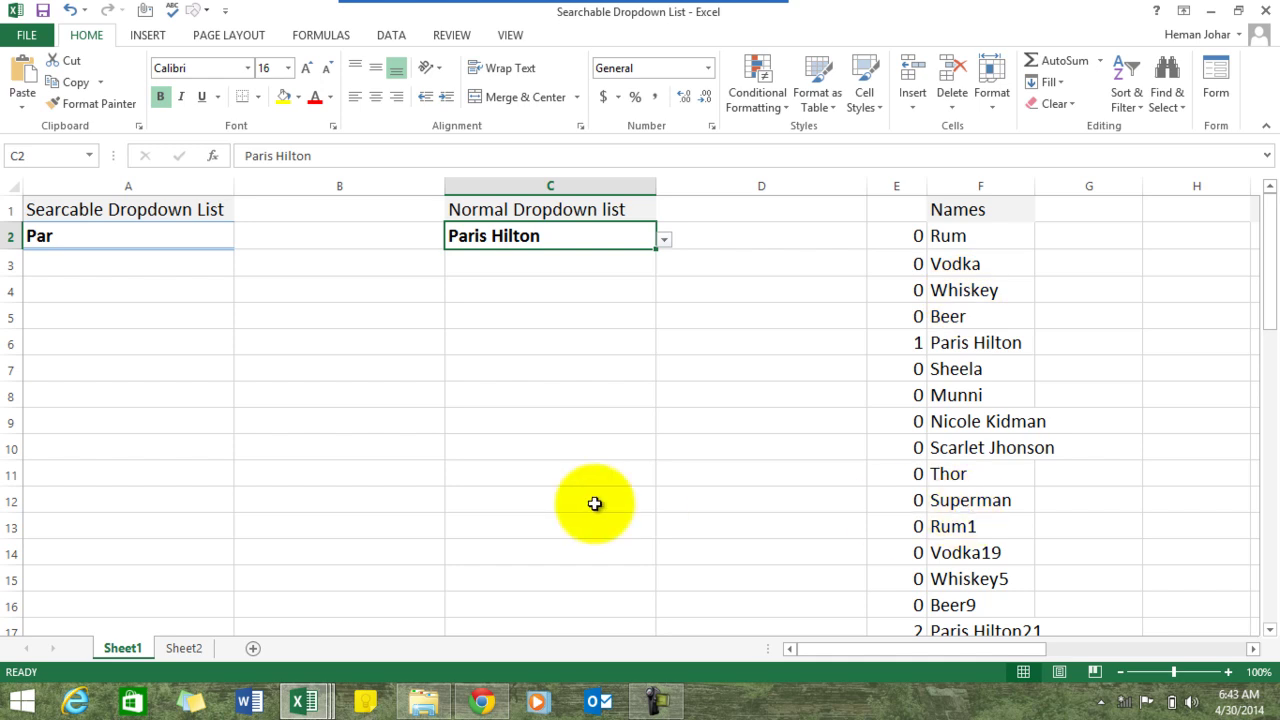
# Step: Try the normal dropdown list in C2 by choosing Rum and then Paris Hilton
pyautogui.click(670, 247)
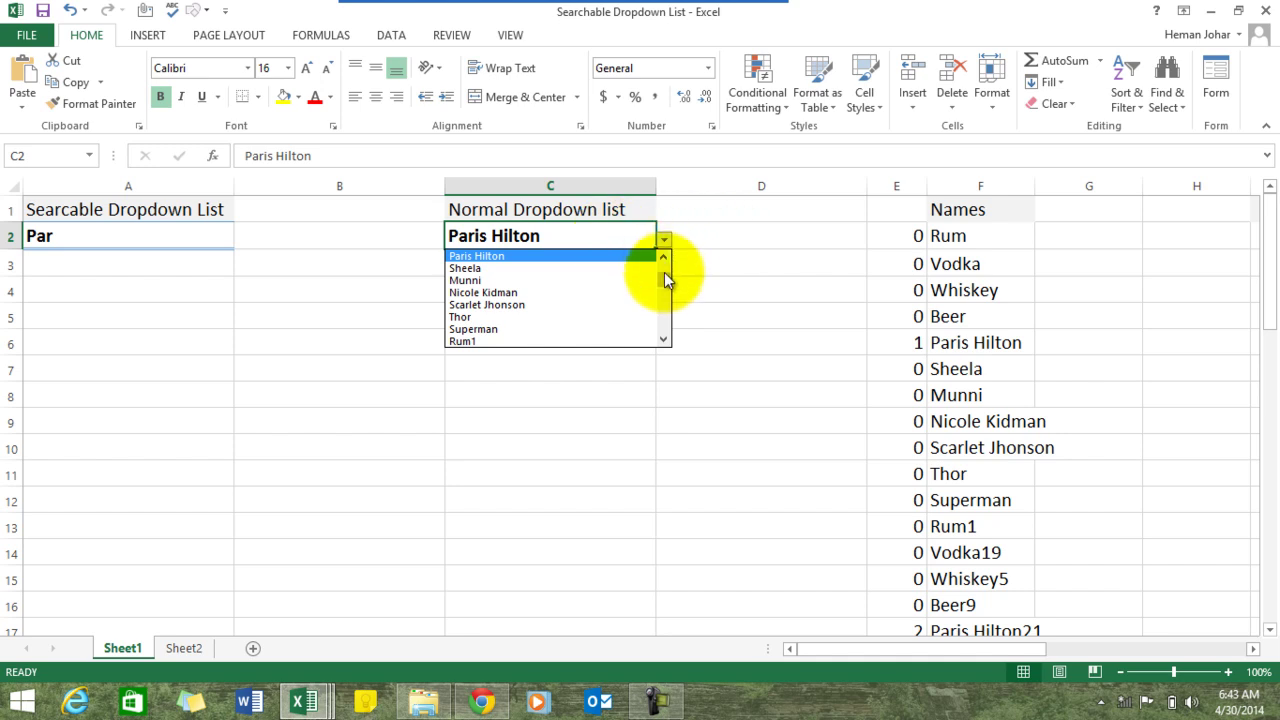
pyautogui.moveTo(667, 280); pyautogui.dragTo(666, 264)
pyautogui.click(527, 251)
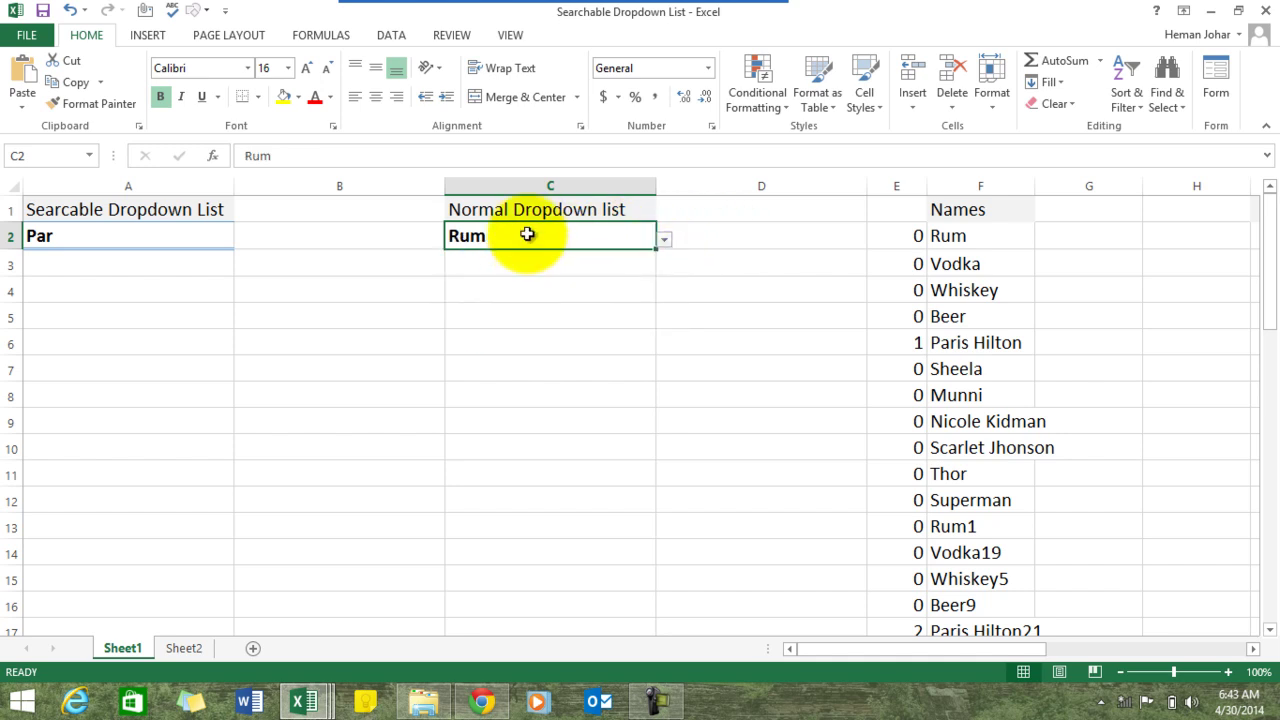
pyautogui.click(664, 241)
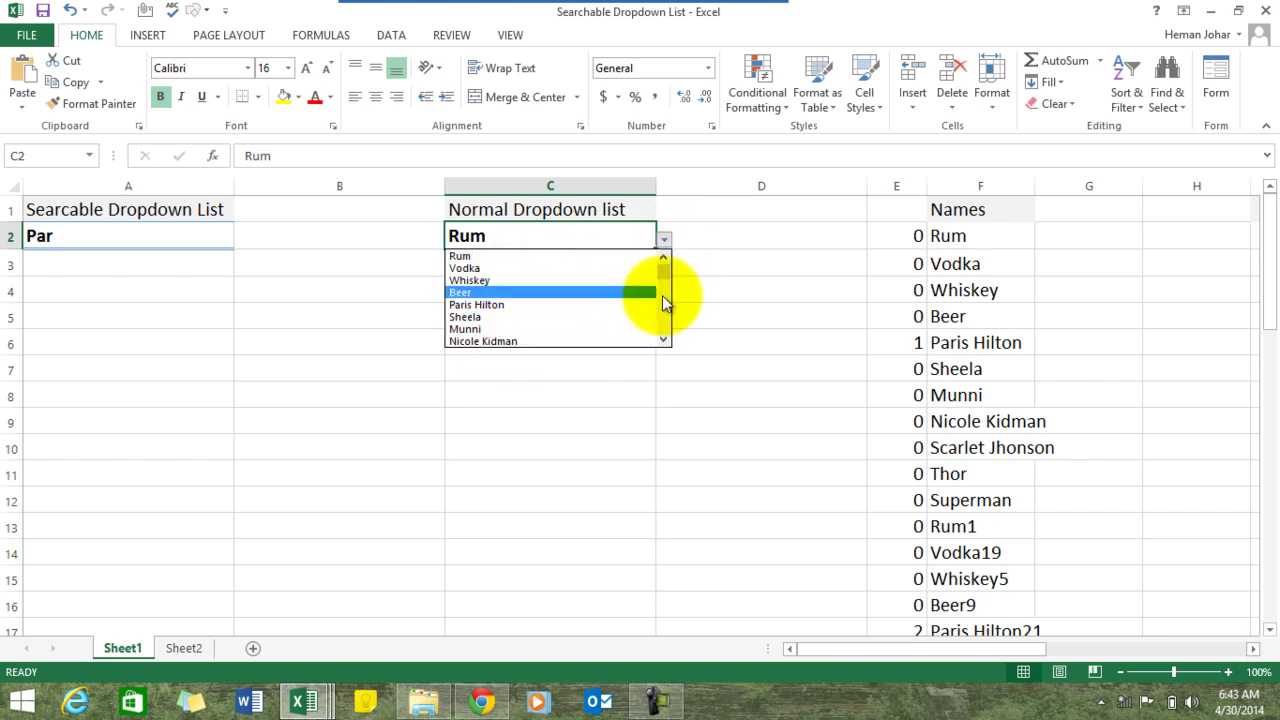
pyautogui.click(490, 304)
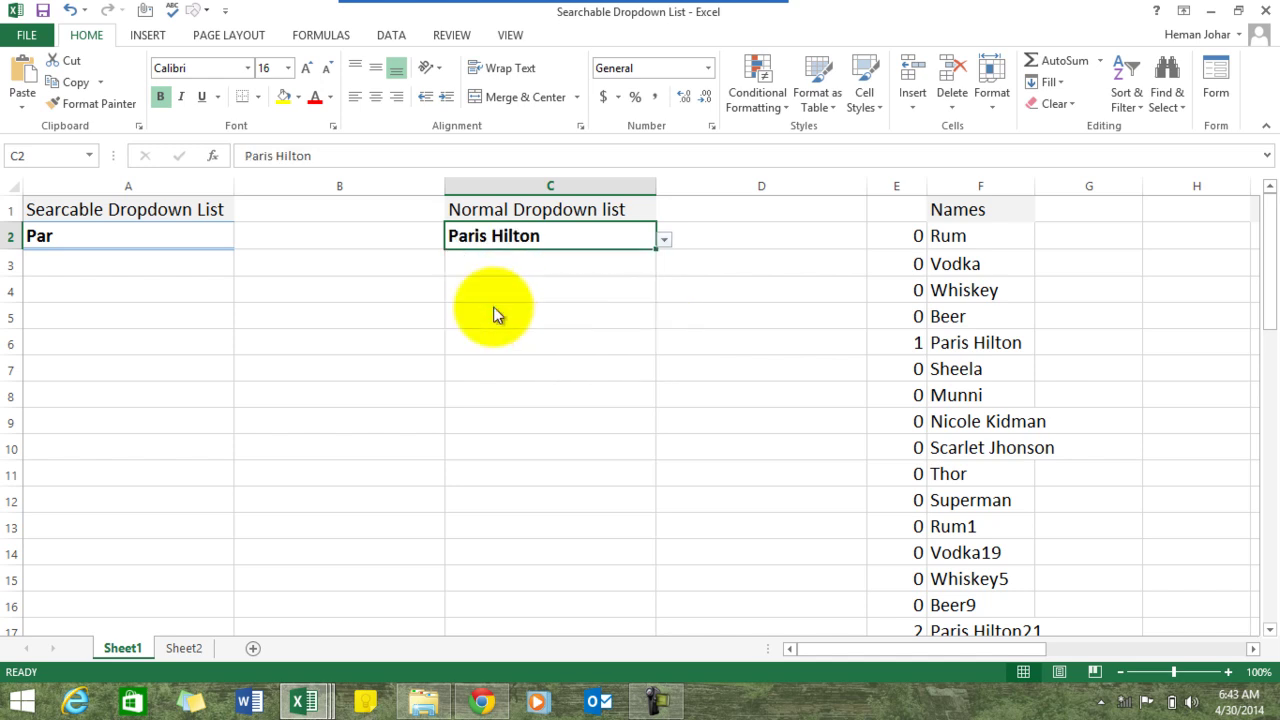
# Step: Choose Beer9 from the normal dropdown list in C2
pyautogui.click(665, 242)
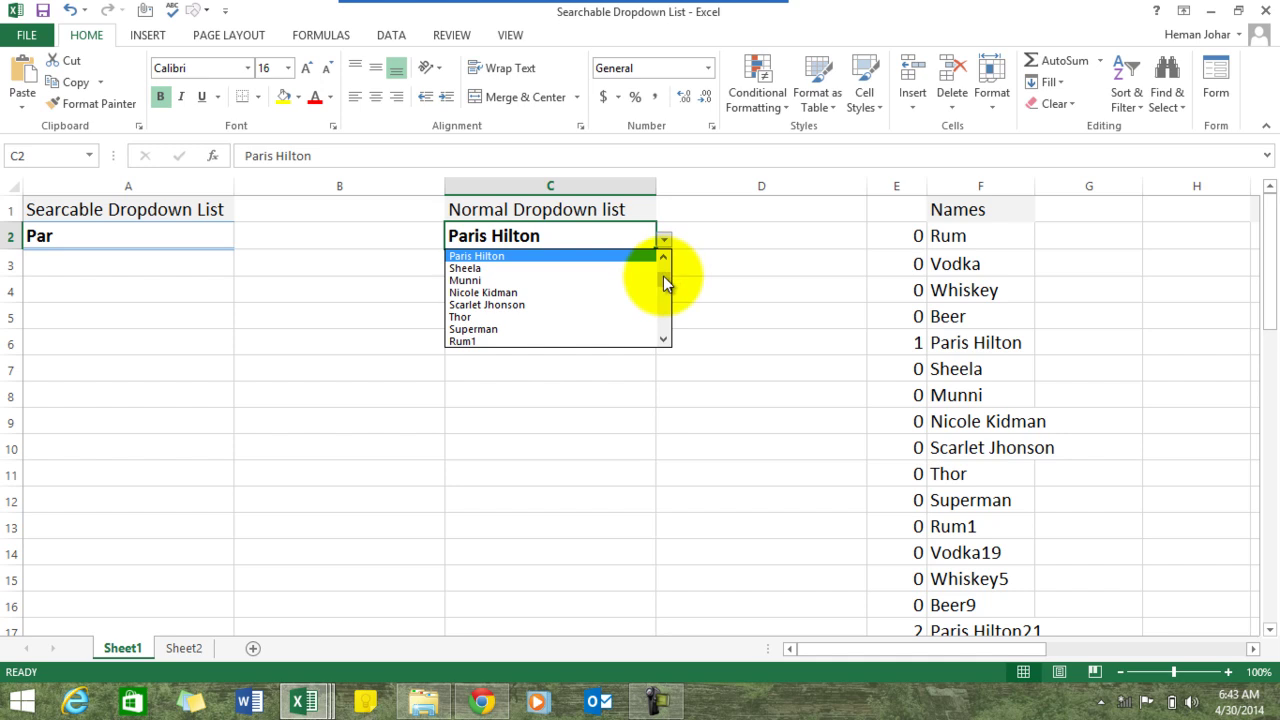
pyautogui.moveTo(666, 277); pyautogui.dragTo(666, 292)
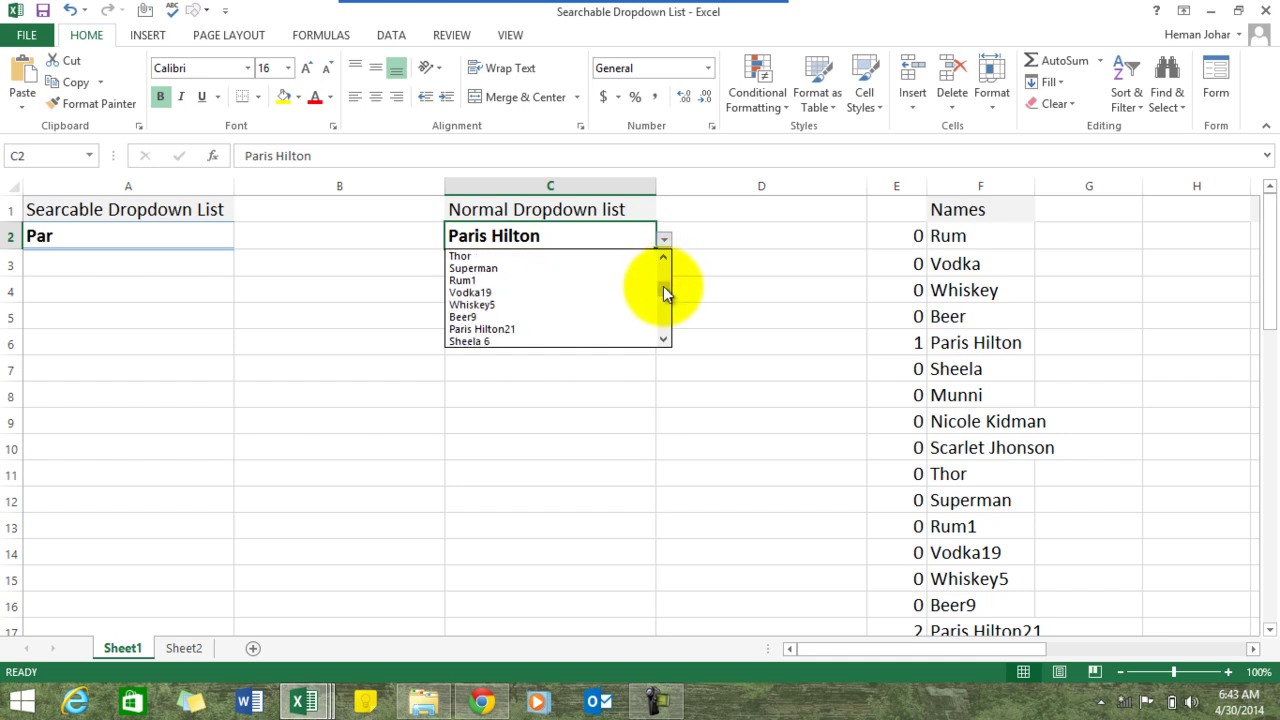
pyautogui.click(490, 320)
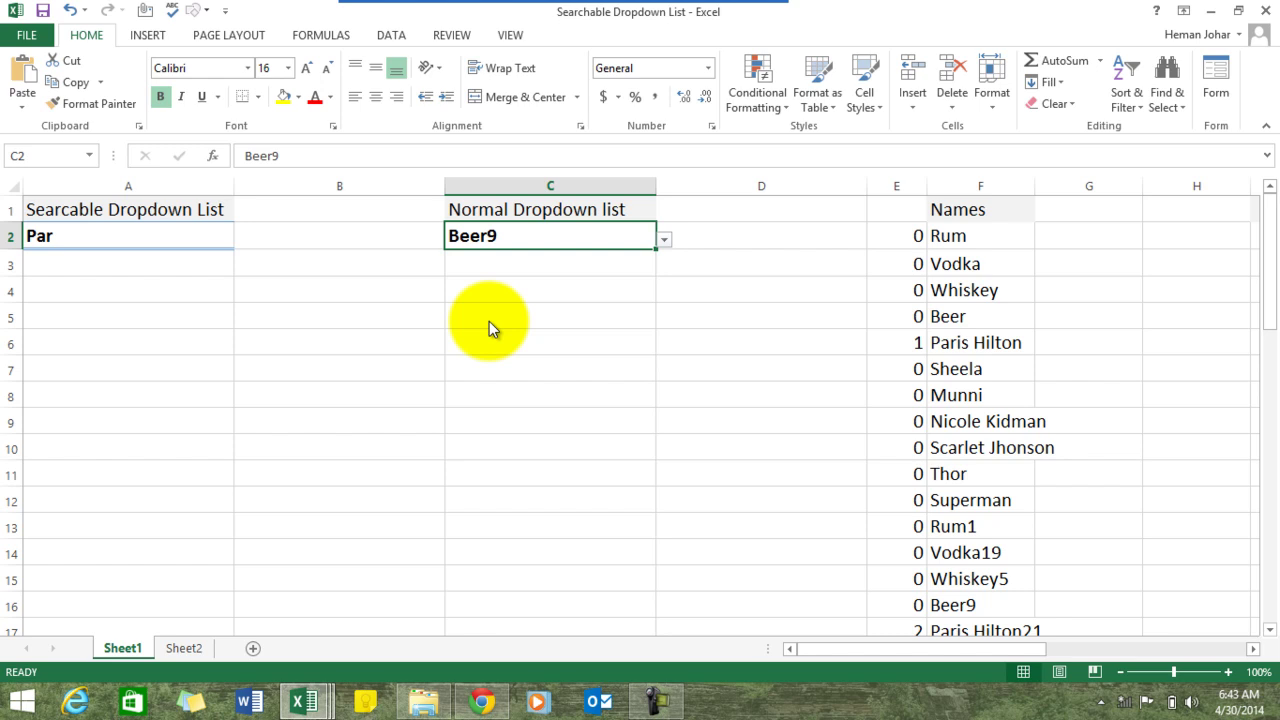
# Step: Enter be in the searchable dropdown cell A2 and choose Beer9 from the filtered suggestions
pyautogui.click(190, 236)
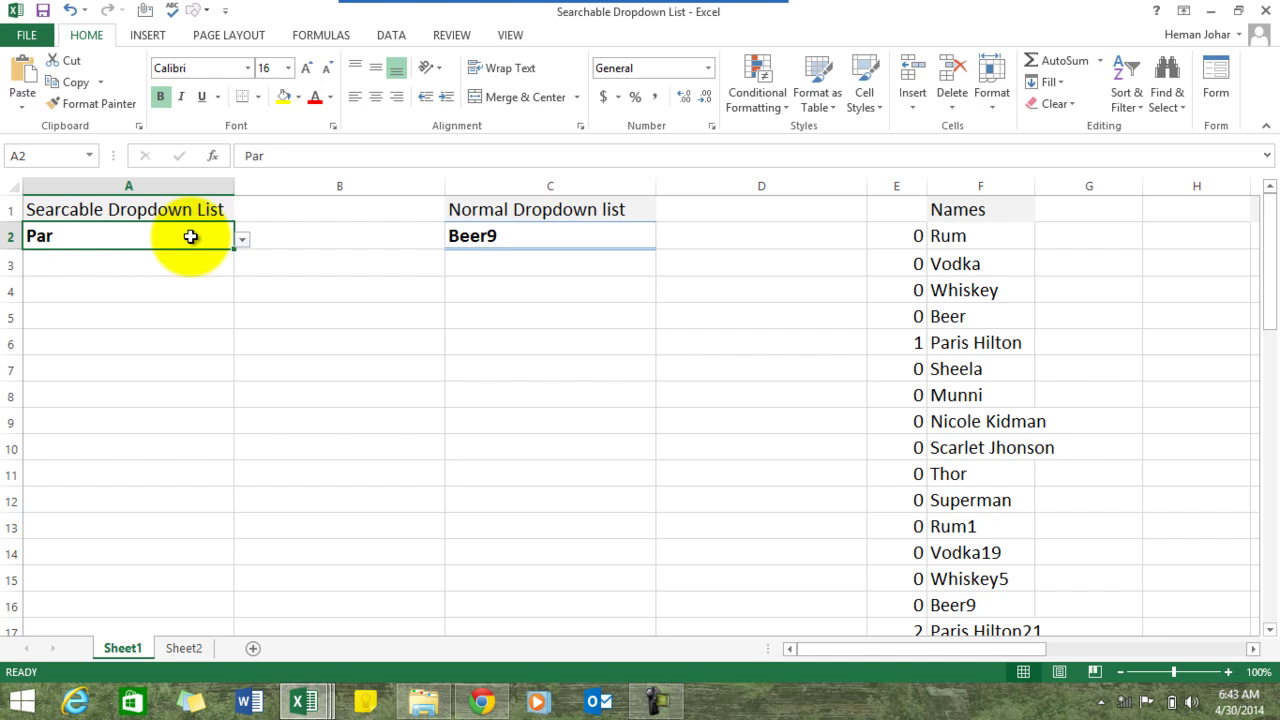
pyautogui.write('be')
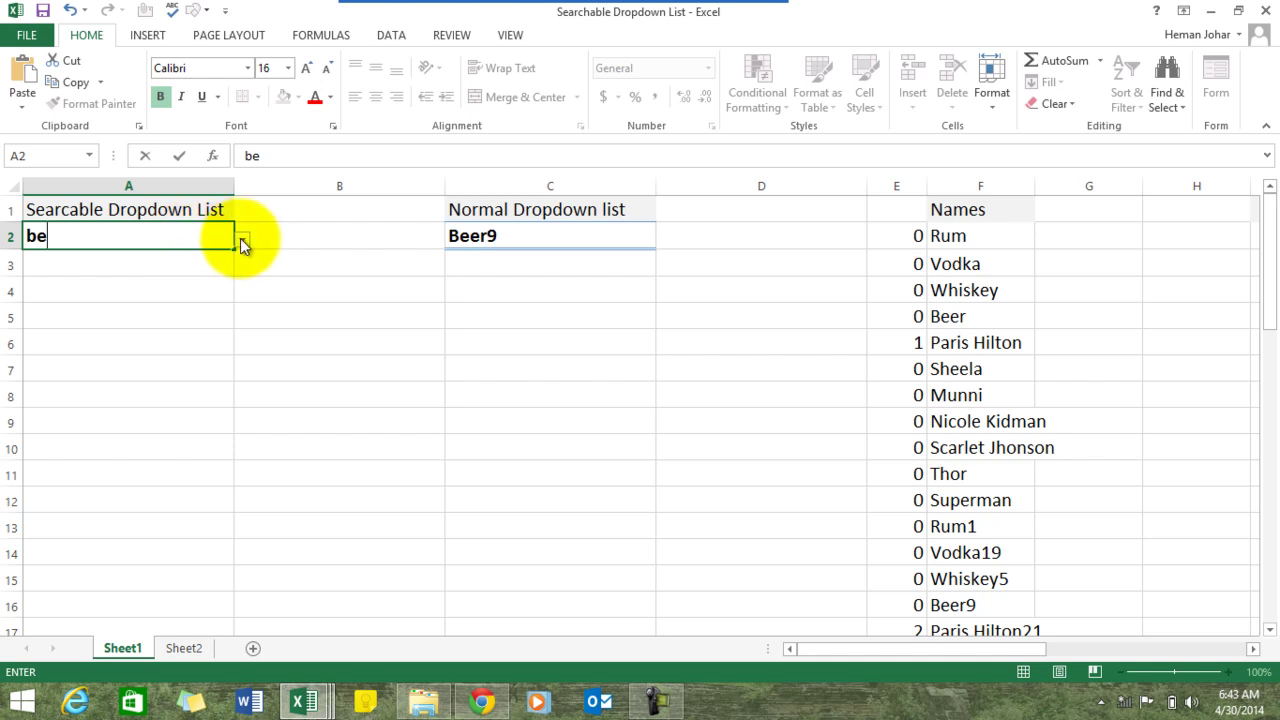
pyautogui.click(240, 240)
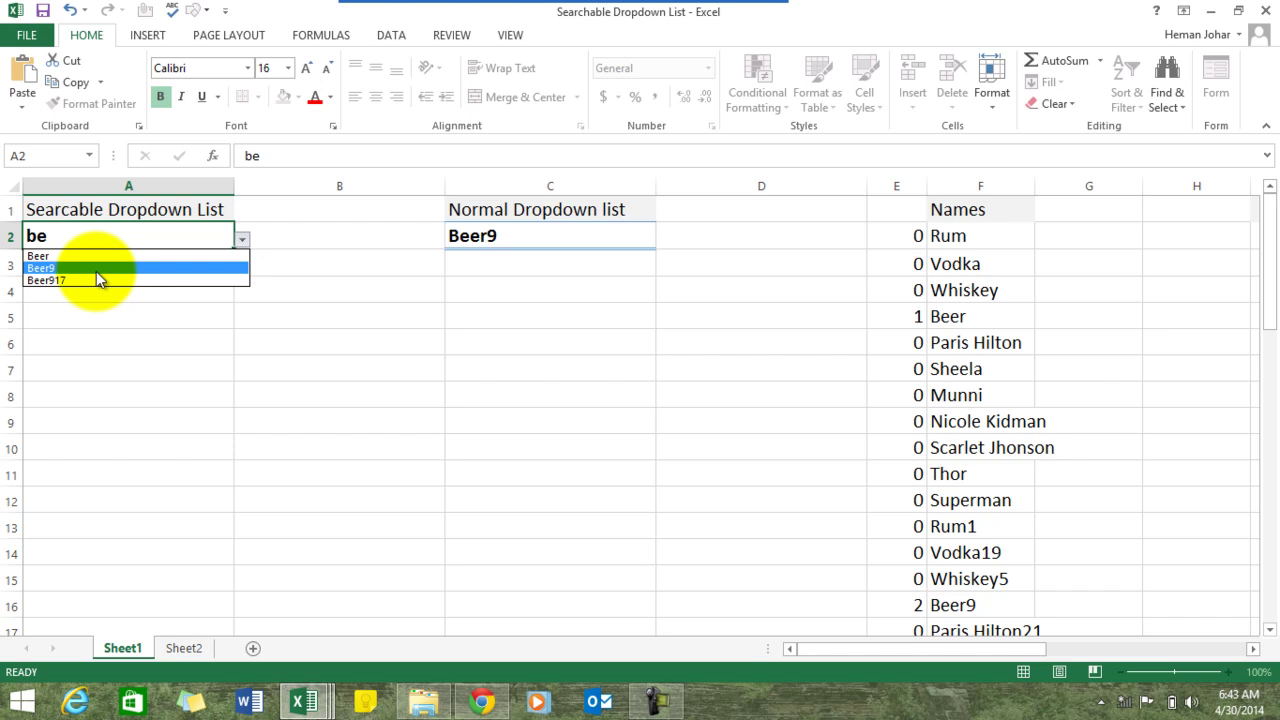
pyautogui.click(45, 268)
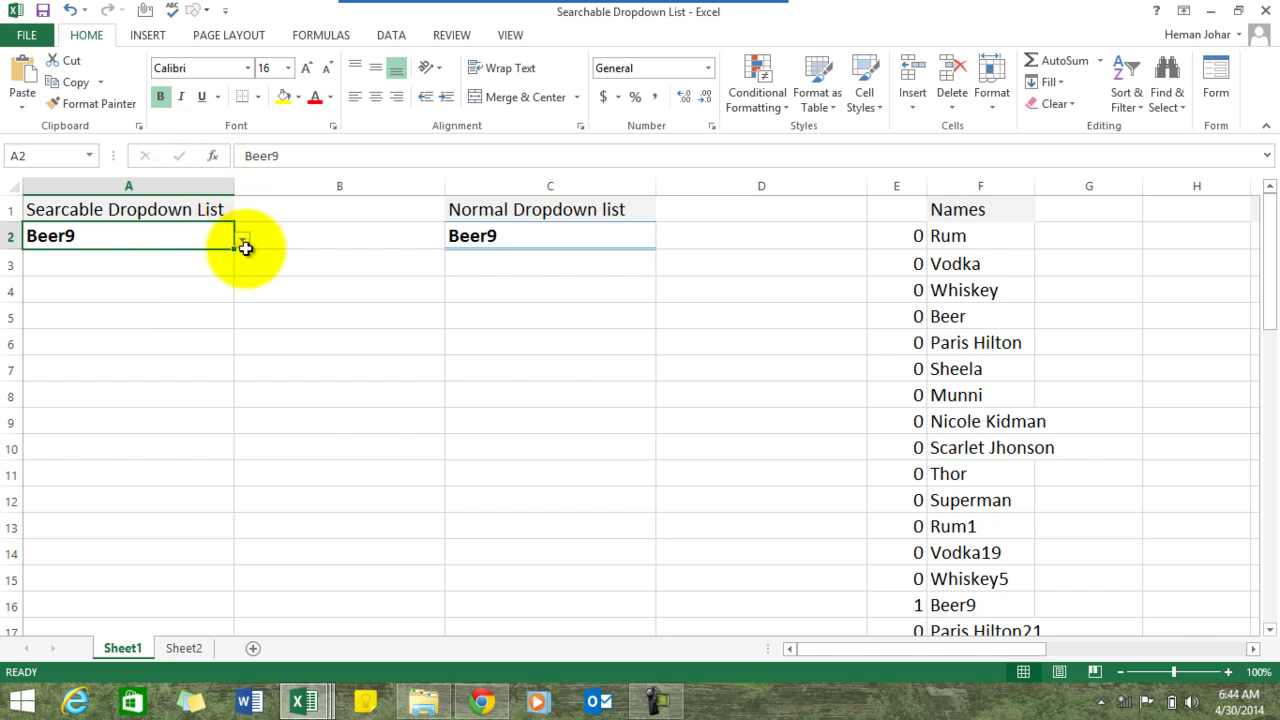
# Step: Clear all data validation settings from cell A2 on Sheet2
pyautogui.click(184, 648)
pyautogui.click(635, 466)
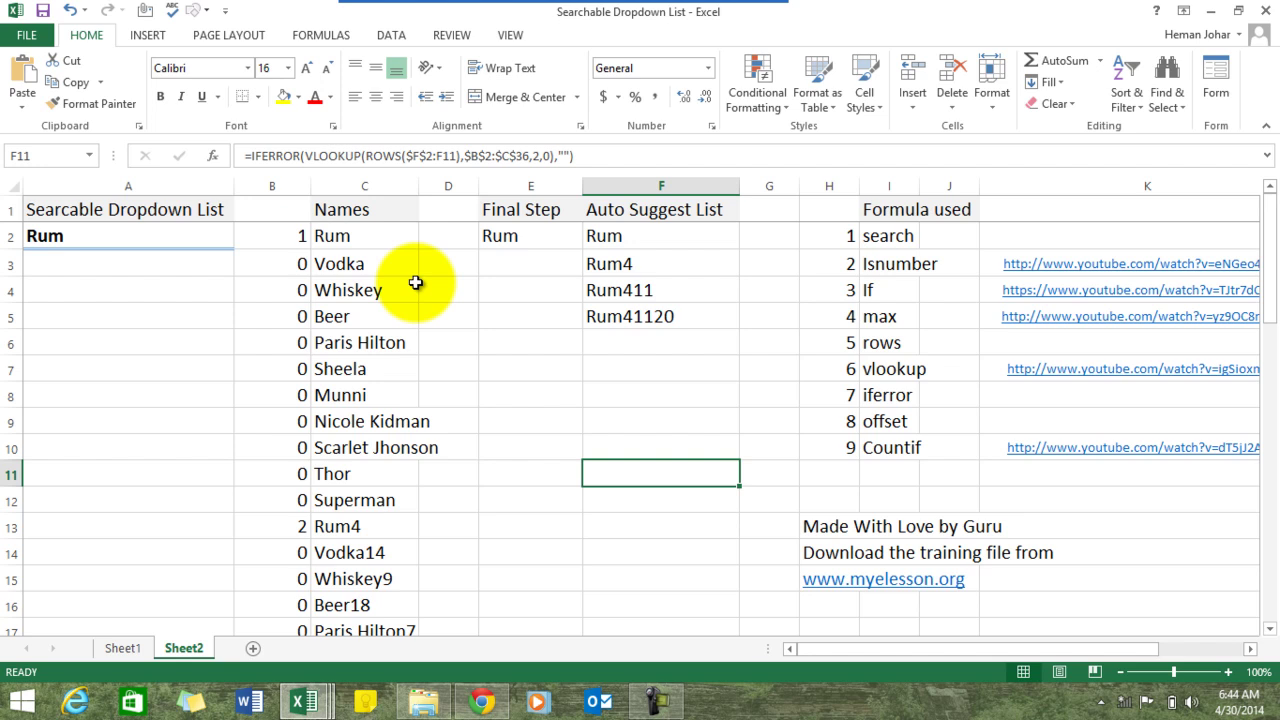
pyautogui.click(154, 243)
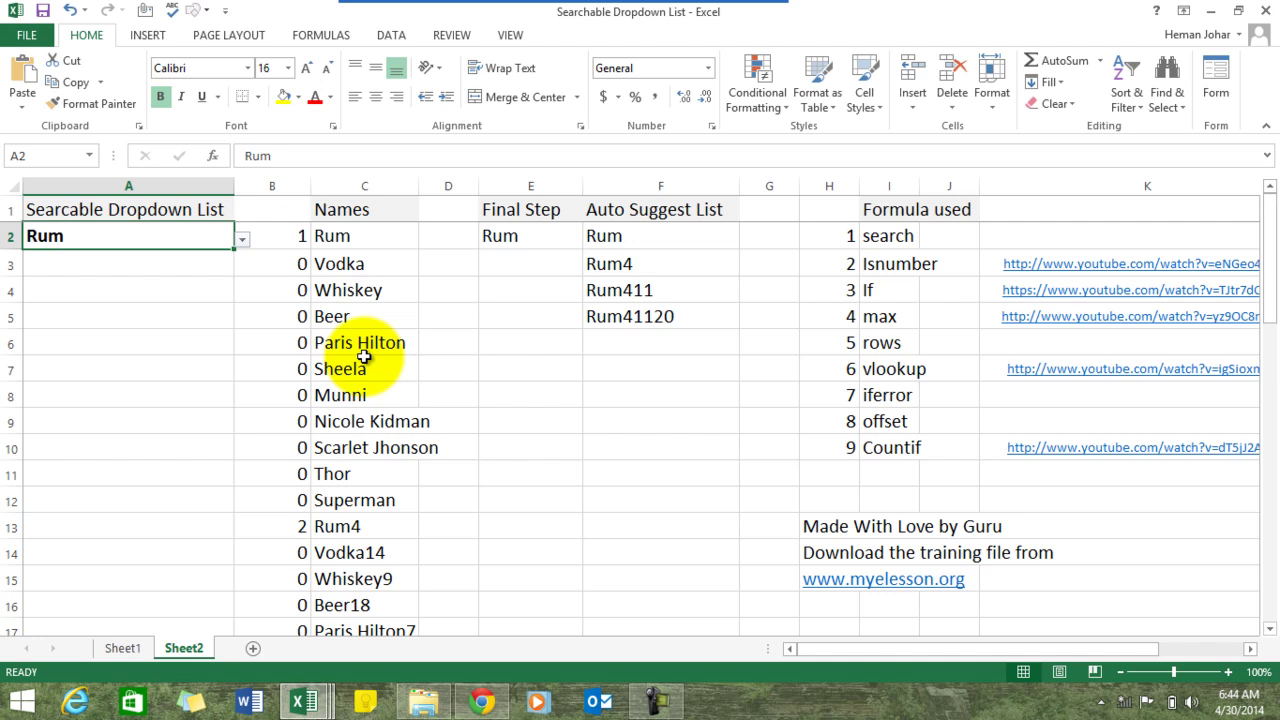
pyautogui.click(393, 35)
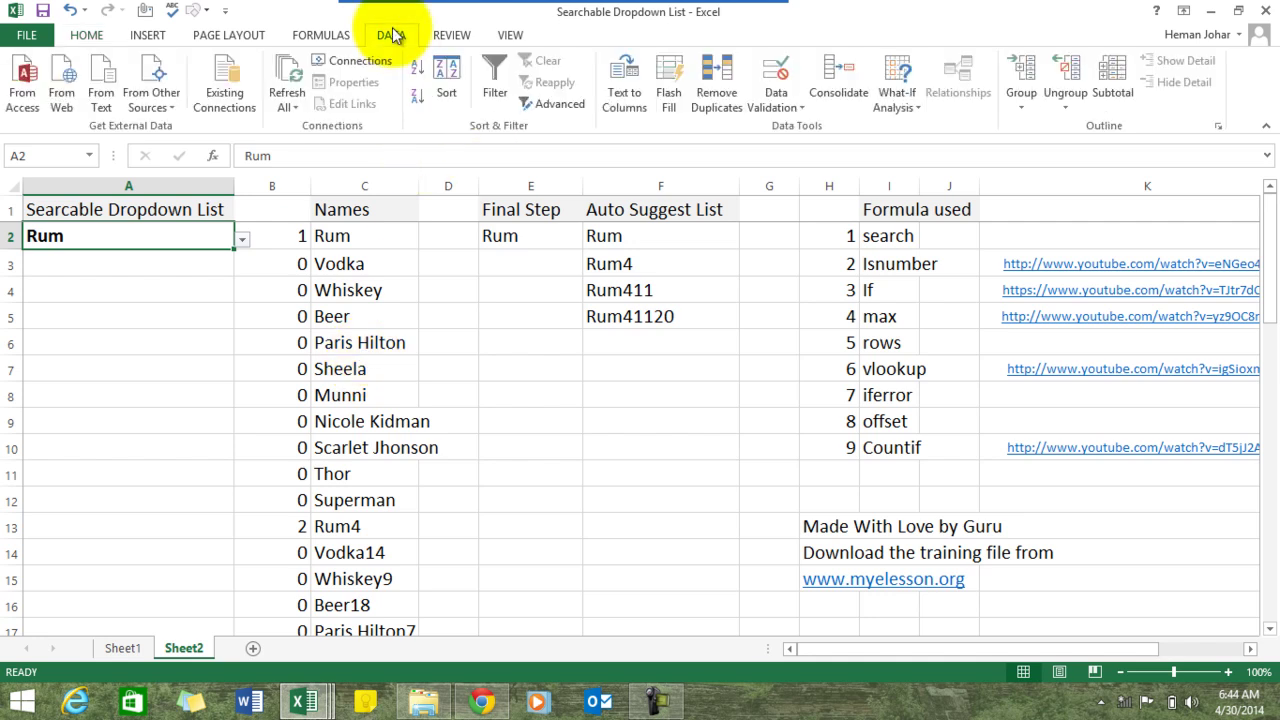
pyautogui.click(776, 107)
pyautogui.click(797, 128)
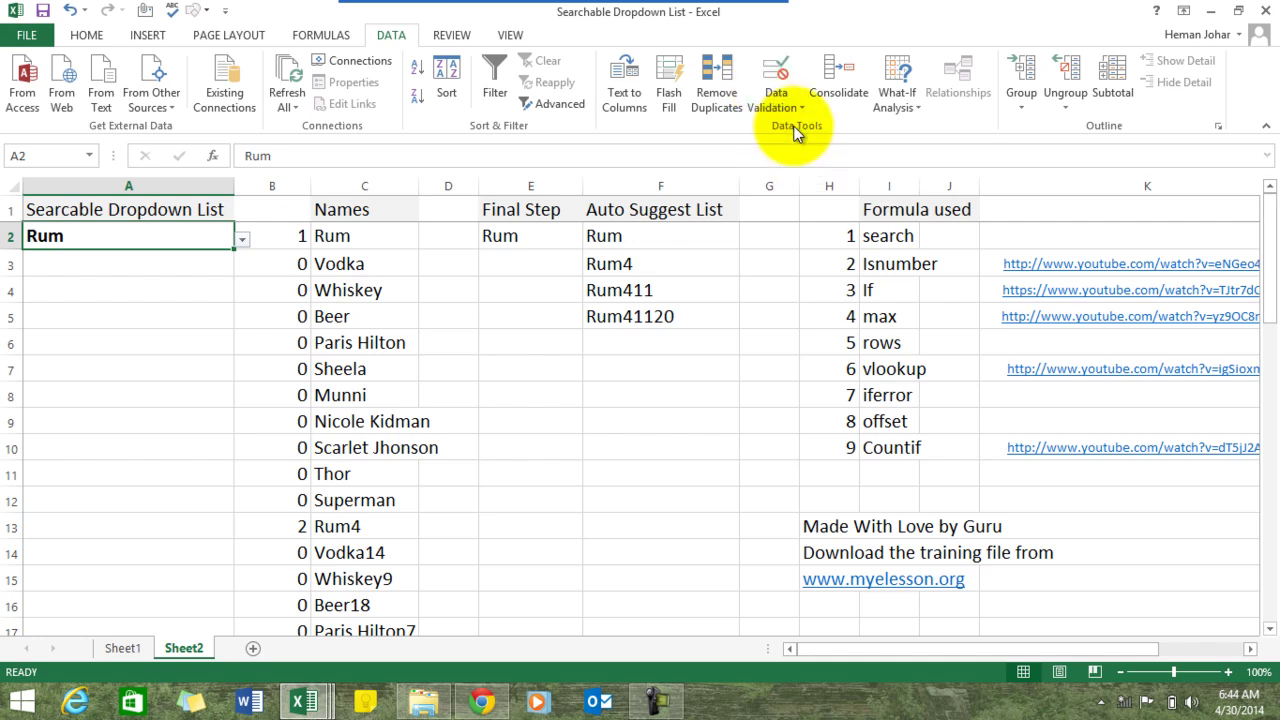
pyautogui.click(547, 606)
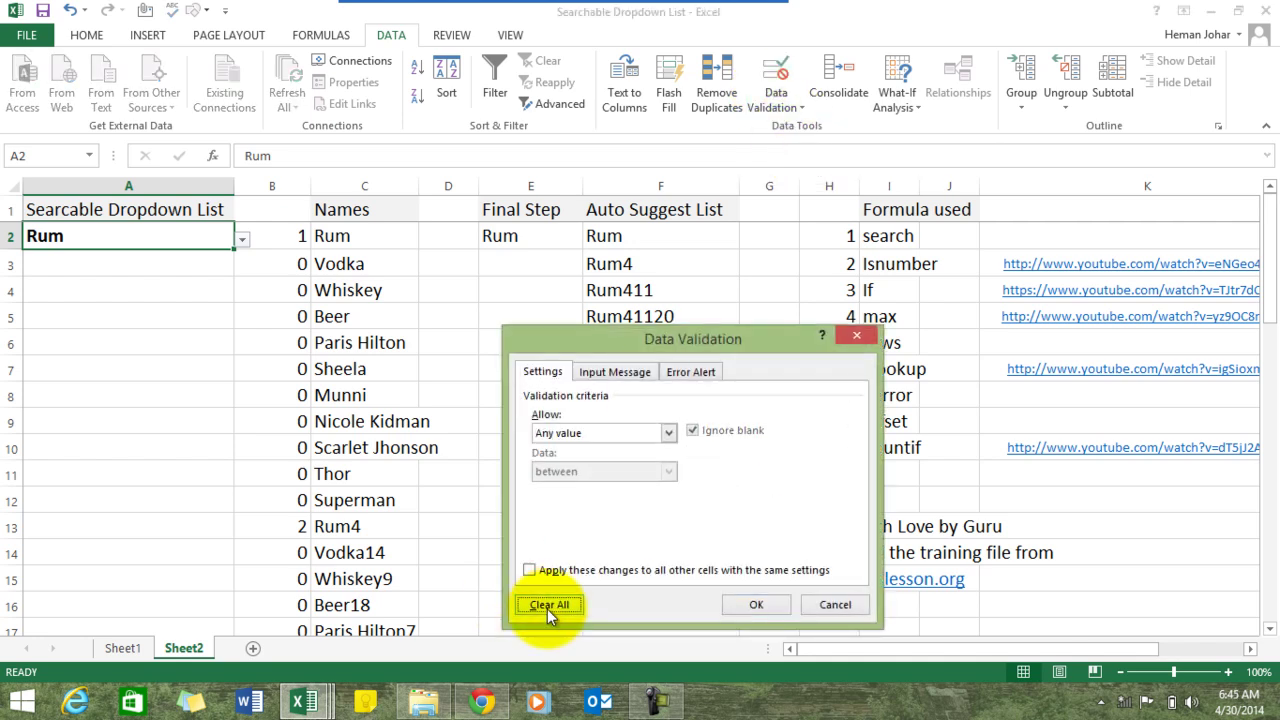
pyautogui.click(757, 605)
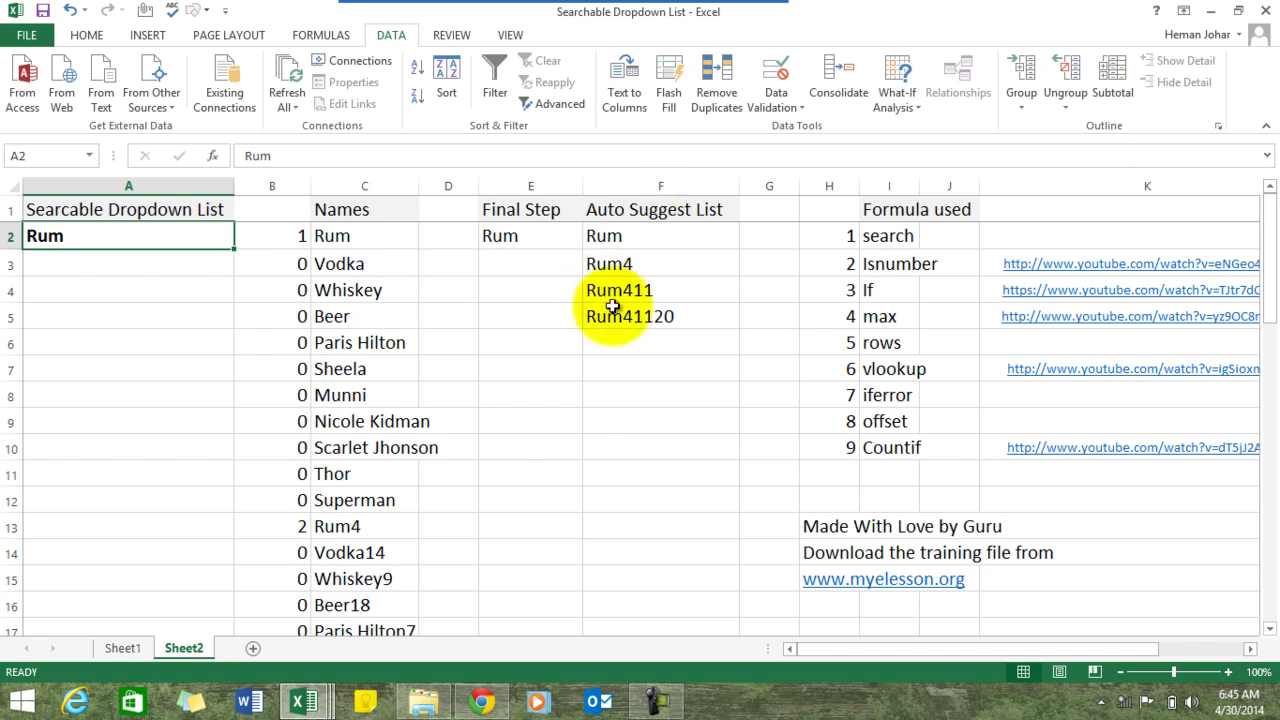
# Step: Delete the existing helper formulas beside the Names list in B2:B36
pyautogui.click(295, 238)
pyautogui.hotkey('ctrl', 'shift', 'Down')
pyautogui.press('Delete')
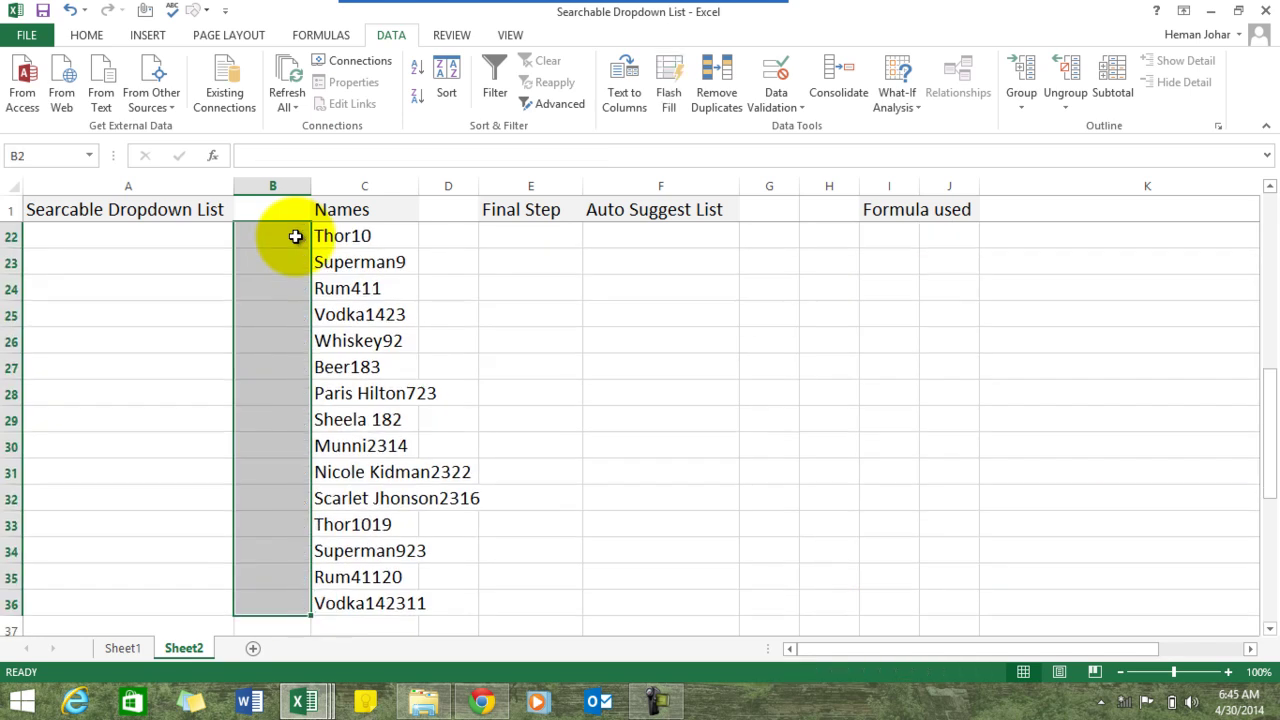
pyautogui.press('Up')
pyautogui.press('Down')
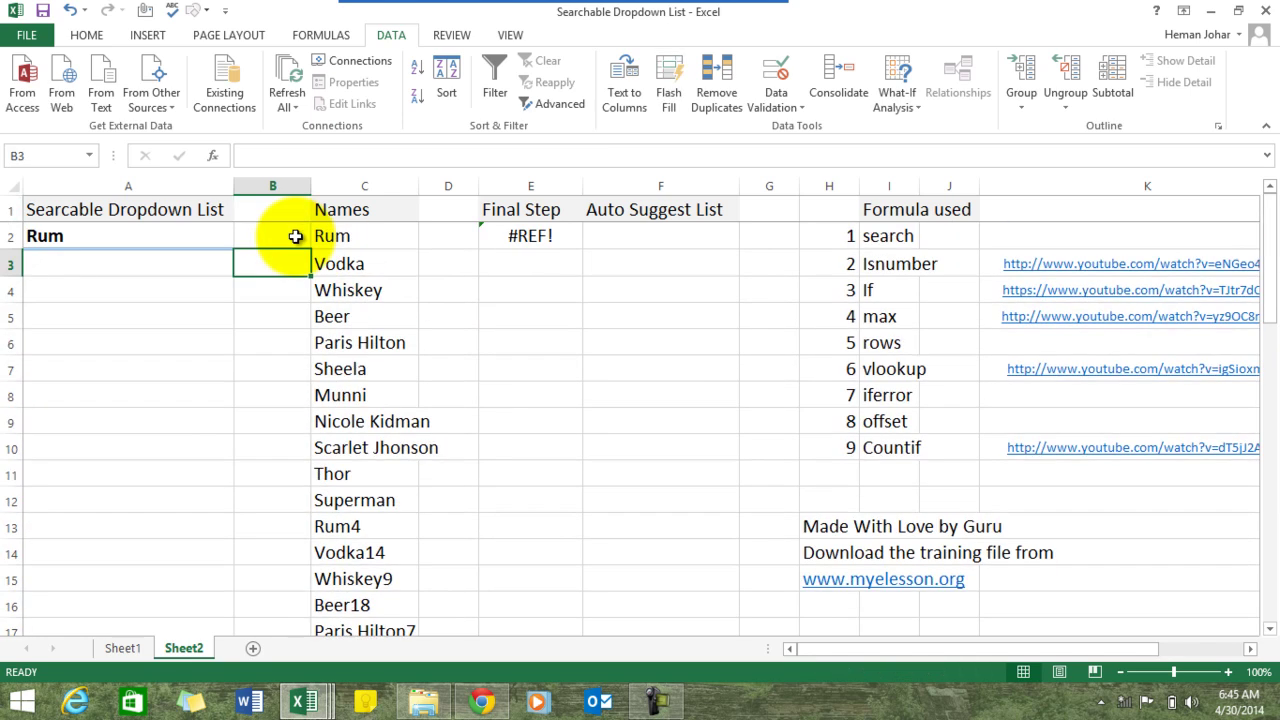
# Step: Clear cells E2:F2 under Final Step and Auto Suggest List, and return to B2
pyautogui.press('Right')
pyautogui.press('Right')
pyautogui.press('Right')
pyautogui.press('Right')
pyautogui.hotkey('shift', 'Left')
pyautogui.press('Delete')
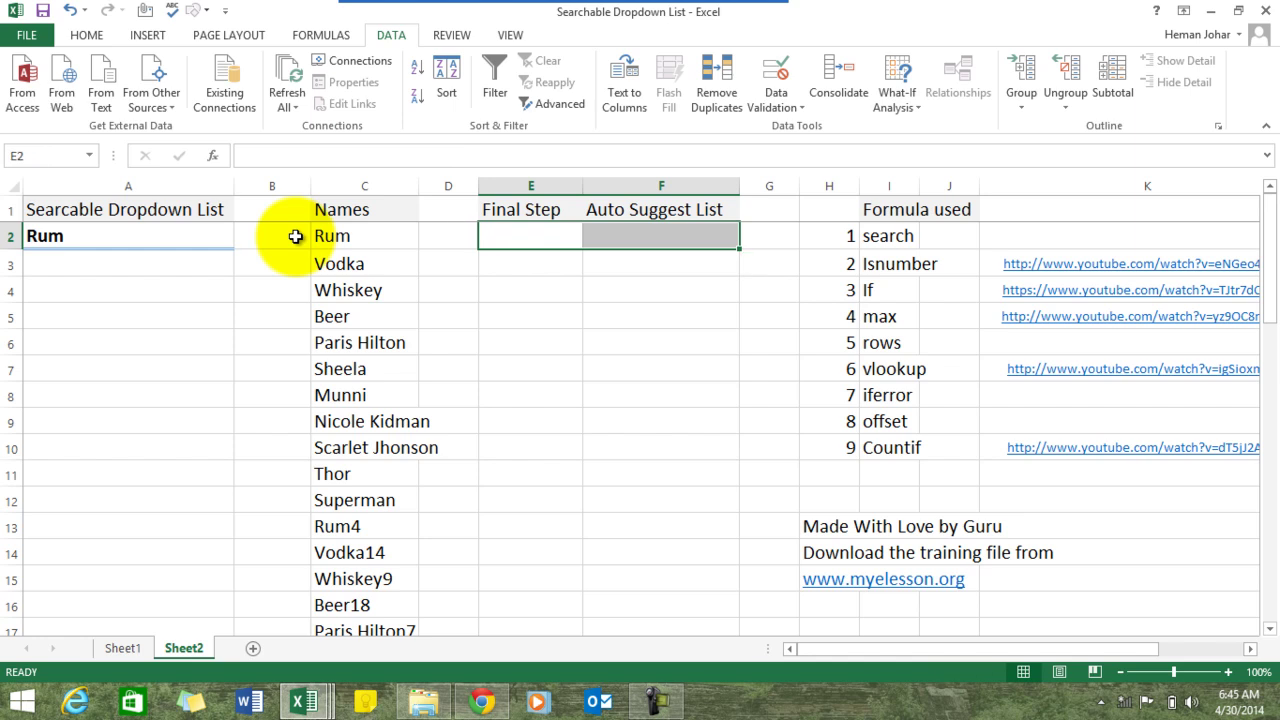
pyautogui.press('Left')
pyautogui.press('Left')
pyautogui.press('Left')
pyautogui.press('Down')
pyautogui.press('Right')
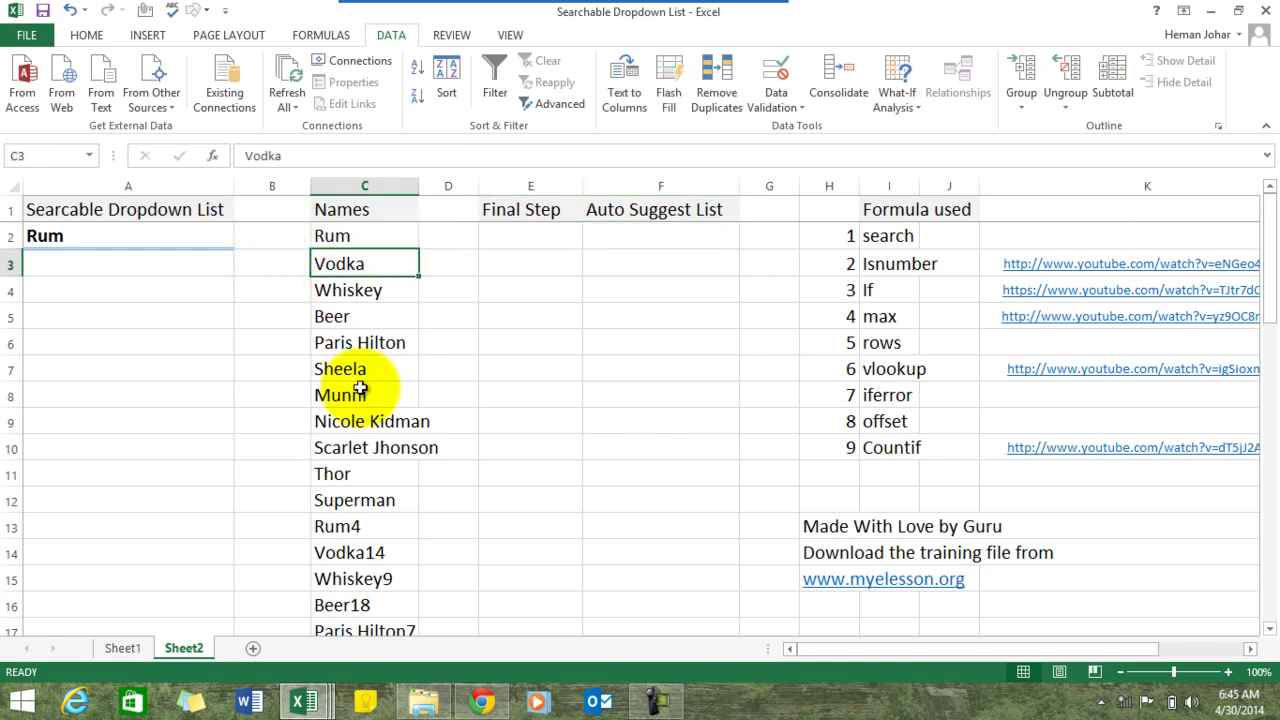
pyautogui.press('Left')
pyautogui.press('Up')
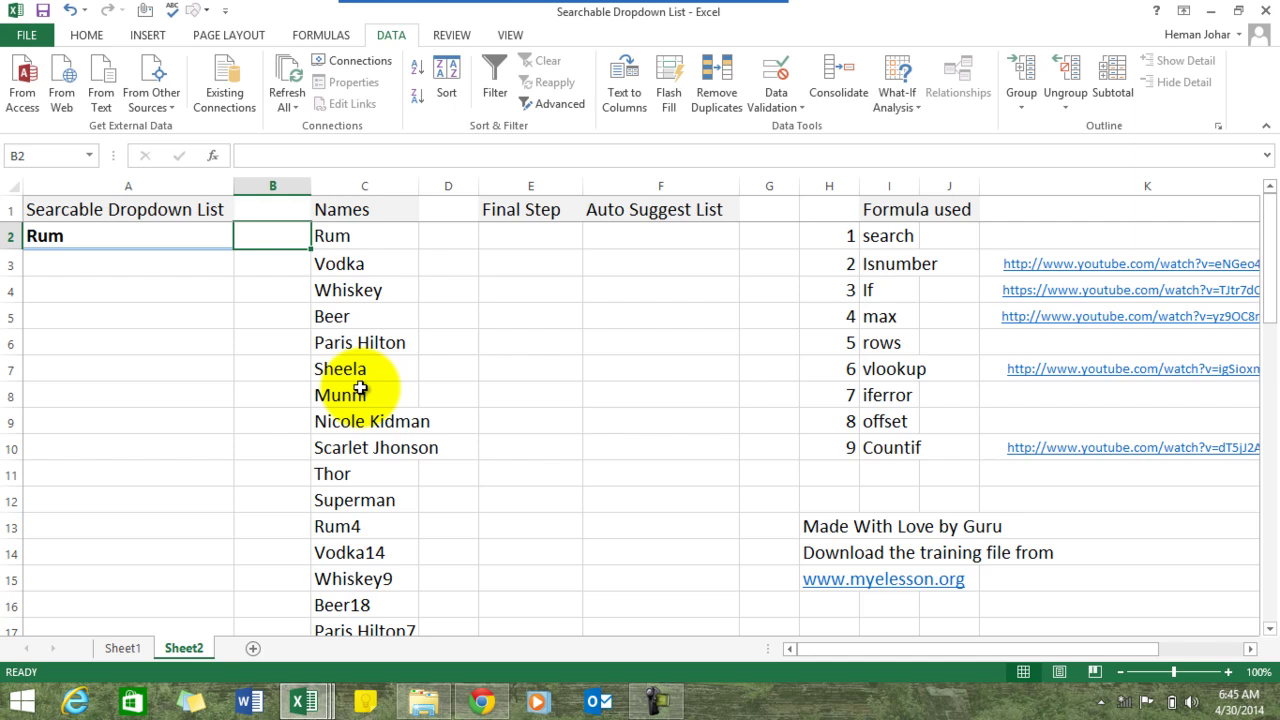
pyautogui.write('=')
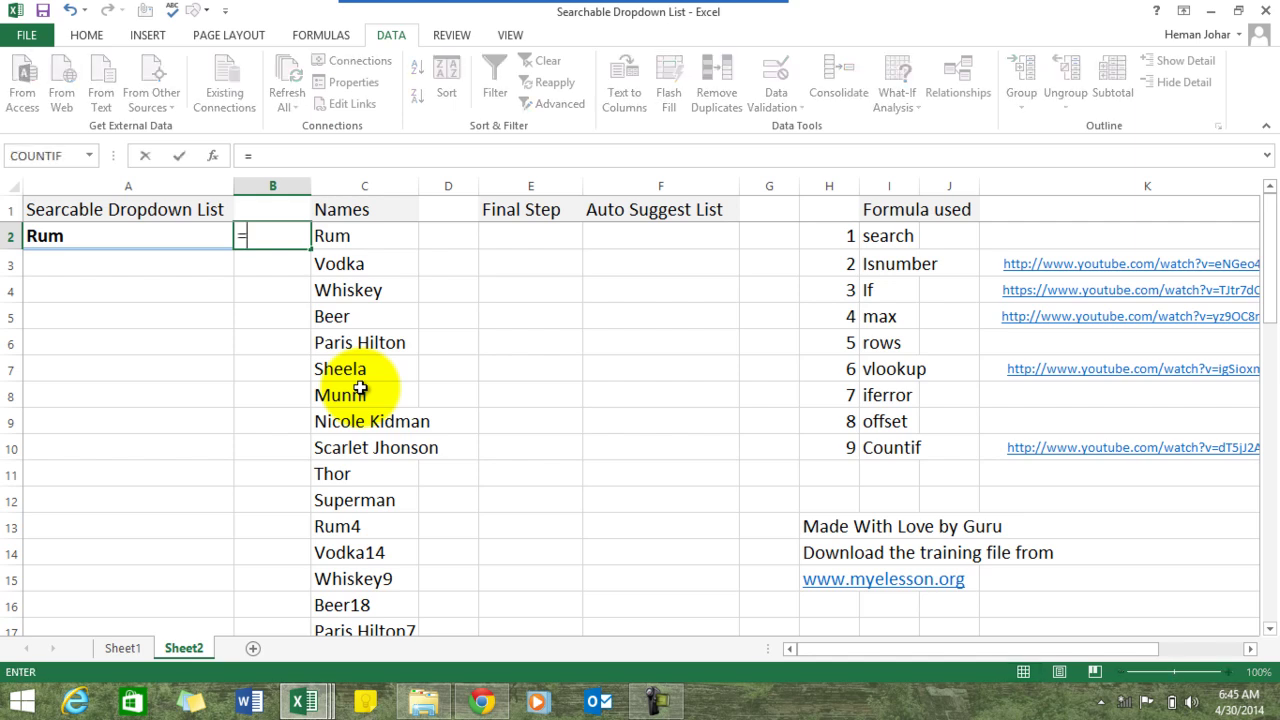
pyautogui.write('search')
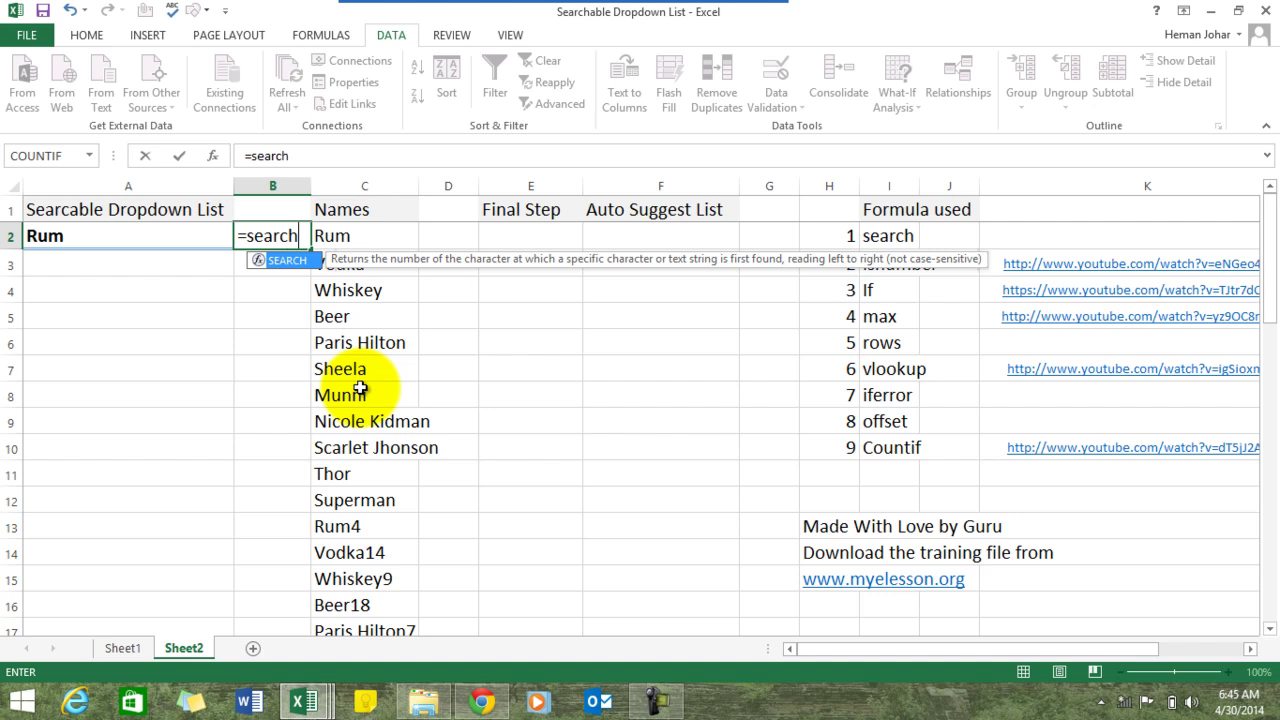
pyautogui.press('Left')
pyautogui.press('Right')
# Step: Enter the formula =SEARCH($A$2,C2:C36) in B2 to look for the A2 text within the Names list
pyautogui.write('=S')
pyautogui.press('Escape')
pyautogui.write('e')
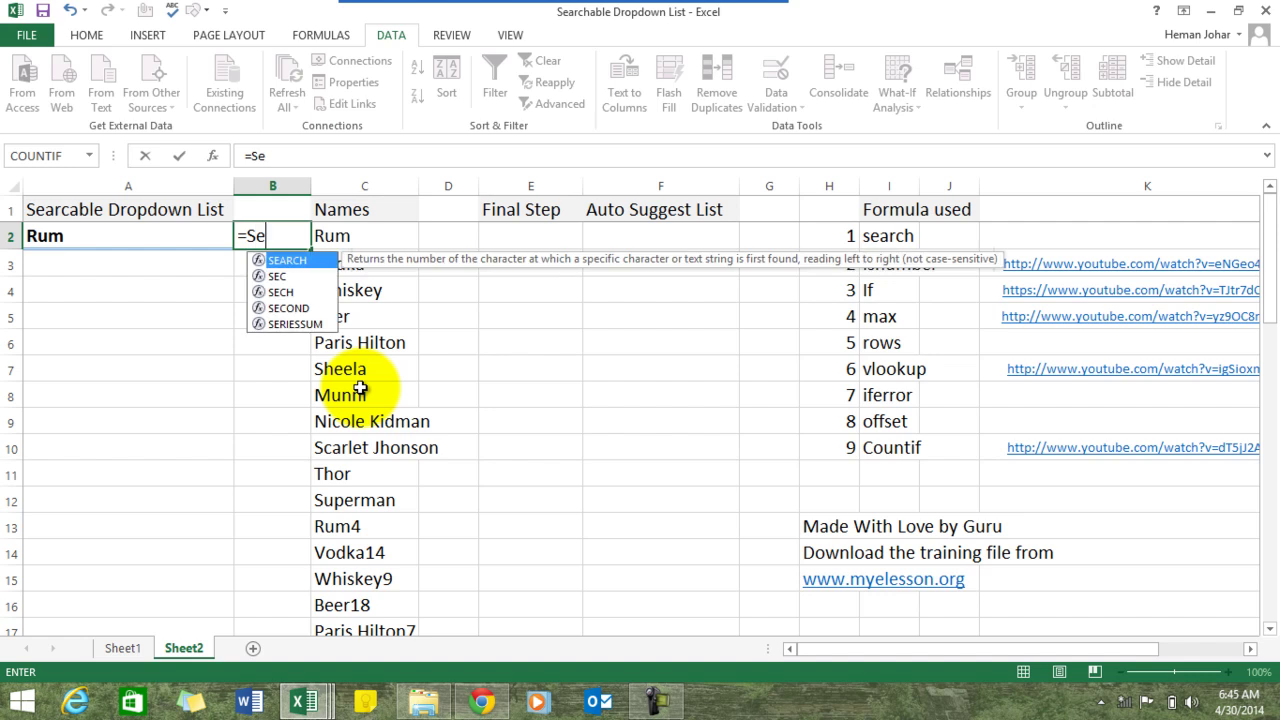
pyautogui.press('Tab')
pyautogui.press('Left')
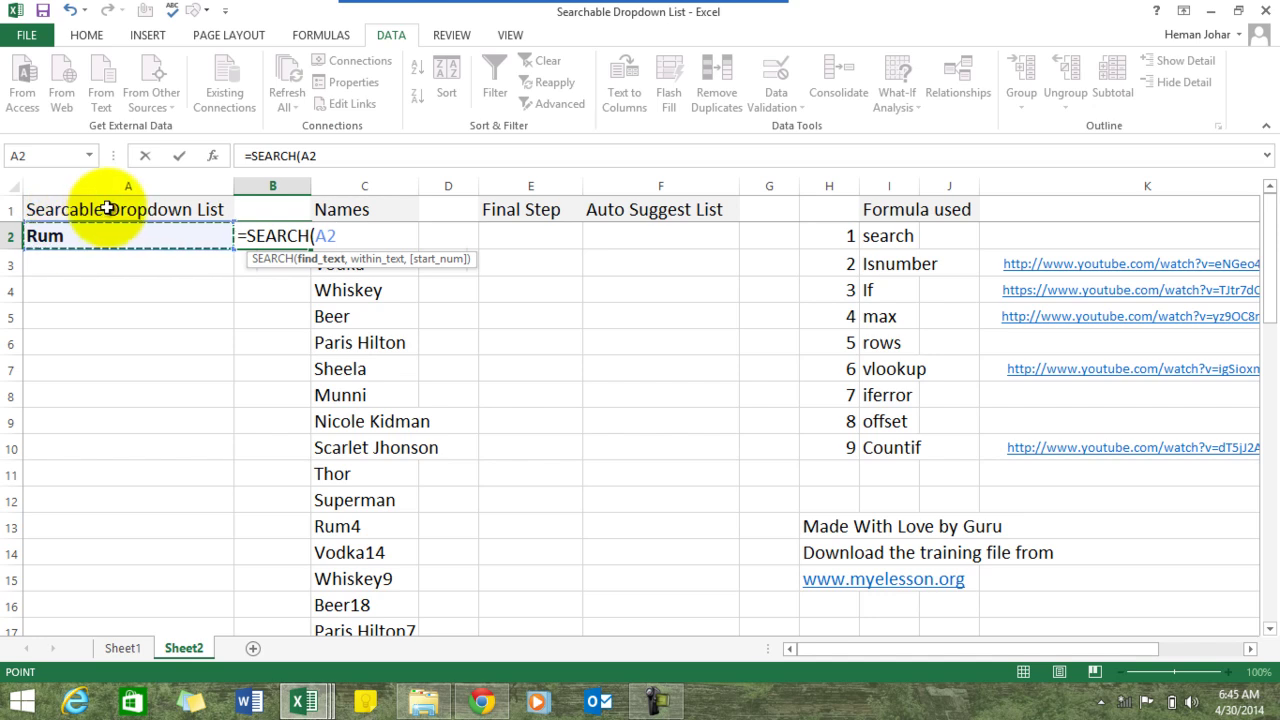
pyautogui.press('F4')
pyautogui.write(',')
pyautogui.click(459, 235)
pyautogui.press('Left')
pyautogui.hotkey('ctrl', 'shift', 'Down')
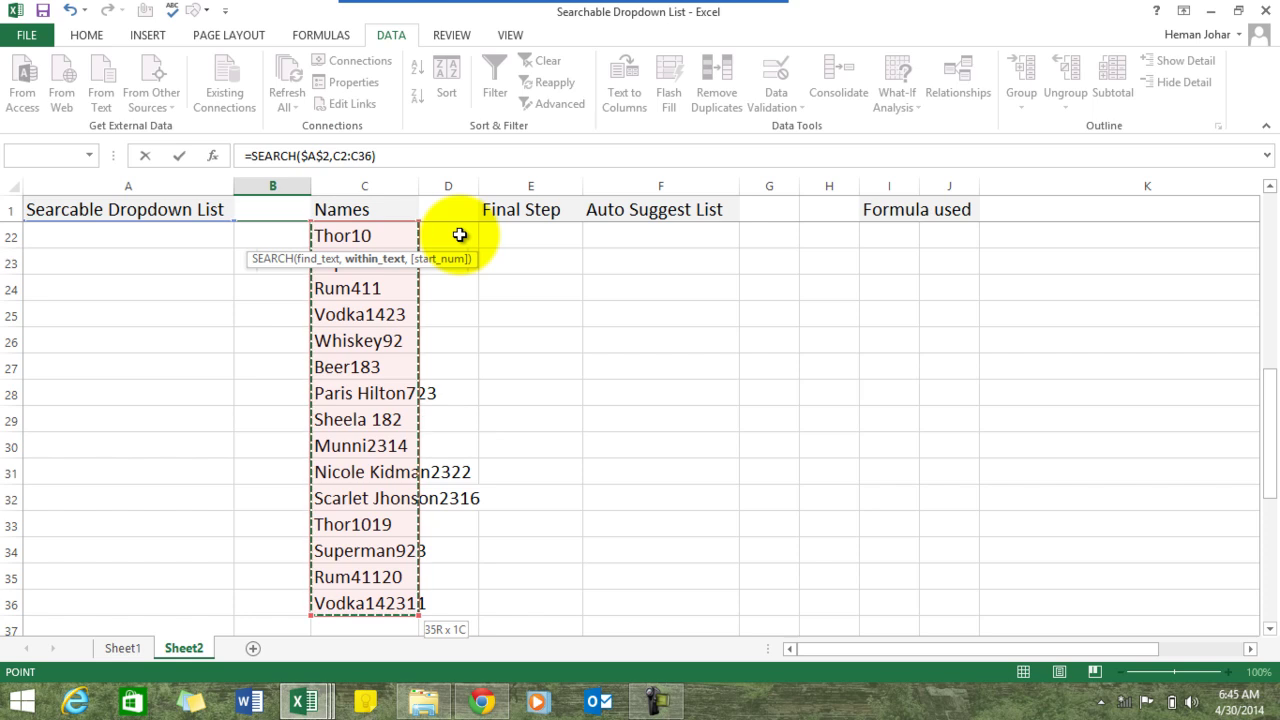
pyautogui.press('Return')
pyautogui.press('Up')
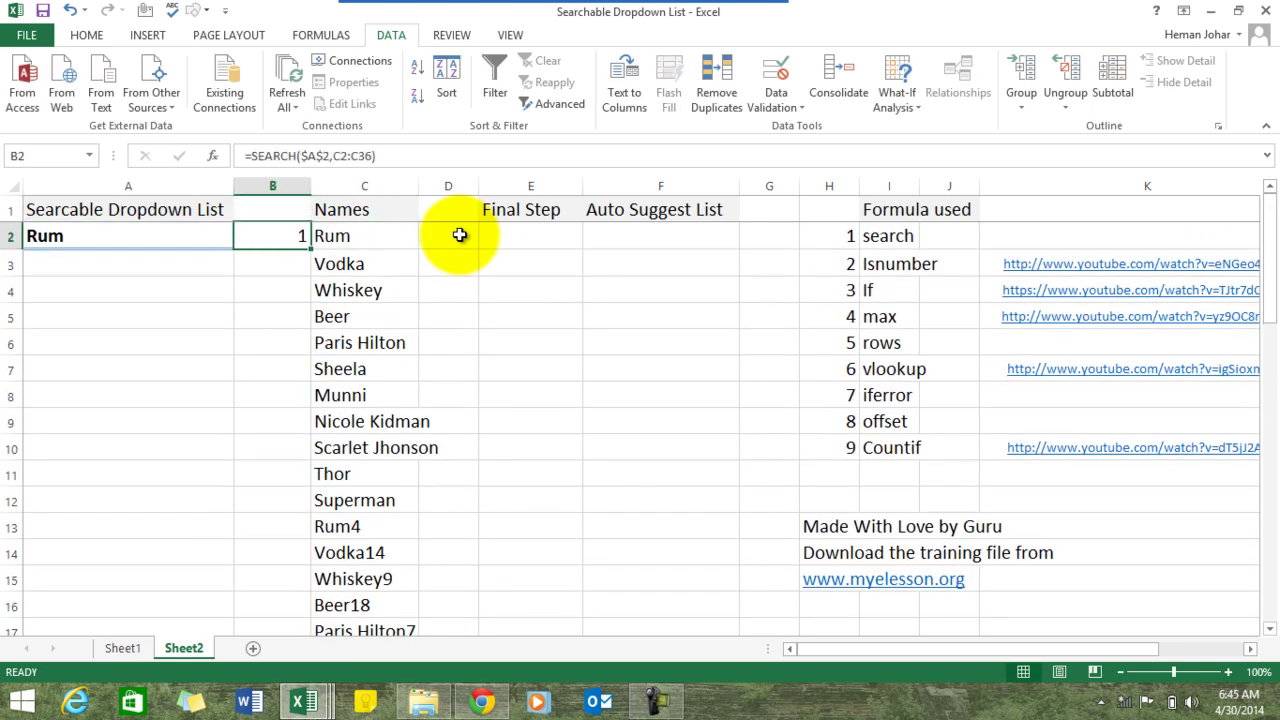
# Step: Make the names range in B2's SEARCH formula absolute as $C$2:$C$36
pyautogui.click(340, 155)
pyautogui.doubleClick(340, 155)
pyautogui.hotkey('shift', 'Right')
pyautogui.hotkey('shift', 'Right')
pyautogui.hotkey('shift', 'Right')
pyautogui.hotkey('shift', 'Right')
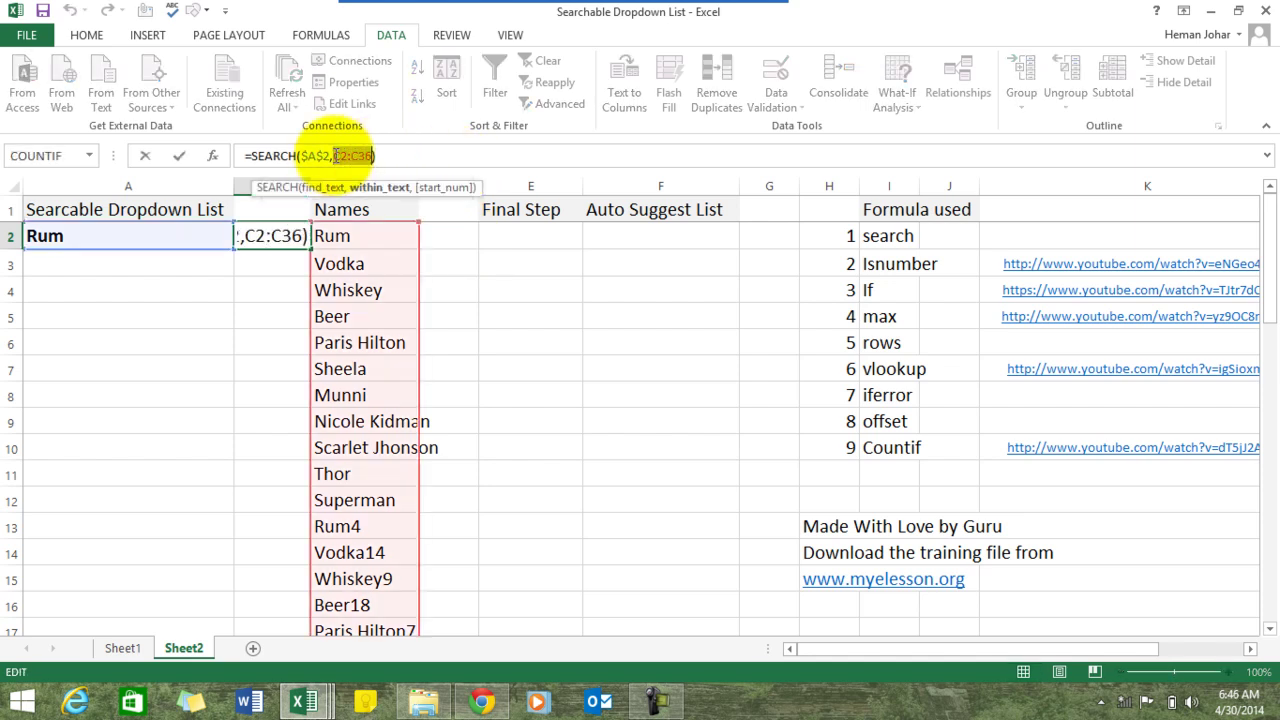
pyautogui.press('F4')
pyautogui.press('Return')
# Step: Copy the SEARCH formula from B2 down through B36 alongside every name
pyautogui.press('Up')
pyautogui.hotkey('ctrl', 'c')
pyautogui.hotkey('ctrl', 'shift', 'Down')
pyautogui.press('Up')
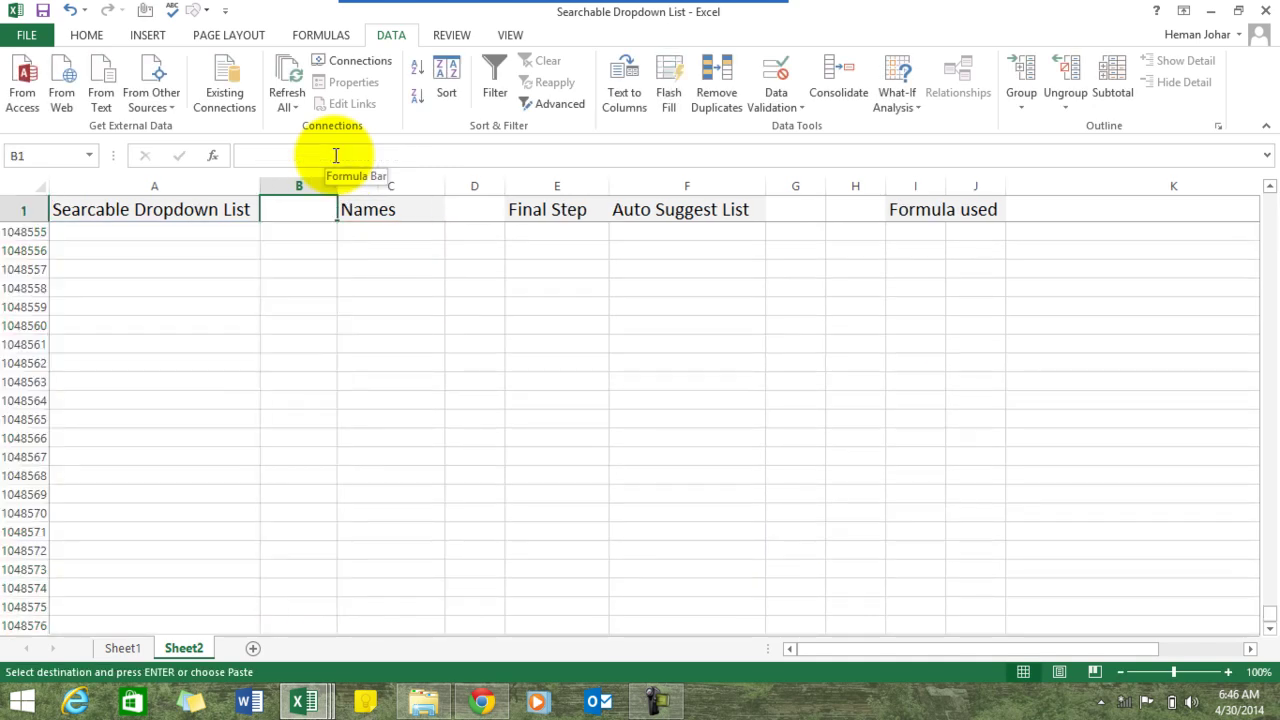
pyautogui.press('Down')
pyautogui.press('Right')
pyautogui.hotkey('ctrl', 'shift', 'Down')
pyautogui.hotkey('ctrl', 'Down')
pyautogui.press('Left')
pyautogui.hotkey('ctrl', 'shift', 'Up')
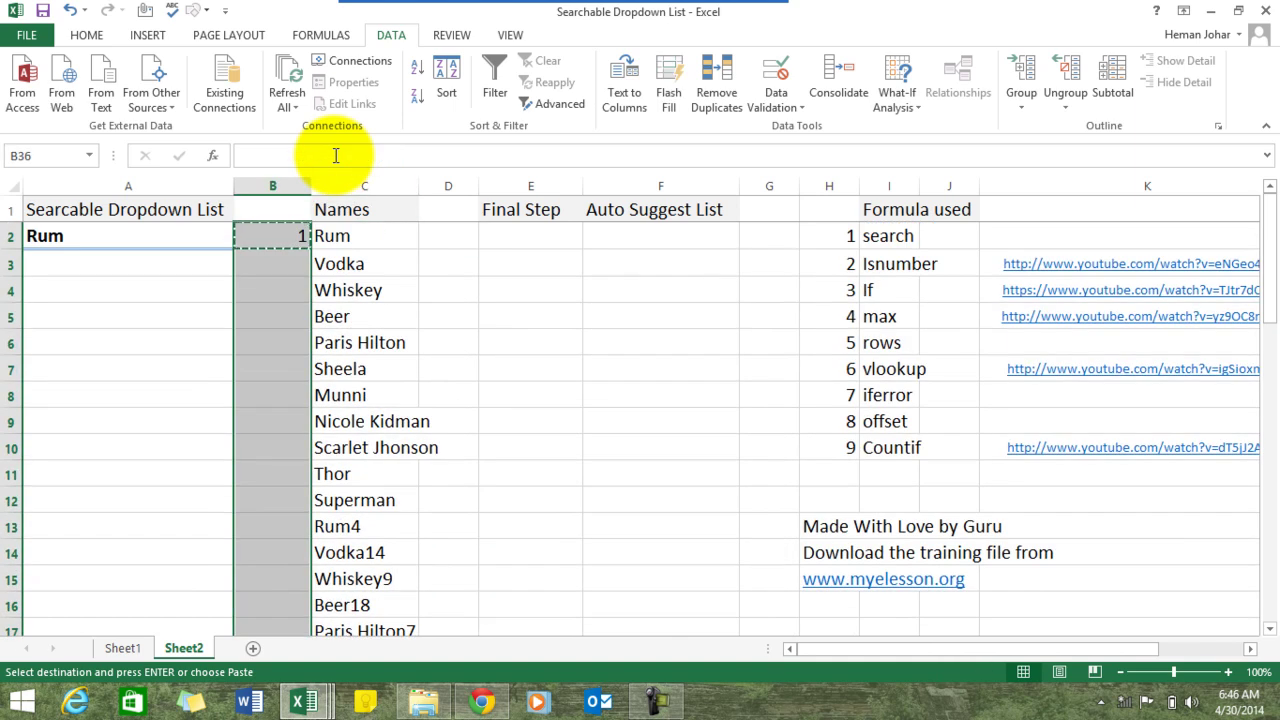
pyautogui.hotkey('ctrl', 'v')
# Step: Check column B's SEARCH results against the search text in A2 and the matching names, ending at B2
pyautogui.press('Up')
pyautogui.press('Up')
pyautogui.press('Up')
pyautogui.press('Up')
pyautogui.press('Up')
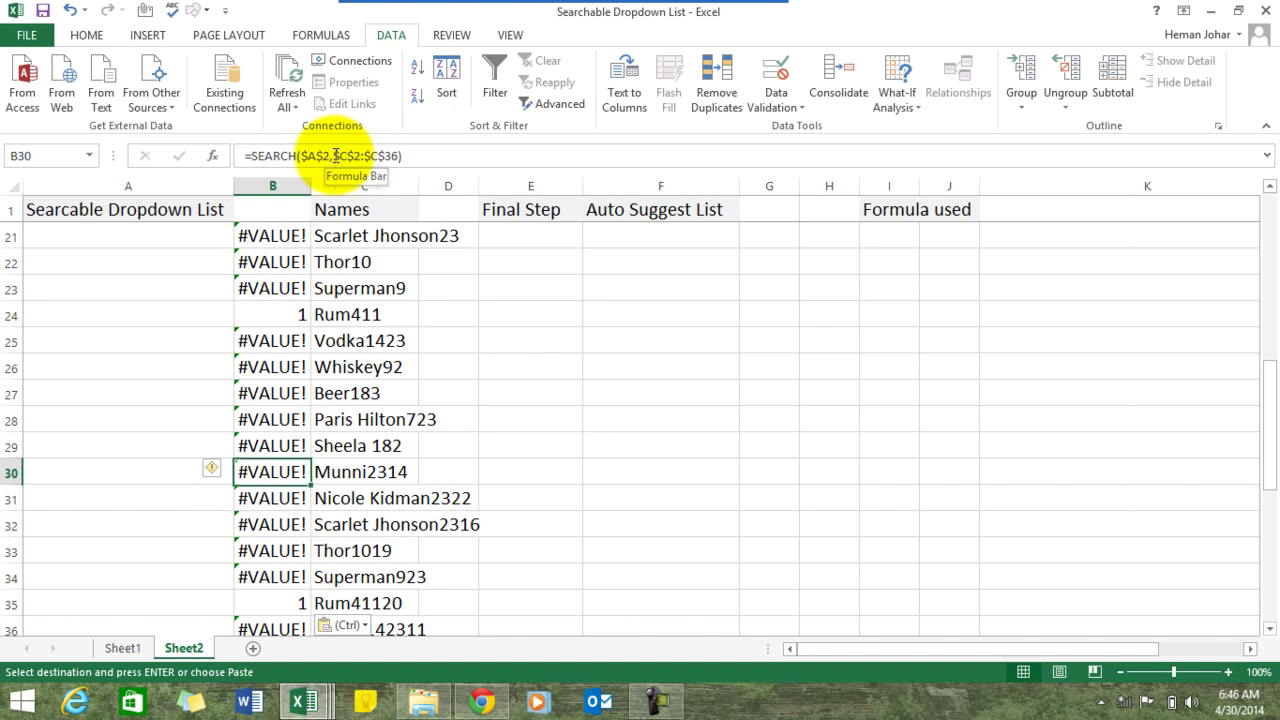
pyautogui.hotkey('ctrl', 'Up')
pyautogui.press('Up')
pyautogui.press('Left')
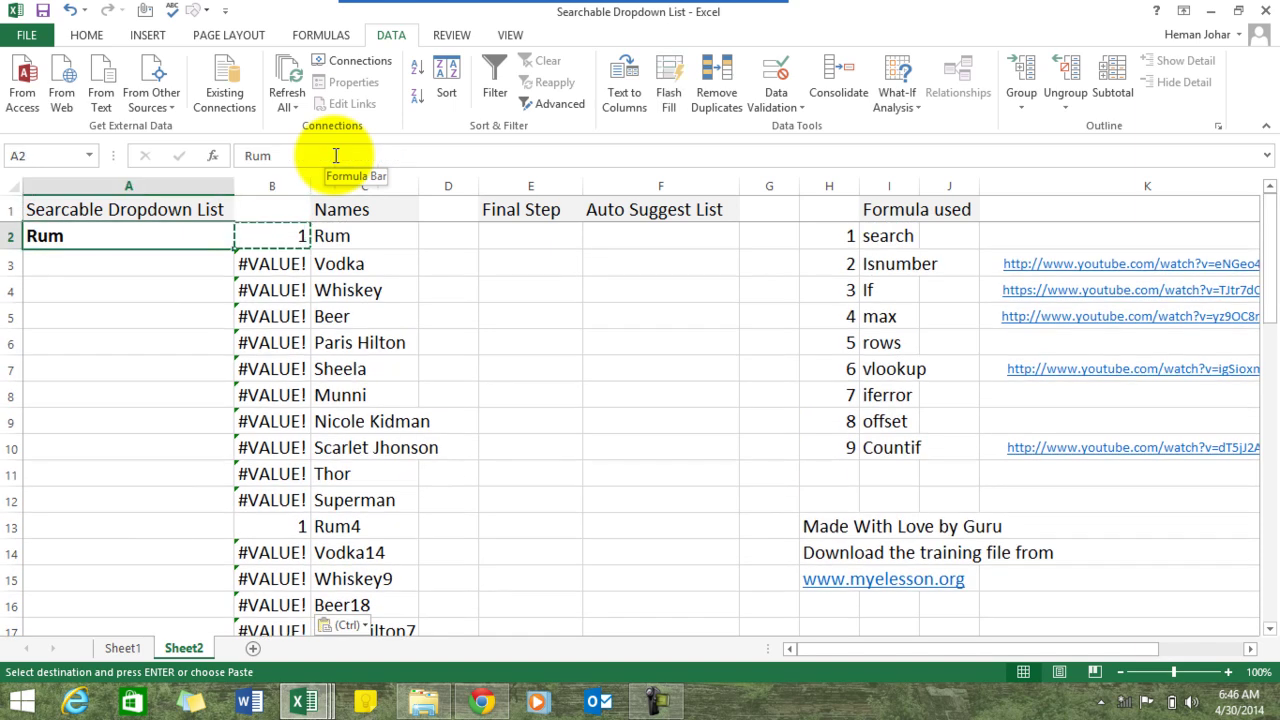
pyautogui.click(290, 528)
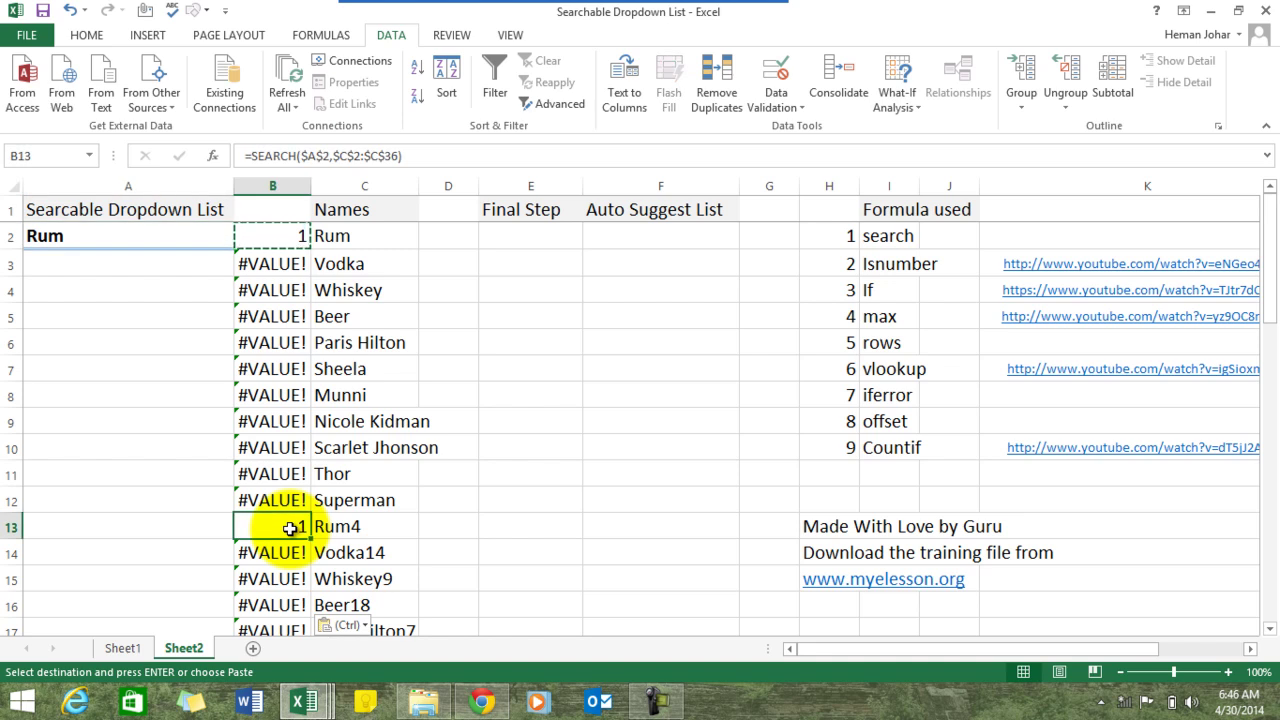
pyautogui.press('Up')
pyautogui.press('Up')
pyautogui.press('Up')
pyautogui.press('Up')
pyautogui.press('Up')
pyautogui.press('Up')
pyautogui.press('Up')
pyautogui.press('Up')
pyautogui.press('Up')
pyautogui.press('Up')
pyautogui.press('Up')
pyautogui.press('Up')
pyautogui.press('Down')
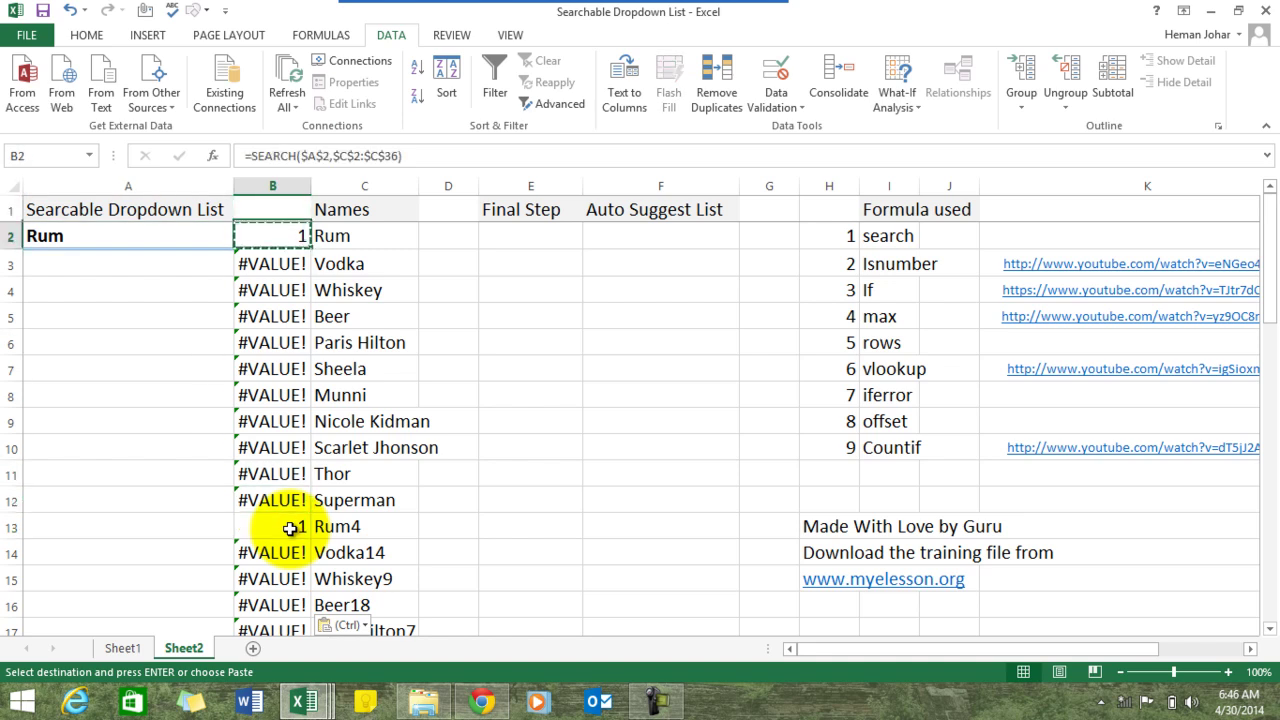
# Step: Wrap B2's SEARCH formula in ISNUMBER so it reads =ISNUMBER(SEARCH($A$2,$C$2:$C$36))
pyautogui.press('Escape')
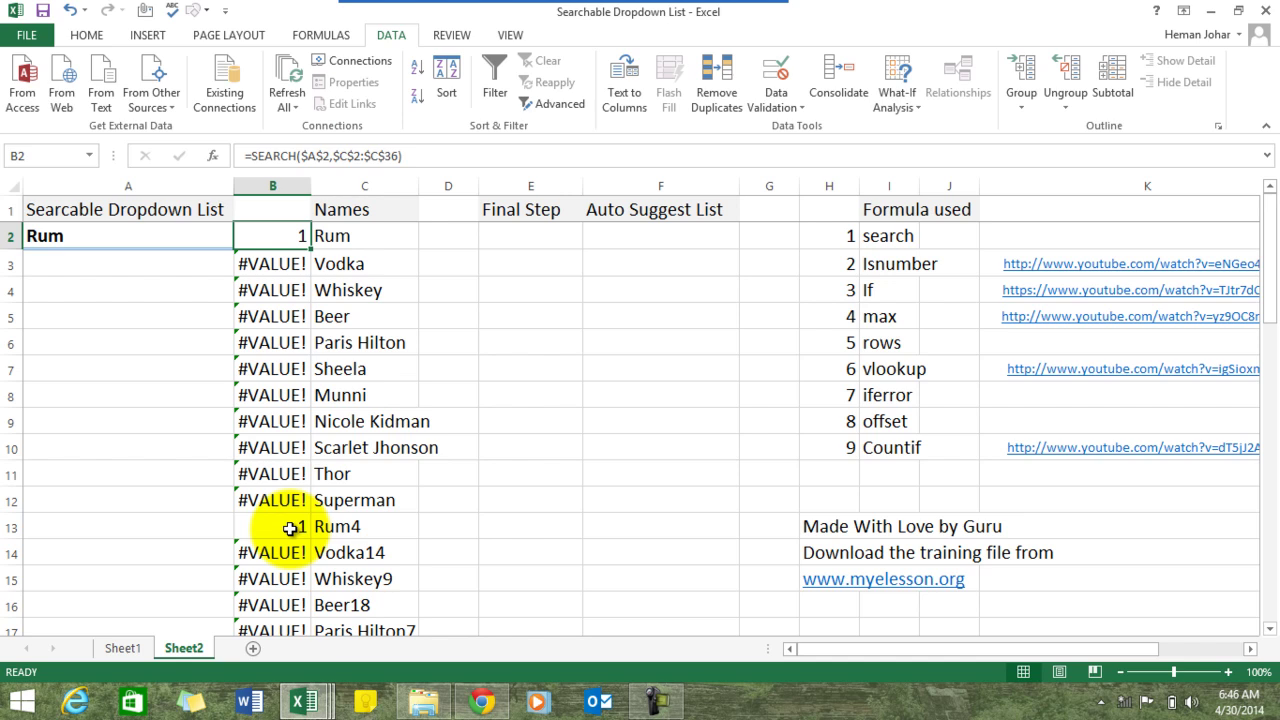
pyautogui.click(255, 155)
pyautogui.write('is')
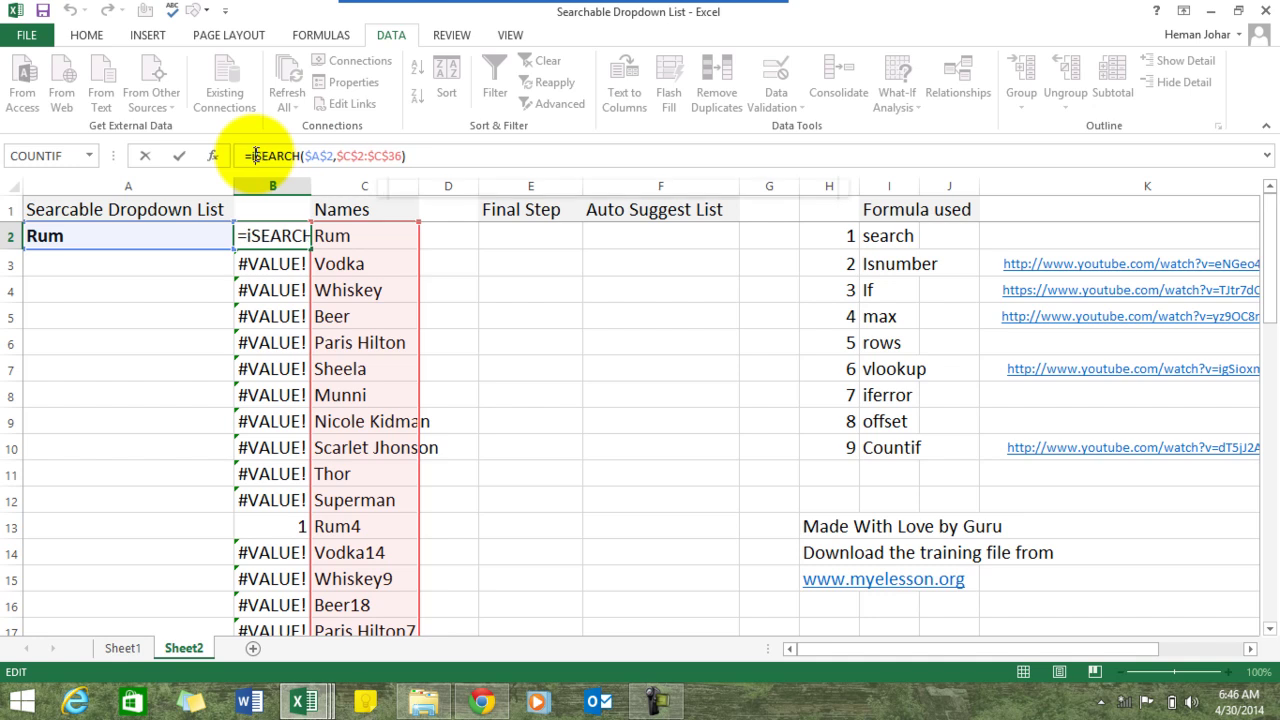
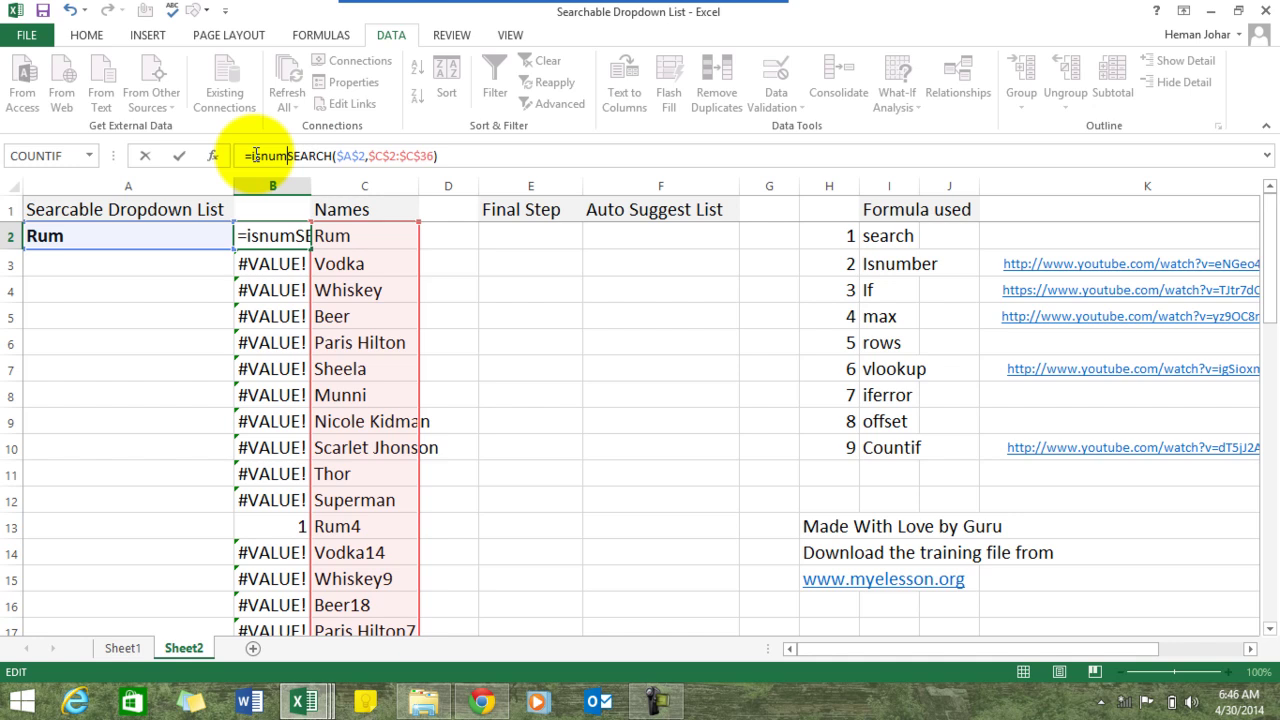
pyautogui.hotkey('ctrl', 'Return')
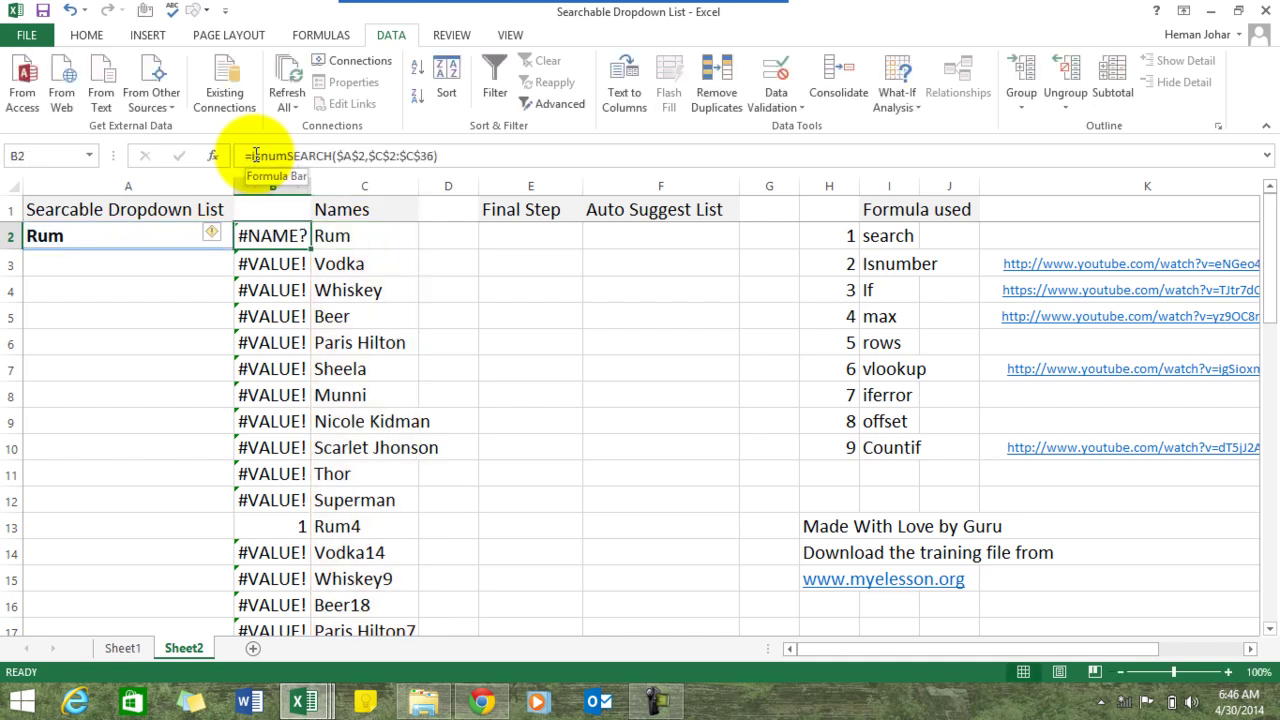
pyautogui.click(289, 155)
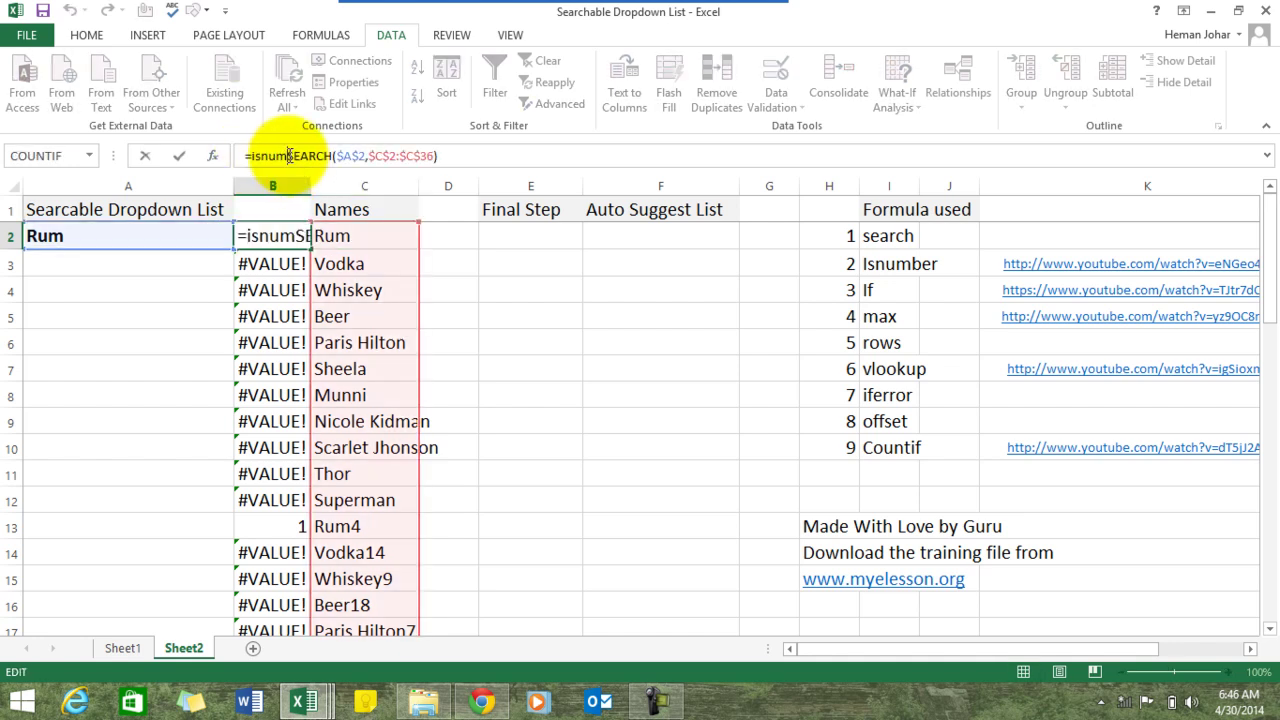
pyautogui.write('ber')
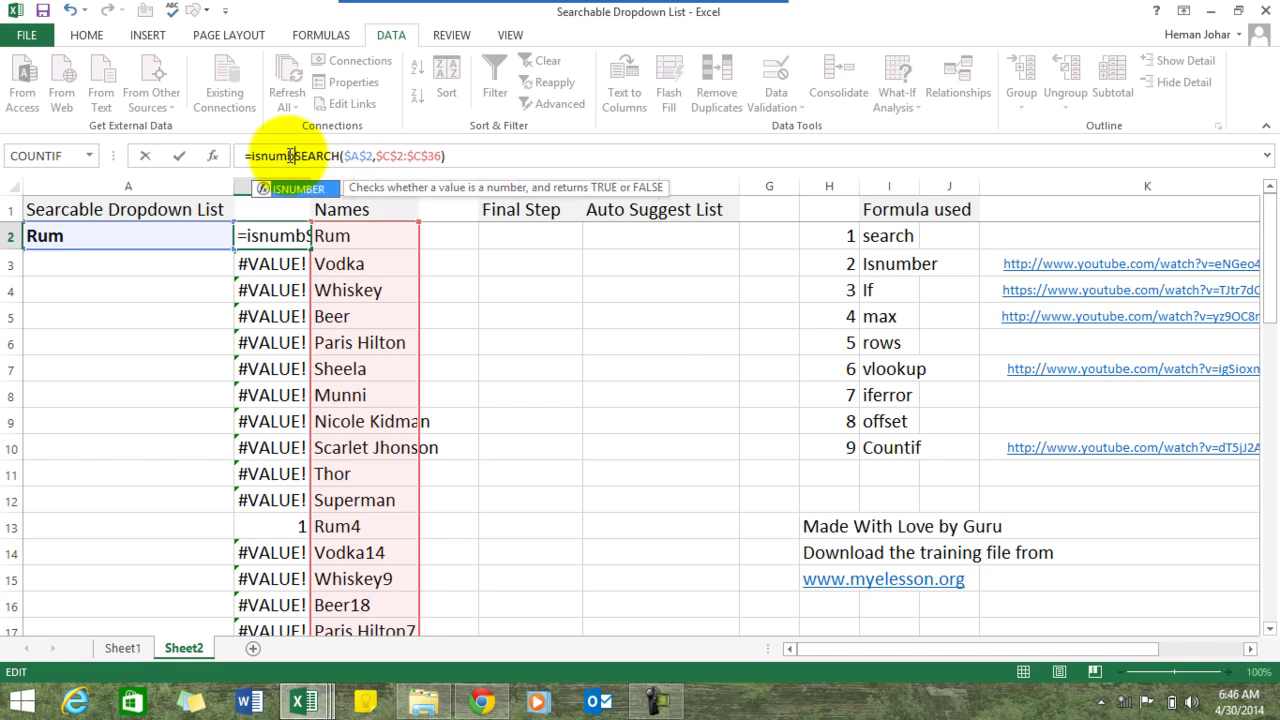
pyautogui.press('Tab')
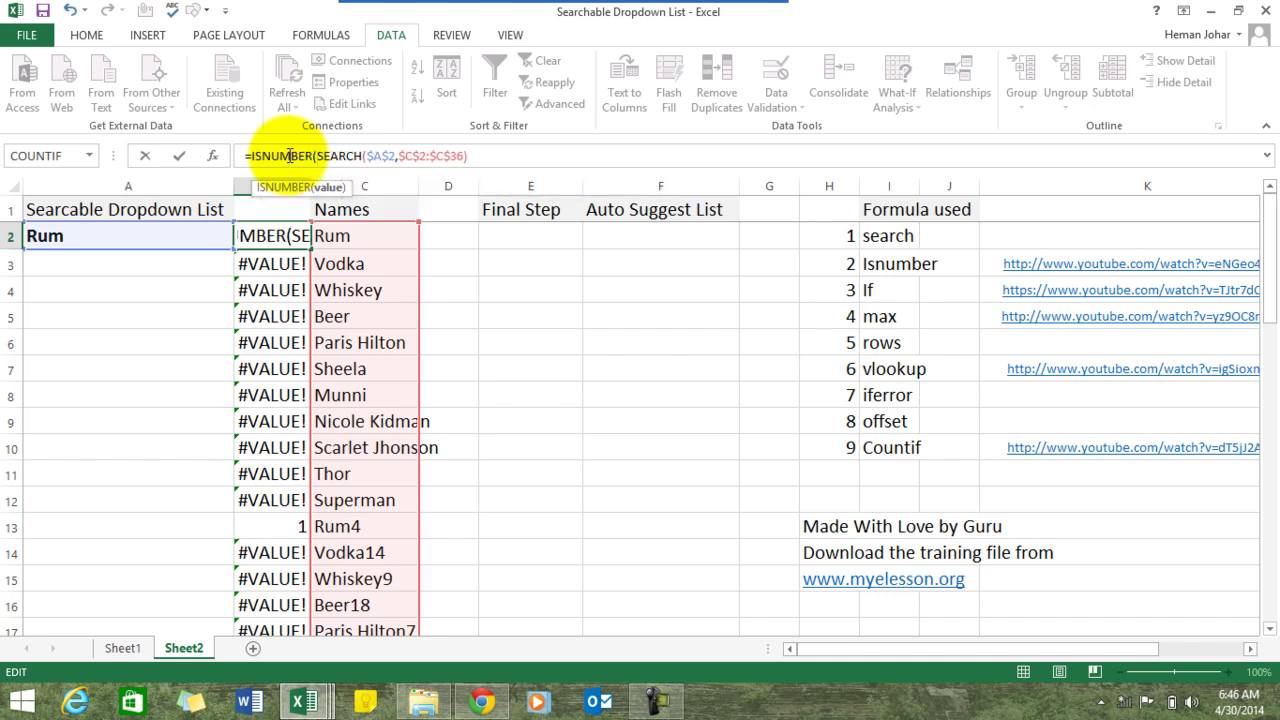
pyautogui.click(485, 155)
pyautogui.write(')')
pyautogui.hotkey('ctrl', 'Return')
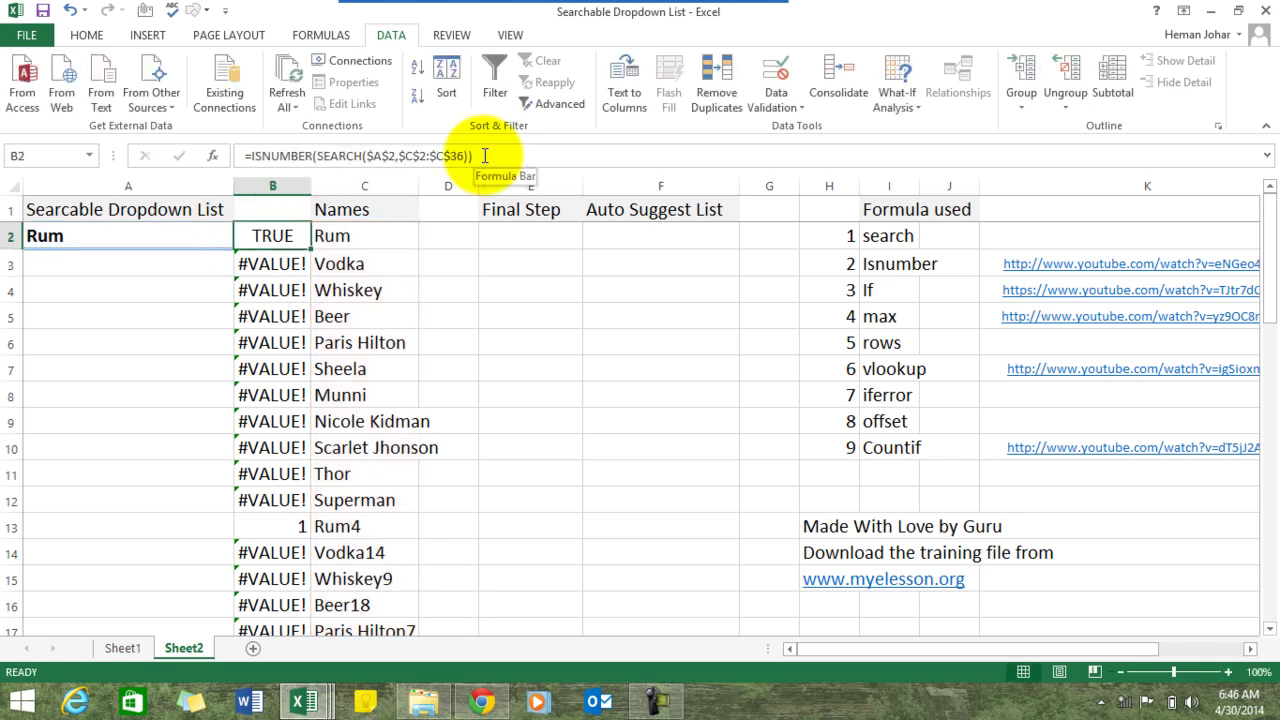
# Step: Copy the ISNUMBER formula from B2 down through B36 beside every name
pyautogui.hotkey('ctrl', 'c')
pyautogui.hotkey('ctrl', 'shift', 'Down')
pyautogui.hotkey('ctrl', 'v')
pyautogui.press('Up')
pyautogui.press('Down')
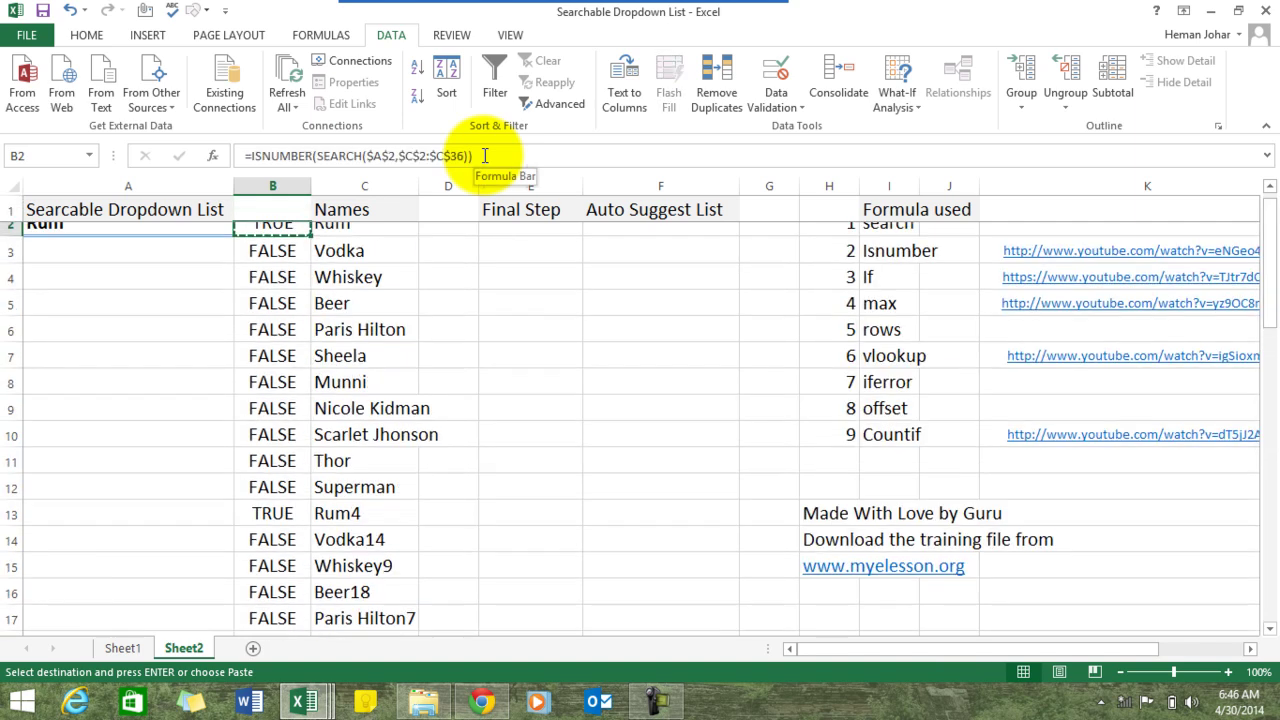
pyautogui.press('Up')
pyautogui.press('Down')
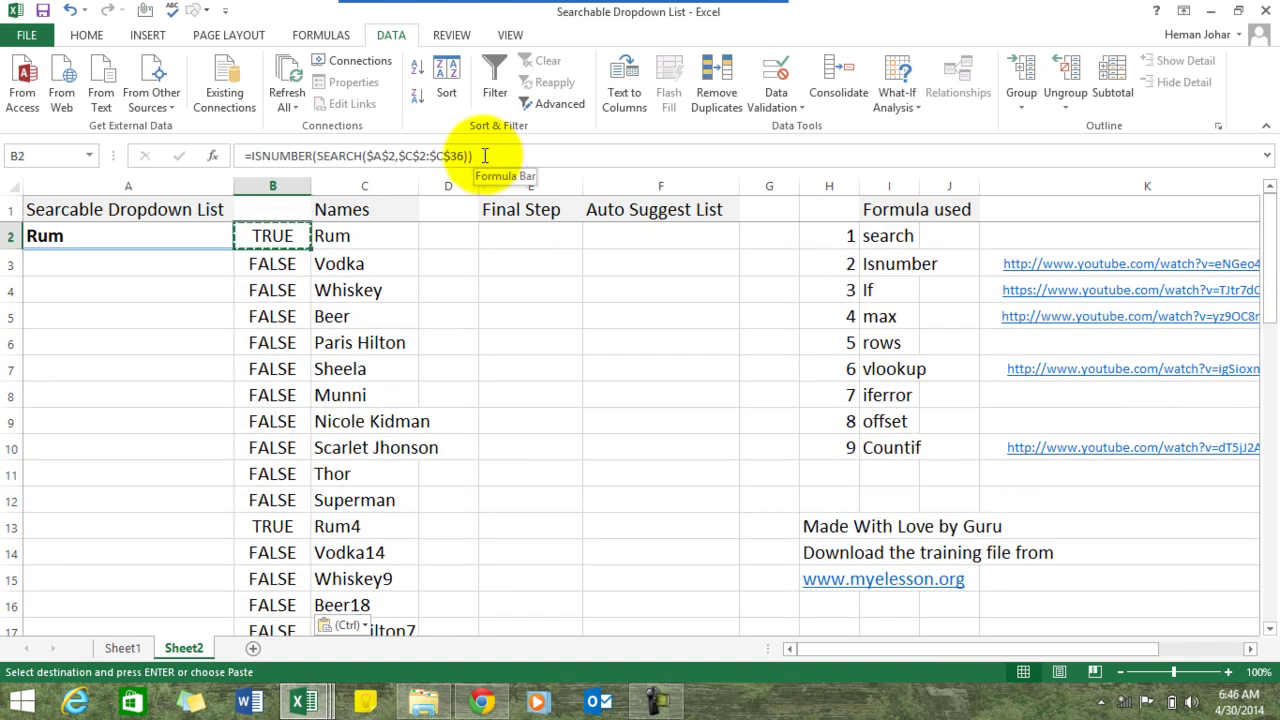
# Step: Nest B2's ISNUMBER test in an IF returning 1 or 0, giving =IF(ISNUMBER(SEARCH($A$2,$C$2:$C$36)),1,0)
pyautogui.click(484, 155)
pyautogui.press('Left')
pyautogui.press('Left')
pyautogui.press('Left')
pyautogui.press('Left')
pyautogui.press('Left')
pyautogui.press('Left')
pyautogui.press('Left')
pyautogui.press('Left')
pyautogui.press('Left')
pyautogui.press('Left')
pyautogui.press('Left')
pyautogui.press('Left')
pyautogui.press('Left')
pyautogui.press('Left')
pyautogui.press('Left')
pyautogui.press('Left')
pyautogui.press('Left')
pyautogui.press('Left')
pyautogui.press('Left')
pyautogui.press('Left')
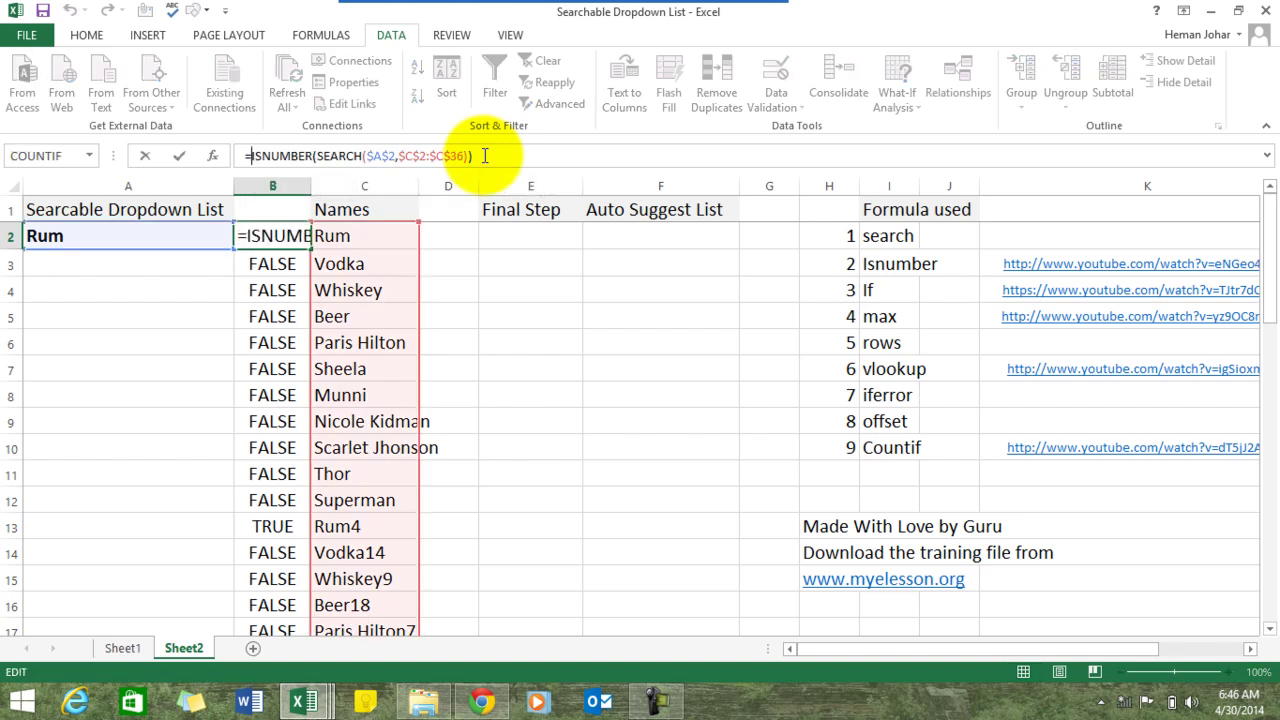
pyautogui.write('if')
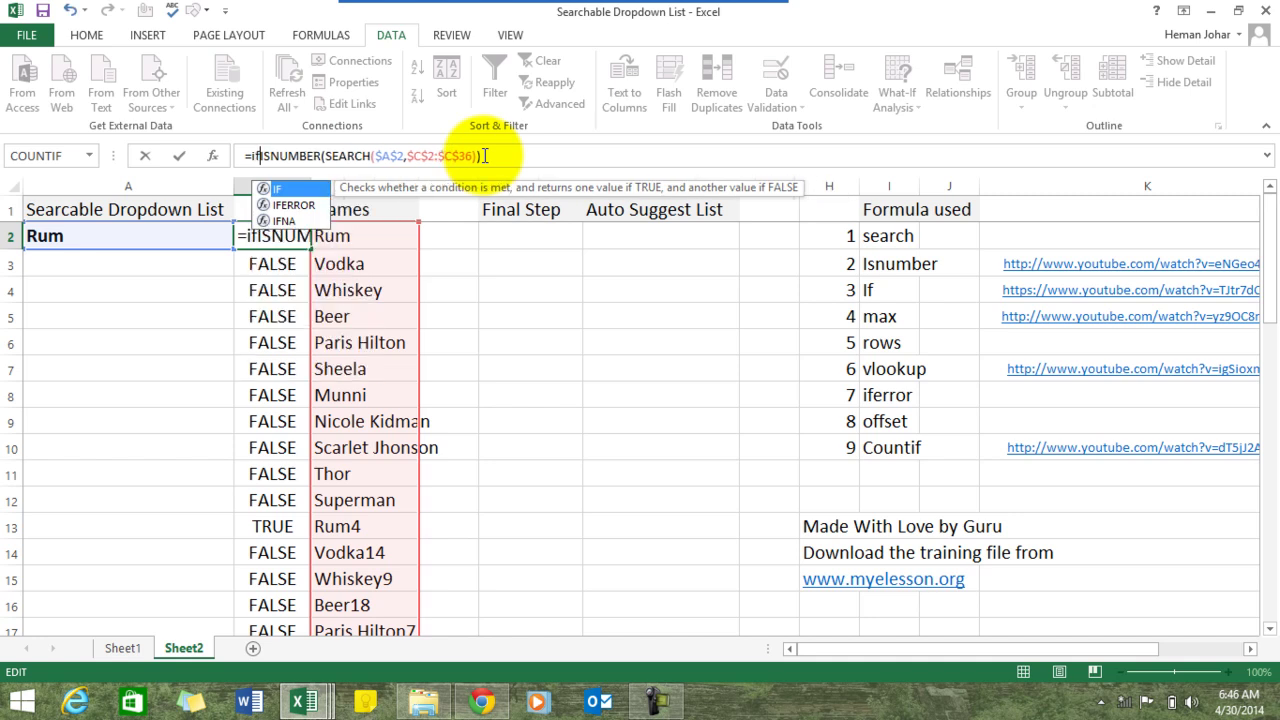
pyautogui.press('Tab')
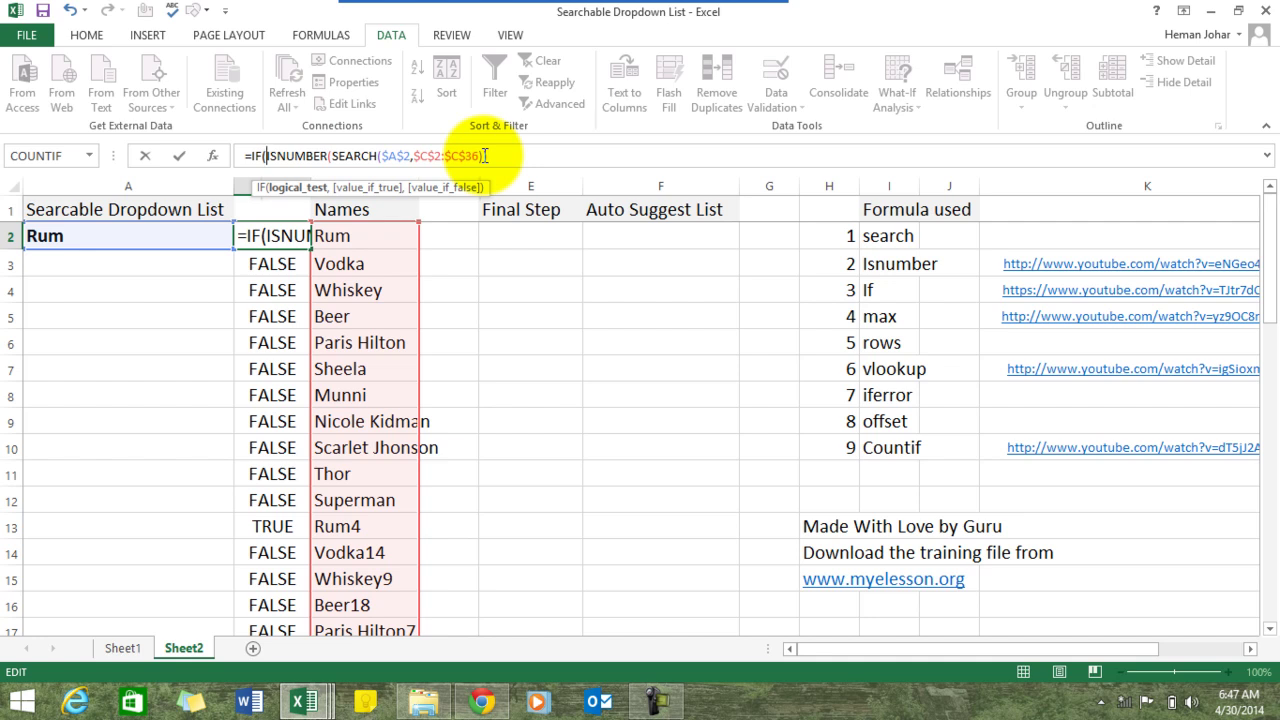
pyautogui.write(')')
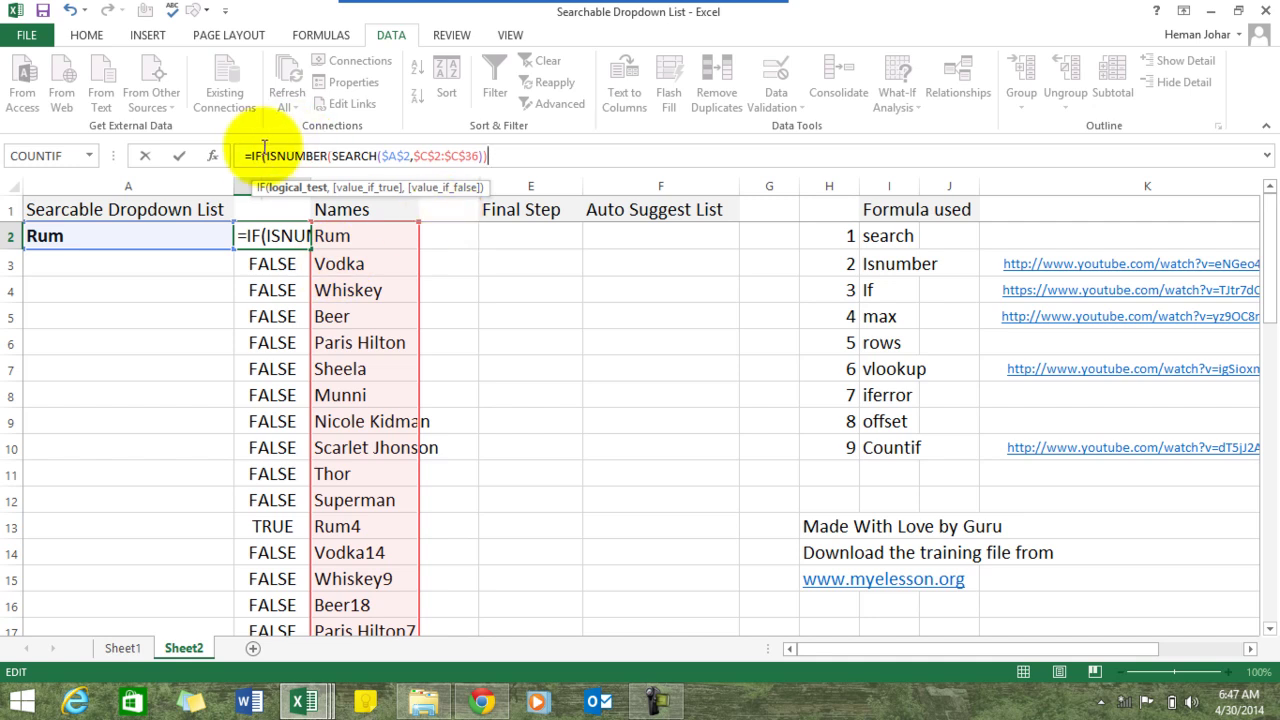
pyautogui.write(',')
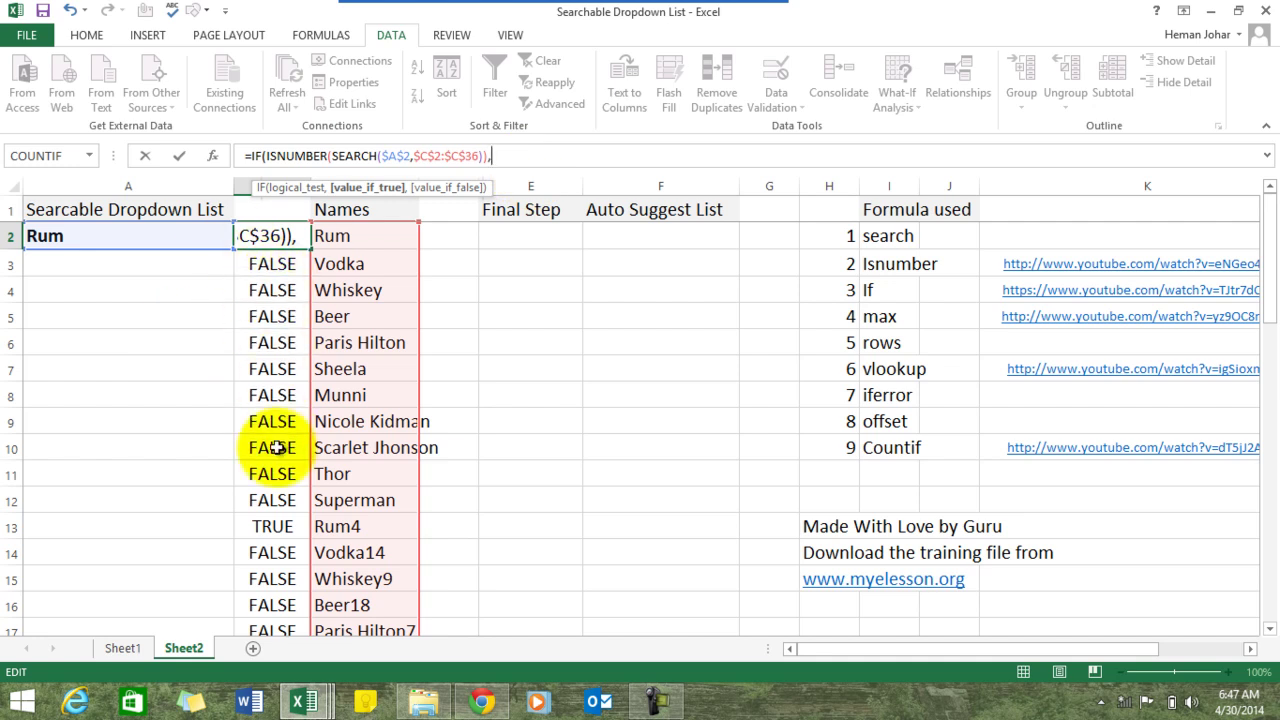
pyautogui.write('1,0')
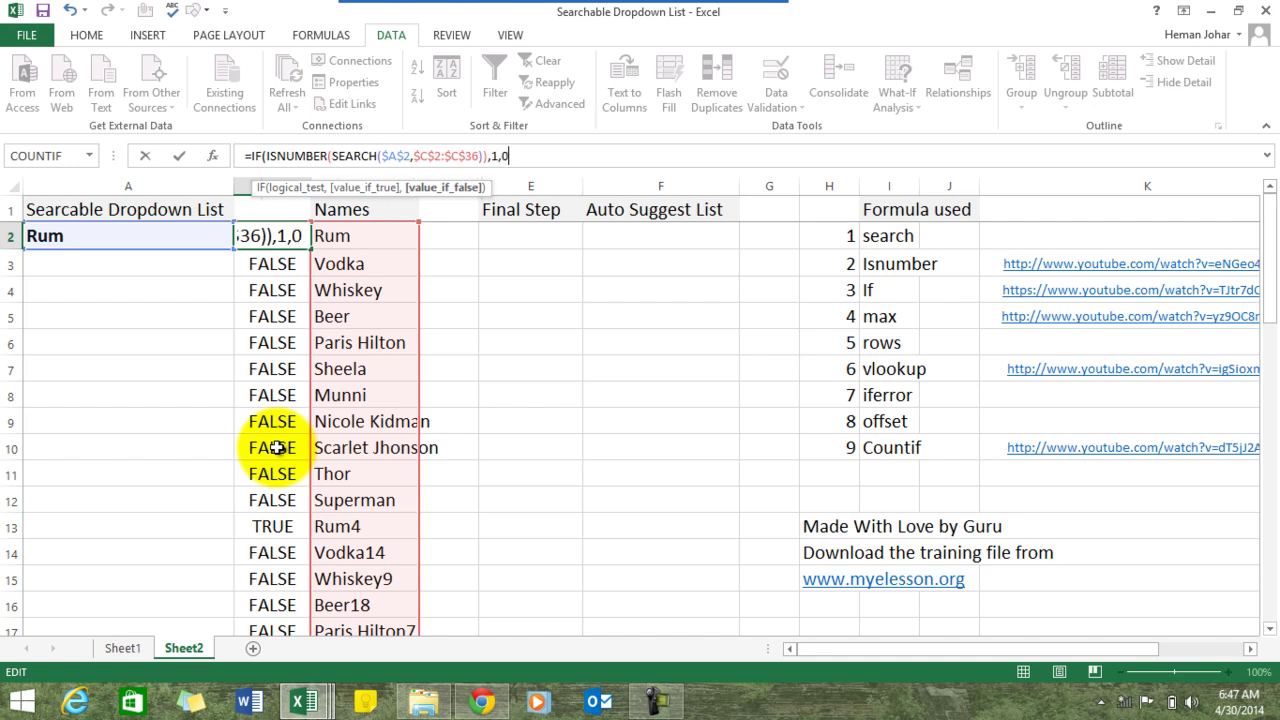
pyautogui.write(')')
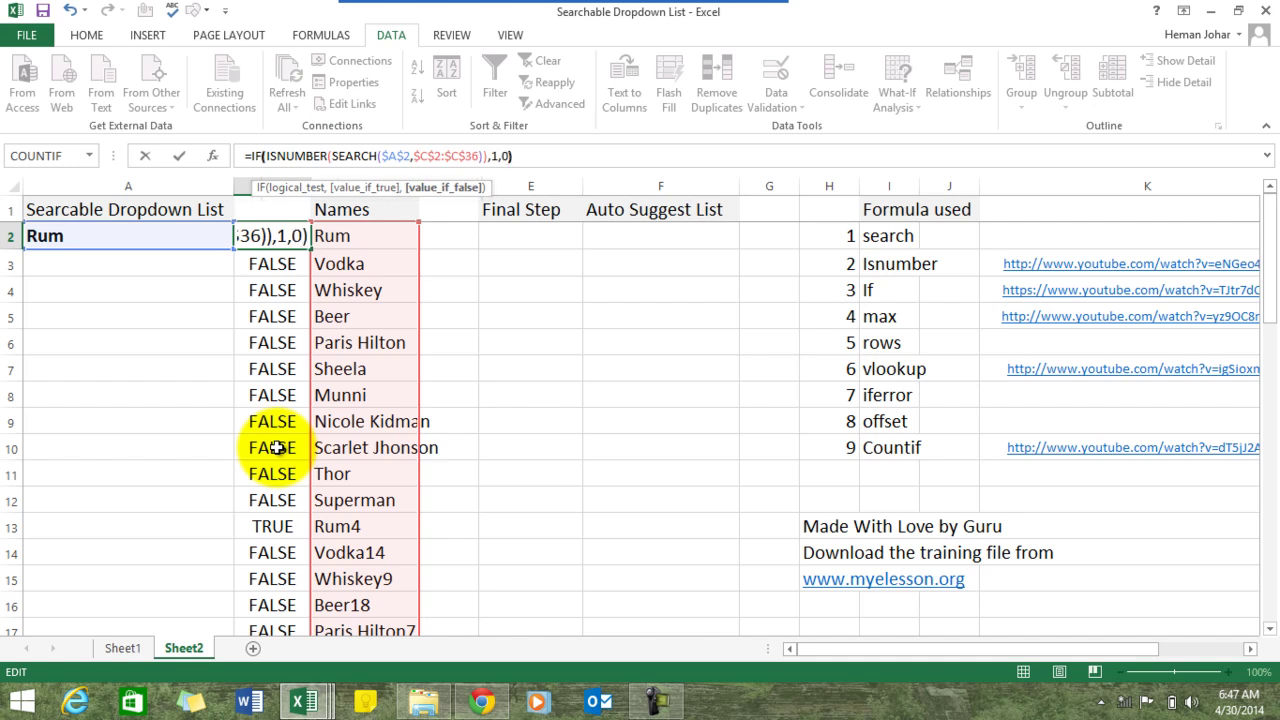
pyautogui.hotkey('ctrl', 'Return')
# Step: Copy the IF formula from B2 down through B36, replacing the ISNUMBER formulas
pyautogui.hotkey('ctrl', 'c')
pyautogui.hotkey('ctrl', 'shift', 'Down')
pyautogui.hotkey('ctrl', 'v')
pyautogui.press('Up')
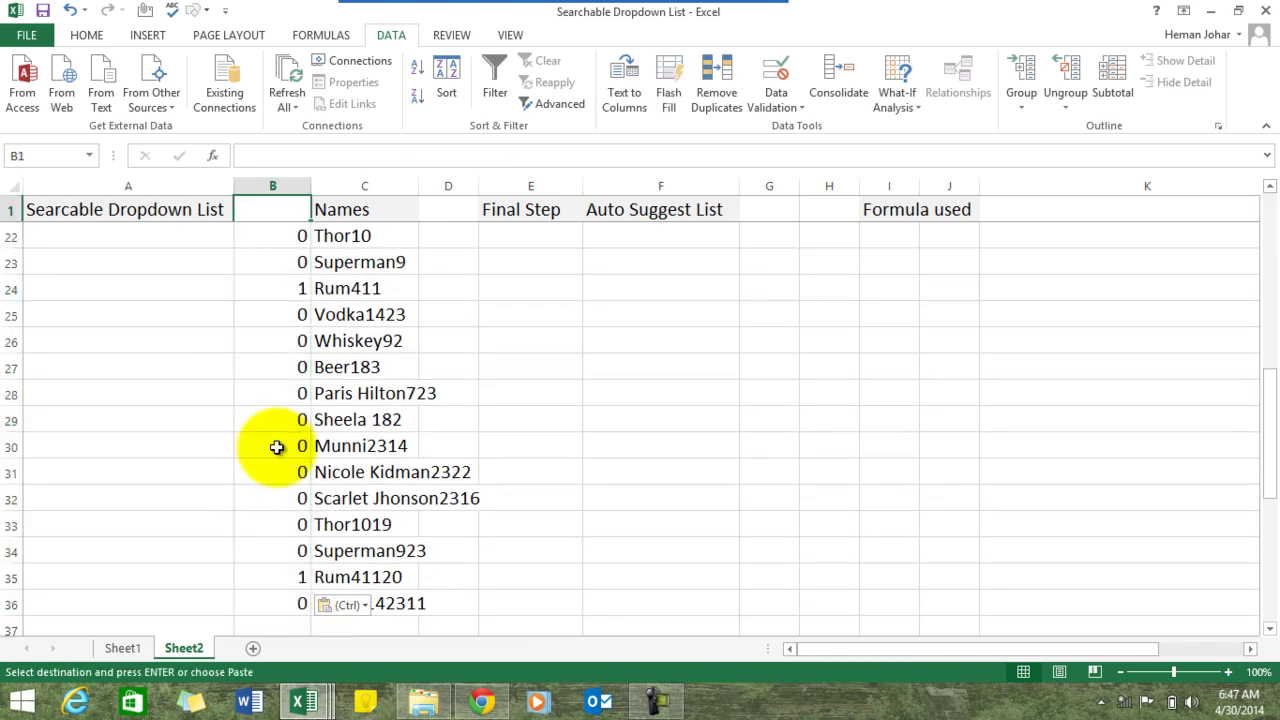
pyautogui.press('Down')
pyautogui.press('Down')
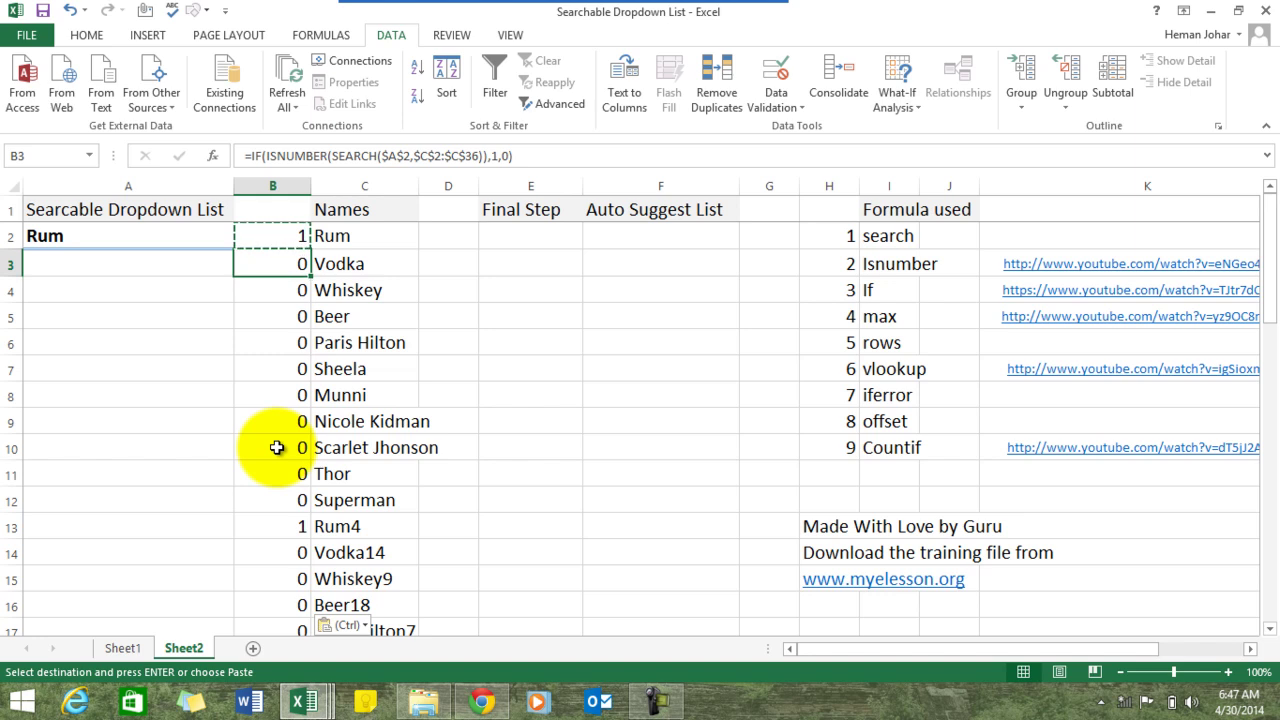
pyautogui.press('Escape')
# Step: Check the IF results in column B against the matching names in rows 2, 13 and 24
pyautogui.click(277, 234)
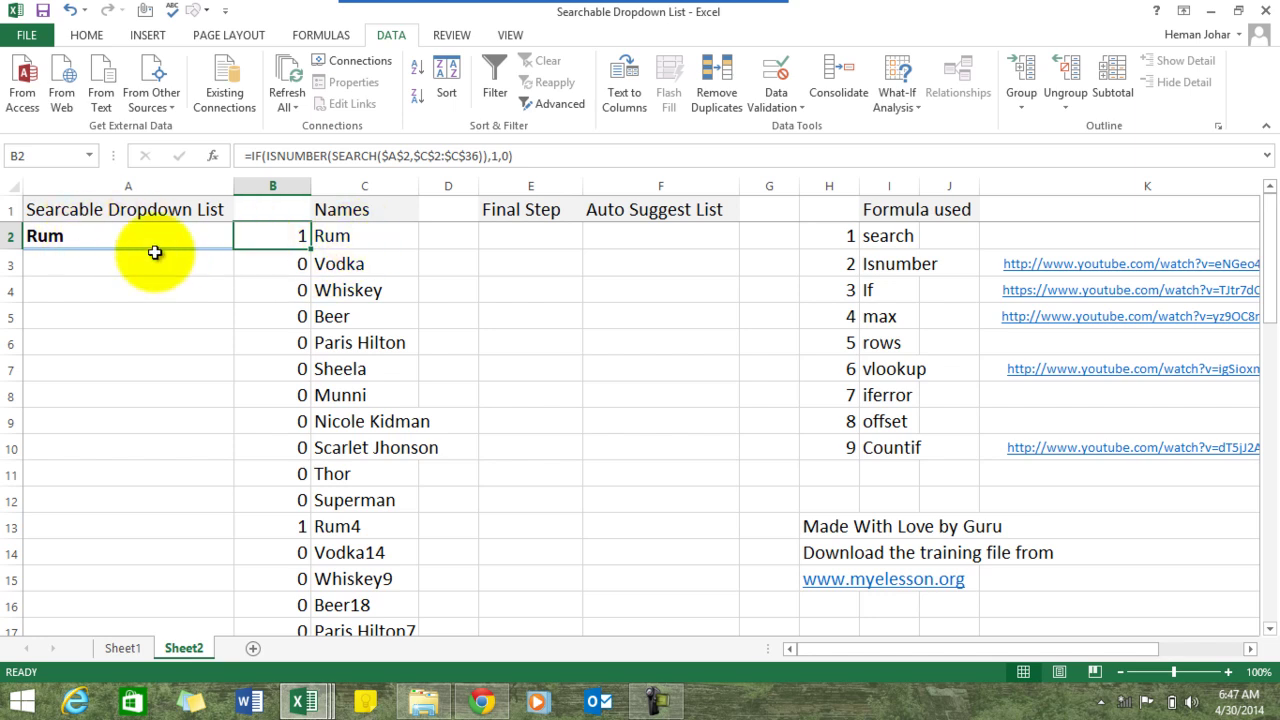
pyautogui.click(292, 533)
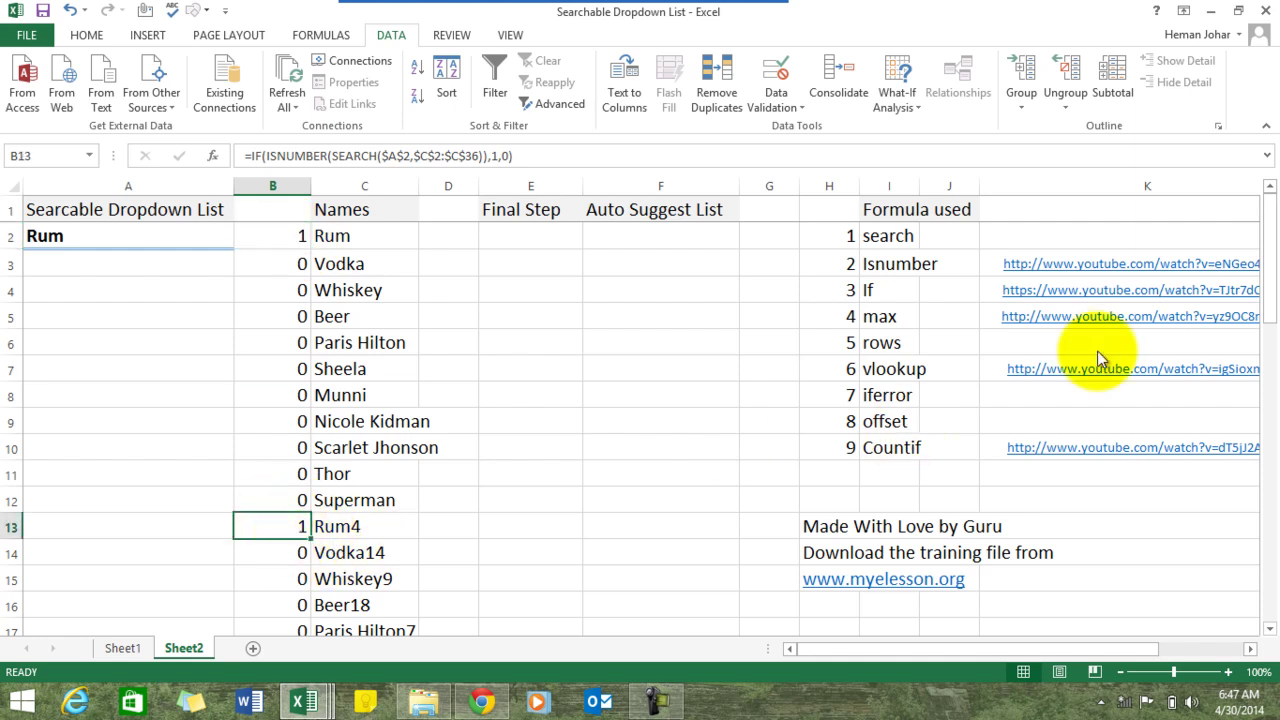
pyautogui.moveTo(1269, 277); pyautogui.dragTo(1269, 355)
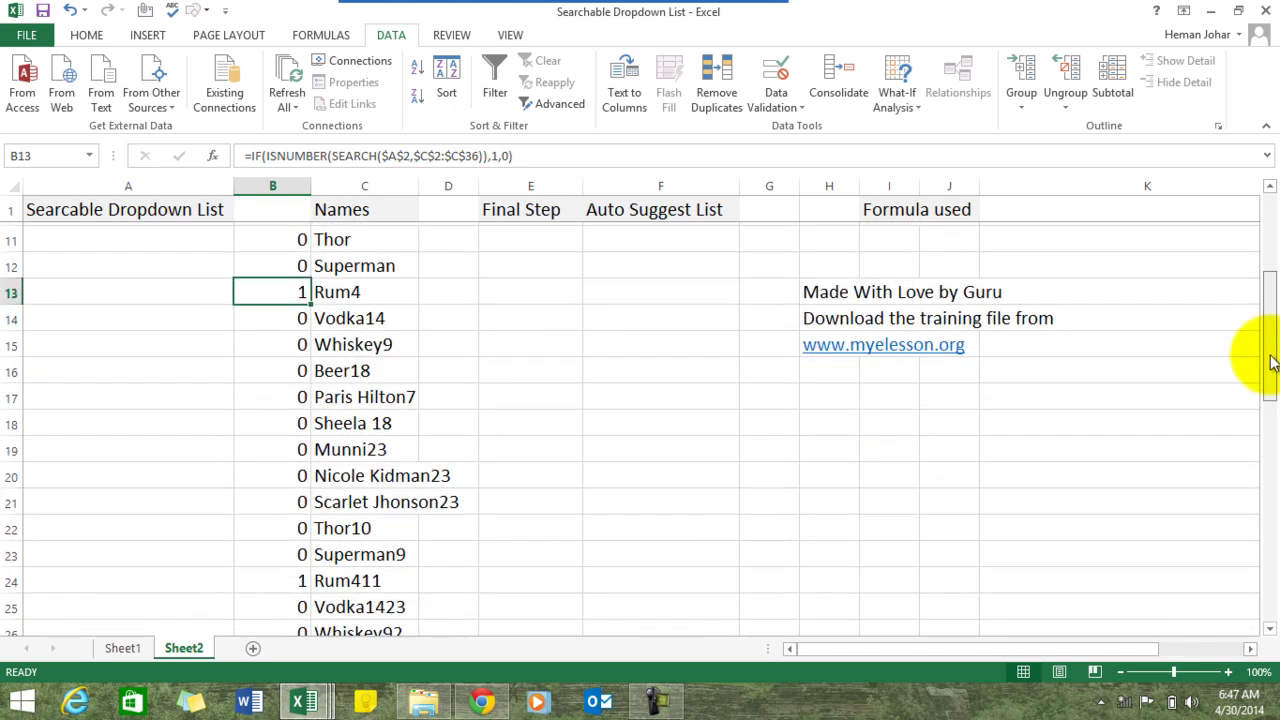
pyautogui.click(328, 577)
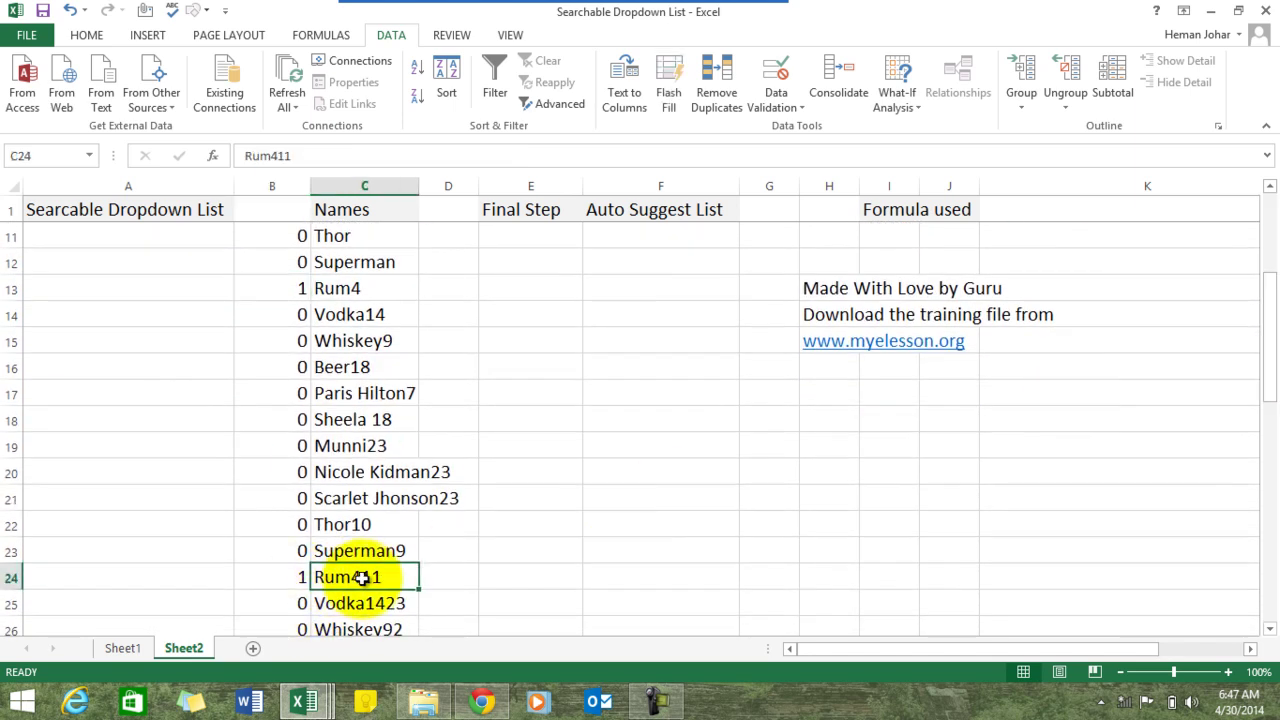
pyautogui.click(287, 578)
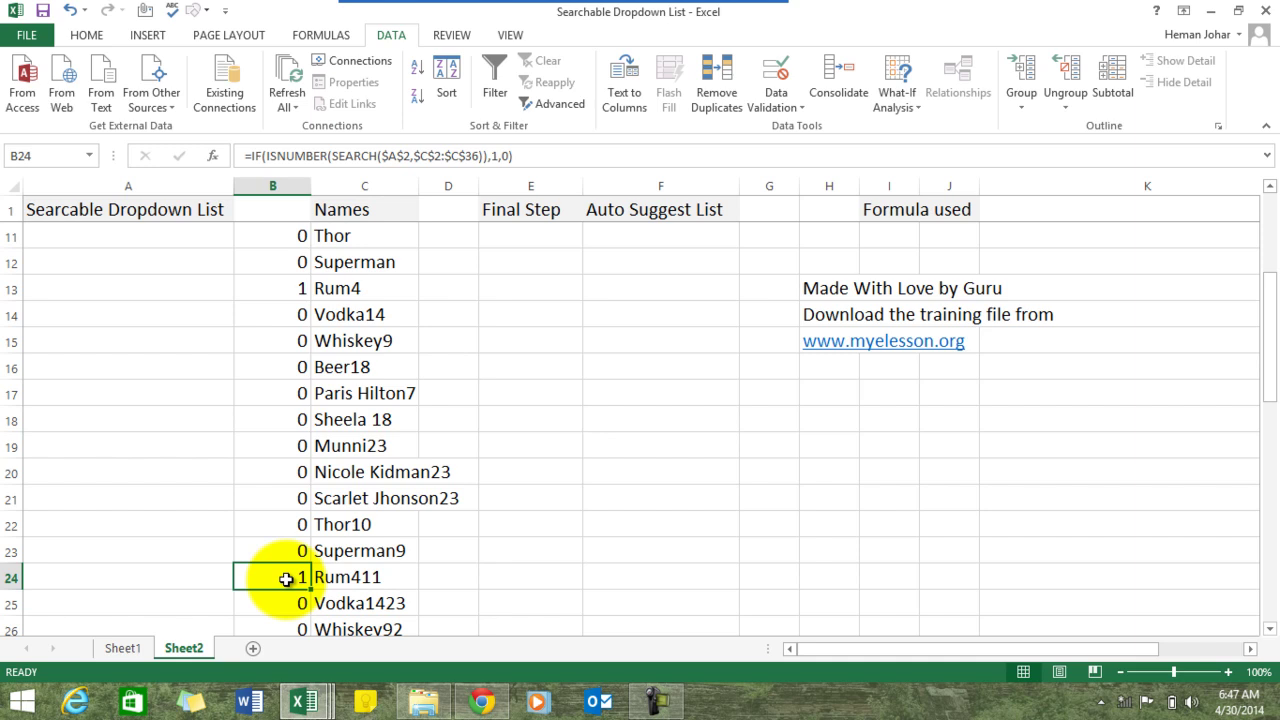
pyautogui.press('Up')
pyautogui.press('Up')
pyautogui.press('Up')
pyautogui.press('Up')
pyautogui.press('Up')
pyautogui.press('Up')
pyautogui.press('Up')
pyautogui.press('Up')
pyautogui.press('Up')
pyautogui.press('Up')
pyautogui.press('Up')
pyautogui.press('Up')
pyautogui.press('Up')
pyautogui.press('Up')
pyautogui.press('Up')
pyautogui.press('Up')
pyautogui.press('Up')
pyautogui.press('Up')
pyautogui.press('Up')
pyautogui.press('Up')
pyautogui.press('Up')
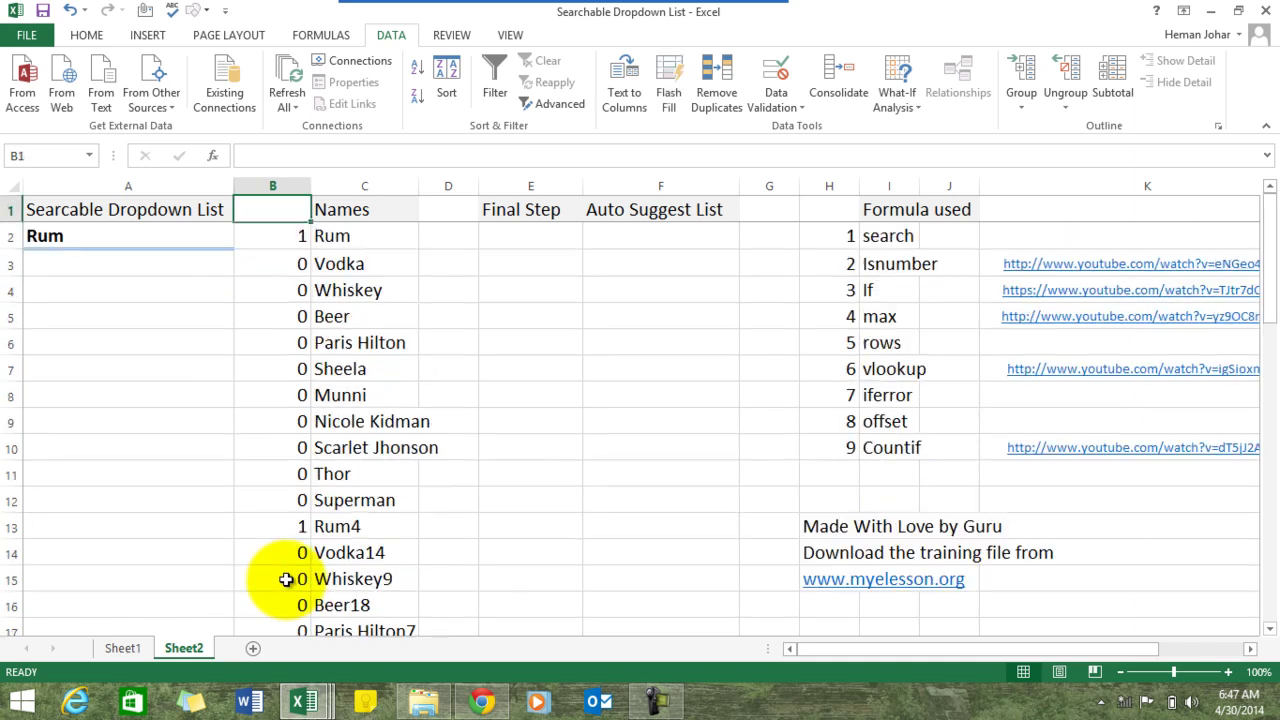
pyautogui.press('Down')
pyautogui.press('Down')
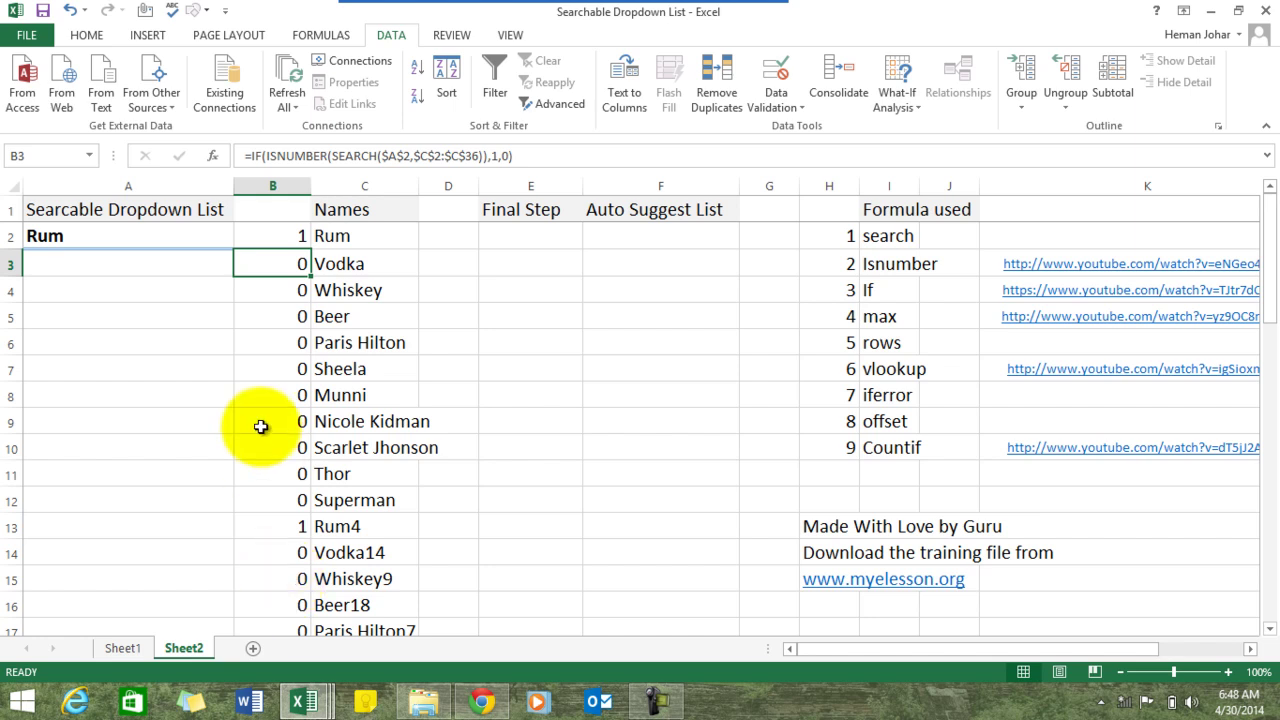
# Step: Review how the match flags repeat down column B from B2 past B24, ending back at B2
pyautogui.click(341, 236)
pyautogui.click(278, 235)
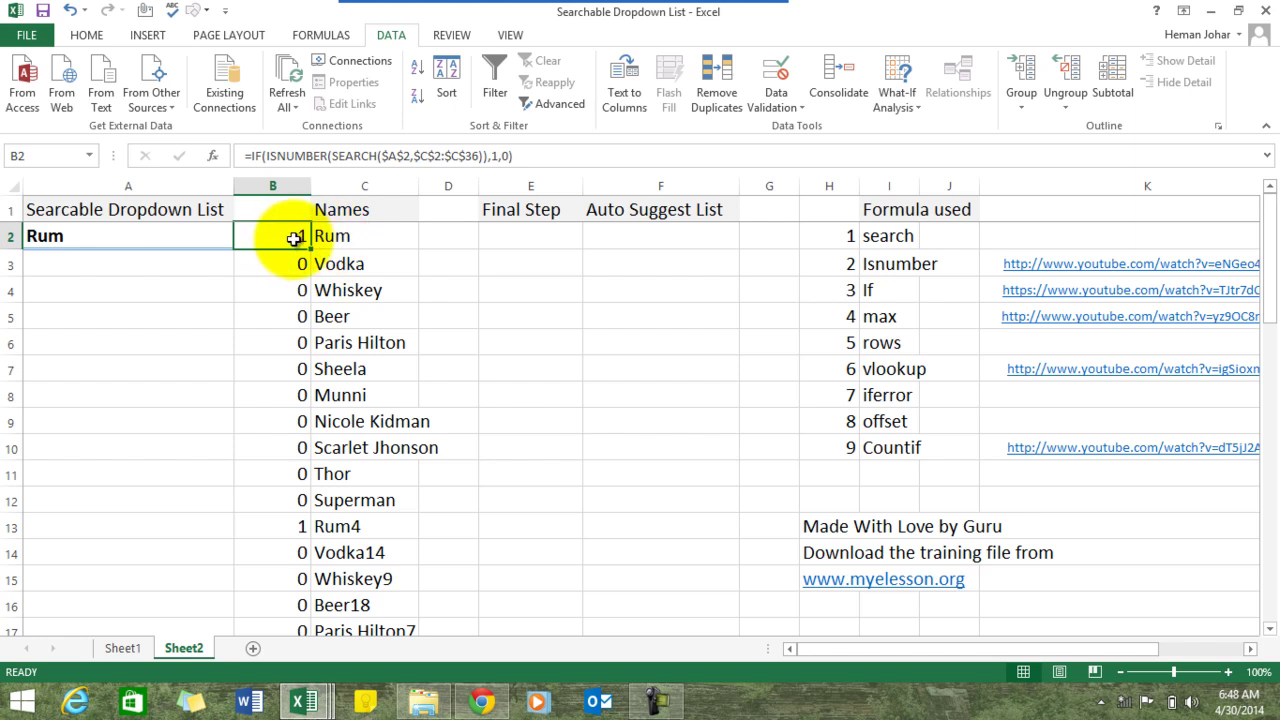
pyautogui.click(307, 531)
pyautogui.press('Down')
pyautogui.press('Down')
pyautogui.press('Down')
pyautogui.press('Down')
pyautogui.press('Down')
pyautogui.press('Down')
pyautogui.press('Down')
pyautogui.press('Down')
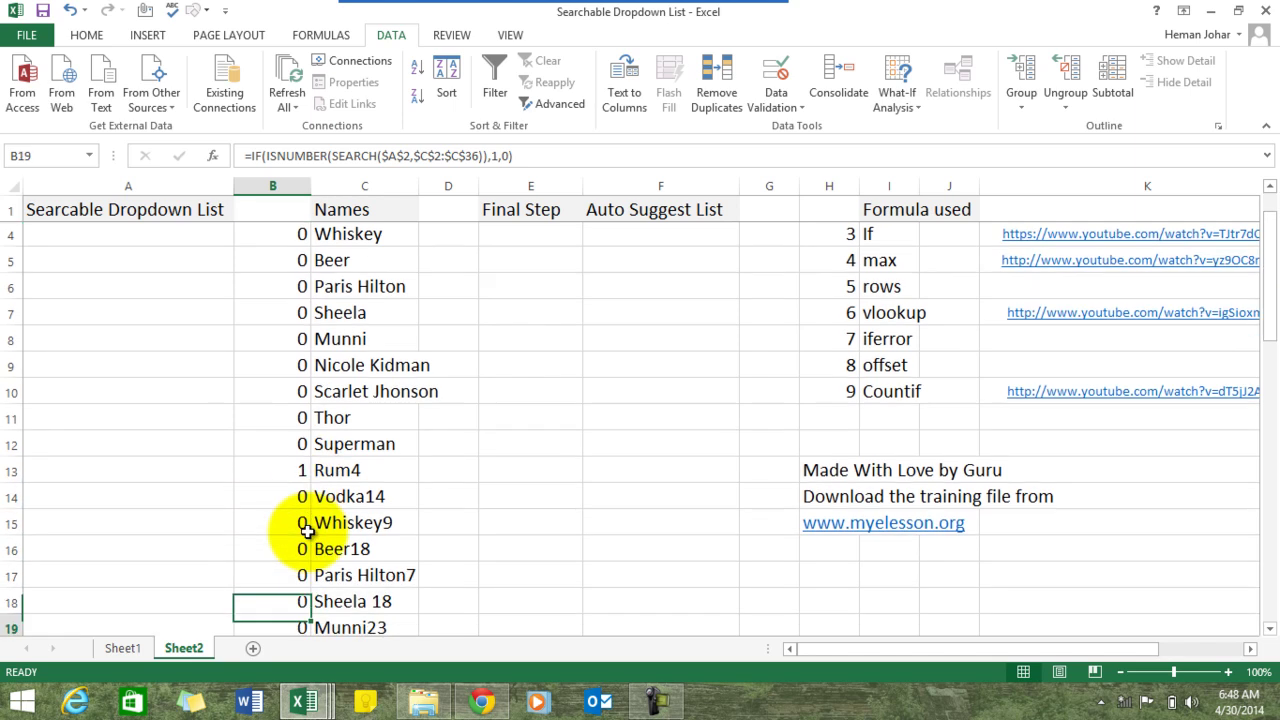
pyautogui.press('Down')
pyautogui.press('Down')
pyautogui.press('Down')
pyautogui.press('Down')
pyautogui.press('Down')
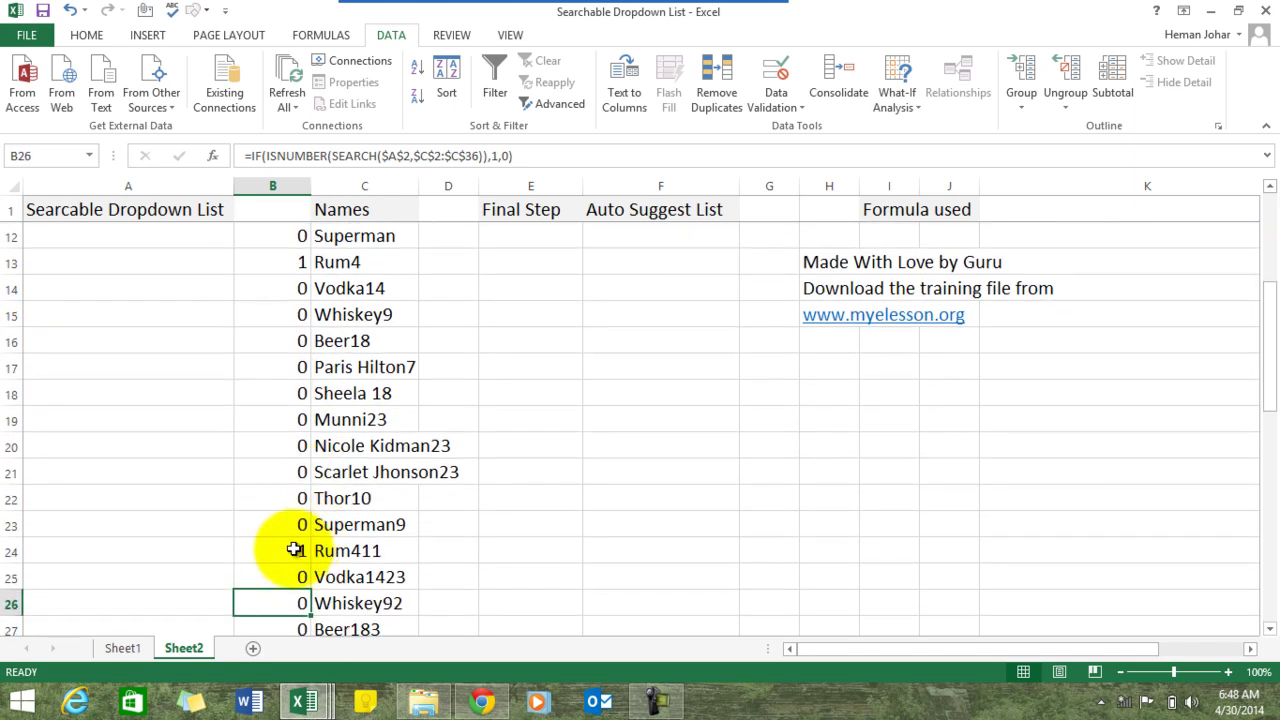
pyautogui.click(295, 549)
pyautogui.press('Up')
pyautogui.press('Up')
pyautogui.press('Up')
pyautogui.press('Up')
pyautogui.press('Up')
pyautogui.press('Up')
pyautogui.press('Up')
pyautogui.press('Up')
pyautogui.press('Up')
pyautogui.press('Up')
pyautogui.press('Up')
pyautogui.press('Up')
pyautogui.press('Up')
pyautogui.press('Up')
pyautogui.press('Up')
pyautogui.press('Up')
pyautogui.press('Up')
pyautogui.press('Up')
pyautogui.press('Up')
pyautogui.press('Up')
pyautogui.press('Up')
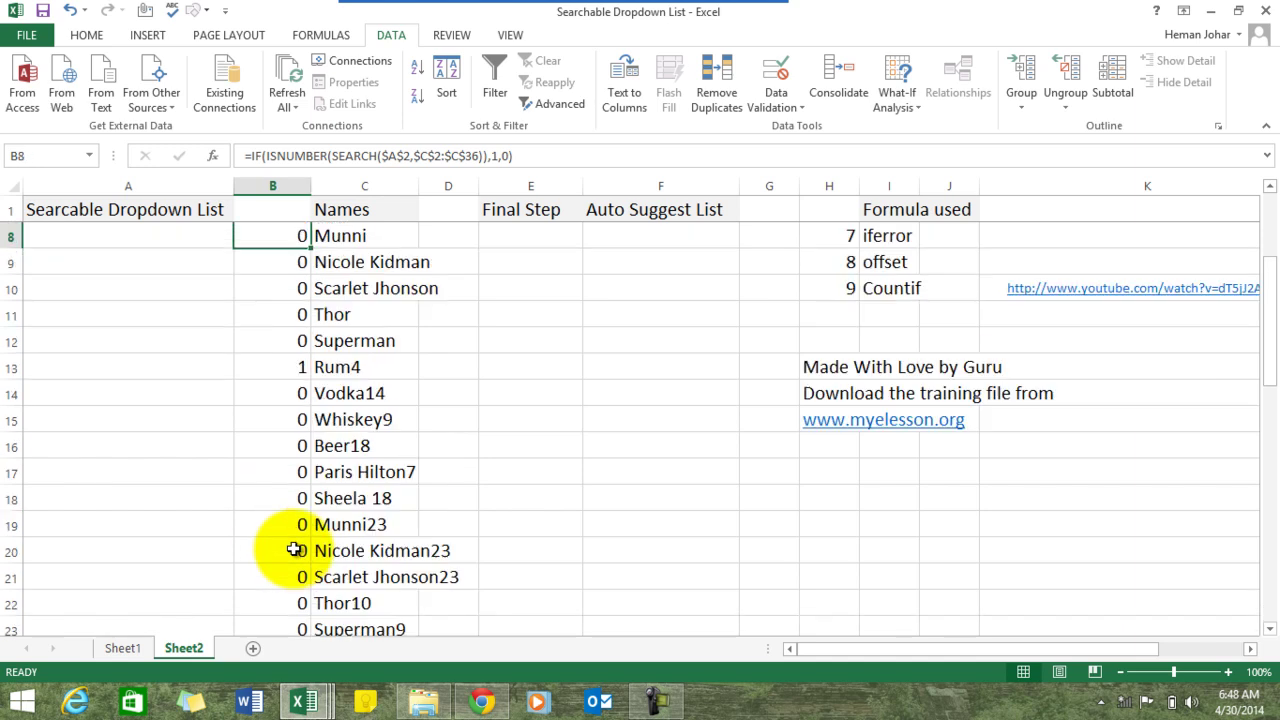
pyautogui.press('Down')
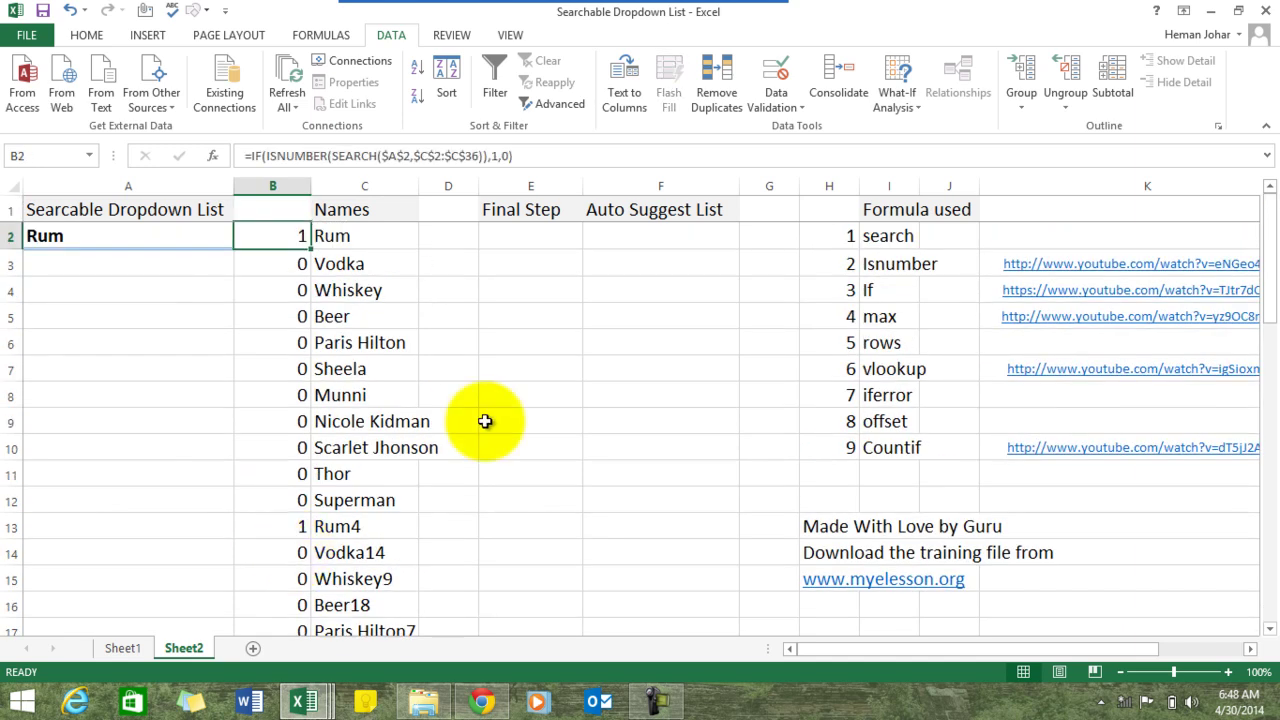
# Step: Replace the IF's value-if-true of 1 in B2 with a MAX function over the range B1:B1
pyautogui.click(494, 156)
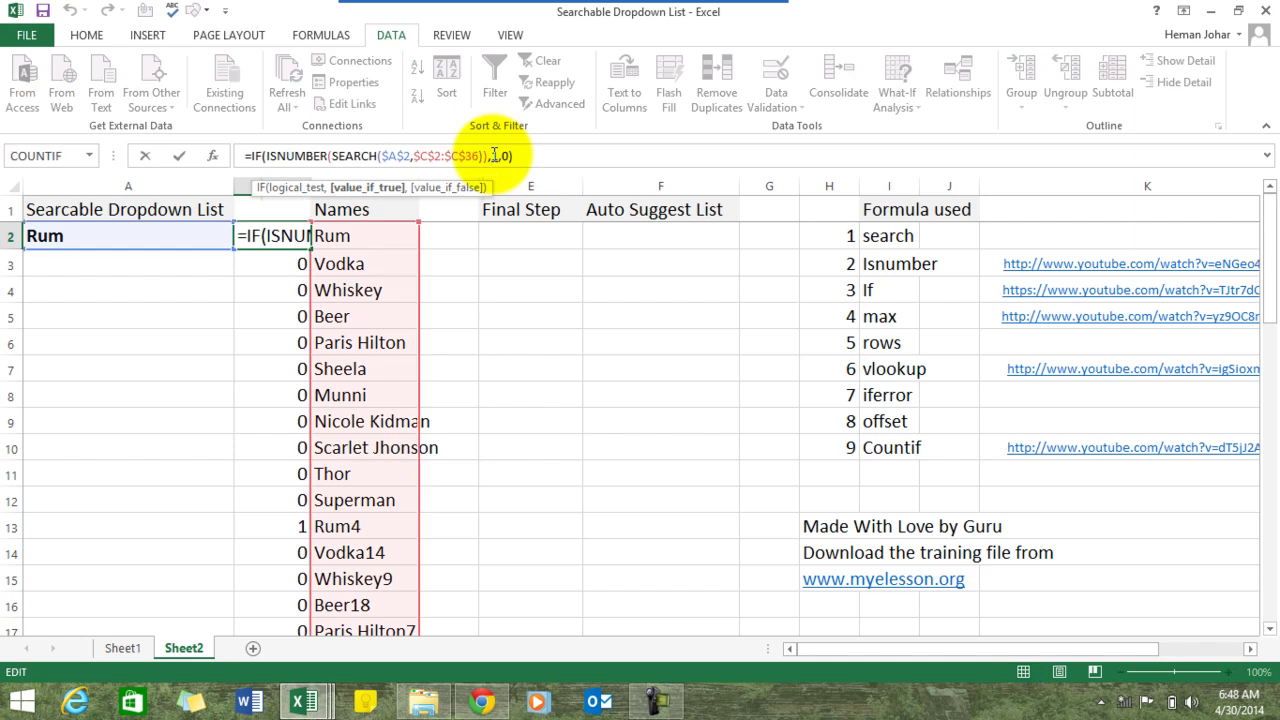
pyautogui.click(494, 156)
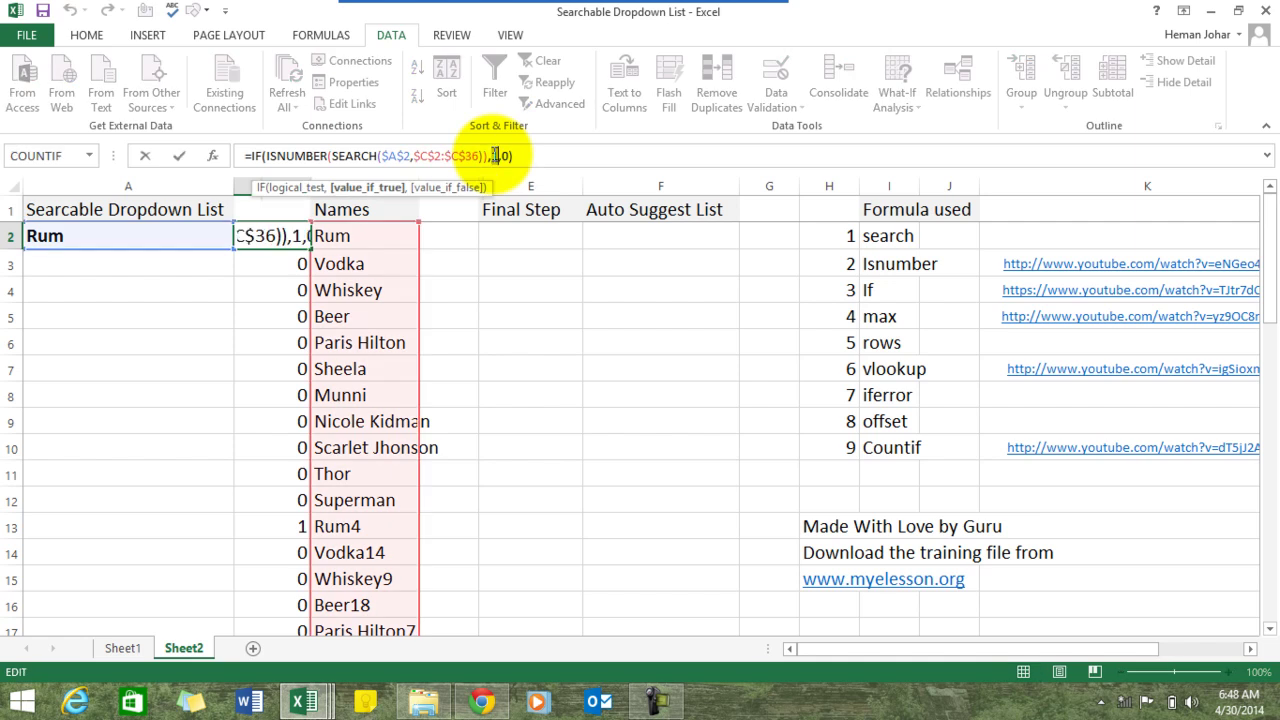
pyautogui.doubleClick(495, 157)
pyautogui.write('max')
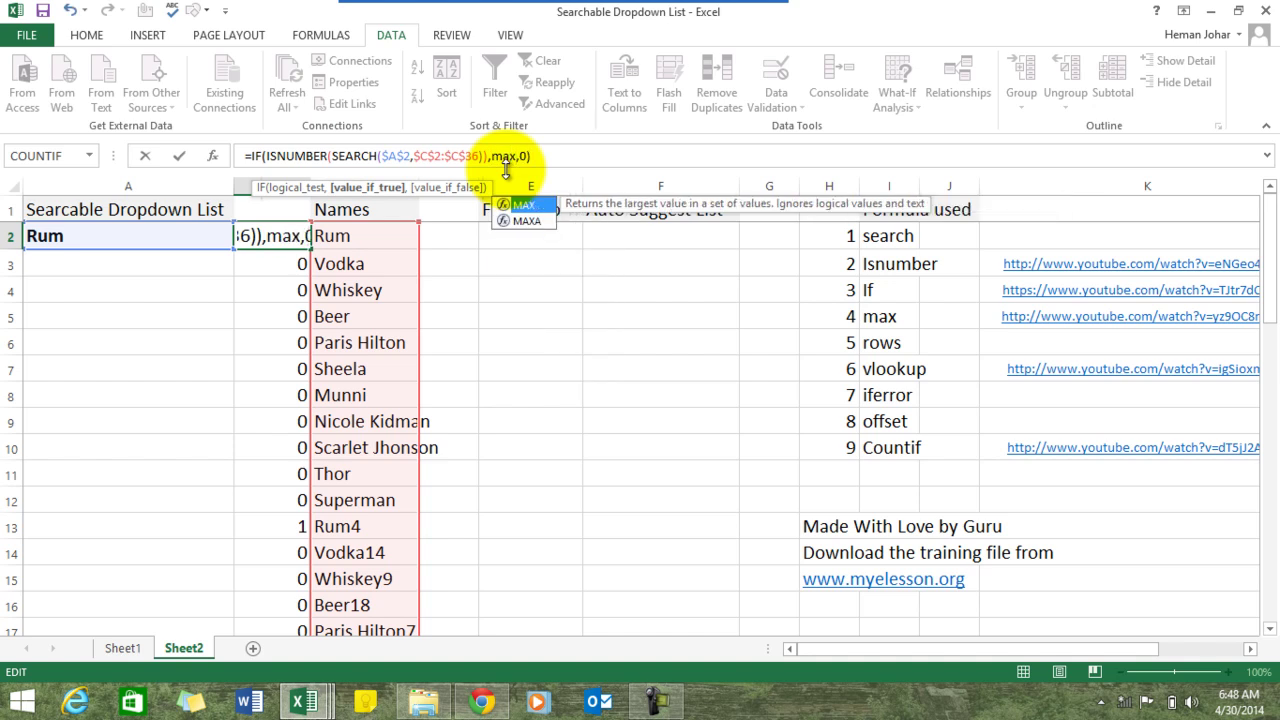
pyautogui.press('Tab')
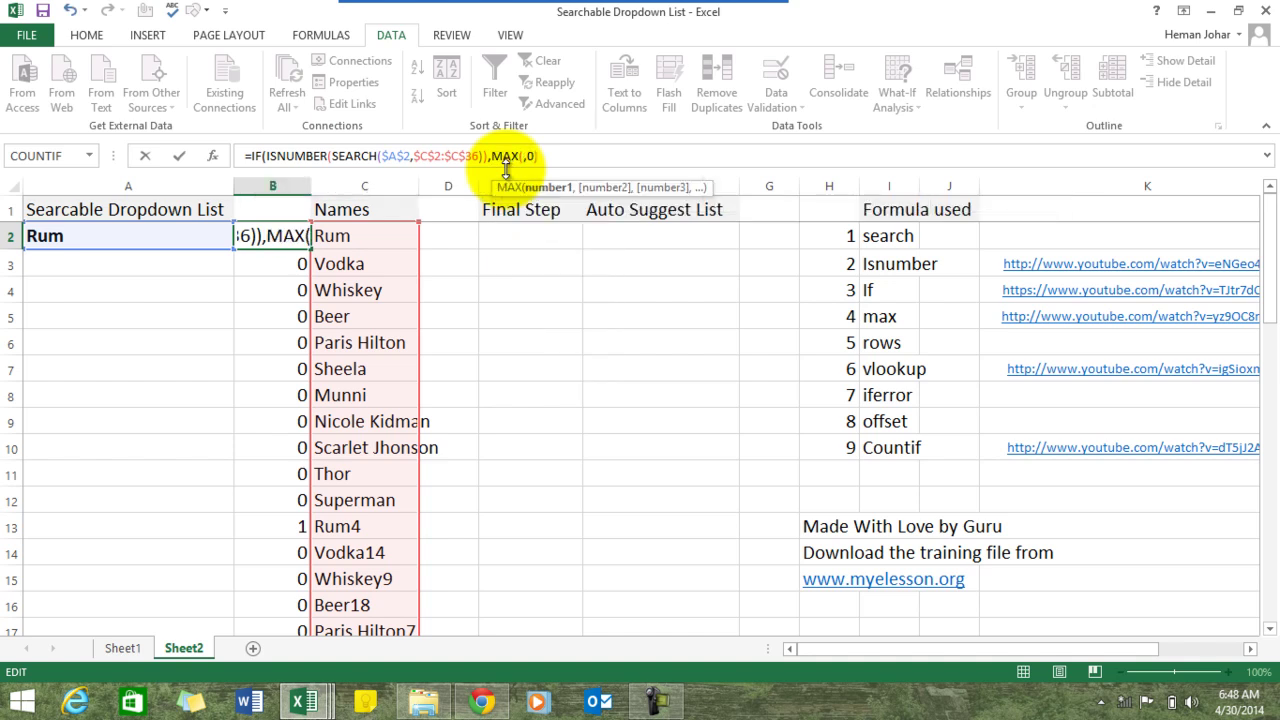
pyautogui.click(260, 212)
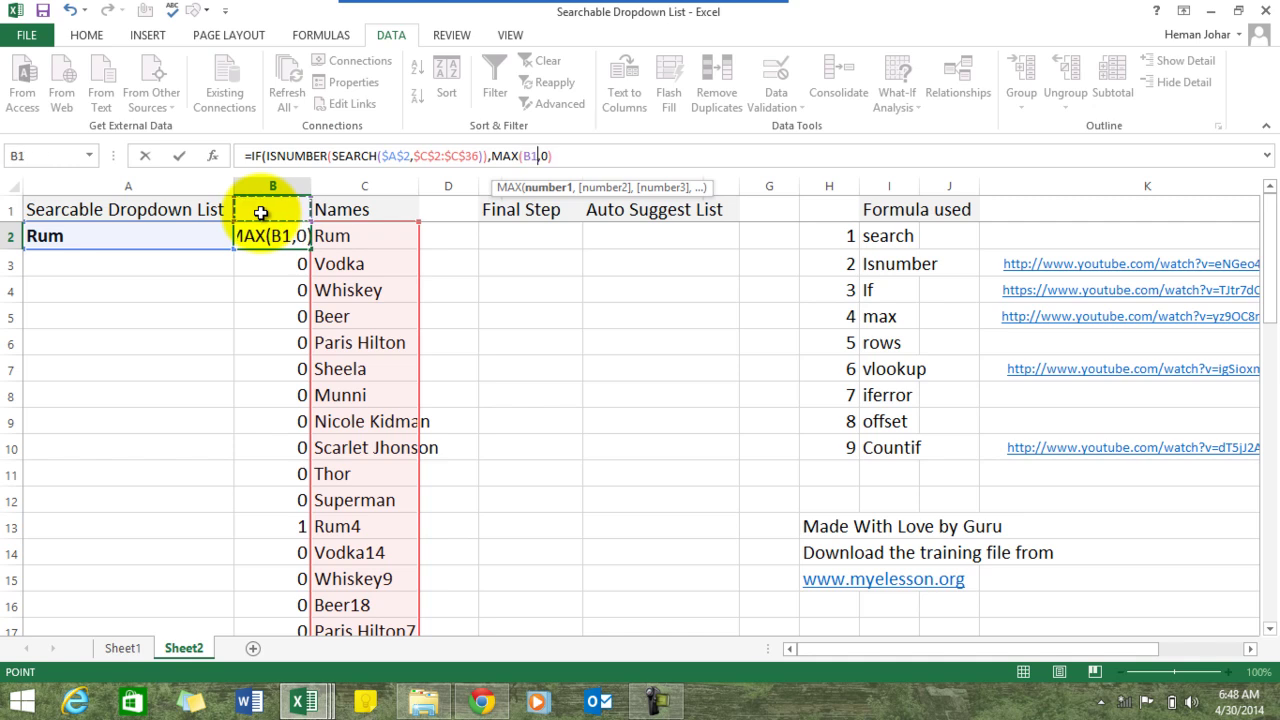
pyautogui.press('F8')
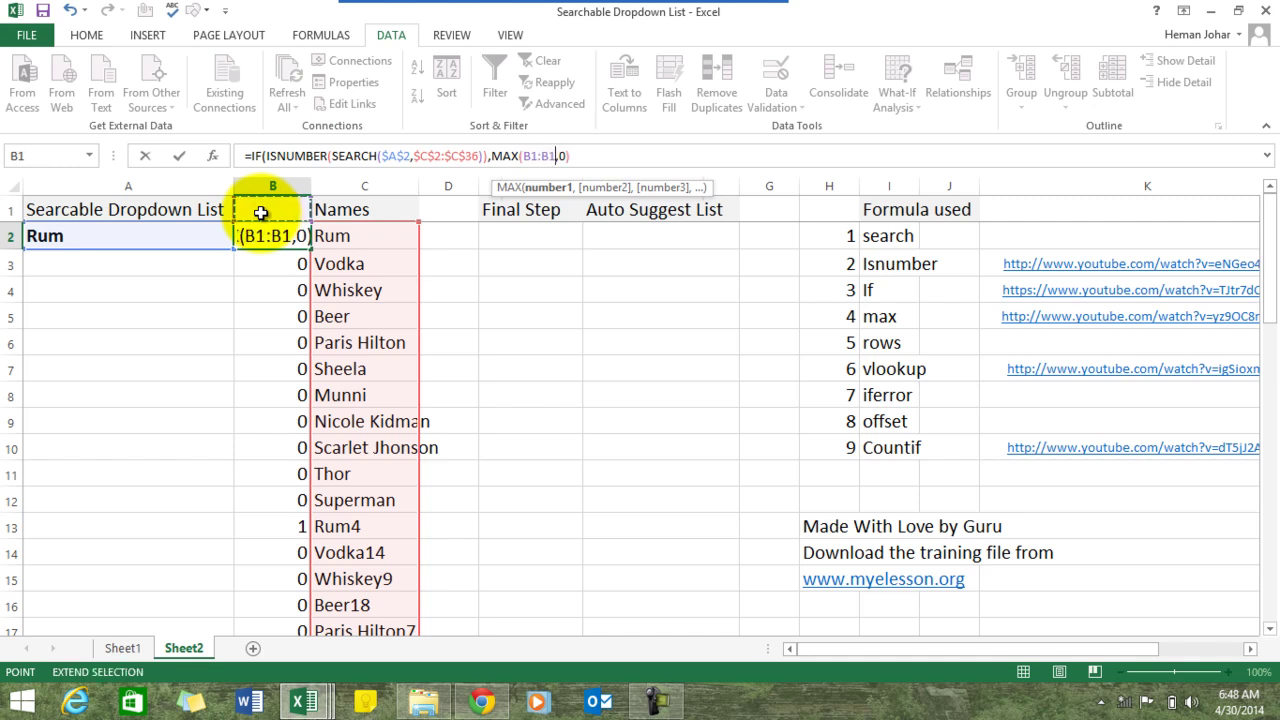
# Step: Anchor the MAX range's start and add 1, giving =IF(ISNUMBER(SEARCH($A$2,$C$2:$C$36)),MAX($B$1:B1)+1,0) in B2
pyautogui.click(523, 155)
pyautogui.moveTo(523, 155); pyautogui.dragTo(539, 155)
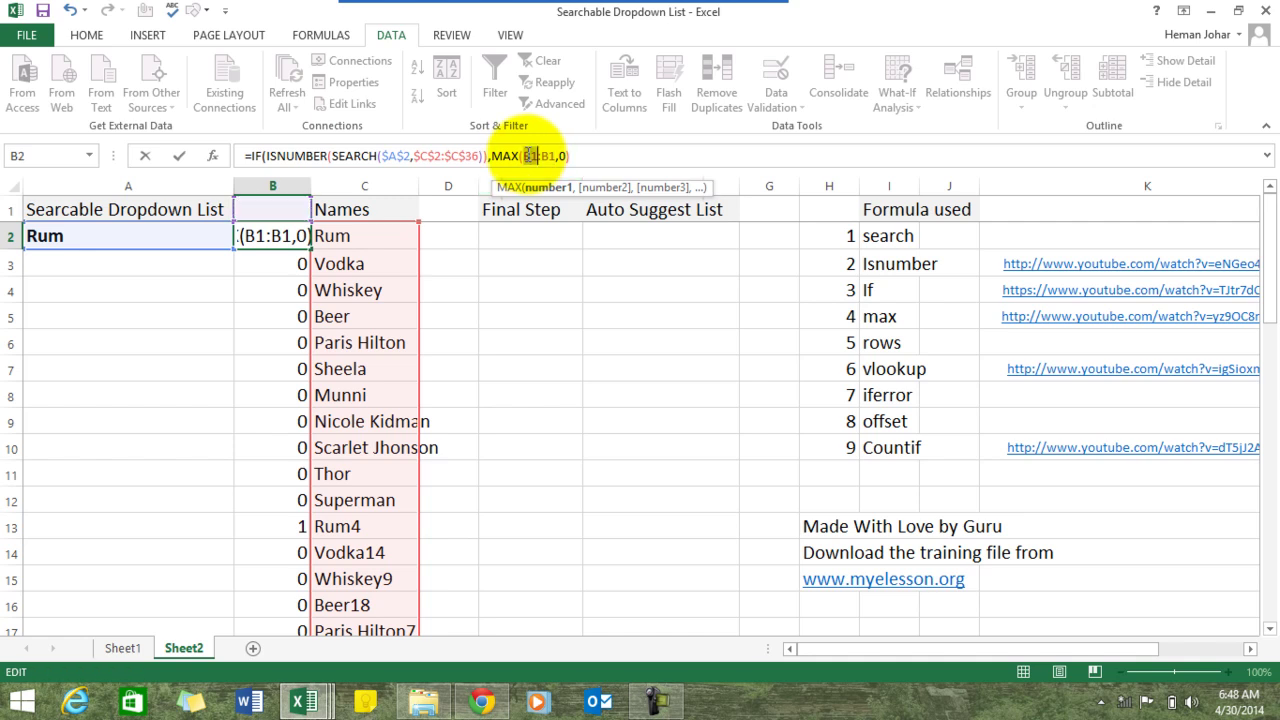
pyautogui.press('F4')
pyautogui.press('Right')
pyautogui.press('Right')
pyautogui.press('Right')
pyautogui.press('Right')
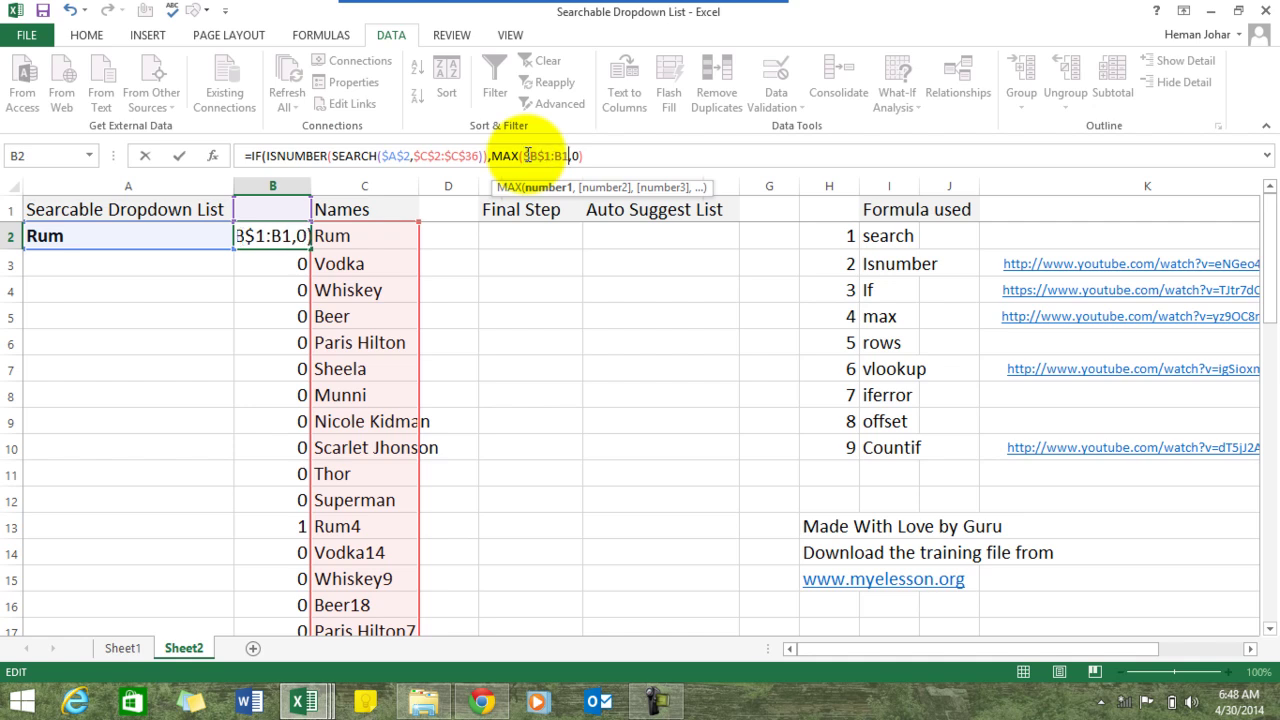
pyautogui.write(')')
pyautogui.write('+')
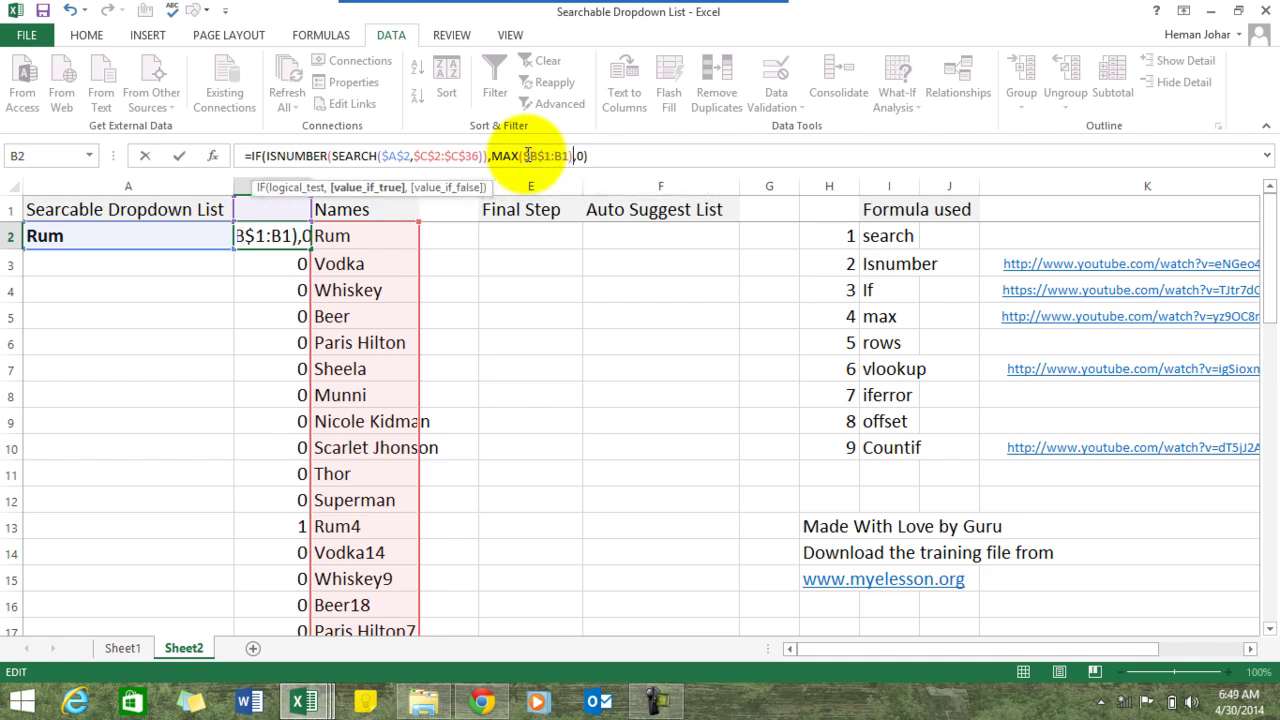
pyautogui.write('1')
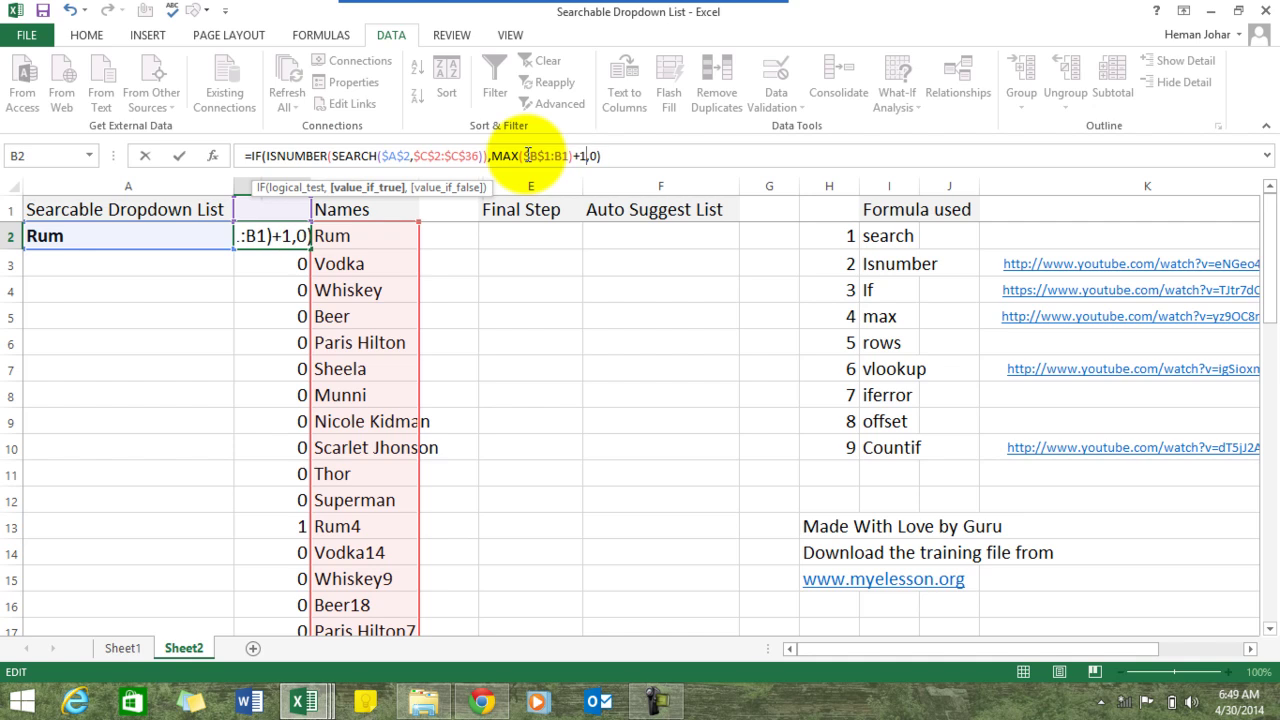
pyautogui.press('Return')
pyautogui.press('Up')
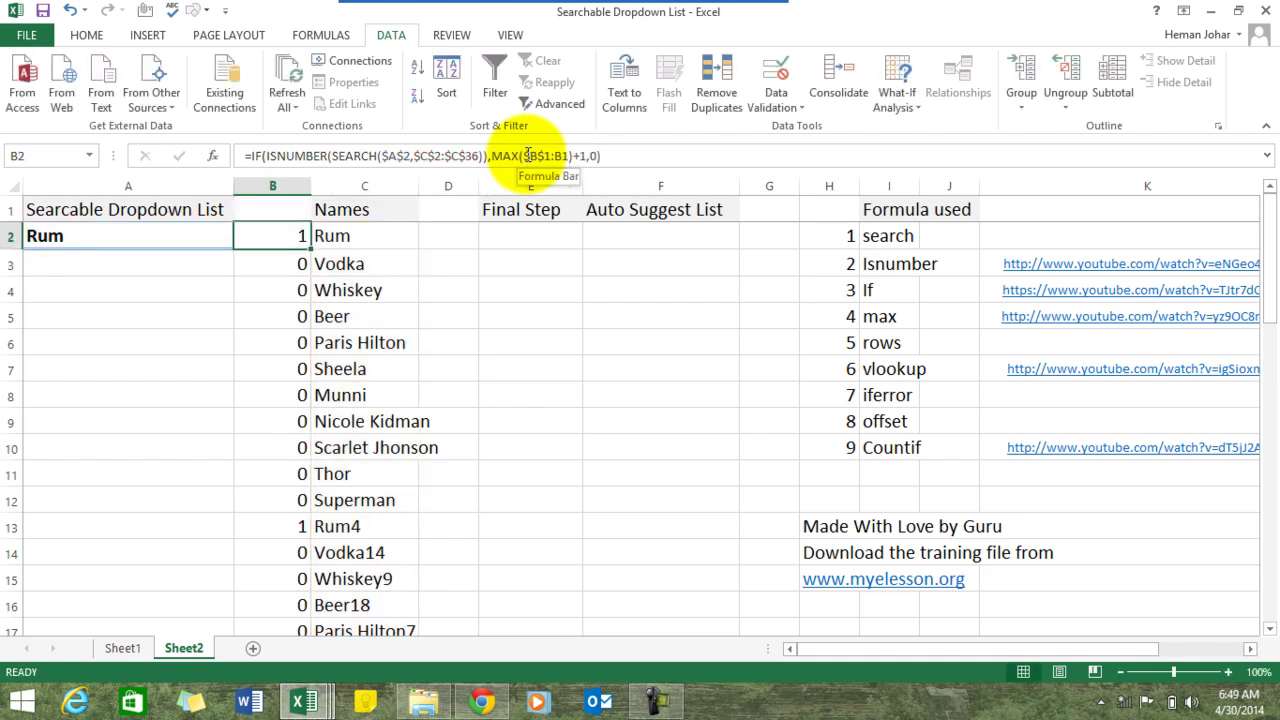
# Step: Copy the MAX-based formula from B2 down through B36
pyautogui.hotkey('ctrl', 'c')
pyautogui.hotkey('ctrl', 'shift', 'Down')
pyautogui.hotkey('ctrl', 'v')
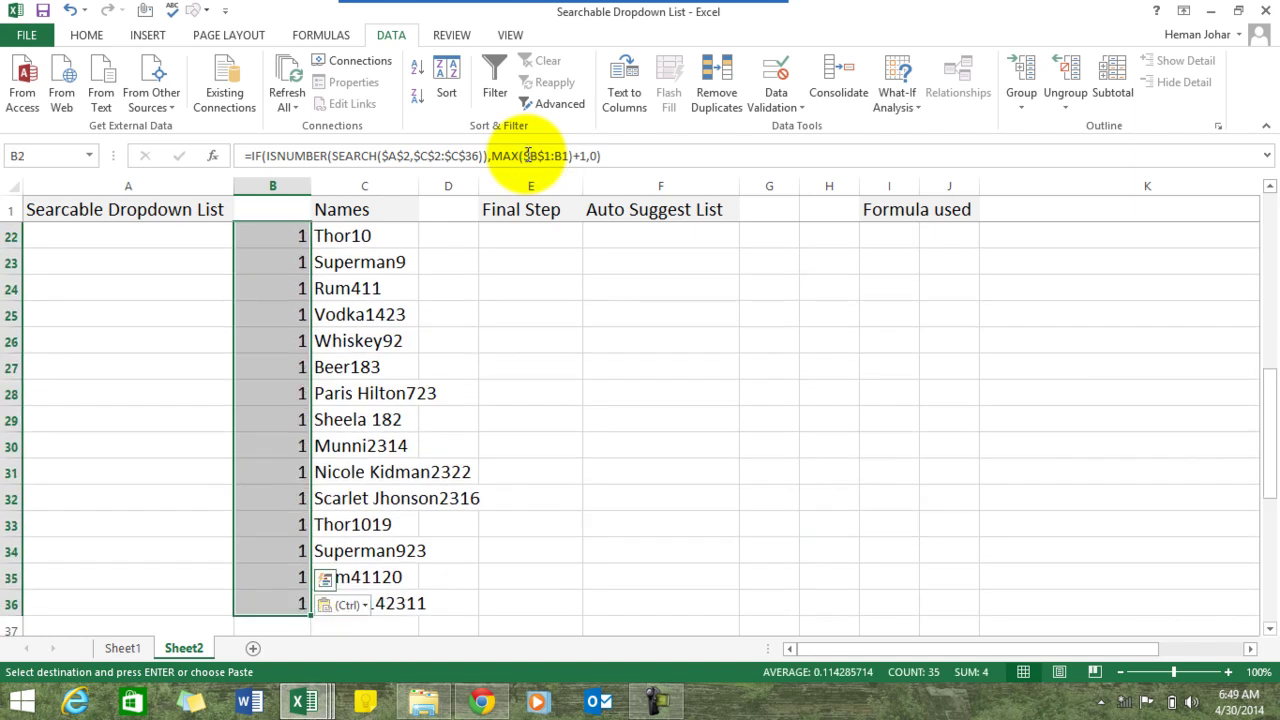
pyautogui.press('Up')
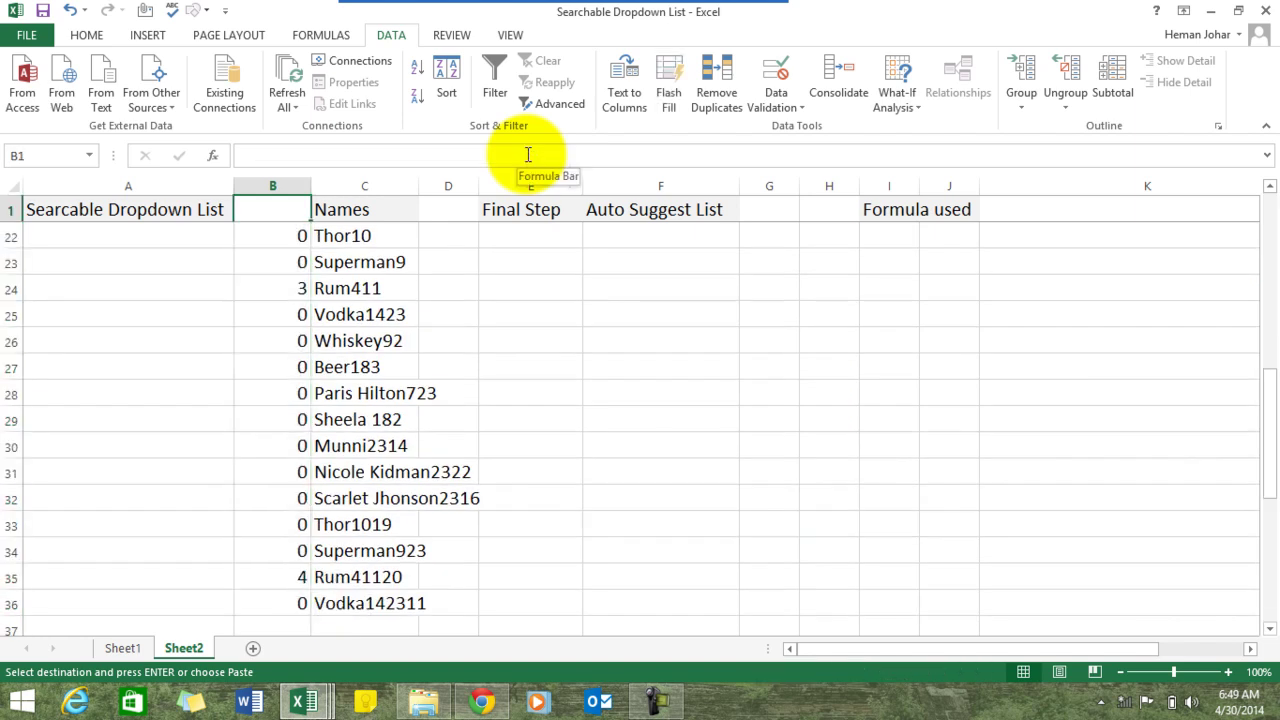
pyautogui.press('Down')
pyautogui.press('Down')
pyautogui.press('Escape')
pyautogui.press('Up')
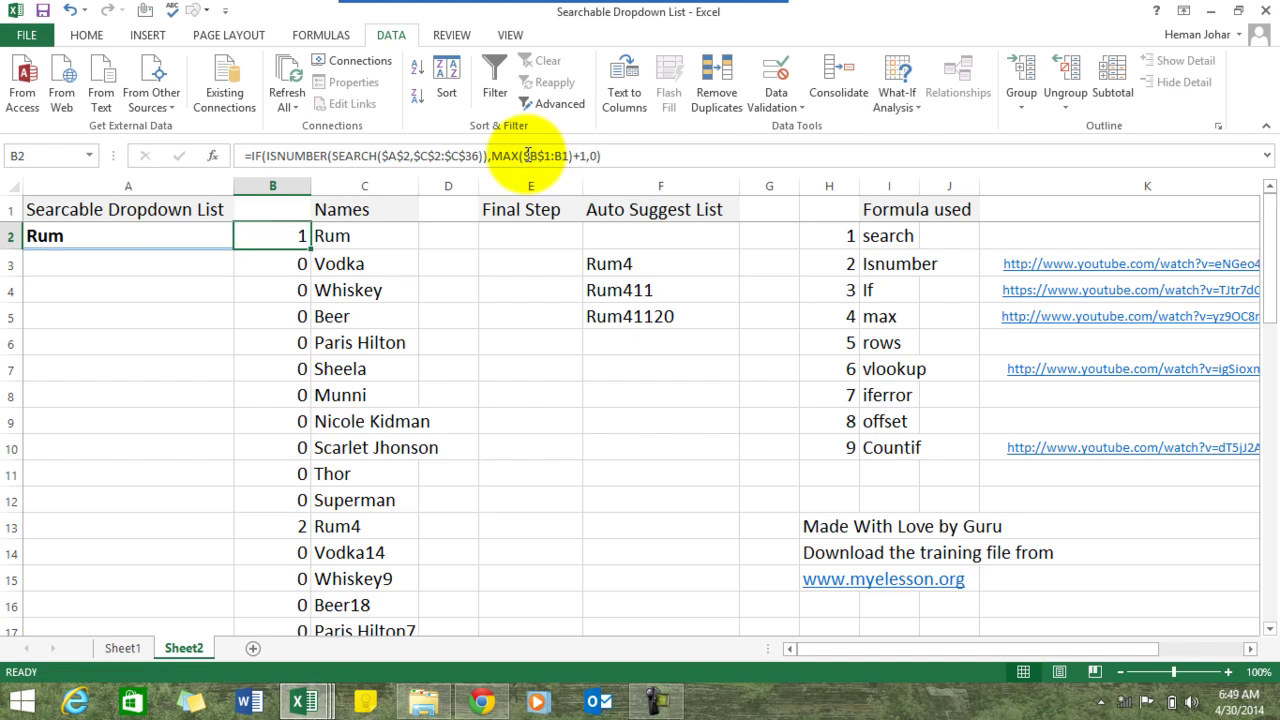
pyautogui.press('Left')
pyautogui.press('Right')
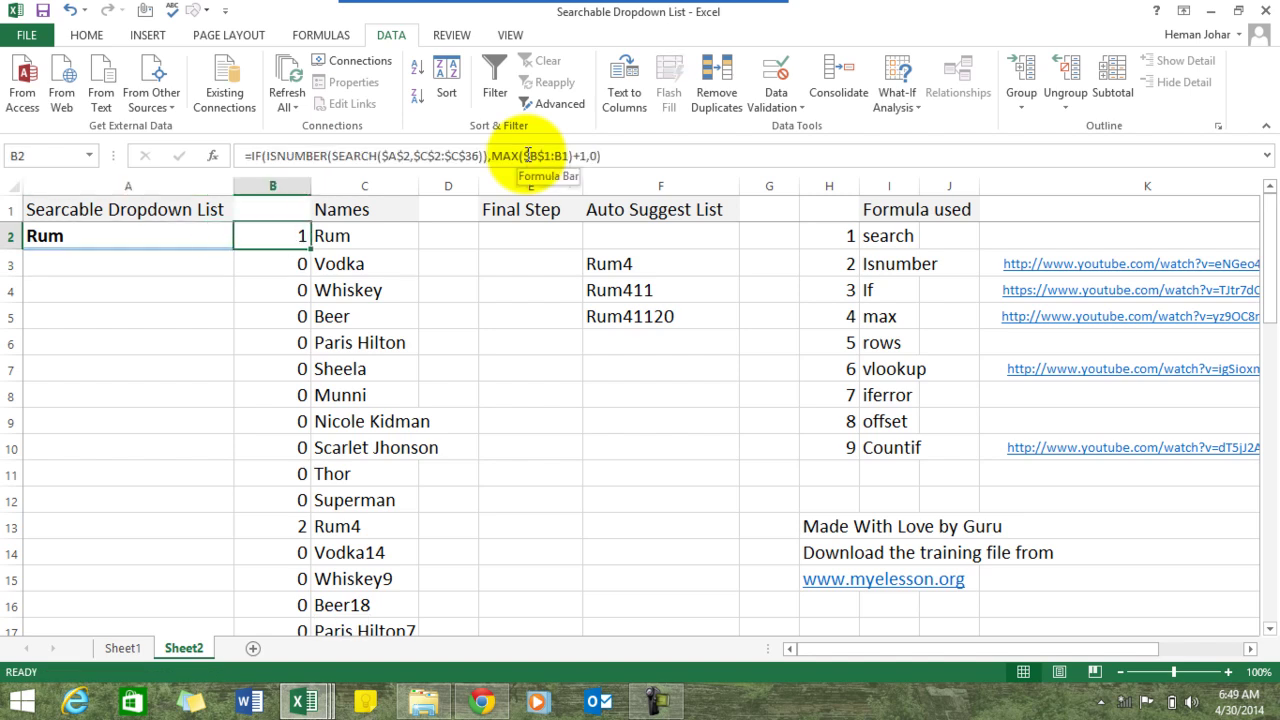
# Step: Check the match numbers in column B beside the Rum names in rows 2, 13 and 24
pyautogui.click(338, 235)
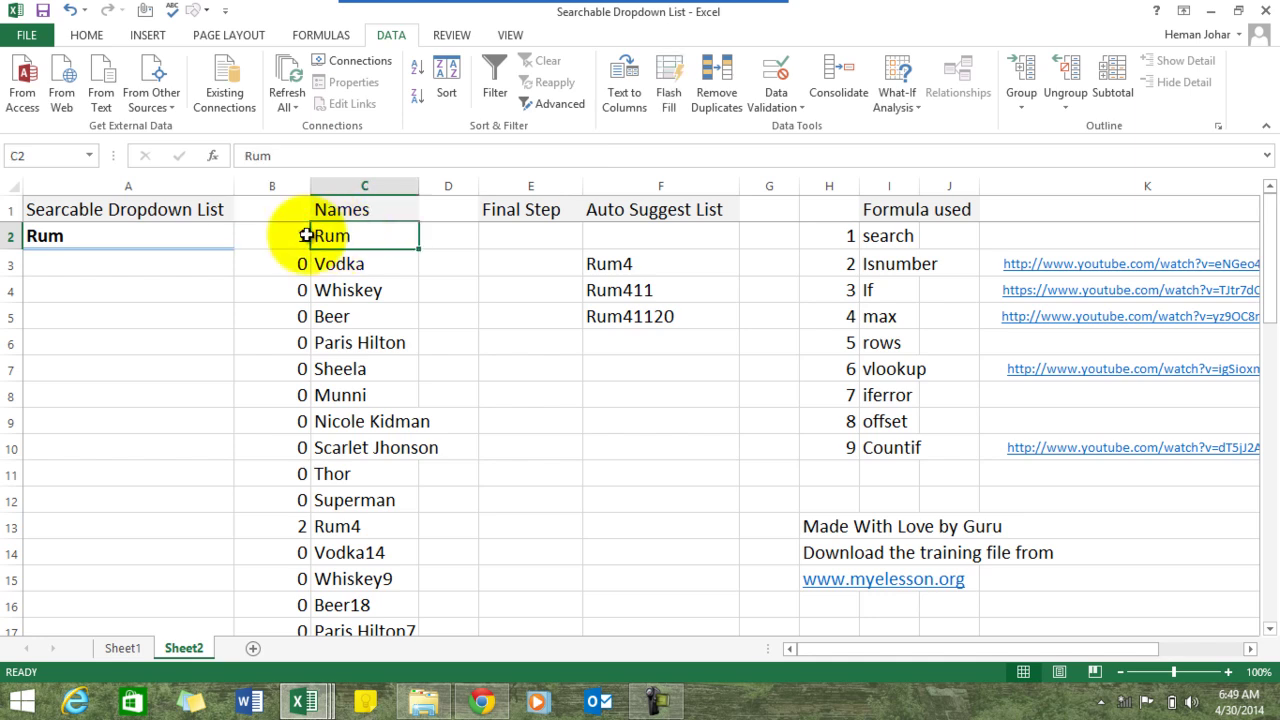
pyautogui.click(304, 236)
pyautogui.click(295, 528)
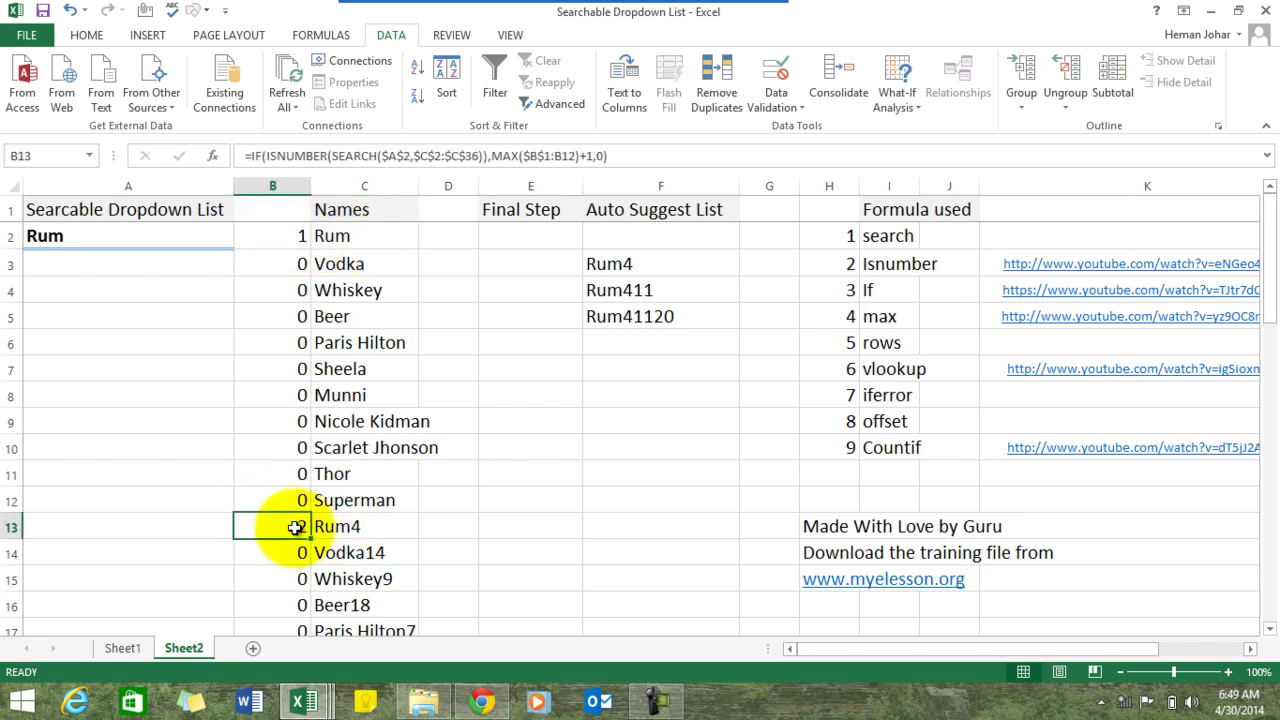
pyautogui.press('Down')
pyautogui.press('Down')
pyautogui.press('Down')
pyautogui.press('Down')
pyautogui.press('Down')
pyautogui.press('Down')
pyautogui.press('Down')
pyautogui.press('Down')
pyautogui.press('Down')
pyautogui.press('Down')
pyautogui.press('Down')
pyautogui.press('Down')
pyautogui.press('Down')
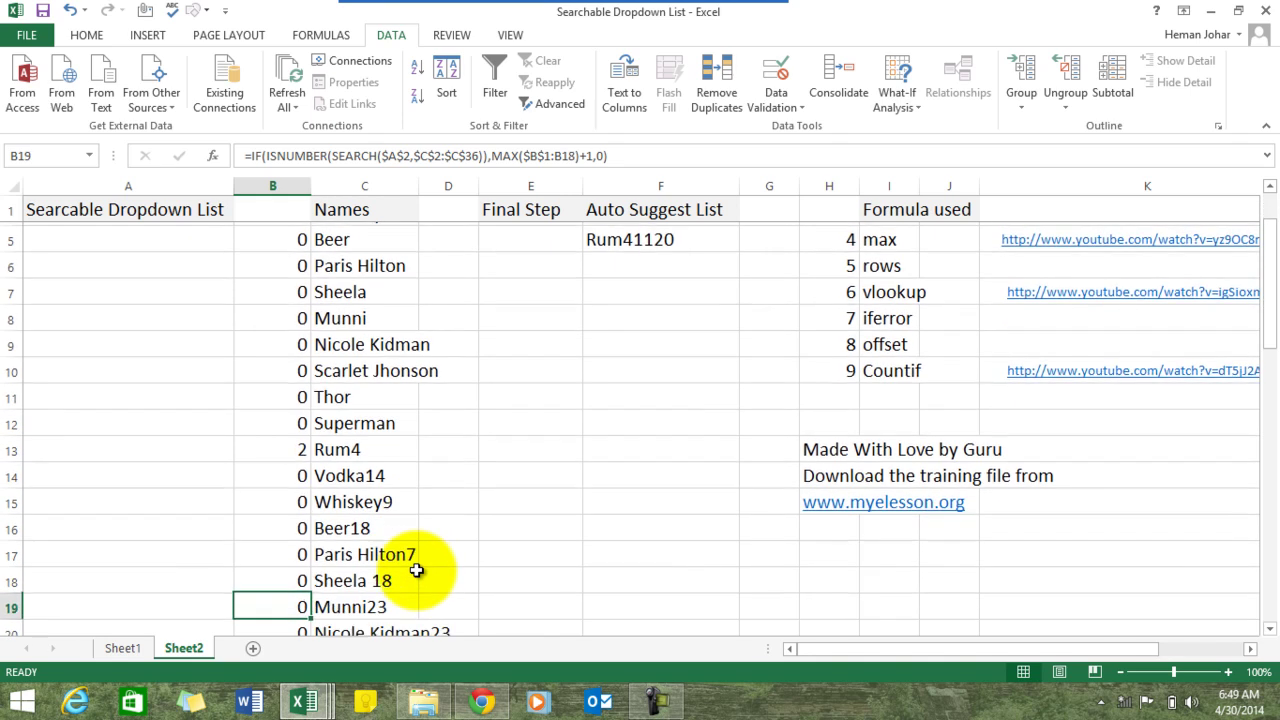
pyautogui.press('Down')
pyautogui.press('Down')
pyautogui.press('Down')
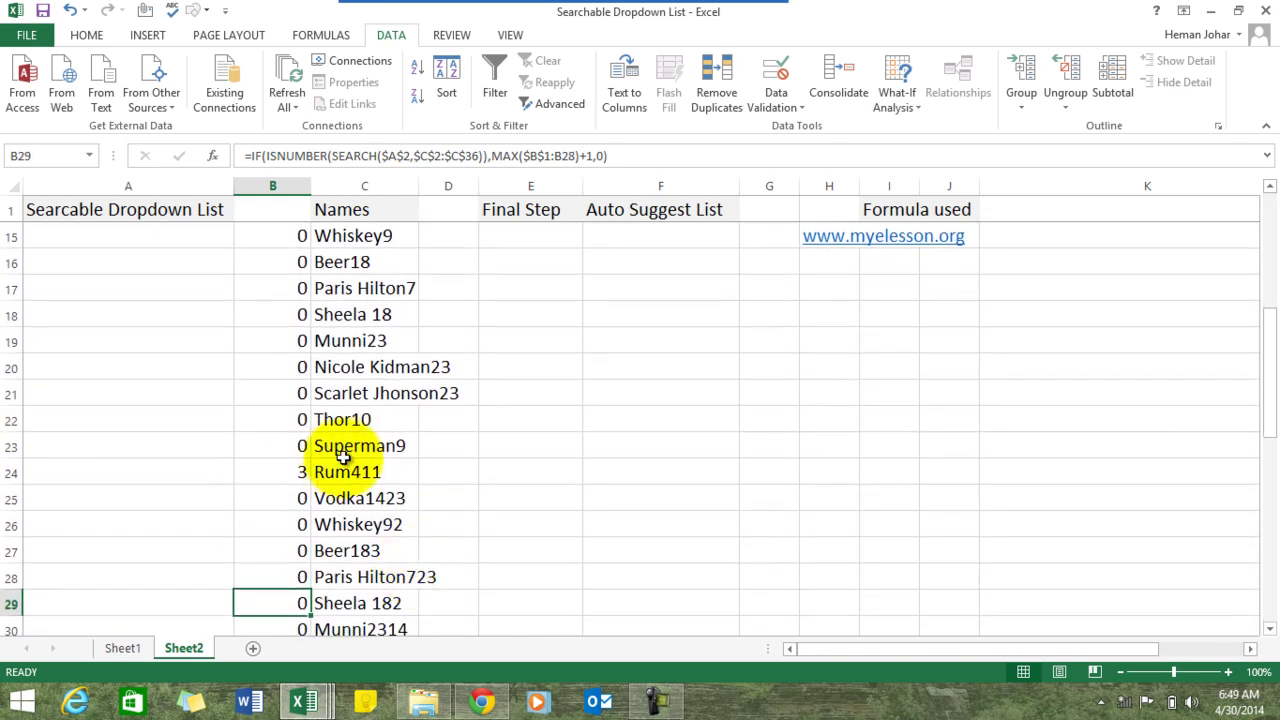
pyautogui.click(277, 476)
pyautogui.press('Down')
pyautogui.press('Down')
pyautogui.press('Down')
pyautogui.press('Down')
pyautogui.press('Down')
pyautogui.press('Down')
pyautogui.press('Down')
pyautogui.press('Down')
pyautogui.press('Down')
pyautogui.press('Down')
pyautogui.press('Down')
pyautogui.press('Down')
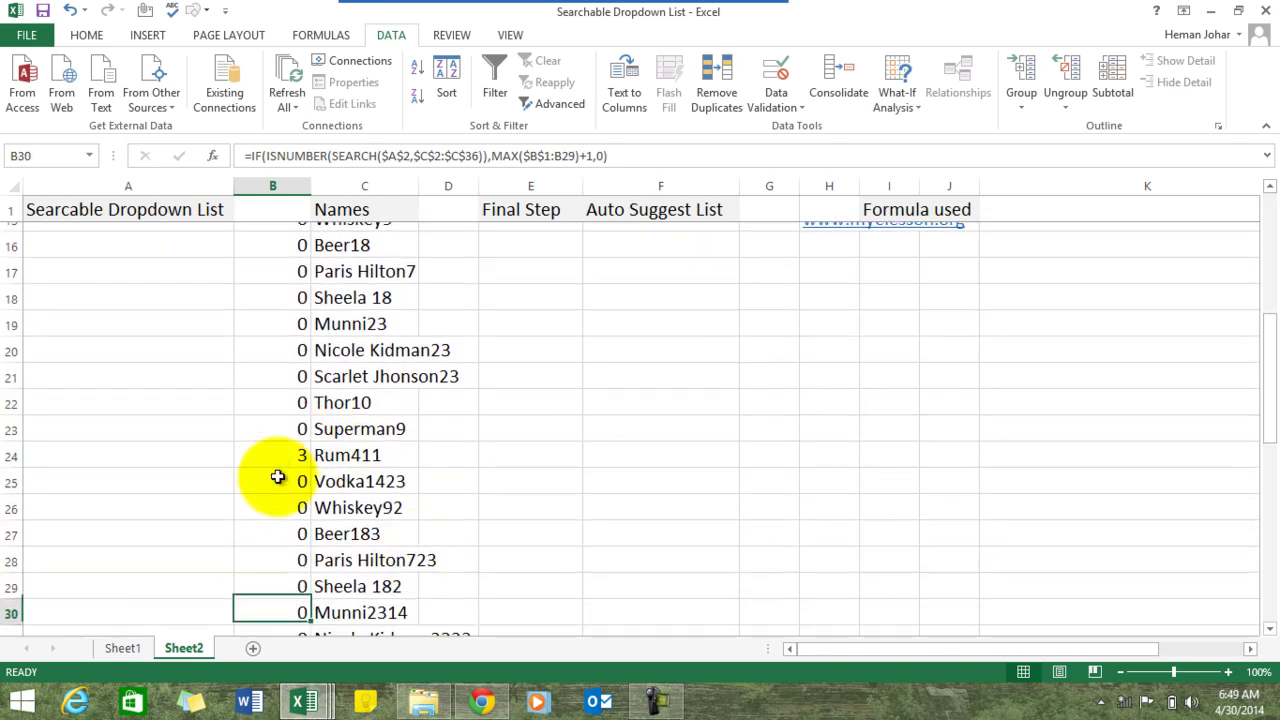
pyautogui.press('Down')
pyautogui.press('Up')
pyautogui.press('Up')
pyautogui.press('Up')
pyautogui.press('Up')
pyautogui.press('Up')
pyautogui.press('Up')
# Step: Replace the search text in A2 with vod
pyautogui.hotkey('ctrl', 'Home')
pyautogui.press('Right')
pyautogui.press('Left')
pyautogui.write('v')
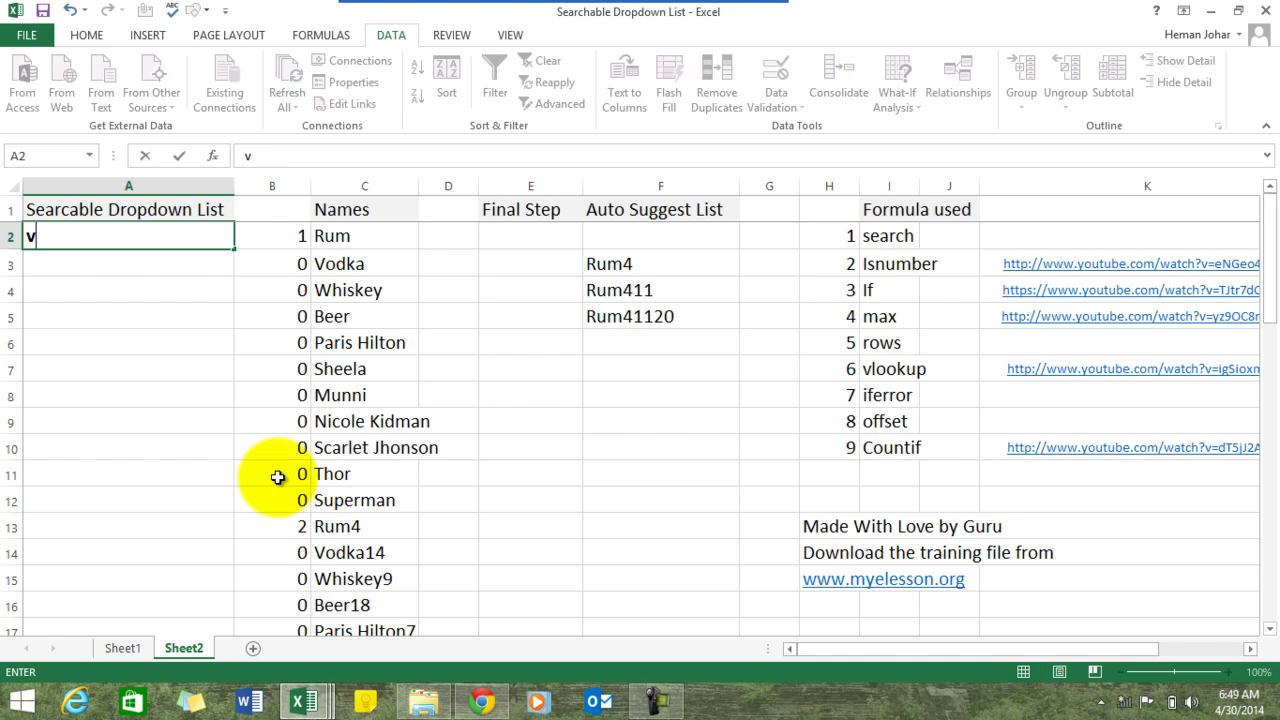
pyautogui.write('od')
pyautogui.click(209, 241)
# Step: Clear the old contents of F2:F36 under Auto Suggest List
pyautogui.click(672, 242)
pyautogui.hotkey('ctrl', 'shift', 'Down')
pyautogui.hotkey('ctrl', 'shift', 'Down')
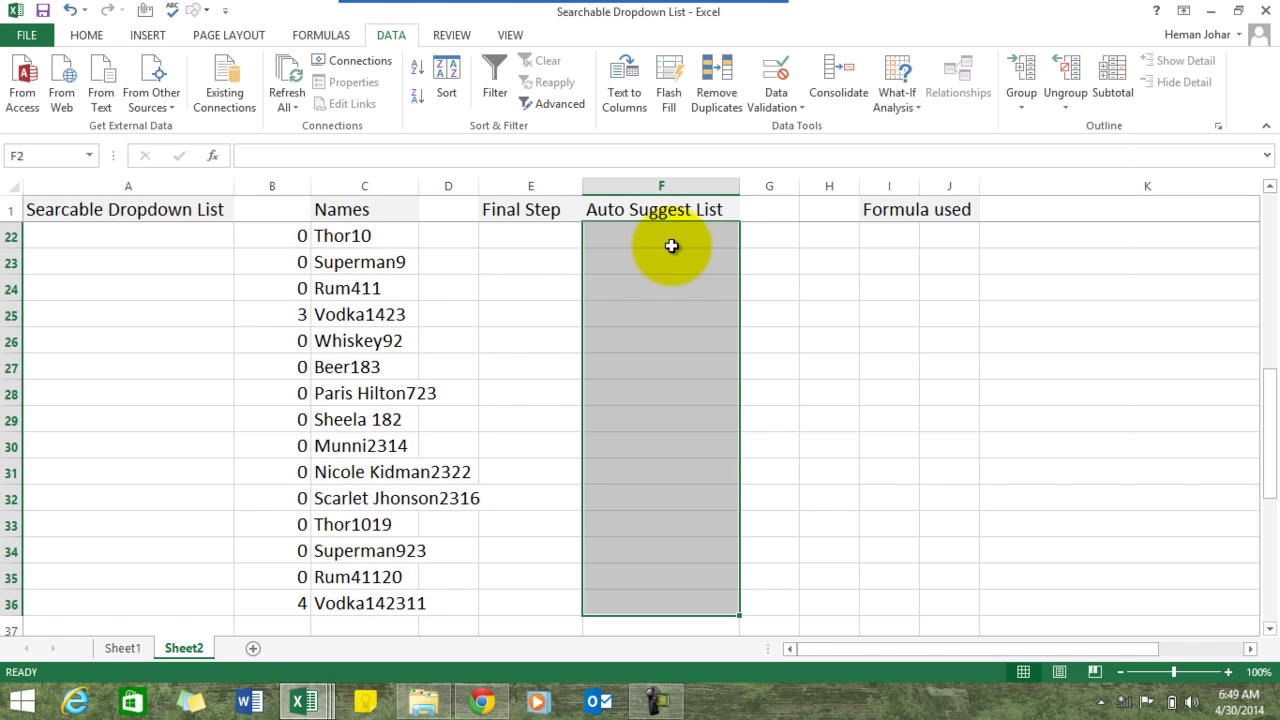
pyautogui.hotkey('ctrl', 'shift', 'Up')
# Step: Examine how column B numbers the names matching vod, from B3 through B14 down to B25 and back
pyautogui.press('Left')
pyautogui.press('Left')
pyautogui.press('Left')
pyautogui.press('Left')
pyautogui.press('Left')
pyautogui.press('Up')
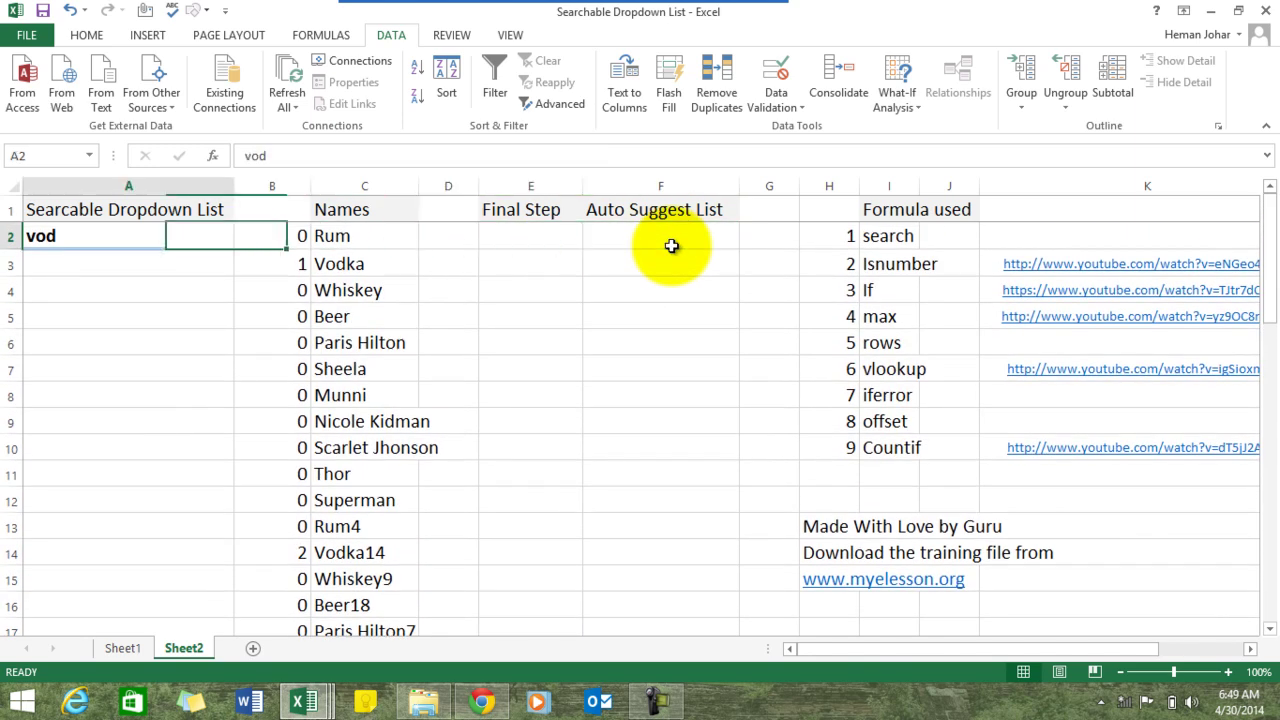
pyautogui.press('Down')
pyautogui.press('Right')
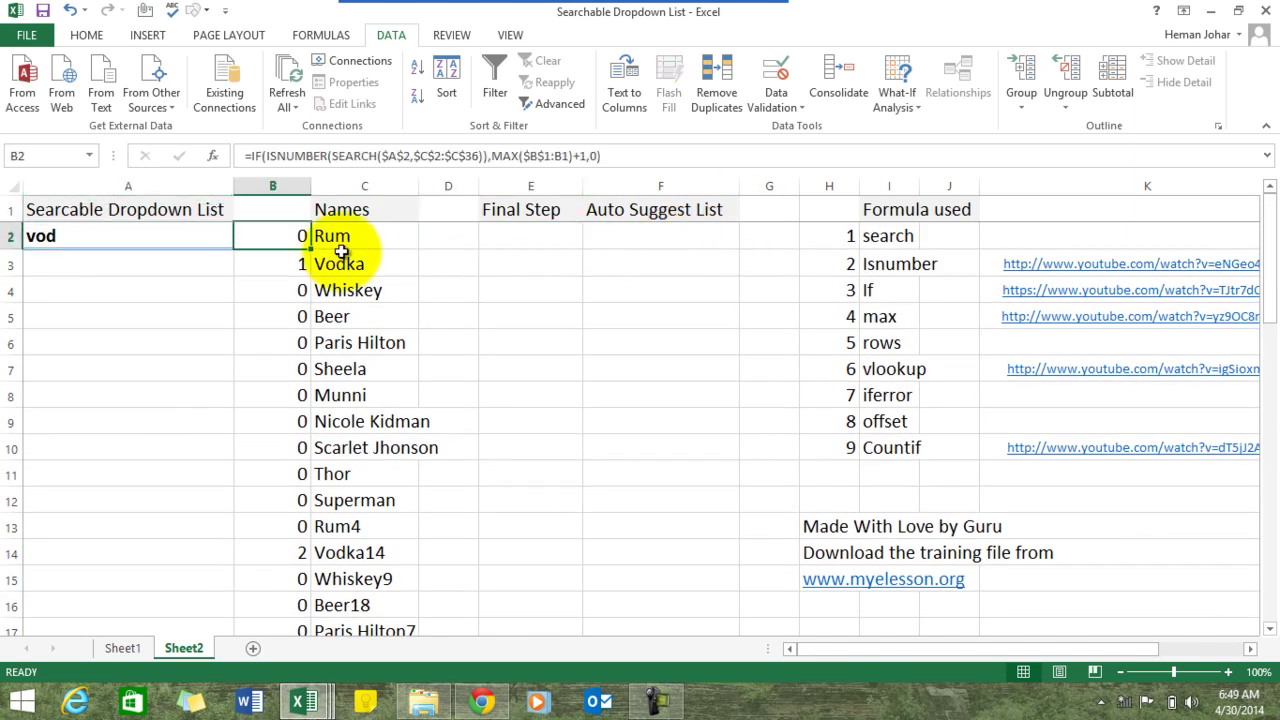
pyautogui.click(301, 262)
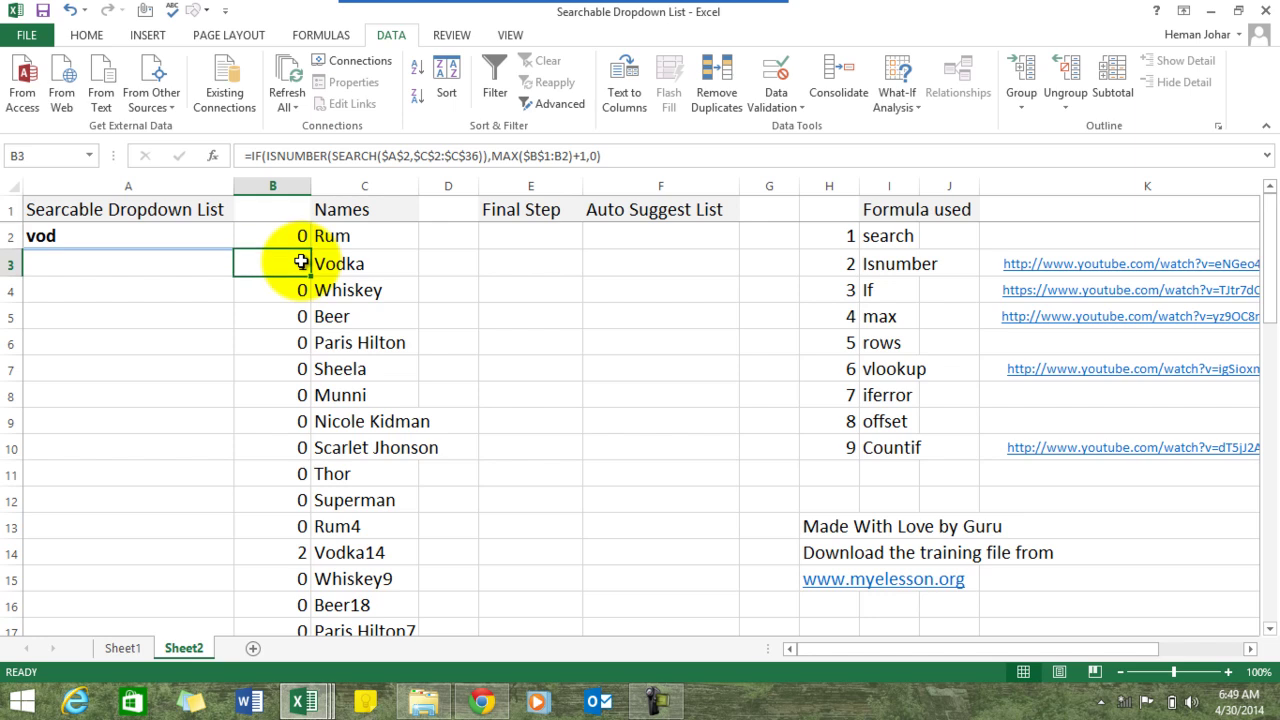
pyautogui.click(300, 553)
pyautogui.press('Down')
pyautogui.press('Down')
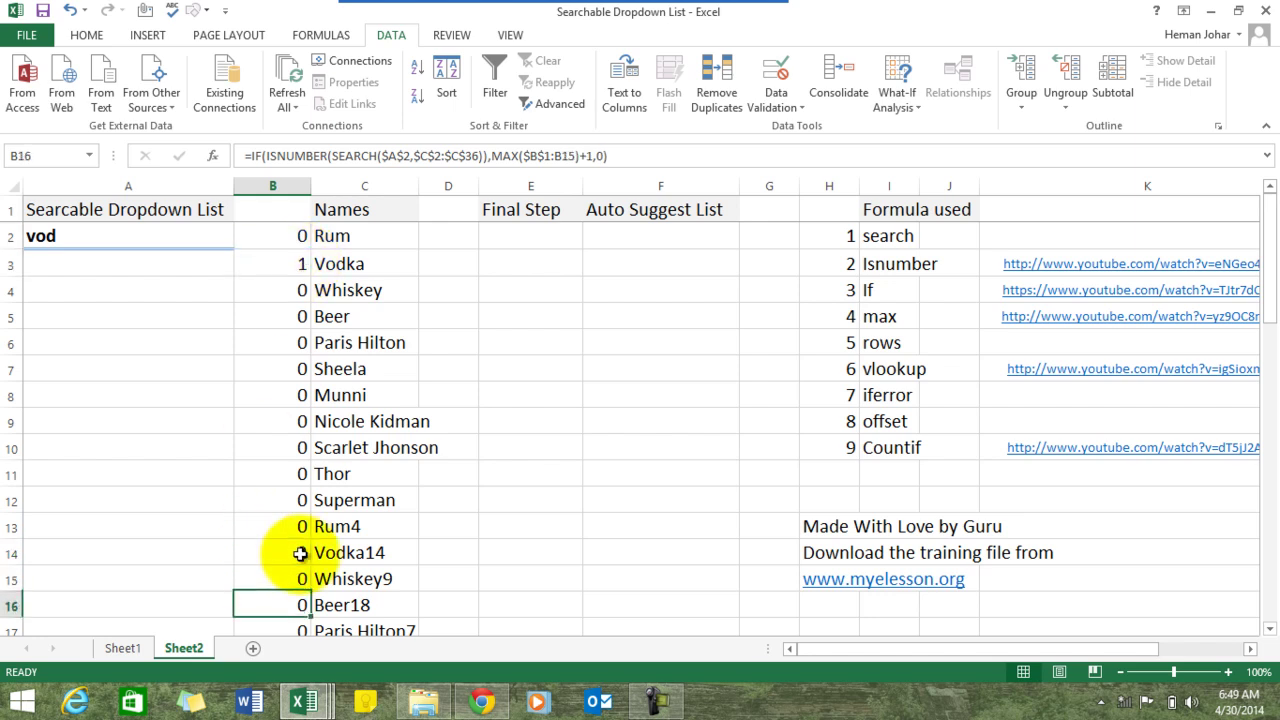
pyautogui.press('Down')
pyautogui.press('Down')
pyautogui.press('Down')
pyautogui.press('Down')
pyautogui.press('Down')
pyautogui.press('Down')
pyautogui.press('Down')
pyautogui.press('Down')
pyautogui.press('Up')
pyautogui.press('Up')
pyautogui.press('Up')
pyautogui.press('Up')
pyautogui.press('Up')
pyautogui.press('Up')
pyautogui.press('Up')
pyautogui.press('Up')
pyautogui.press('Up')
pyautogui.press('Up')
pyautogui.press('Up')
pyautogui.press('Up')
pyautogui.press('Up')
pyautogui.press('Up')
pyautogui.press('Up')
pyautogui.press('Up')
pyautogui.press('Up')
pyautogui.press('Up')
pyautogui.press('Up')
pyautogui.press('Up')
pyautogui.press('Up')
pyautogui.press('Up')
pyautogui.press('Up')
pyautogui.press('Up')
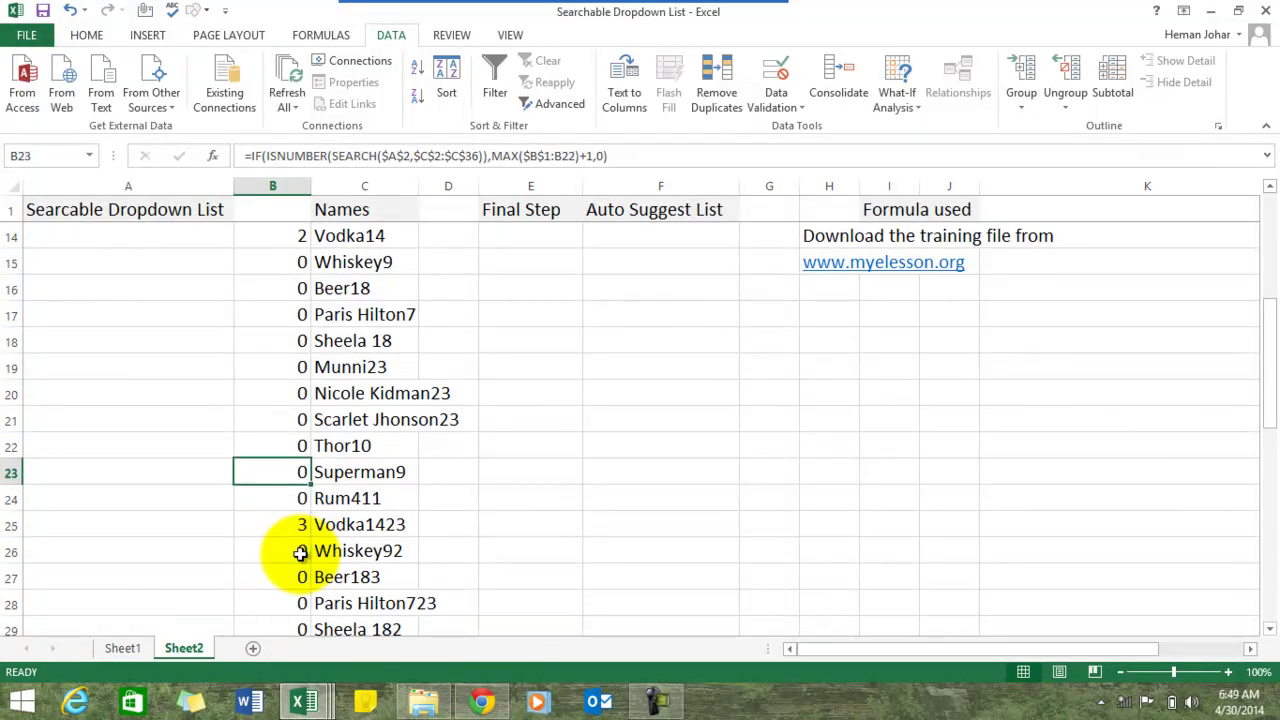
pyautogui.press('Down')
pyautogui.press('Down')
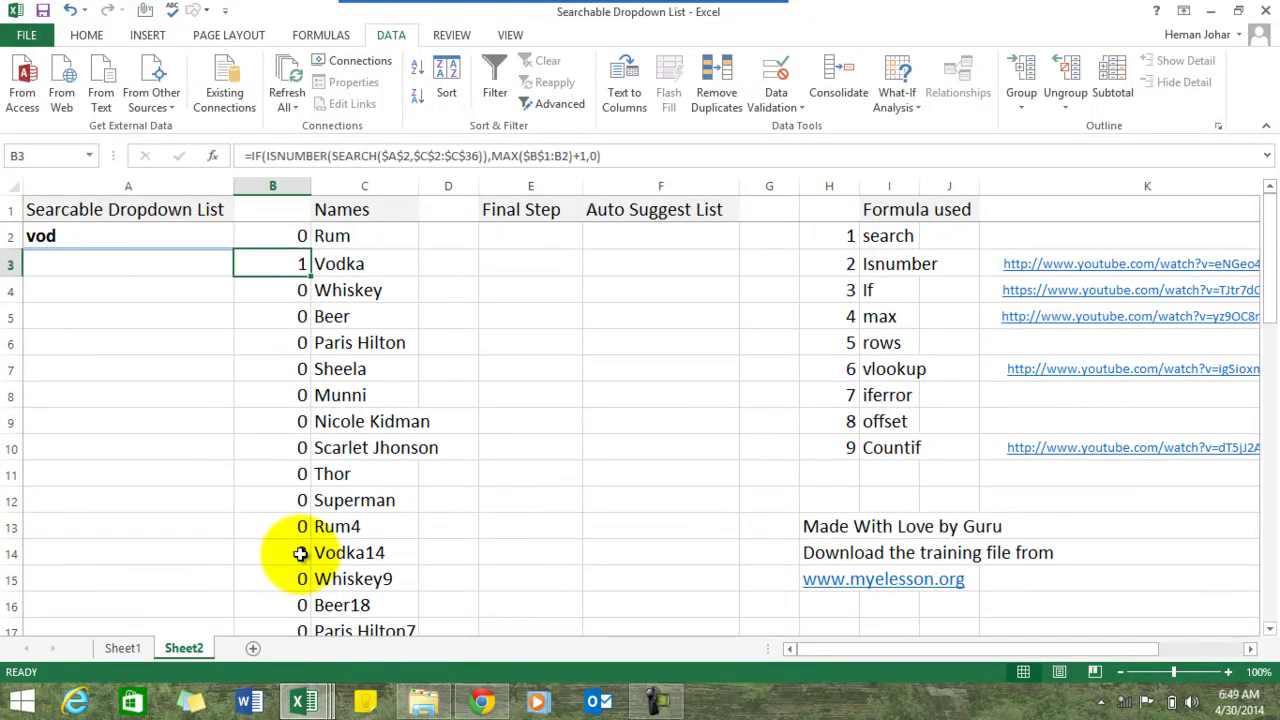
# Step: Compare the match number in B3 with the name in C3 and the search text in A2
pyautogui.press('Right')
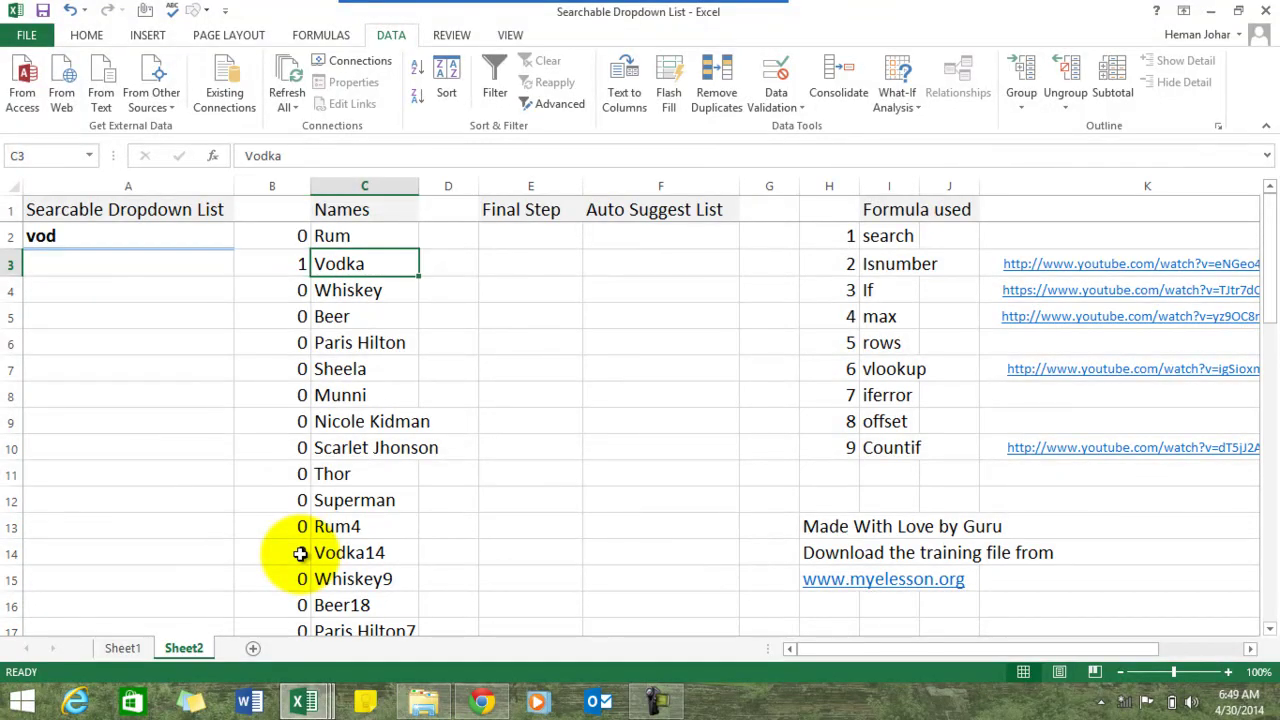
pyautogui.press('Left')
pyautogui.press('Up')
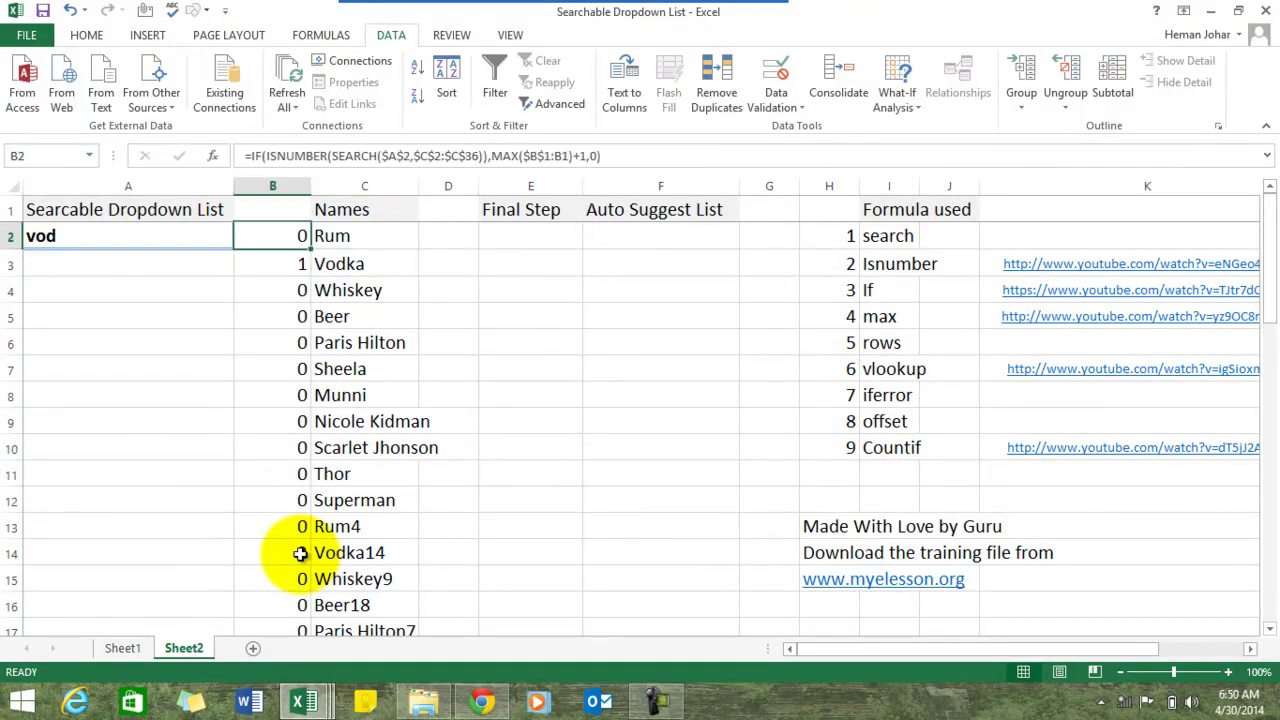
pyautogui.press('Down')
pyautogui.press('Down')
pyautogui.press('Up')
pyautogui.press('Up')
pyautogui.press('Left')
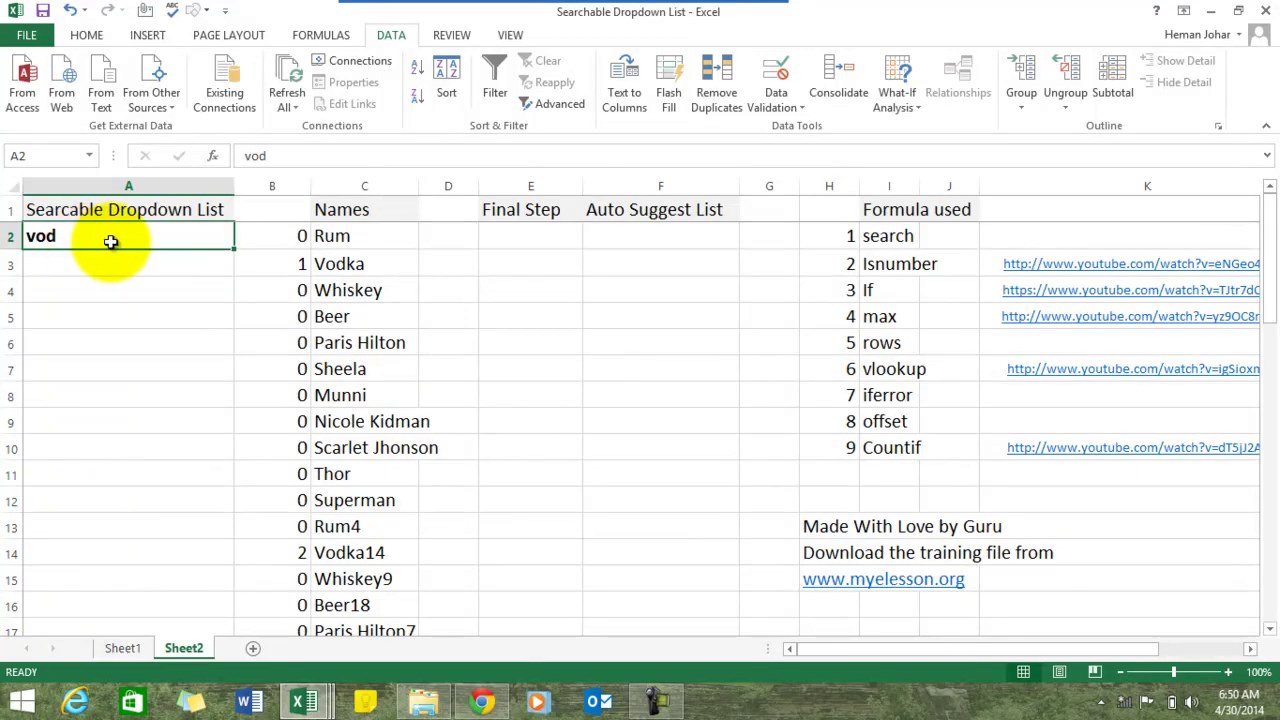
# Step: Enter =ROWS(F2:F2) in F2 under Auto Suggest List
pyautogui.press('Right')
pyautogui.press('Right')
pyautogui.press('Right')
pyautogui.press('Right')
pyautogui.press('Right')
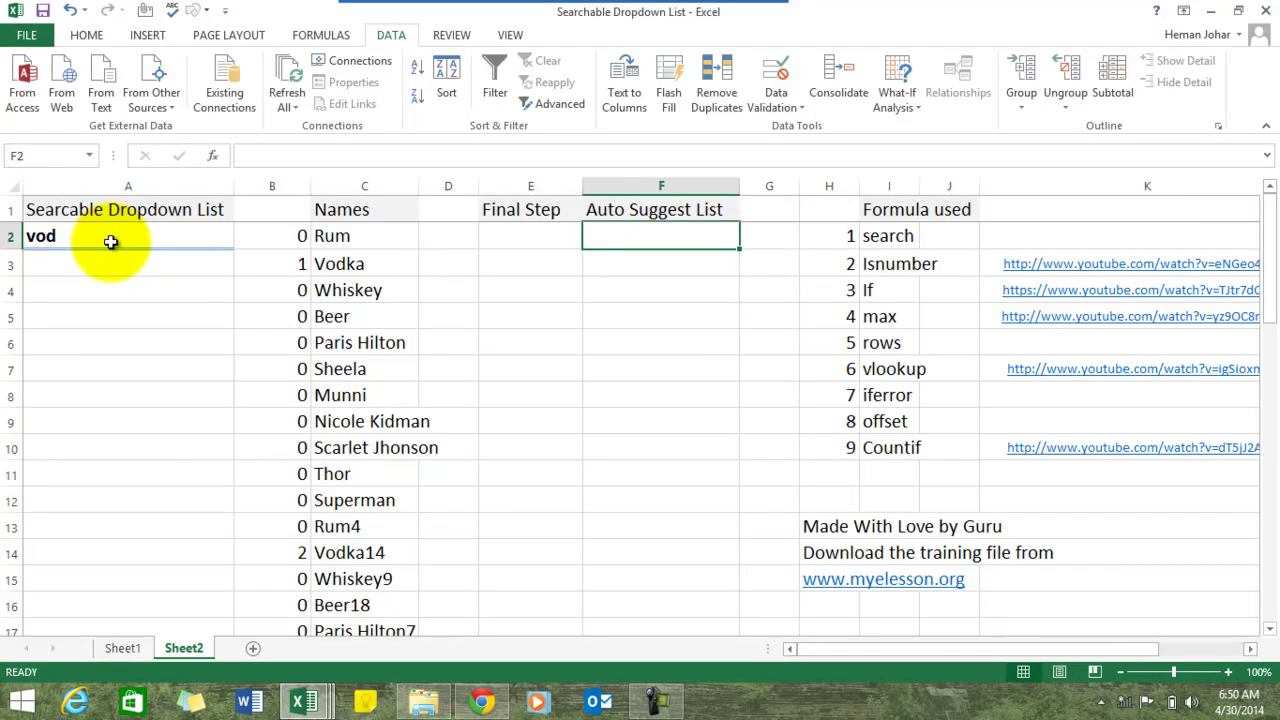
pyautogui.write('=rows')
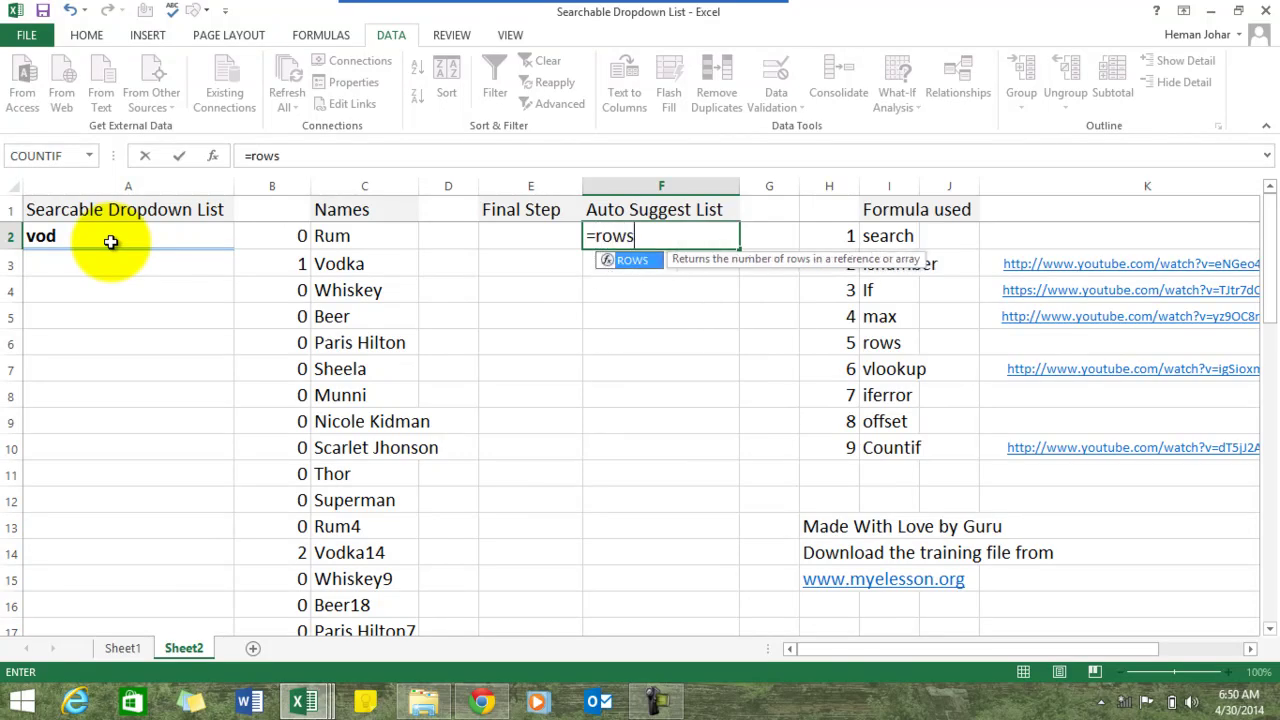
pyautogui.press('Tab')
pyautogui.press('Left')
pyautogui.press('Left')
pyautogui.press('Right')
pyautogui.press('Right')
pyautogui.press('F8')
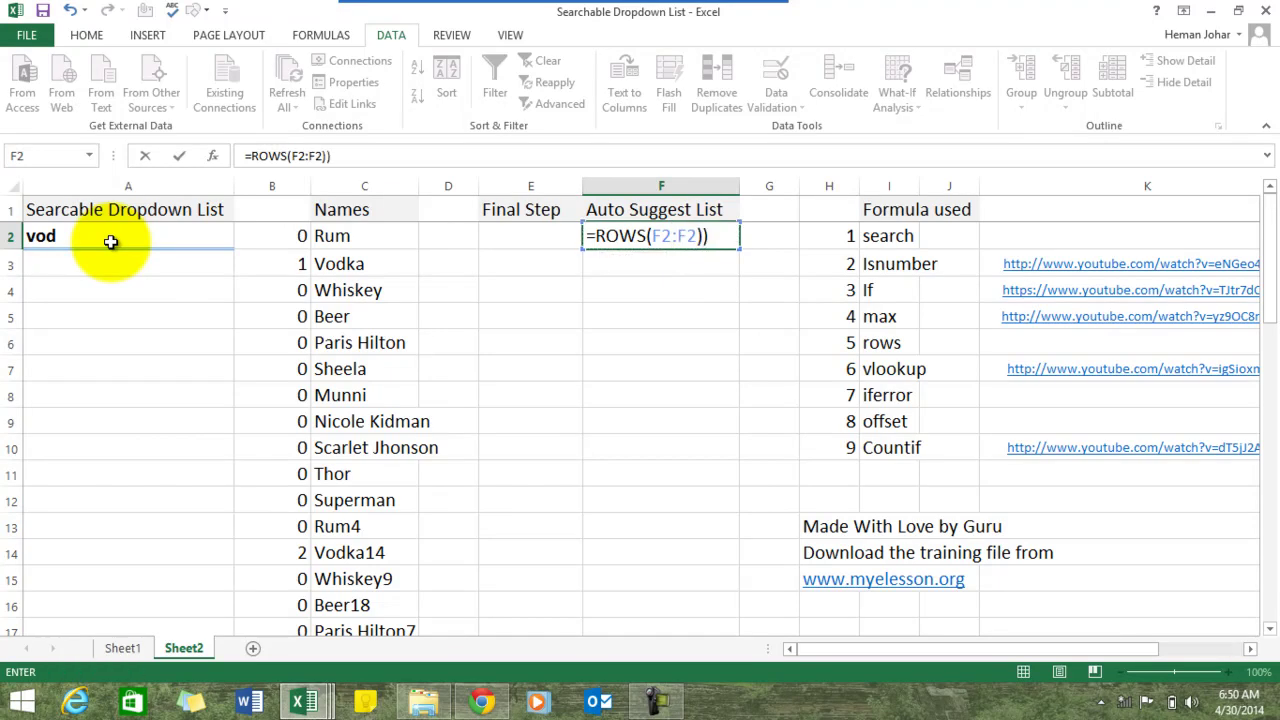
pyautogui.write(')')
pyautogui.hotkey('ctrl', 'Return')
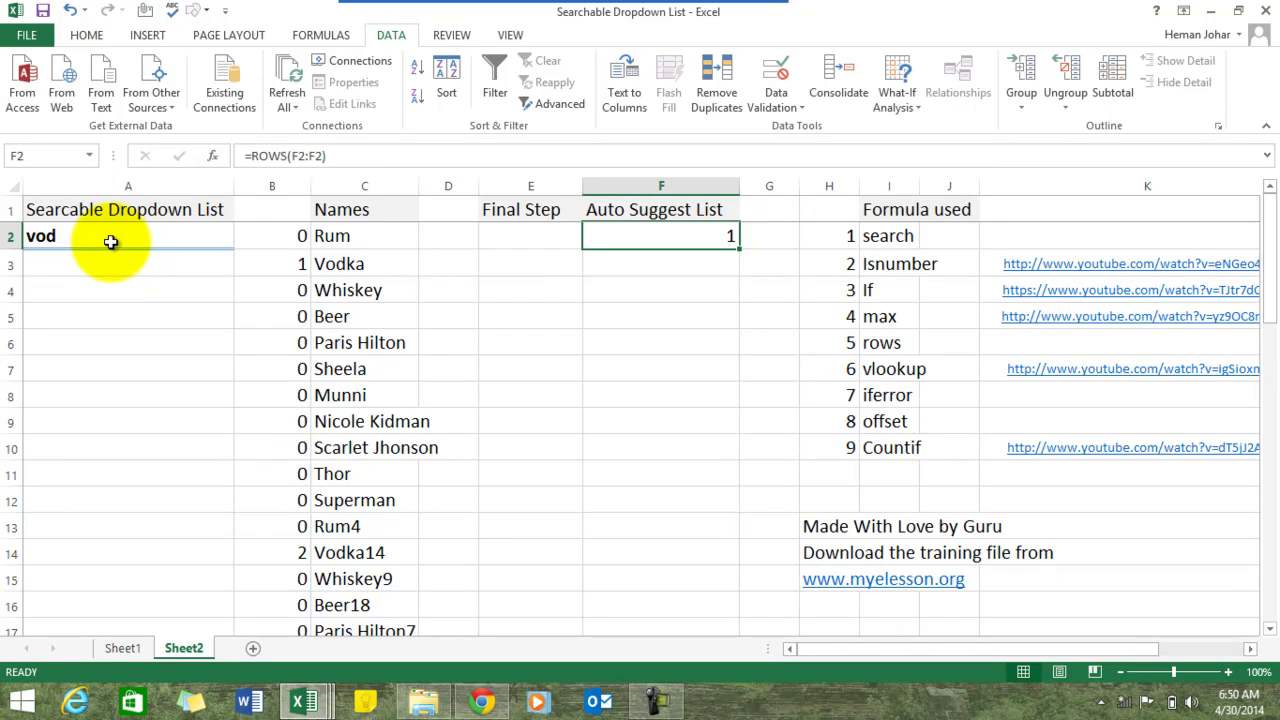
# Step: Copy the ROWS formula from F2 down the Auto Suggest List through F36
pyautogui.hotkey('ctrl', 'c')
pyautogui.hotkey('shift', 'Down')
pyautogui.hotkey('shift', 'Down')
pyautogui.hotkey('shift', 'Down')
pyautogui.hotkey('shift', 'Down')
pyautogui.hotkey('shift', 'Down')
pyautogui.hotkey('shift', 'Down')
pyautogui.hotkey('shift', 'Down')
pyautogui.hotkey('shift', 'Down')
pyautogui.hotkey('shift', 'Down')
pyautogui.hotkey('shift', 'Down')
pyautogui.hotkey('shift', 'Down')
pyautogui.hotkey('shift', 'Down')
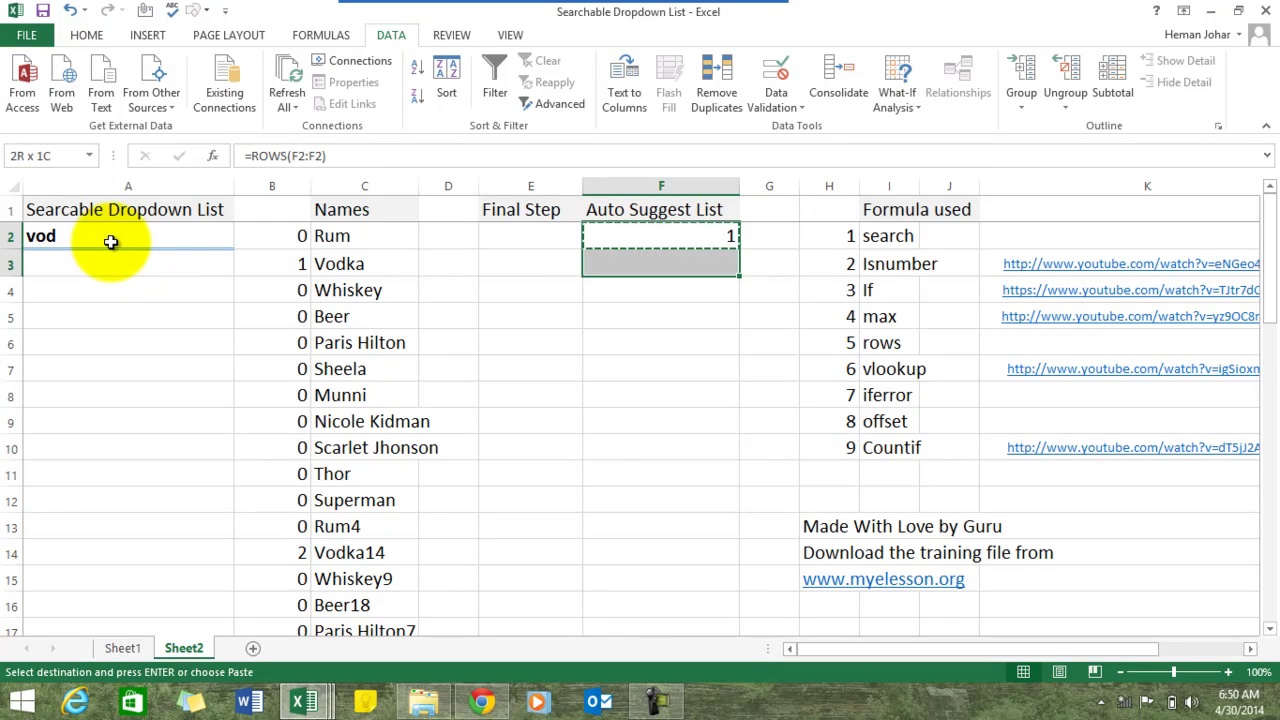
pyautogui.hotkey('shift', 'Down')
pyautogui.hotkey('shift', 'Down')
pyautogui.hotkey('shift', 'Down')
pyautogui.hotkey('shift', 'Down')
pyautogui.hotkey('shift', 'Down')
pyautogui.hotkey('shift', 'Down')
pyautogui.hotkey('shift', 'Down')
pyautogui.hotkey('shift', 'Down')
pyautogui.hotkey('shift', 'Down')
pyautogui.hotkey('shift', 'Down')
pyautogui.hotkey('shift', 'Down')
pyautogui.hotkey('shift', 'Down')
pyautogui.hotkey('shift', 'Down')
pyautogui.hotkey('shift', 'Down')
pyautogui.hotkey('shift', 'Down')
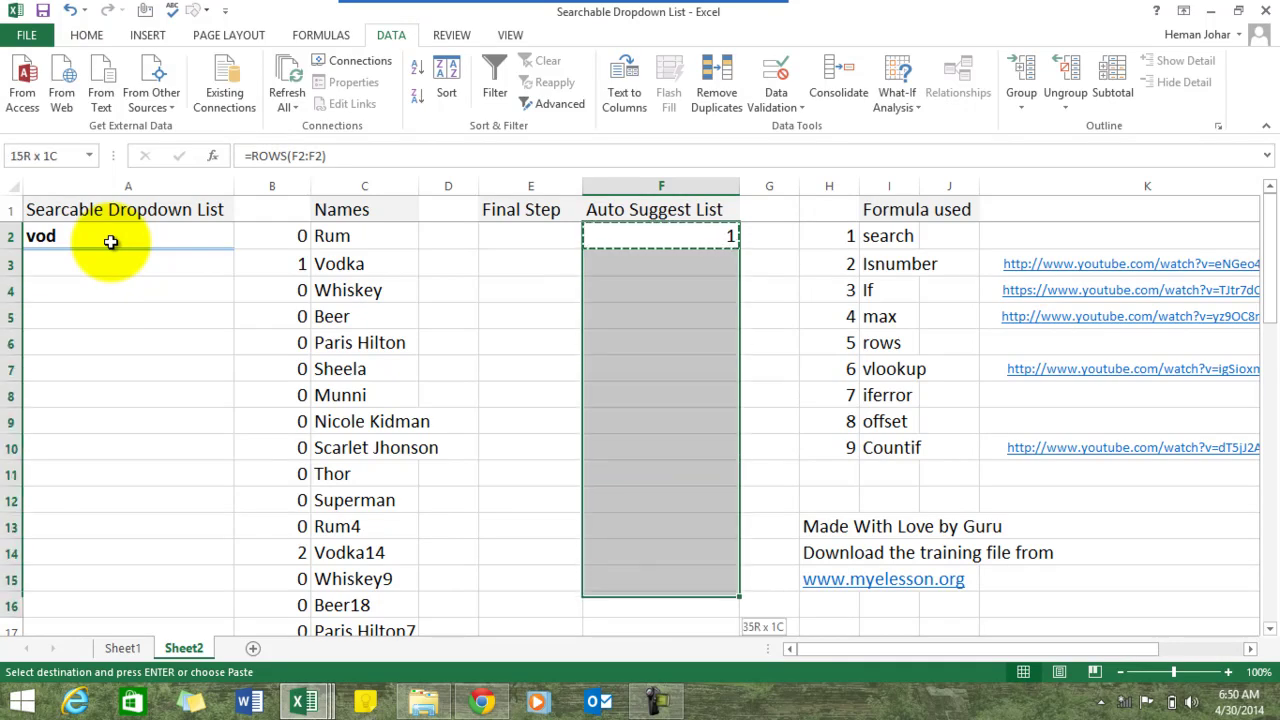
pyautogui.hotkey('shift', 'Down')
pyautogui.hotkey('shift', 'Down')
pyautogui.hotkey('shift', 'Down')
pyautogui.hotkey('shift', 'Down')
pyautogui.hotkey('shift', 'Down')
pyautogui.hotkey('shift', 'Down')
pyautogui.hotkey('shift', 'Down')
pyautogui.hotkey('shift', 'Down')
pyautogui.hotkey('shift', 'Down')
pyautogui.hotkey('shift', 'Down')
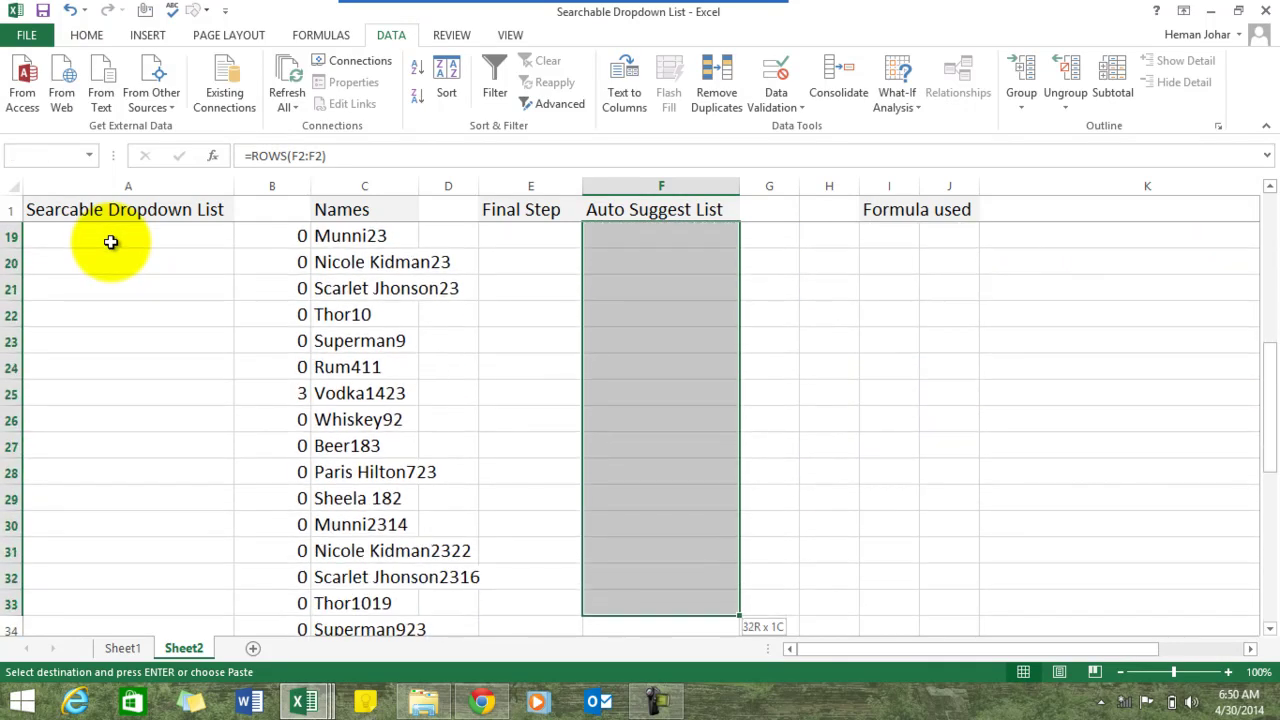
pyautogui.hotkey('shift', 'Up')
pyautogui.hotkey('shift', 'Up')
pyautogui.hotkey('shift', 'Up')
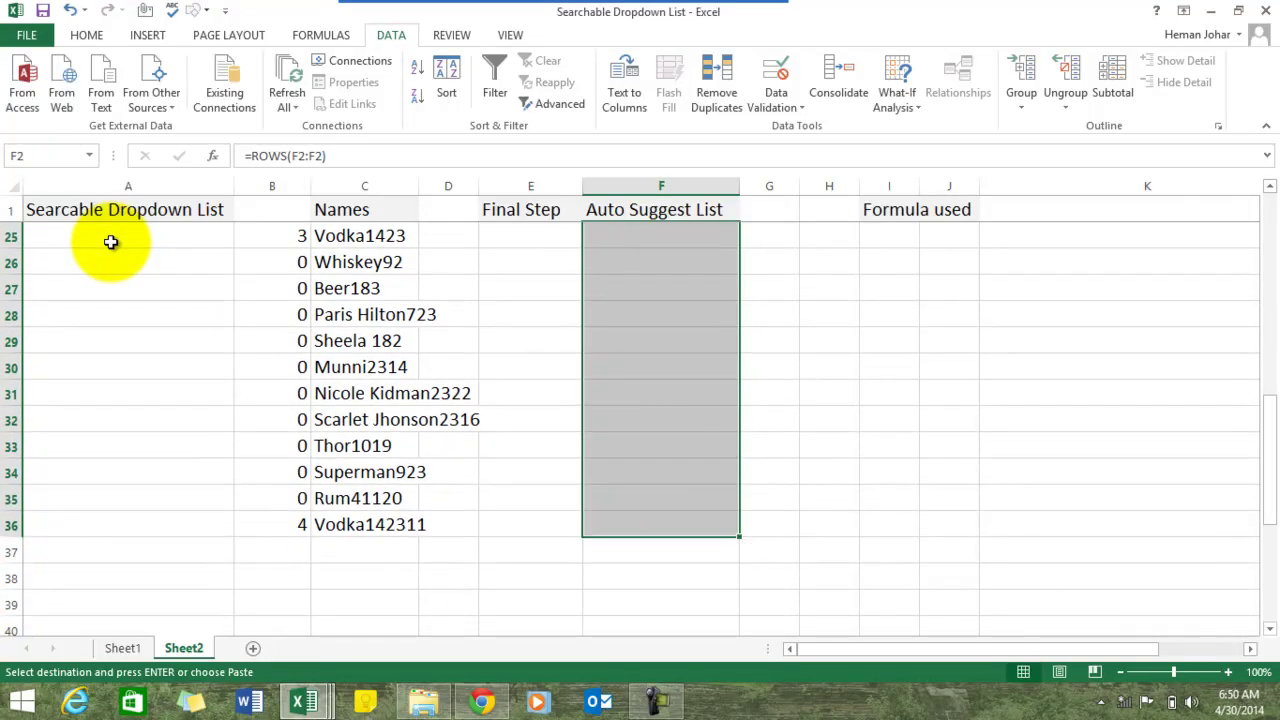
pyautogui.hotkey('ctrl', 'v')
pyautogui.press('Escape')
pyautogui.press('Up')
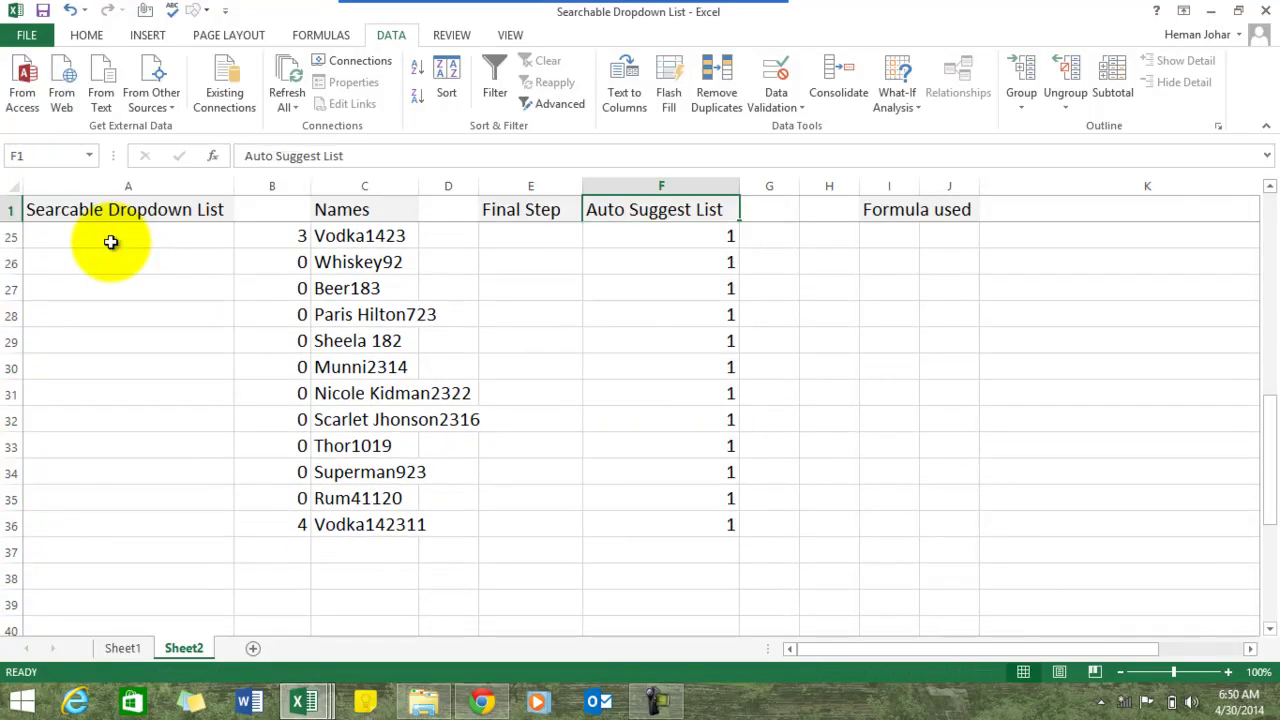
pyautogui.press('Down')
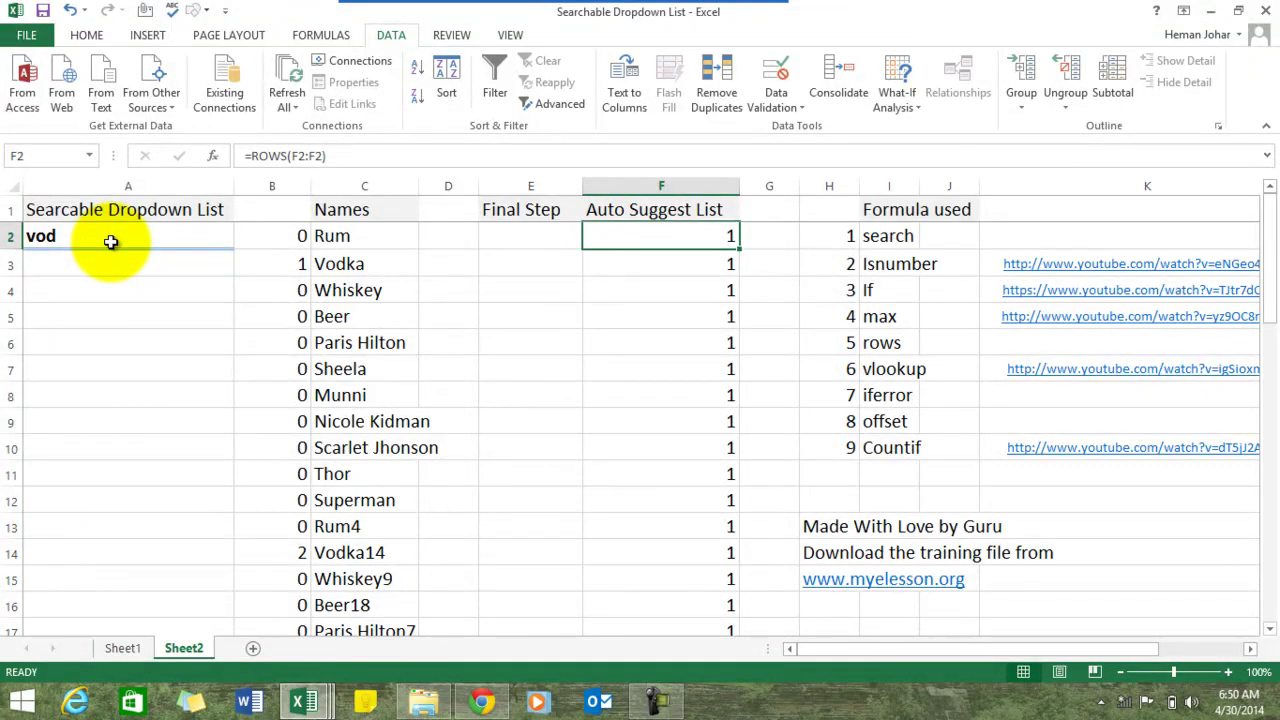
# Step: Make the first reference in F2's formula absolute so it reads =ROWS($F$2:F2)
pyautogui.press('Left')
pyautogui.press('Left')
pyautogui.press('Left')
pyautogui.press('Right')
pyautogui.press('Right')
pyautogui.press('Right')
pyautogui.click(298, 155)
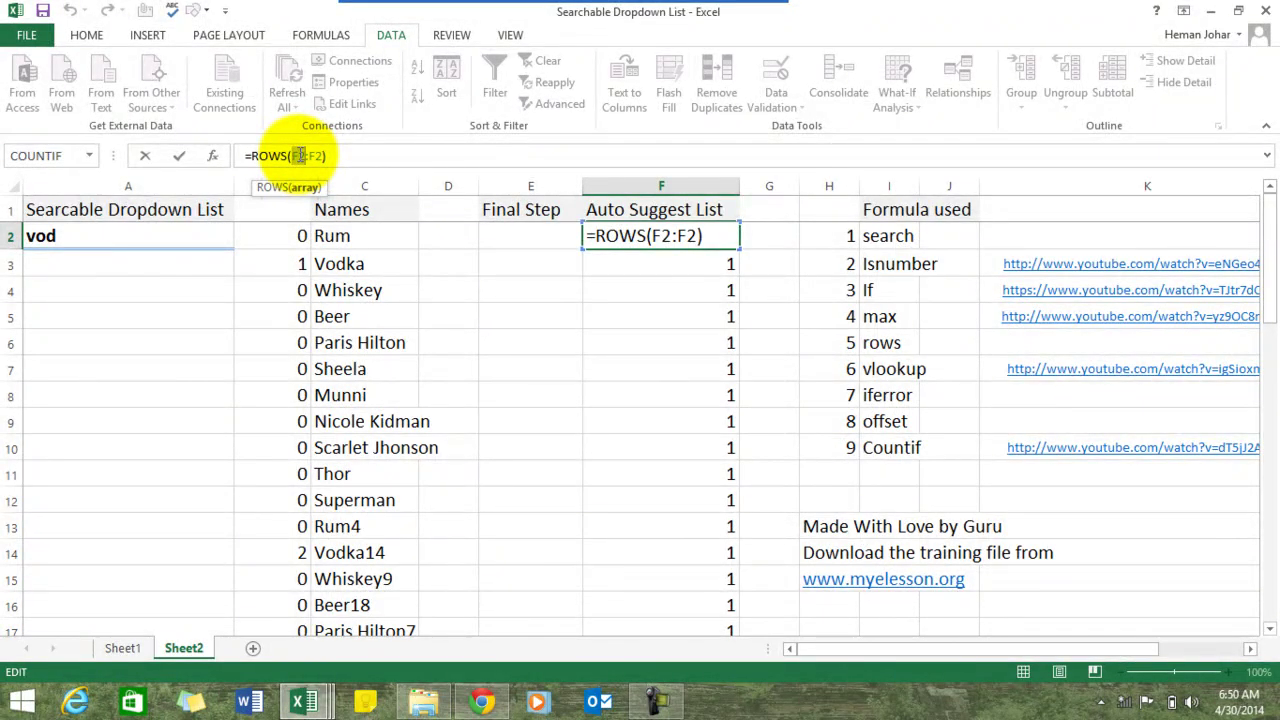
pyautogui.press('F4')
pyautogui.press('Return')
# Step: Copy the corrected =ROWS($F$2:F2) formula from F2 over the cells down to F36
pyautogui.press('Up')
pyautogui.hotkey('ctrl', 'c')
pyautogui.hotkey('ctrl', 'shift', 'Down')
pyautogui.hotkey('ctrl', 'v')
pyautogui.hotkey('ctrl', 'Up')
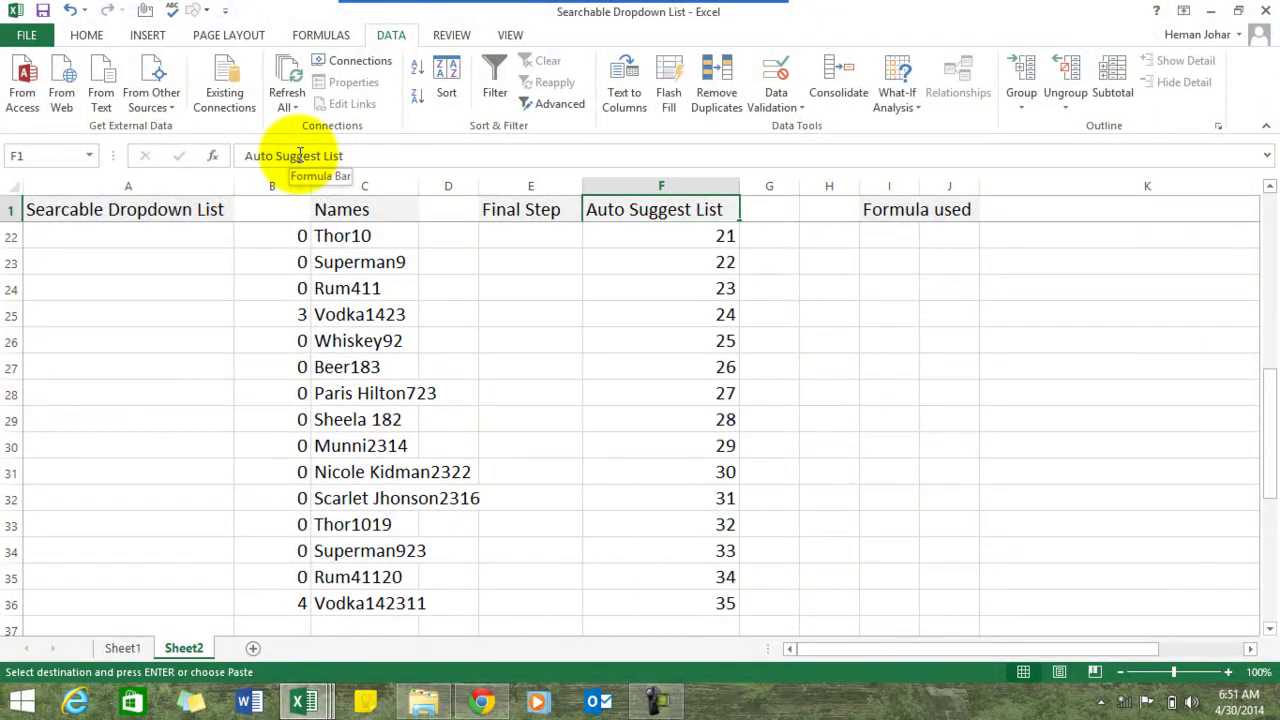
# Step: Examine how the ROWS range expands from cell to cell at the start of the Auto Suggest List
pyautogui.press('Down')
pyautogui.press('Down')
pyautogui.press('Down')
pyautogui.press('Up')
pyautogui.press('Up')
pyautogui.press('Escape')
pyautogui.press('Down')
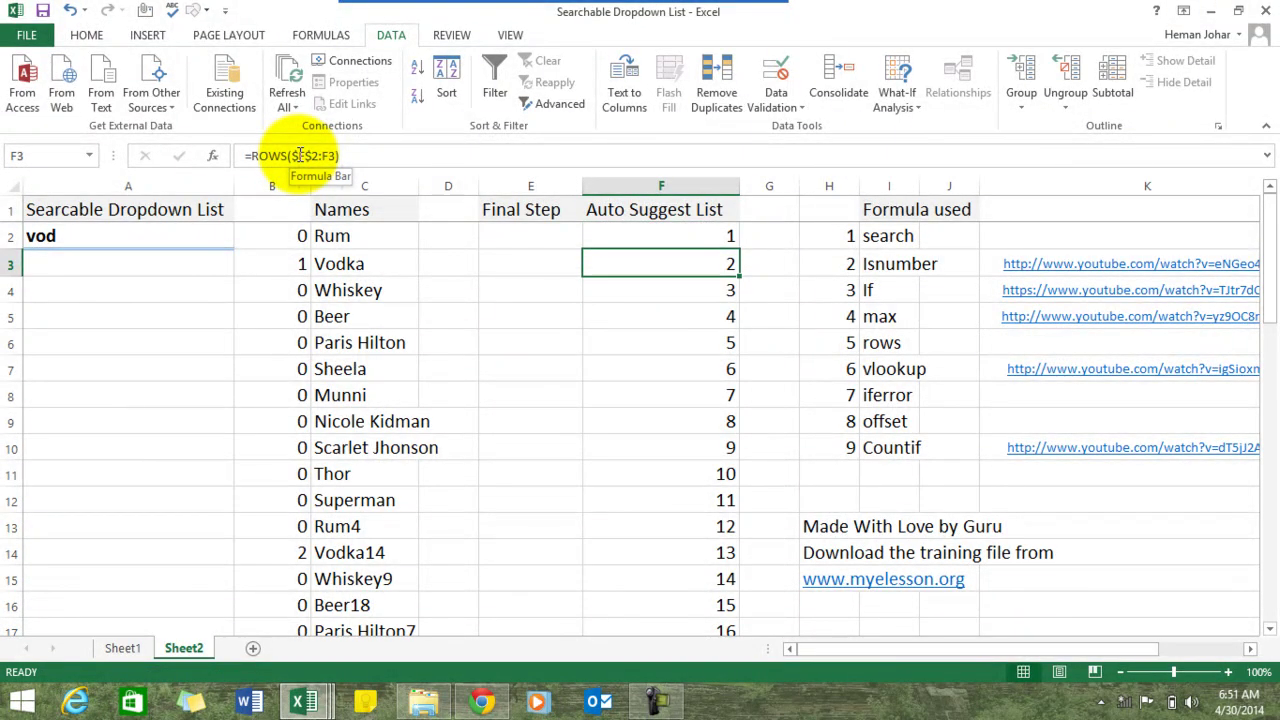
pyautogui.press('Down')
pyautogui.press('Down')
pyautogui.press('Down')
pyautogui.press('Down')
pyautogui.press('Up')
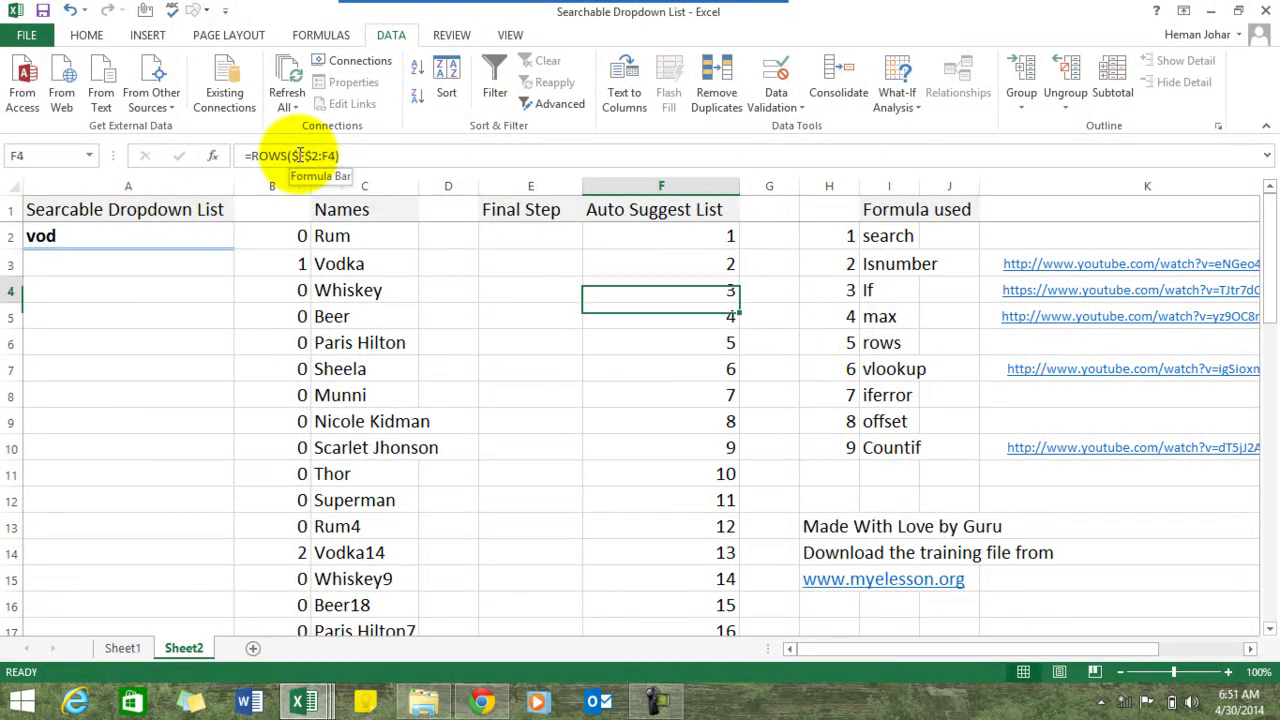
pyautogui.press('Up')
pyautogui.press('Up')
pyautogui.press('Up')
pyautogui.press('Up')
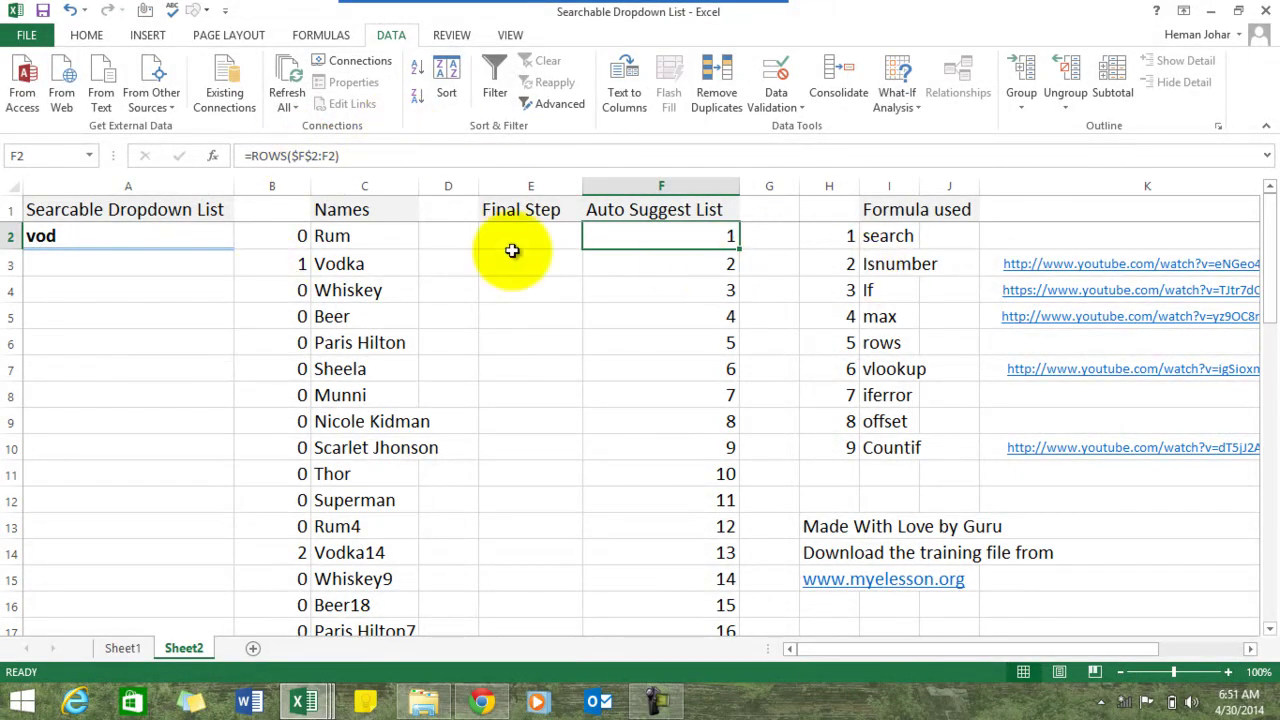
# Step: Compare the row numbers in F2 and F3 with the match numbers in column B and the matching names in C3 and C14
pyautogui.click(288, 271)
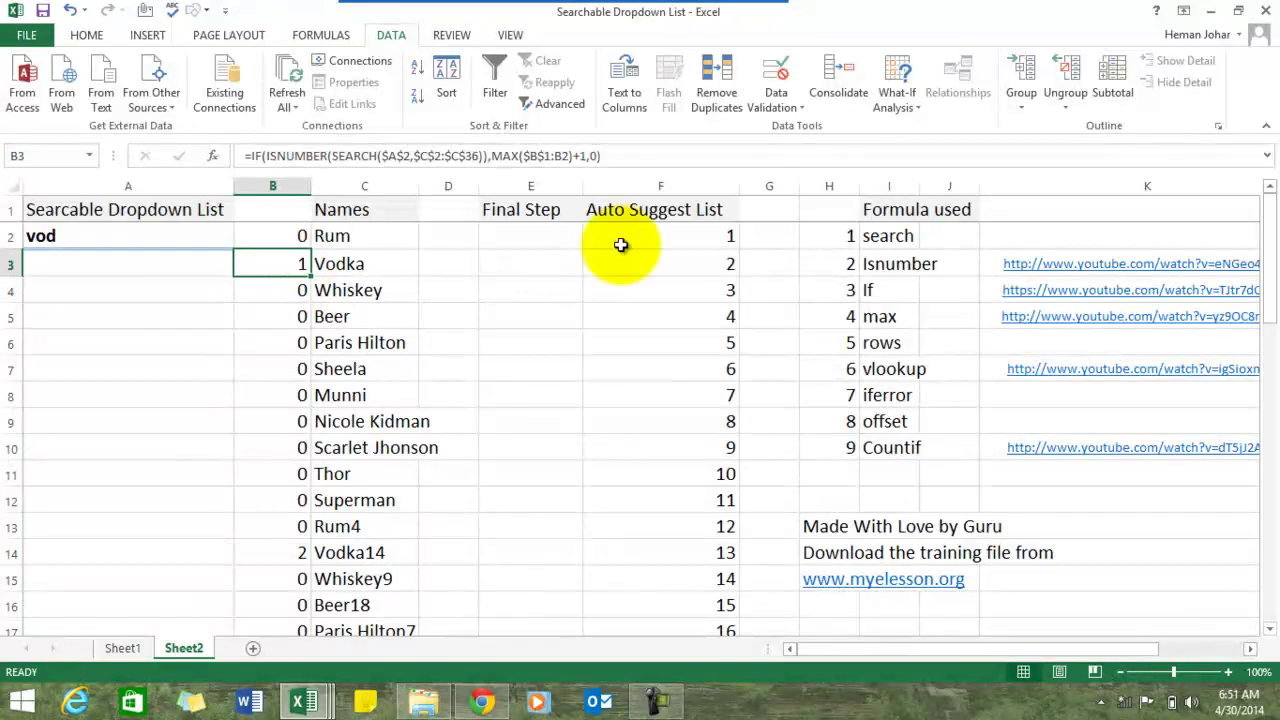
pyautogui.click(723, 237)
pyautogui.click(293, 266)
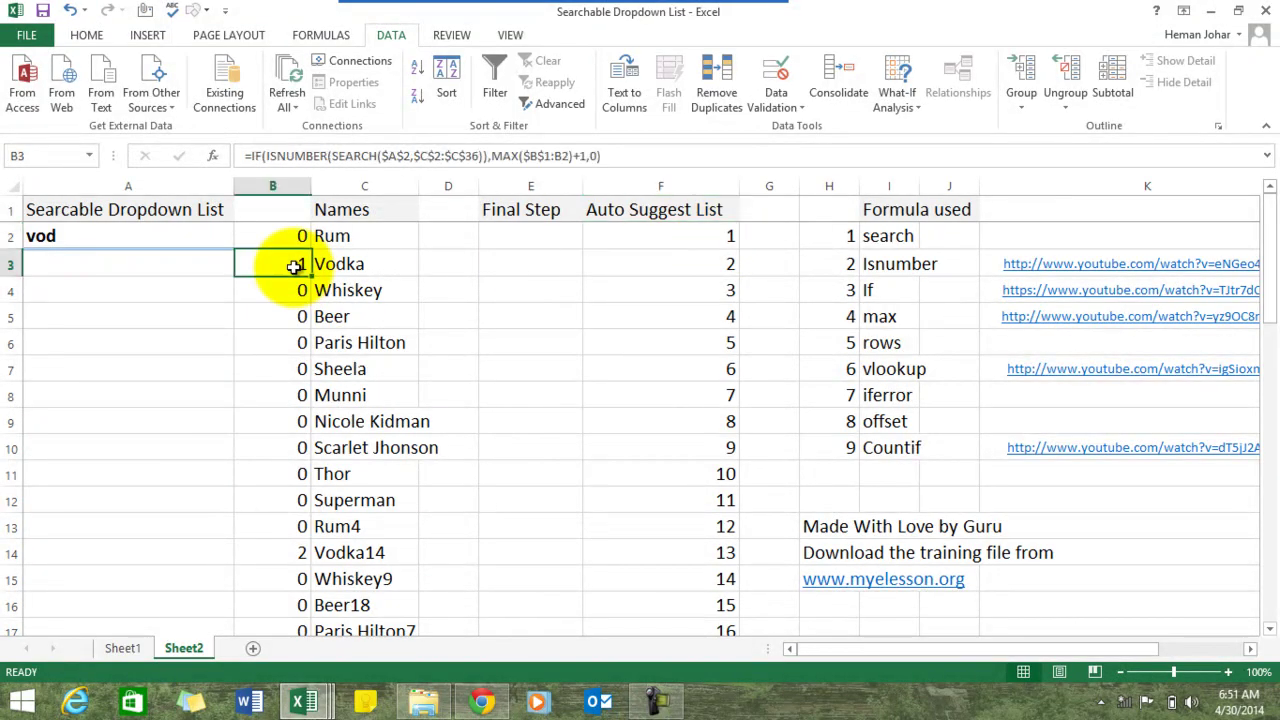
pyautogui.click(338, 264)
pyautogui.click(709, 268)
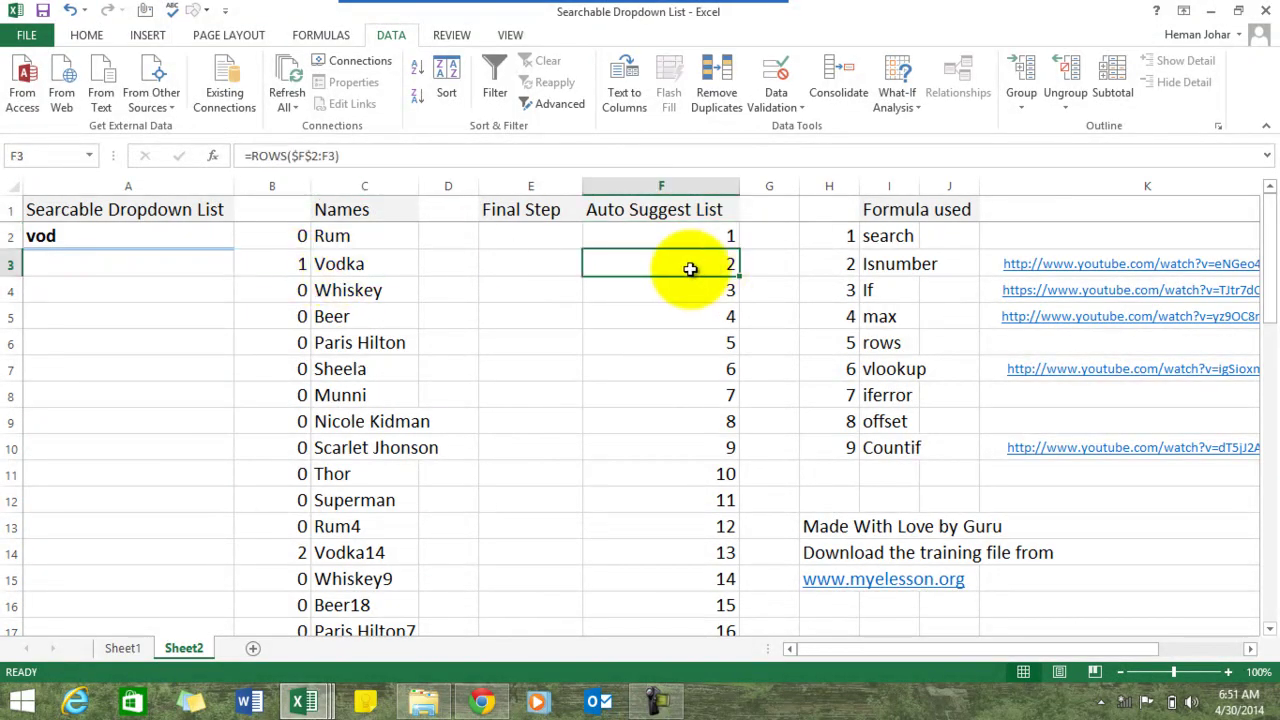
pyautogui.click(315, 560)
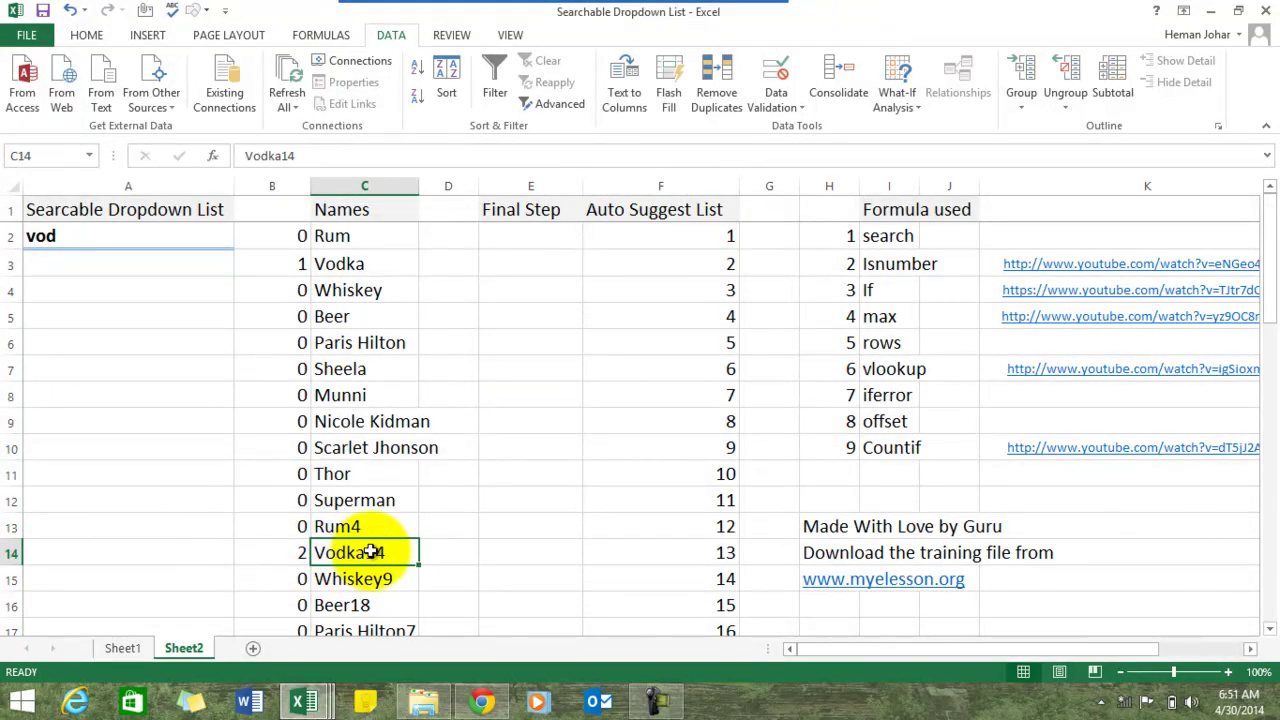
pyautogui.press('Right')
pyautogui.press('Right')
pyautogui.press('Up')
pyautogui.press('Up')
pyautogui.press('Up')
pyautogui.press('Up')
pyautogui.press('Up')
pyautogui.press('Up')
pyautogui.press('Up')
pyautogui.press('Up')
pyautogui.press('Up')
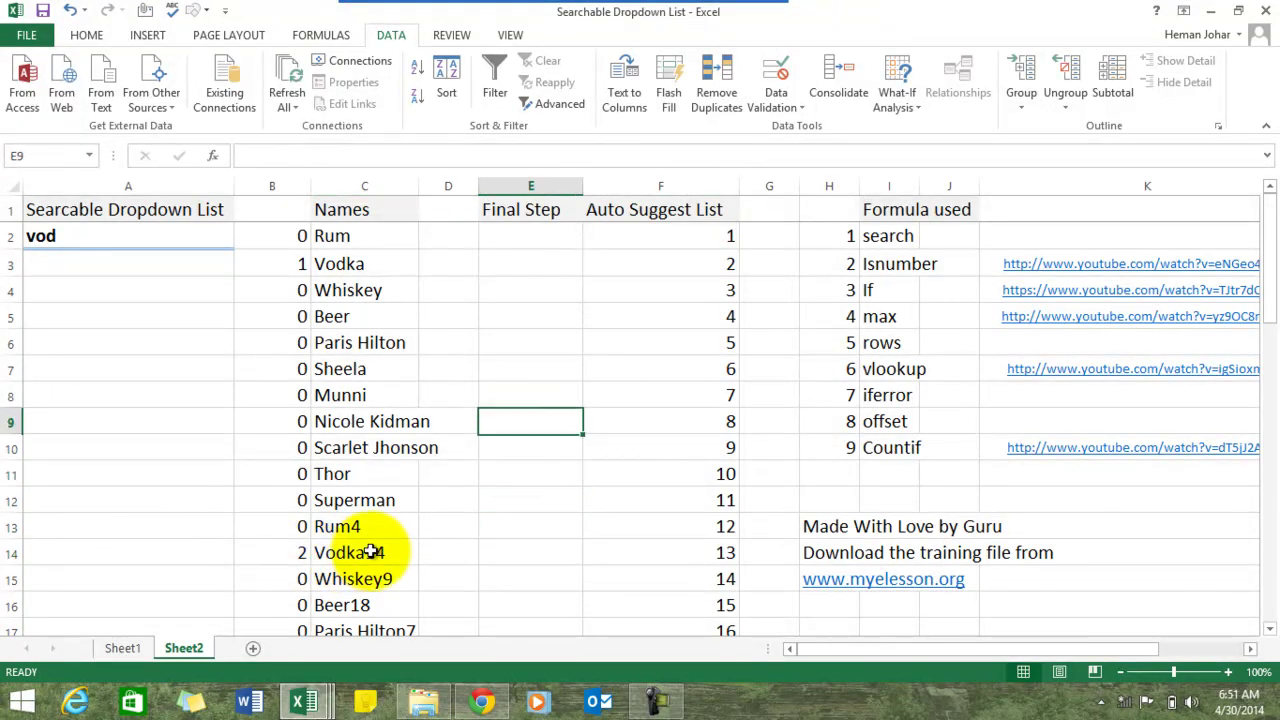
pyautogui.press('Up')
pyautogui.press('Up')
pyautogui.press('Up')
pyautogui.press('Up')
pyautogui.press('Right')
pyautogui.press('Down')
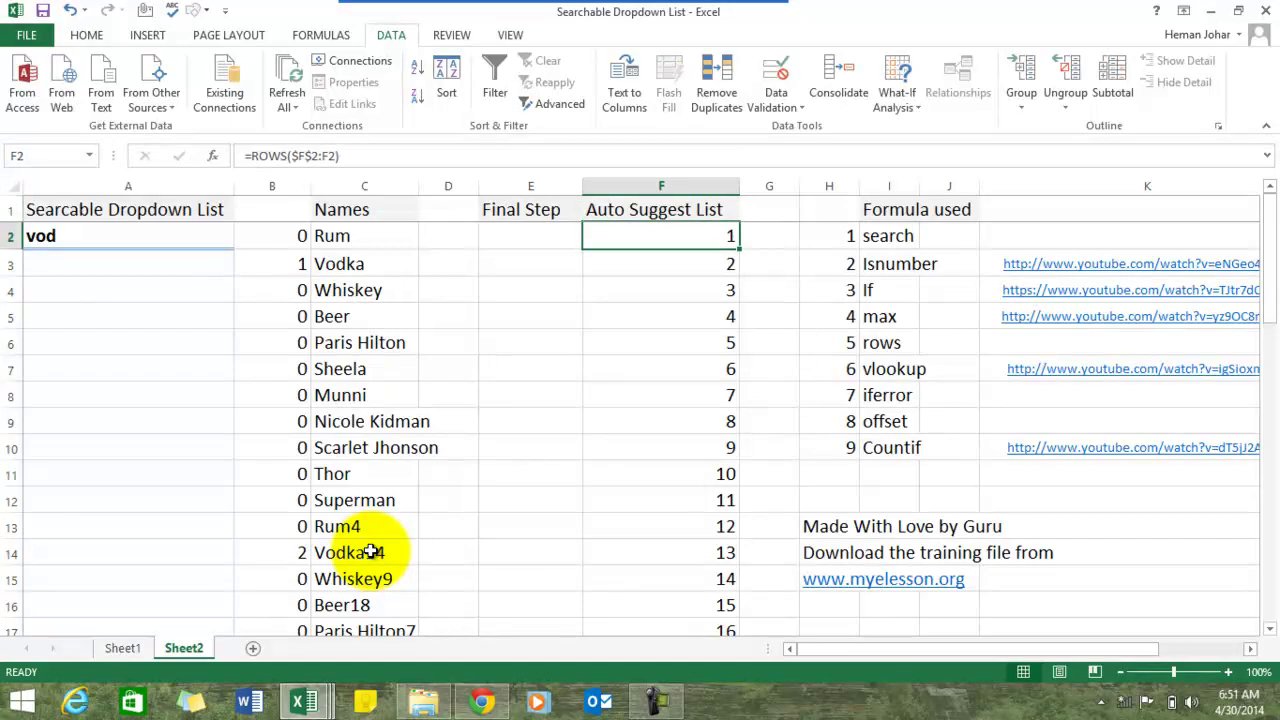
# Step: Wrap the ROWS formula in F2 in a VLOOKUP, using ROWS($F$2:F2) as the lookup value
pyautogui.click(253, 157)
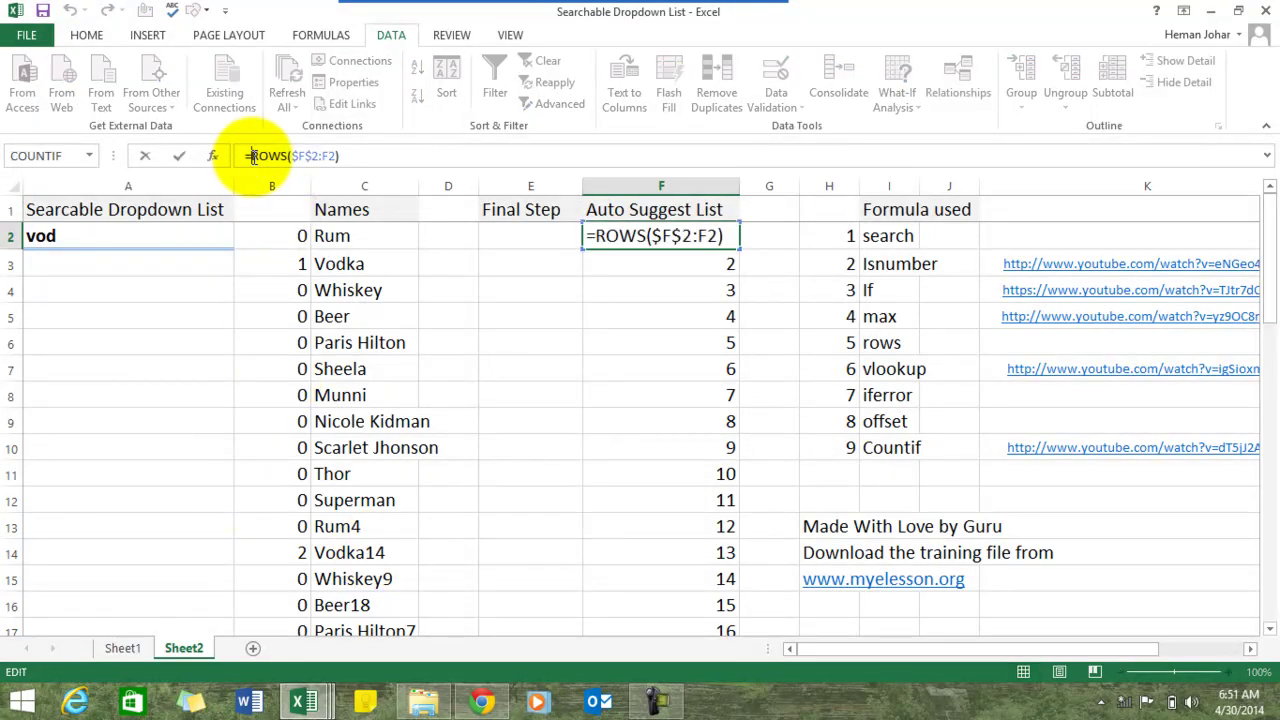
pyautogui.write('vlo')
pyautogui.press('Tab')
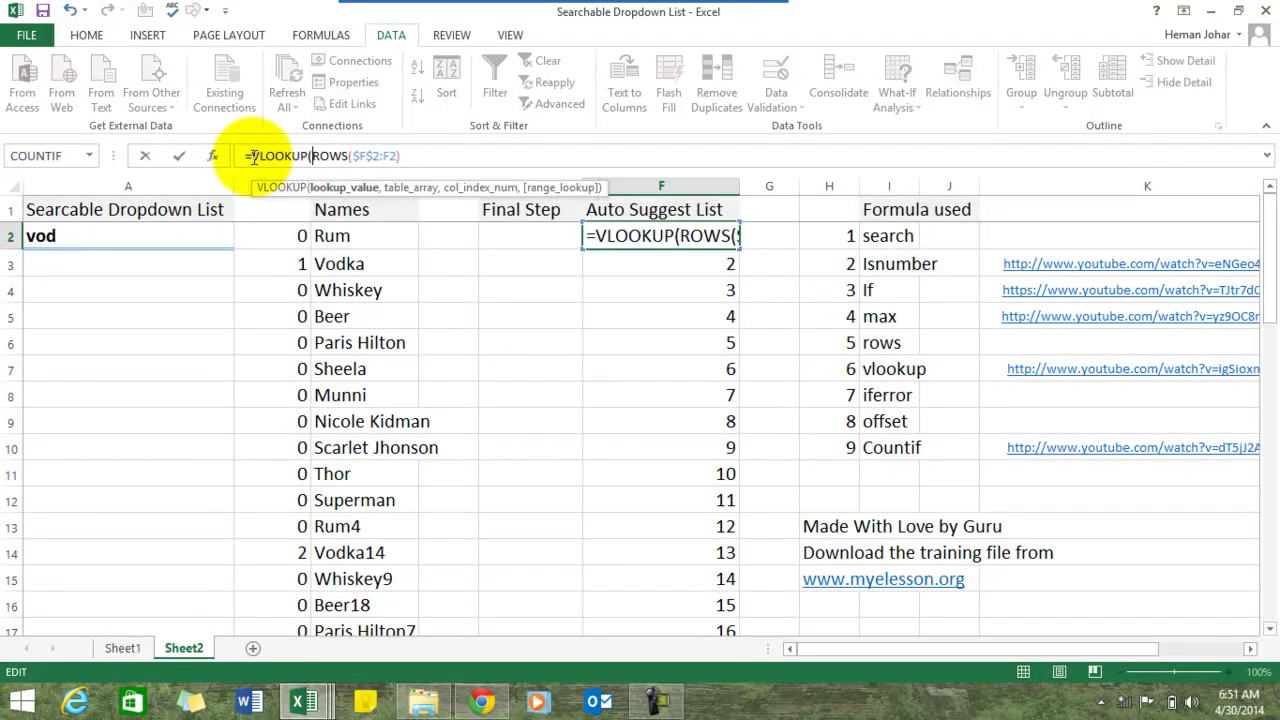
pyautogui.press('Right')
pyautogui.press('Right')
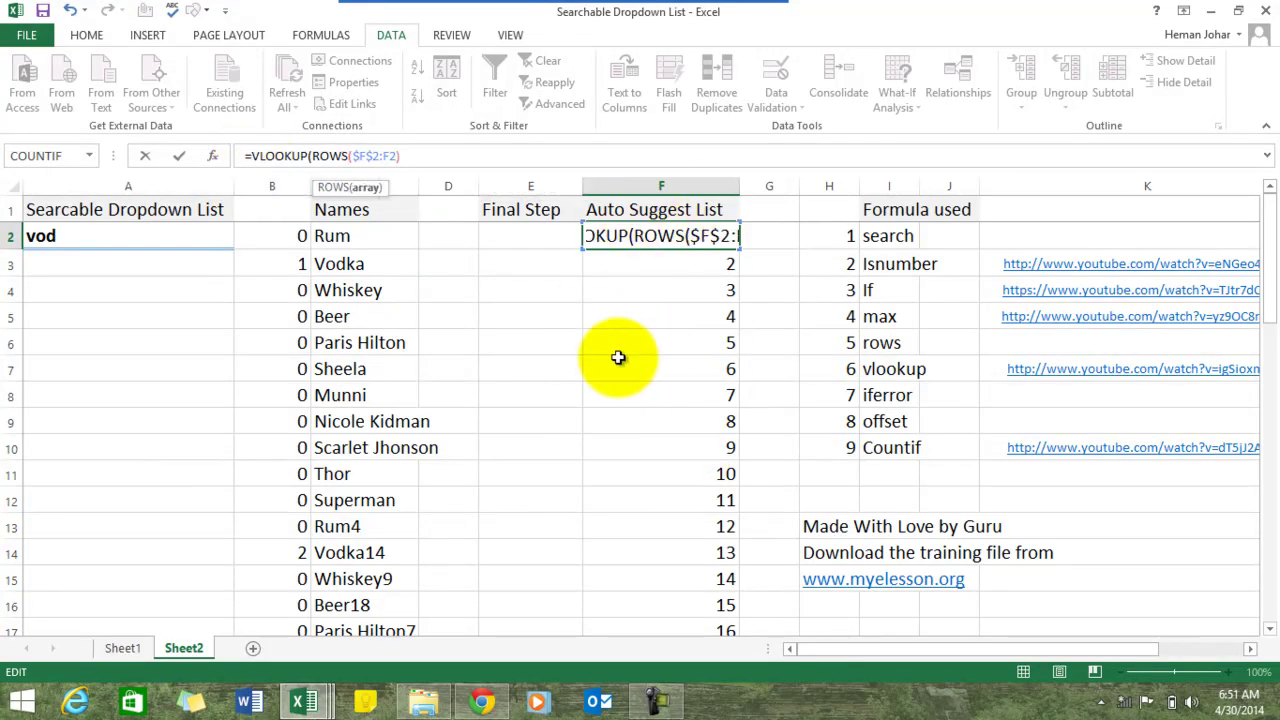
pyautogui.click(426, 158)
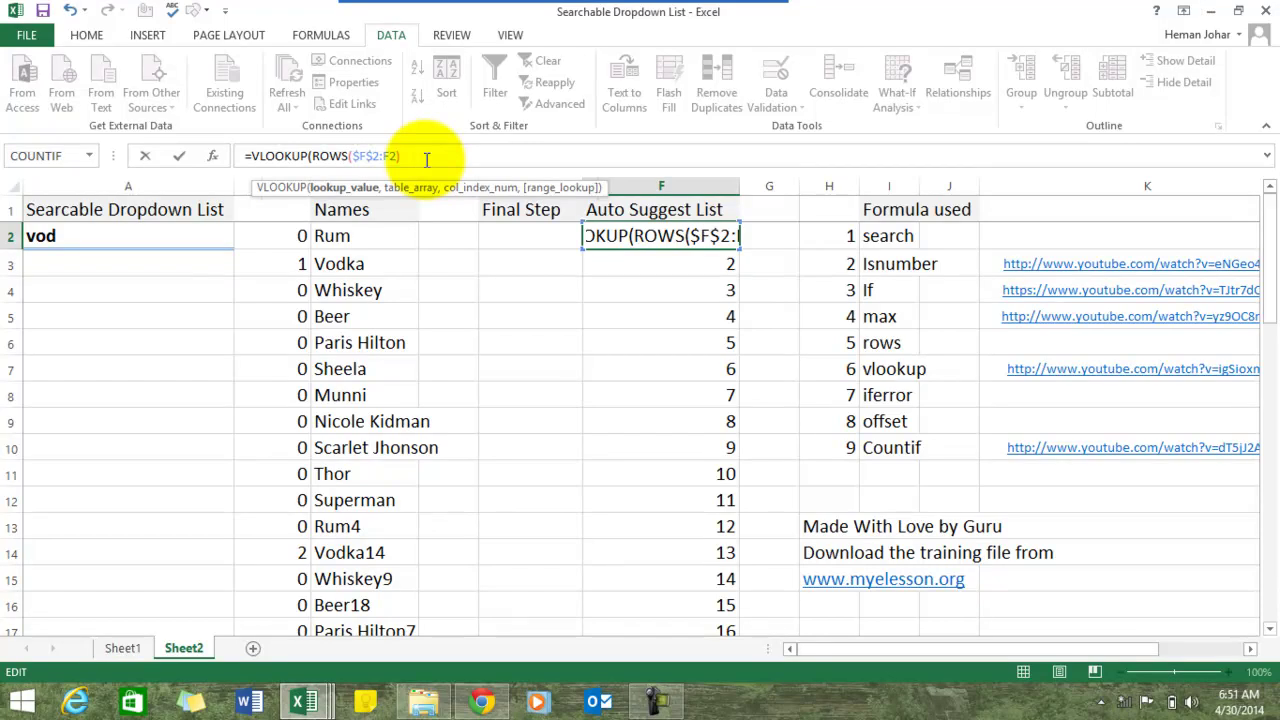
pyautogui.write(',')
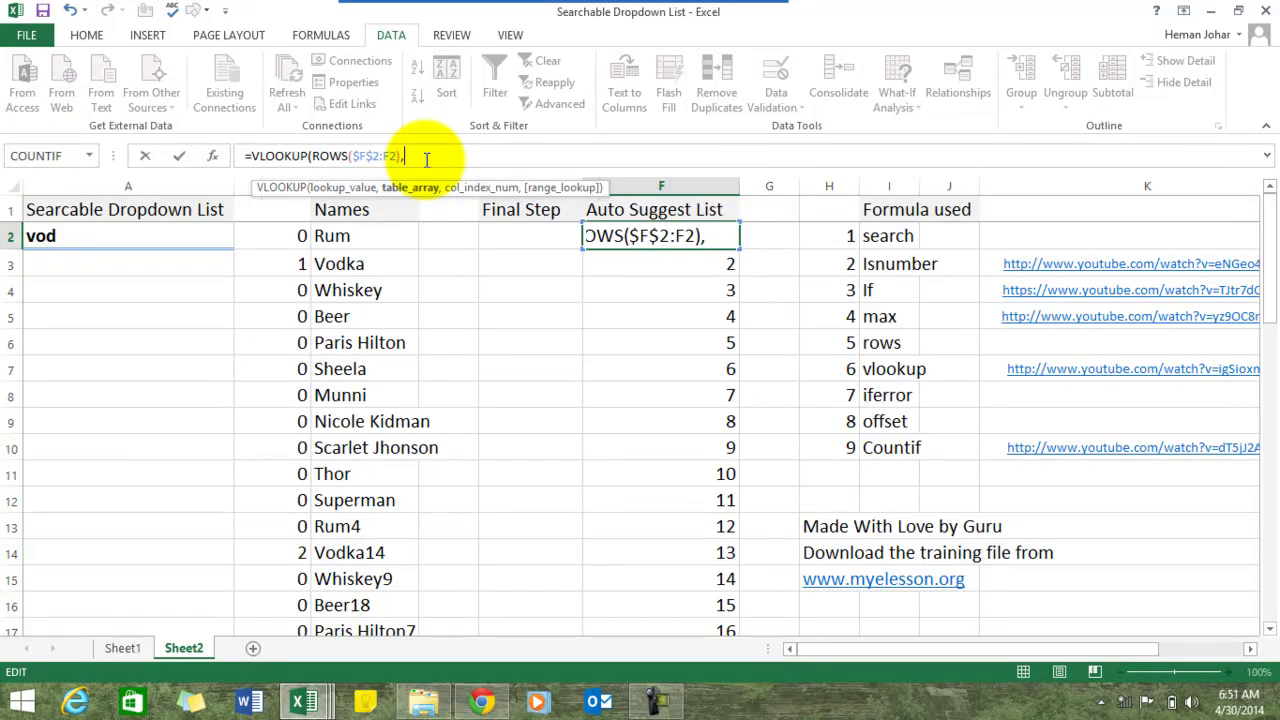
# Step: Complete the VLOOKUP in F2 with table array B2:C36, column index 2 and range lookup 0
pyautogui.click(297, 240)
pyautogui.hotkey('ctrl', 'shift', 'Right')
pyautogui.hotkey('ctrl', 'shift', 'Down')
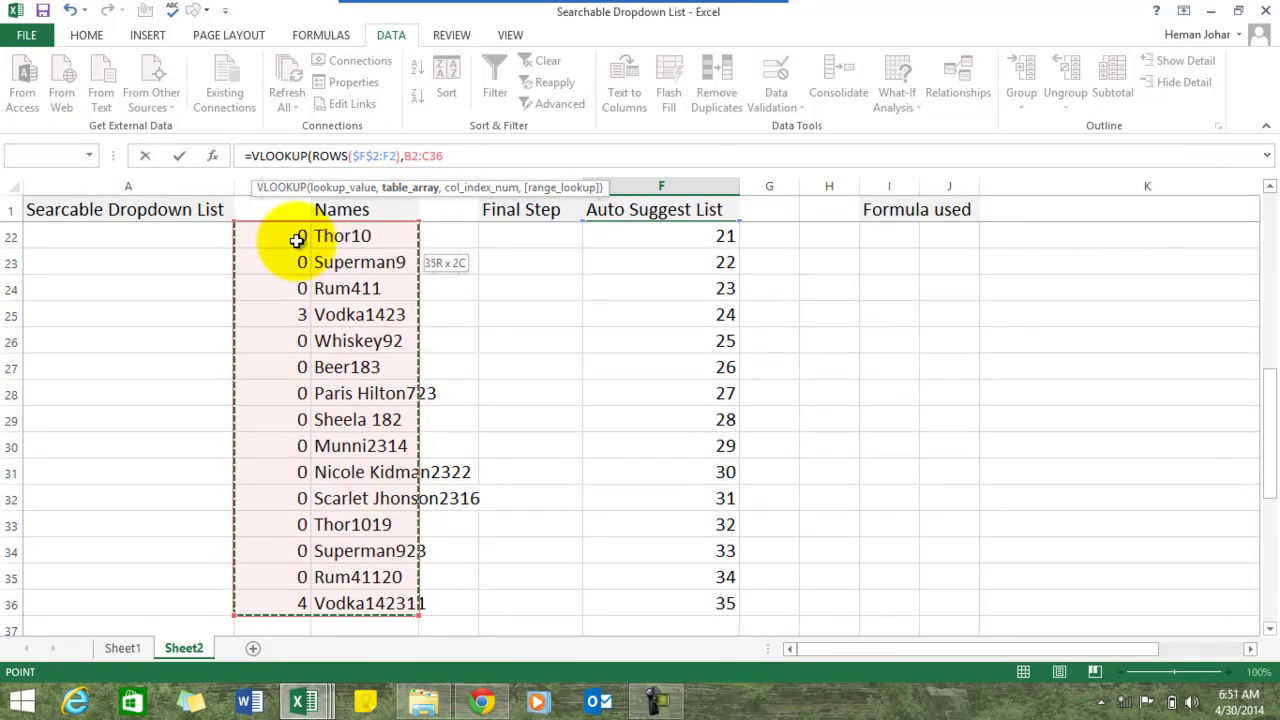
pyautogui.write(',')
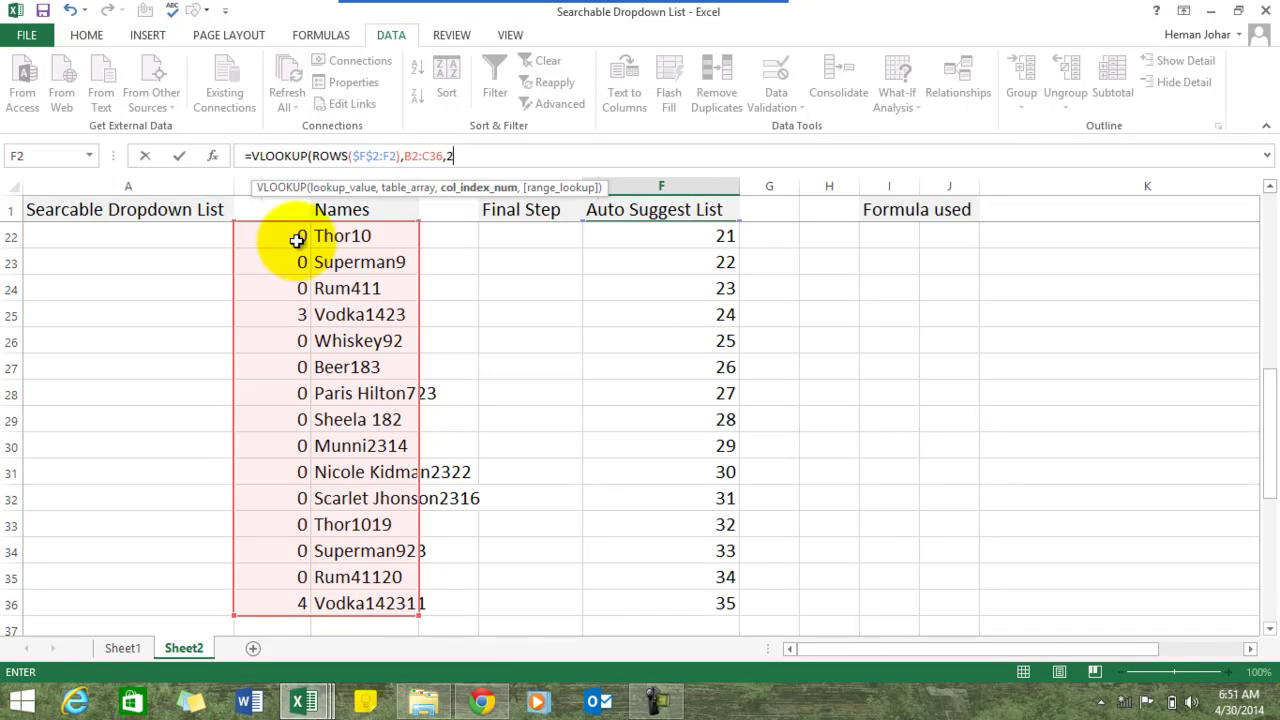
pyautogui.write('2,0)')
pyautogui.press('Return')
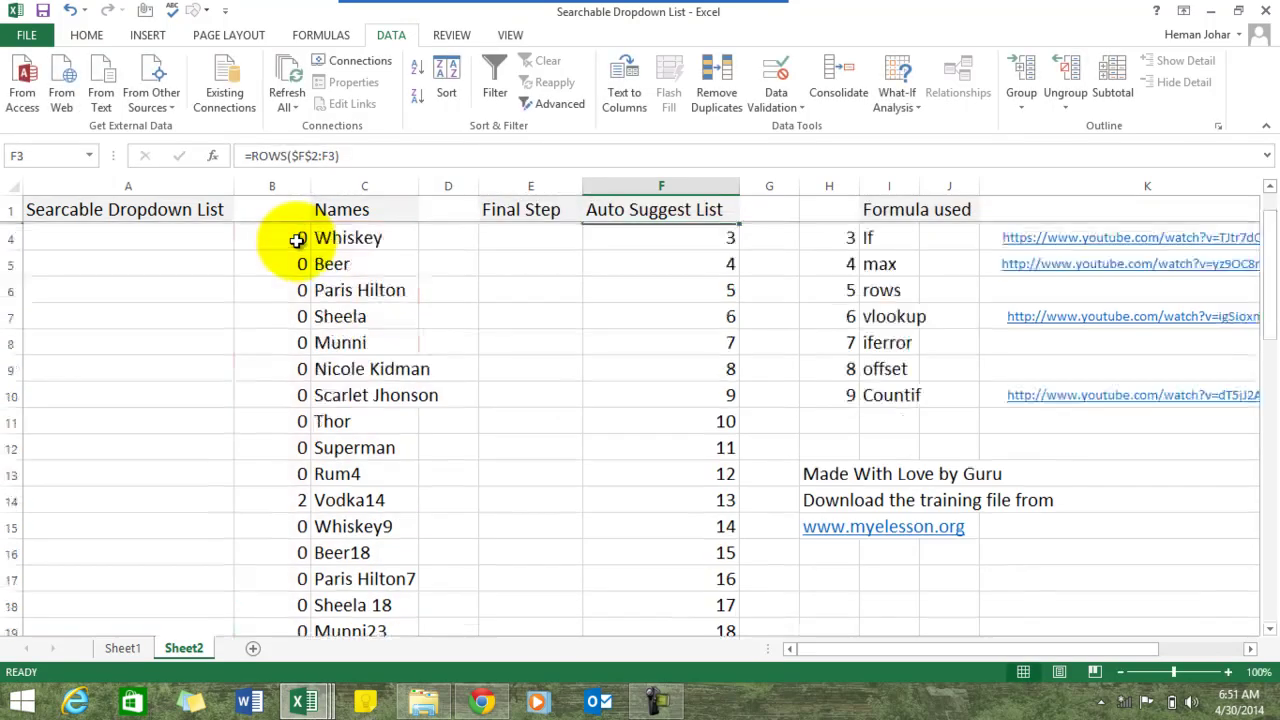
# Step: Copy the VLOOKUP formula from F2 down the Auto Suggest List through F36
pyautogui.press('Up')
pyautogui.press('Up')
pyautogui.press('Down')
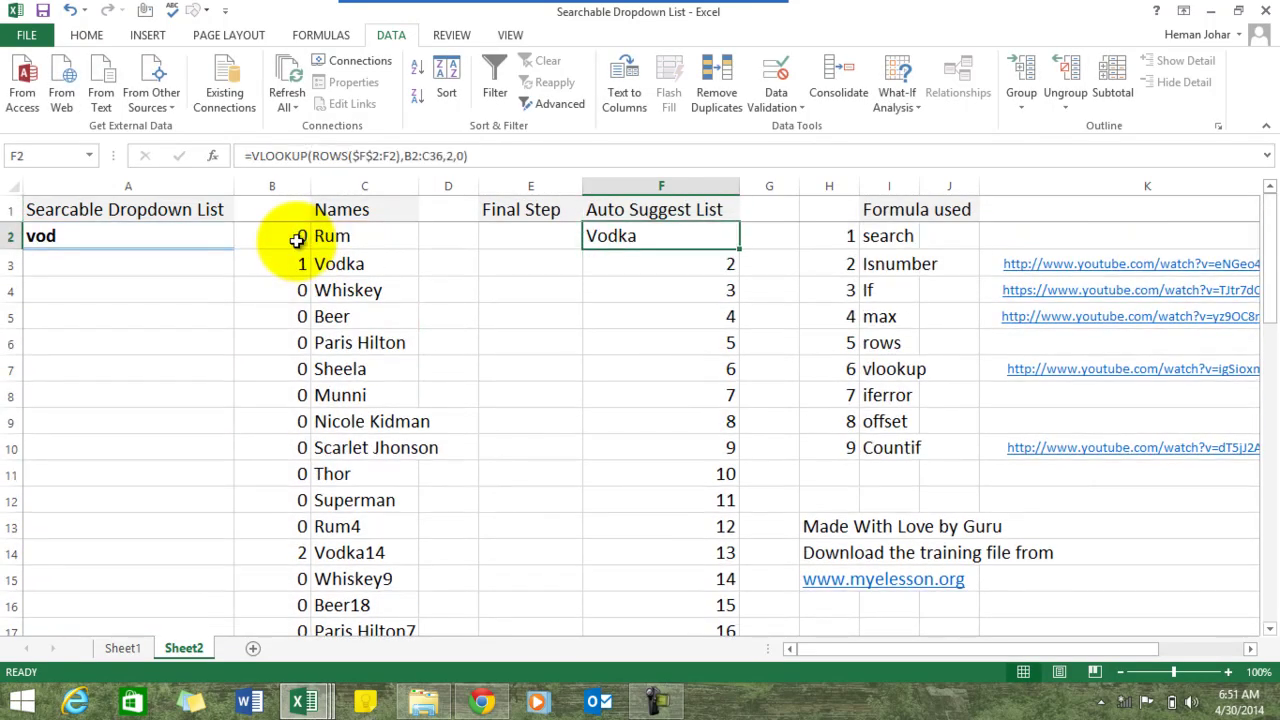
pyautogui.hotkey('ctrl', 'c')
pyautogui.hotkey('ctrl', 'shift', 'Down')
pyautogui.hotkey('ctrl', 'v')
pyautogui.press('Up')
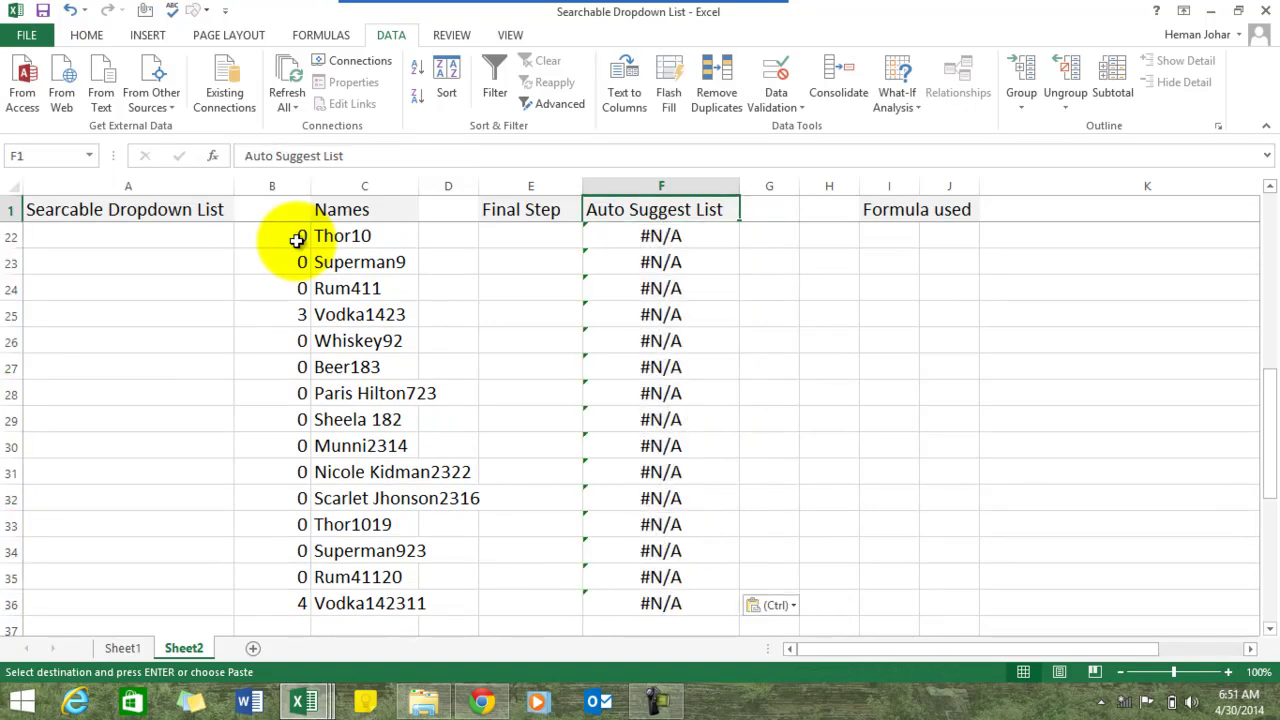
# Step: Examine the extracted names and their VLOOKUP formulas from F2 through F6
pyautogui.press('Down')
pyautogui.press('Down')
pyautogui.press('Up')
pyautogui.press('Up')
pyautogui.press('Down')
pyautogui.press('Down')
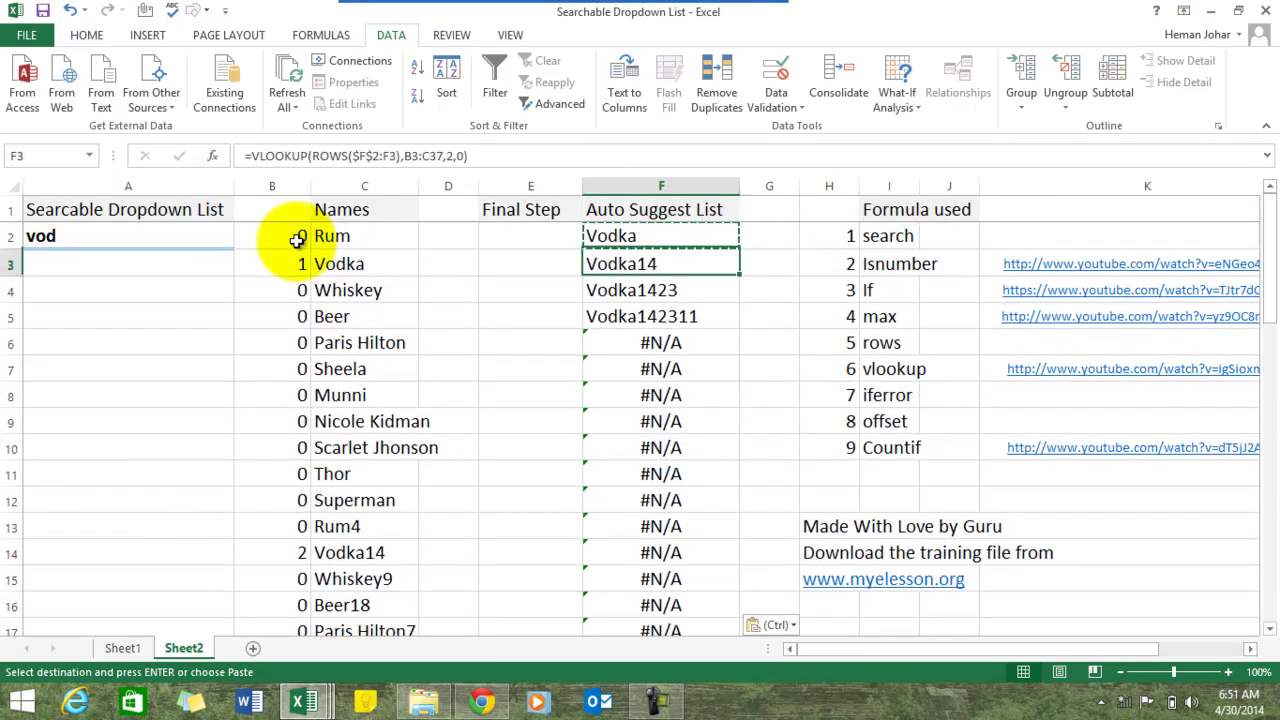
pyautogui.press('Down')
pyautogui.press('Down')
pyautogui.press('Down')
pyautogui.press('Up')
pyautogui.press('Up')
pyautogui.press('Up')
pyautogui.press('Down')
pyautogui.press('Down')
pyautogui.press('Up')
pyautogui.press('Up')
pyautogui.press('Up')
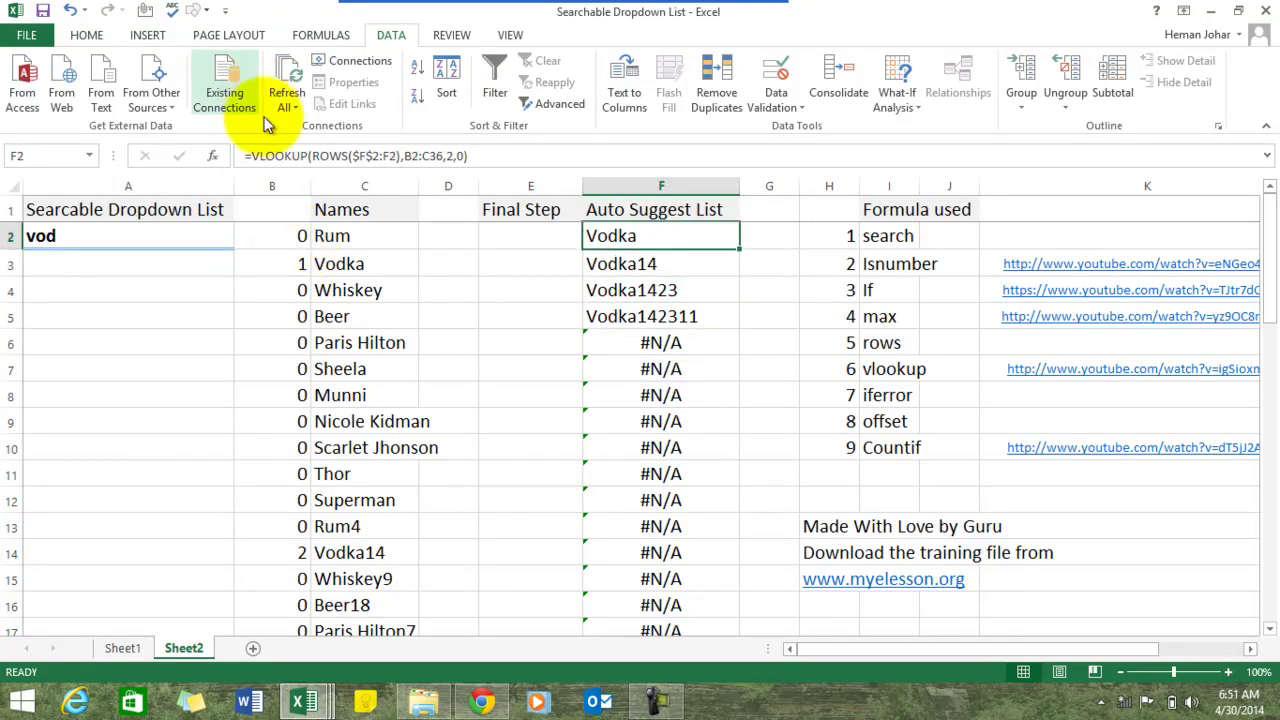
# Step: Wrap F2's formula in IFERROR with an empty-text fallback: =IFERROR(VLOOKUP(ROWS($F$2:F2),B2:C36,2,0),"")
pyautogui.click(252, 156)
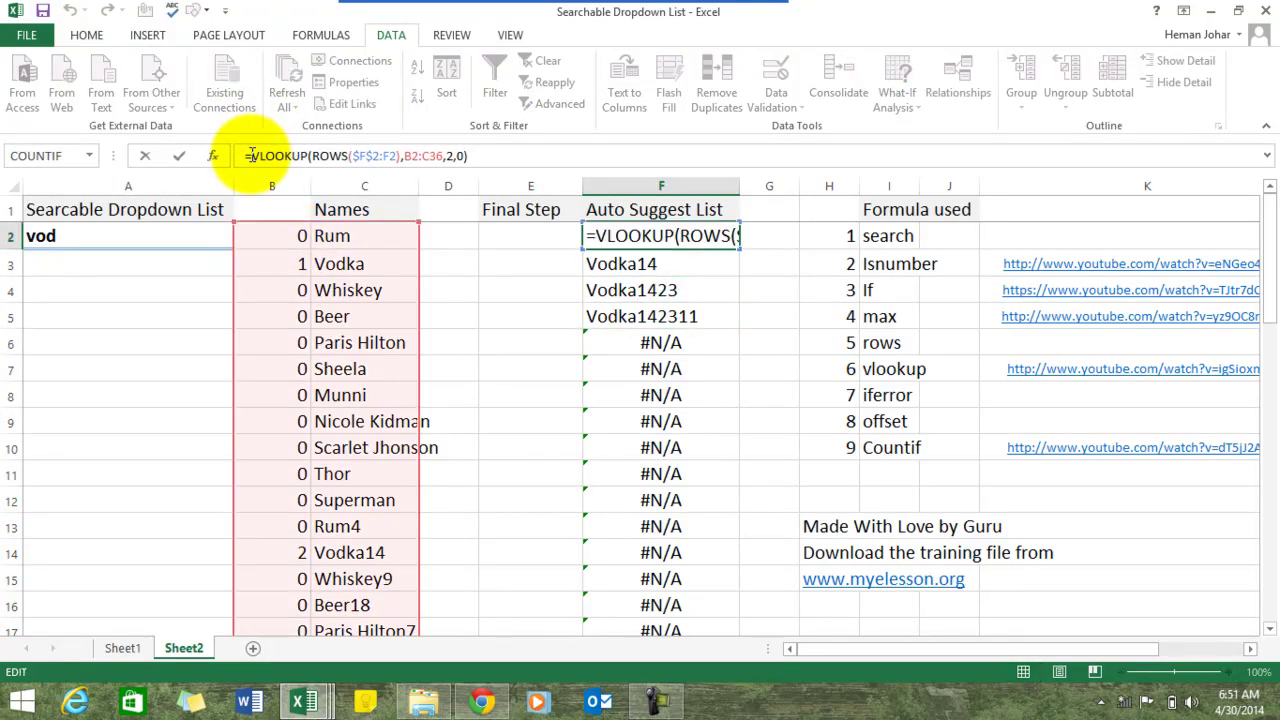
pyautogui.write('ife')
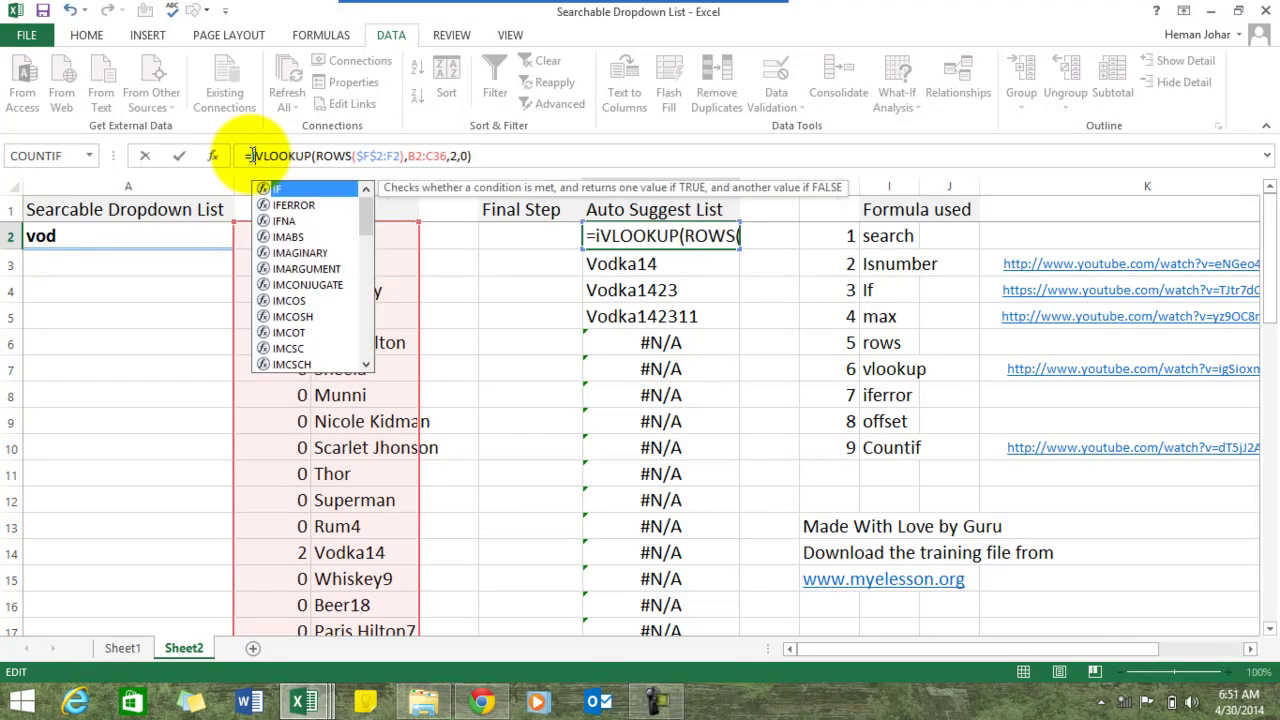
pyautogui.write('rr')
pyautogui.press('Tab')
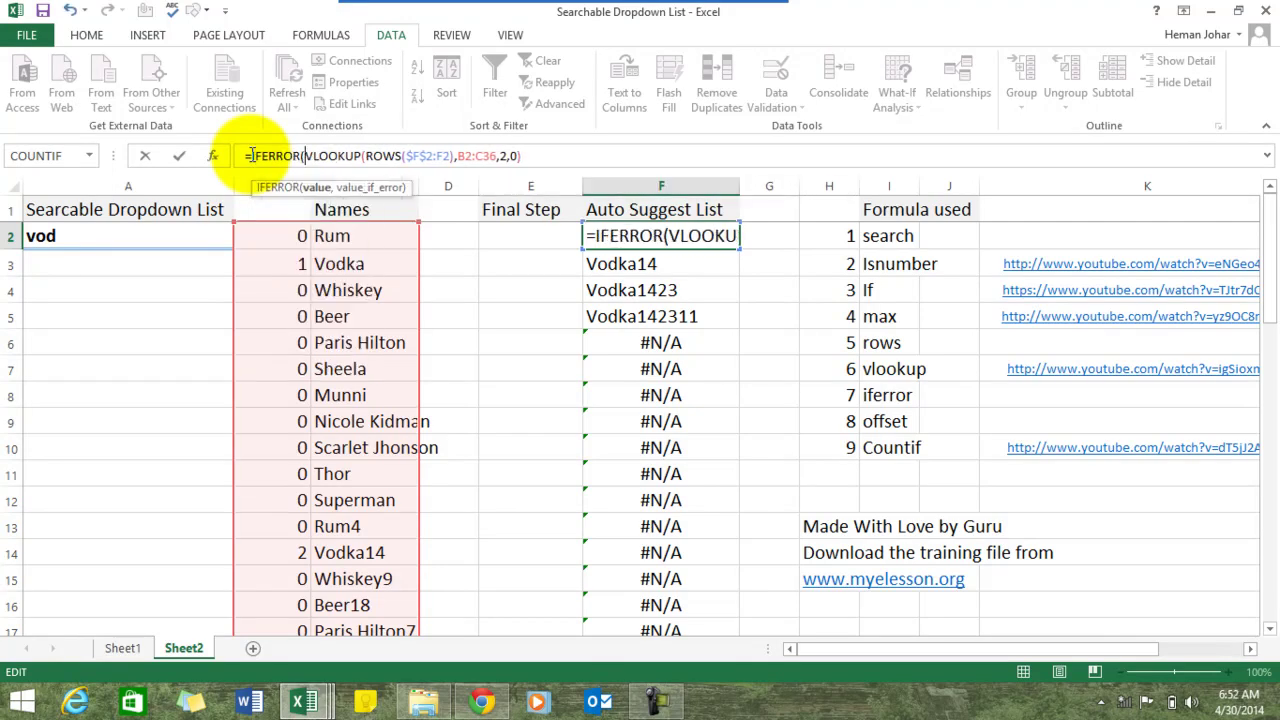
pyautogui.click(524, 155)
pyautogui.write(',')
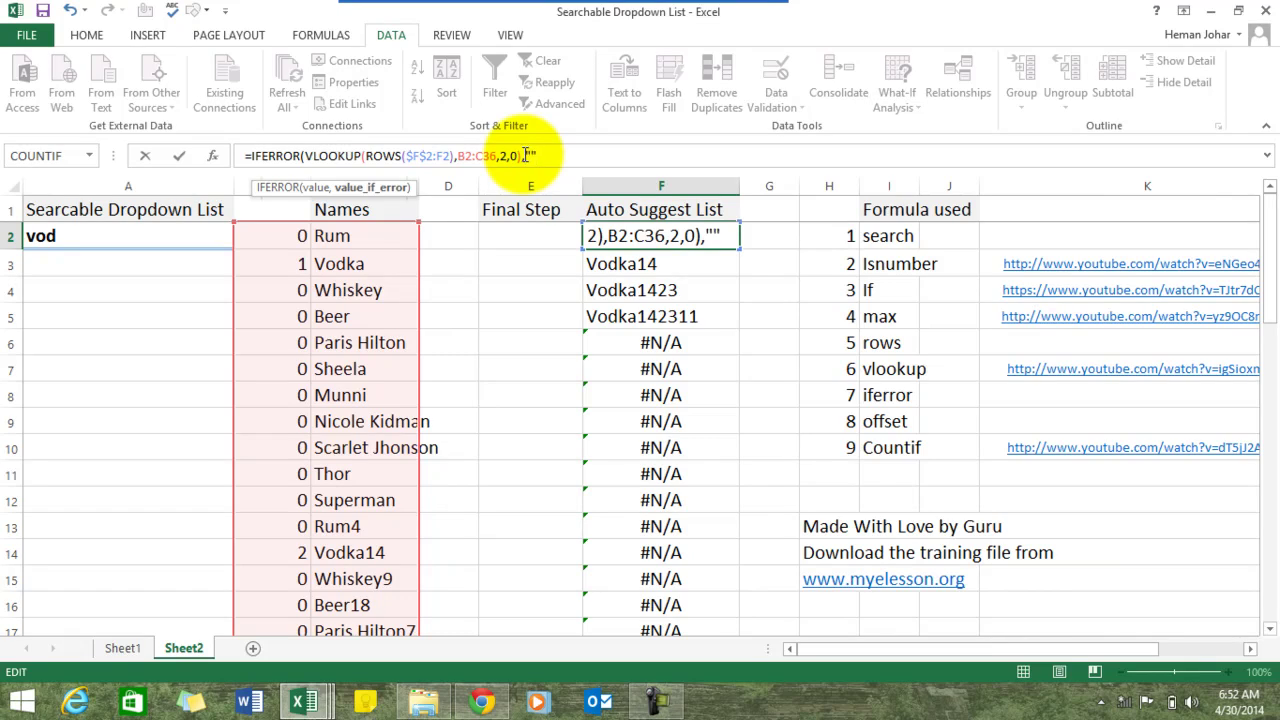
pyautogui.press('Return')
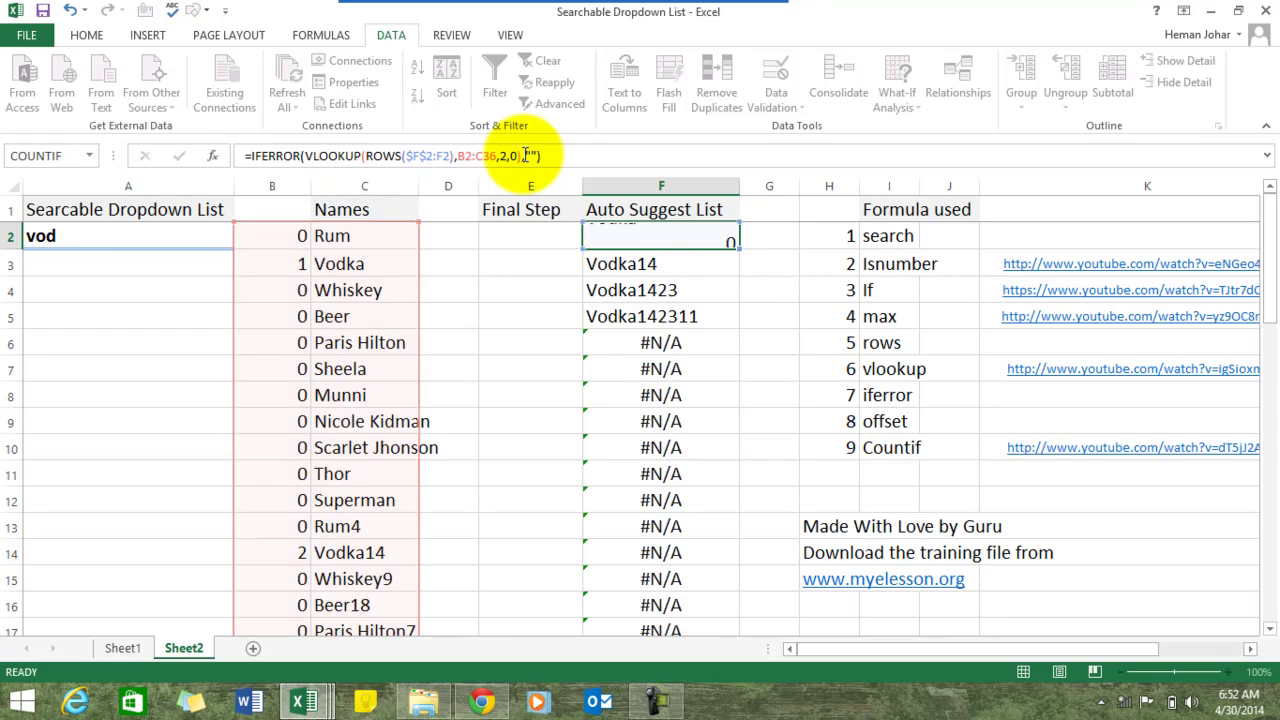
# Step: Copy the IFERROR formula from F2 down the Auto Suggest List through F36
pyautogui.press('Up')
pyautogui.hotkey('ctrl', 'c')
pyautogui.hotkey('ctrl', 'shift', 'Down')
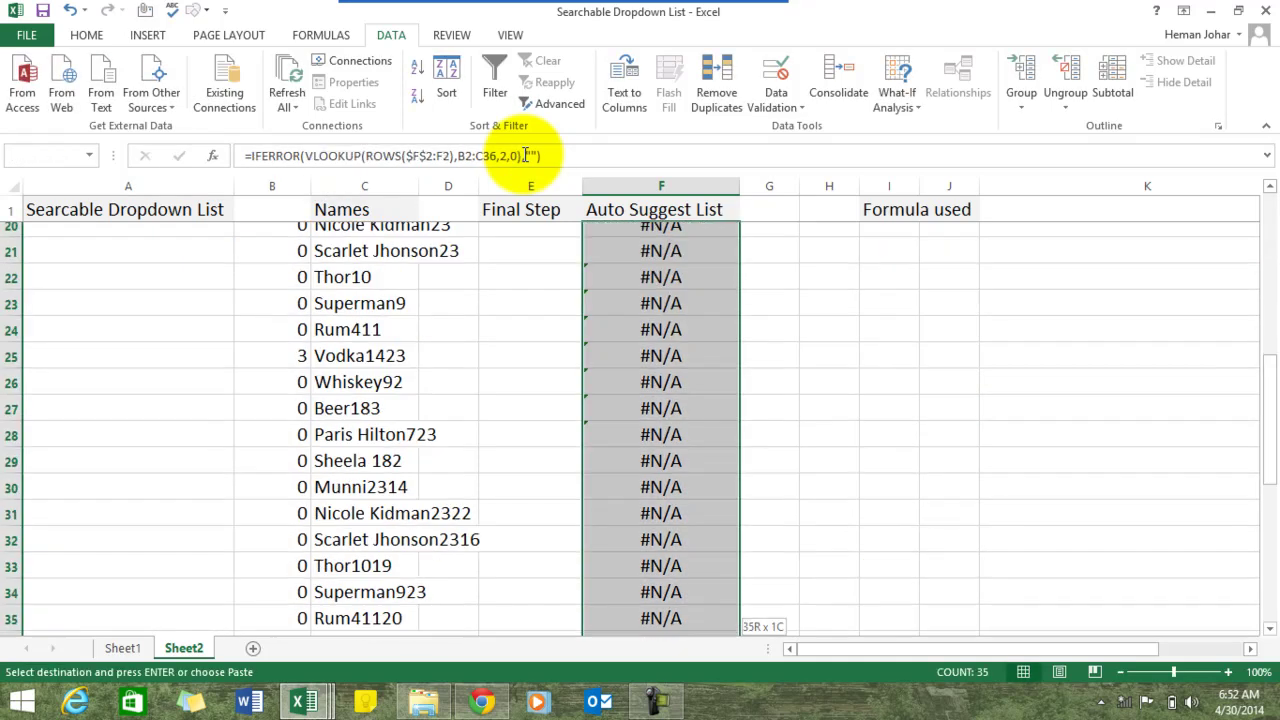
pyautogui.hotkey('ctrl', 'v')
pyautogui.hotkey('ctrl', 'Up')
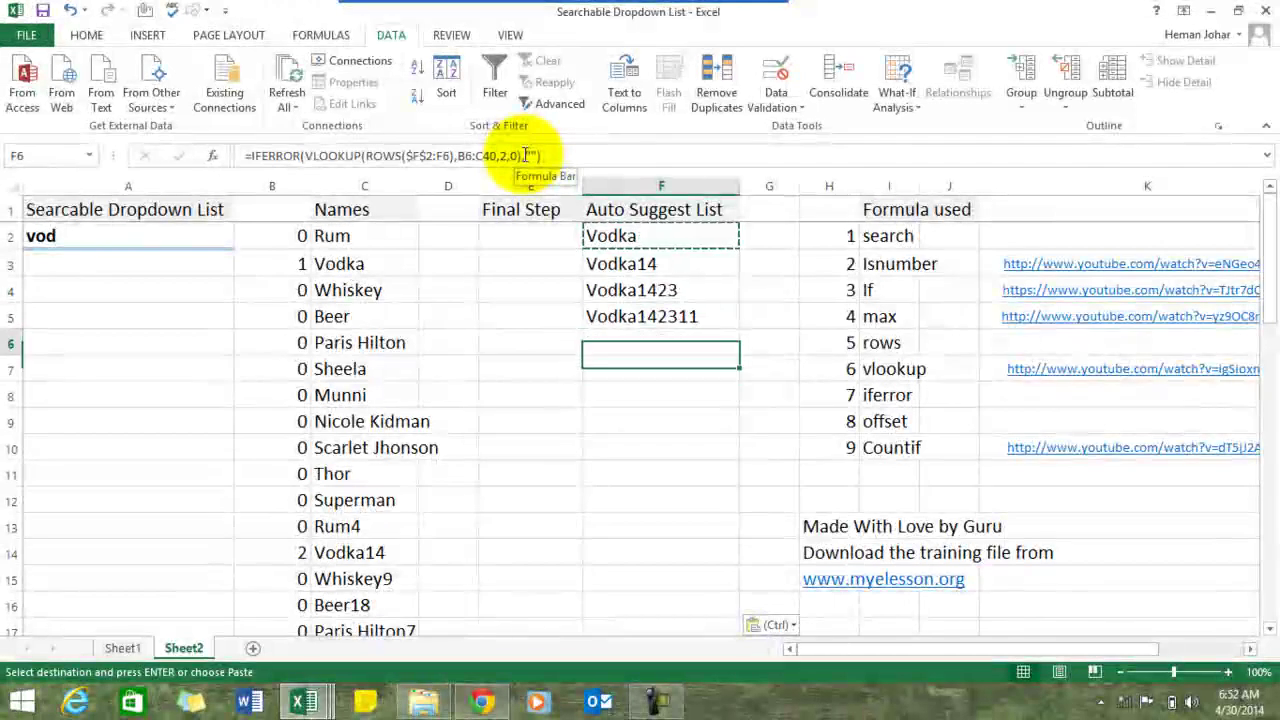
pyautogui.press('Up')
pyautogui.press('Up')
pyautogui.press('Up')
pyautogui.press('Up')
pyautogui.press('Up')
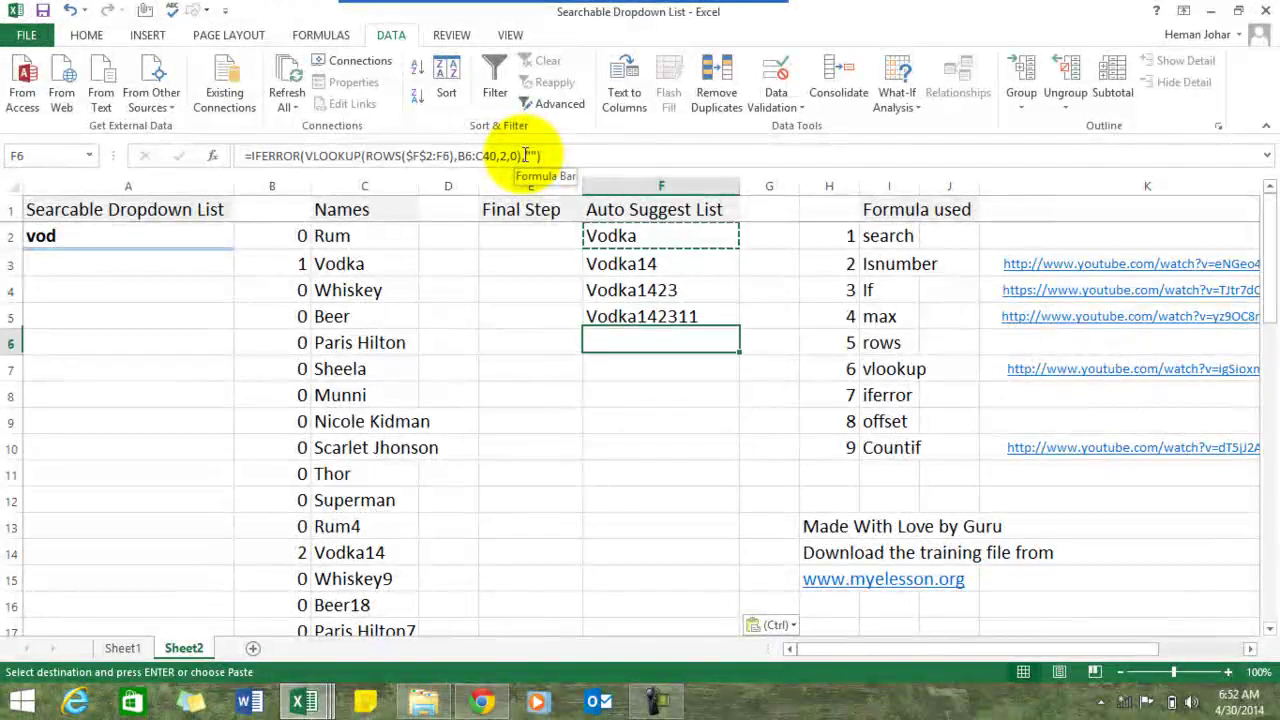
pyautogui.press('Escape')
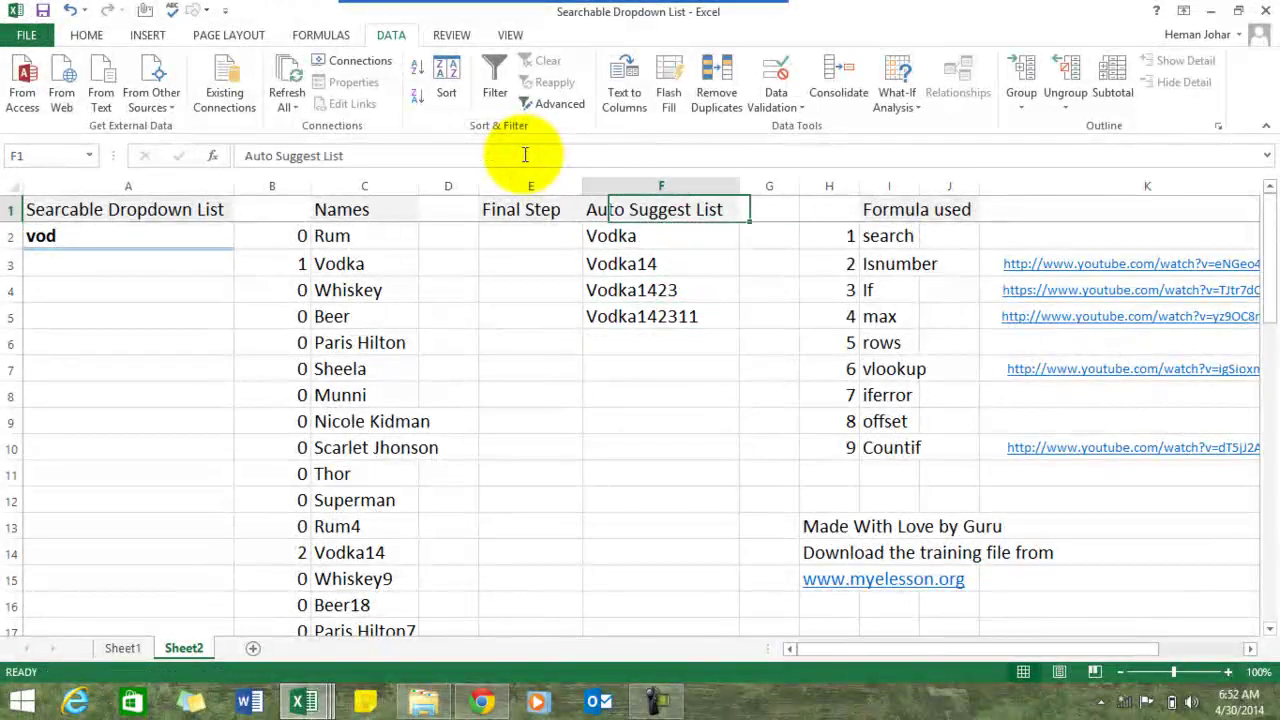
# Step: Examine the Auto Suggest List entries and their IFERROR formulas down to F6
pyautogui.press('Down')
pyautogui.press('Down')
pyautogui.press('Down')
pyautogui.press('Down')
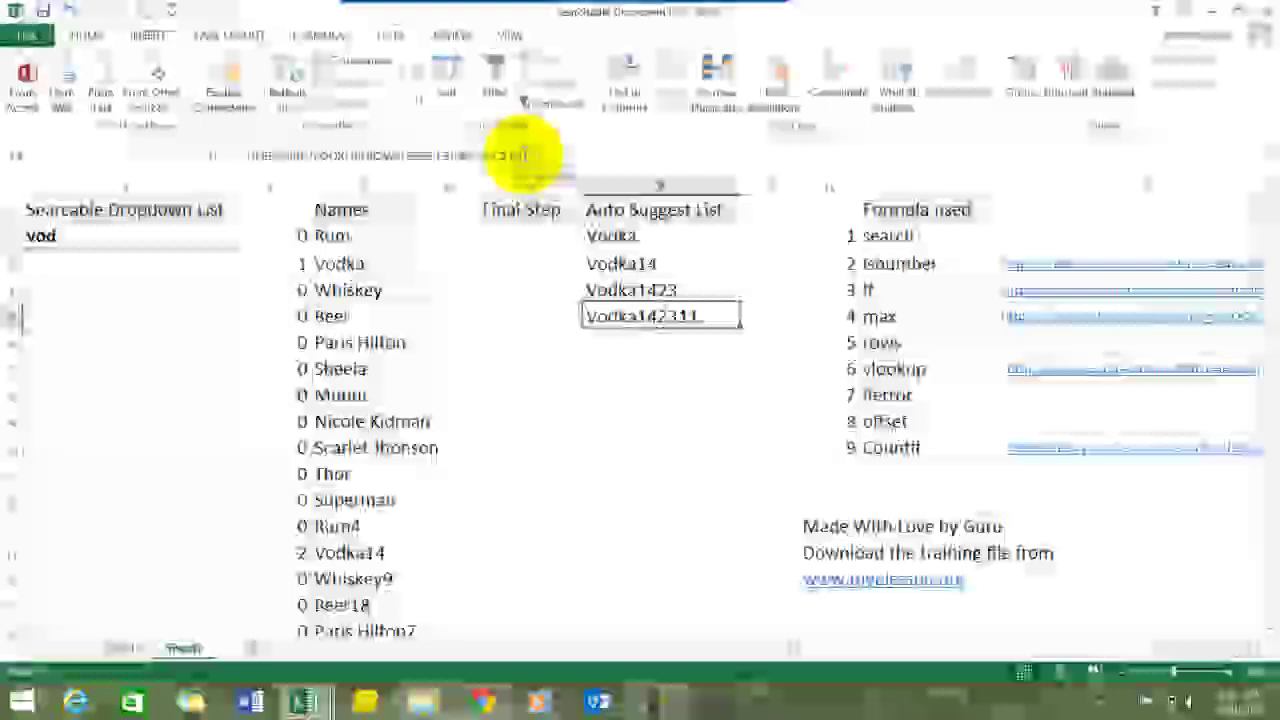
pyautogui.press('Up')
pyautogui.press('Up')
pyautogui.press('Up')
pyautogui.press('Left')
pyautogui.press('Left')
pyautogui.press('Right')
pyautogui.press('Right')
pyautogui.press('Down')
pyautogui.press('Down')
pyautogui.press('Down')
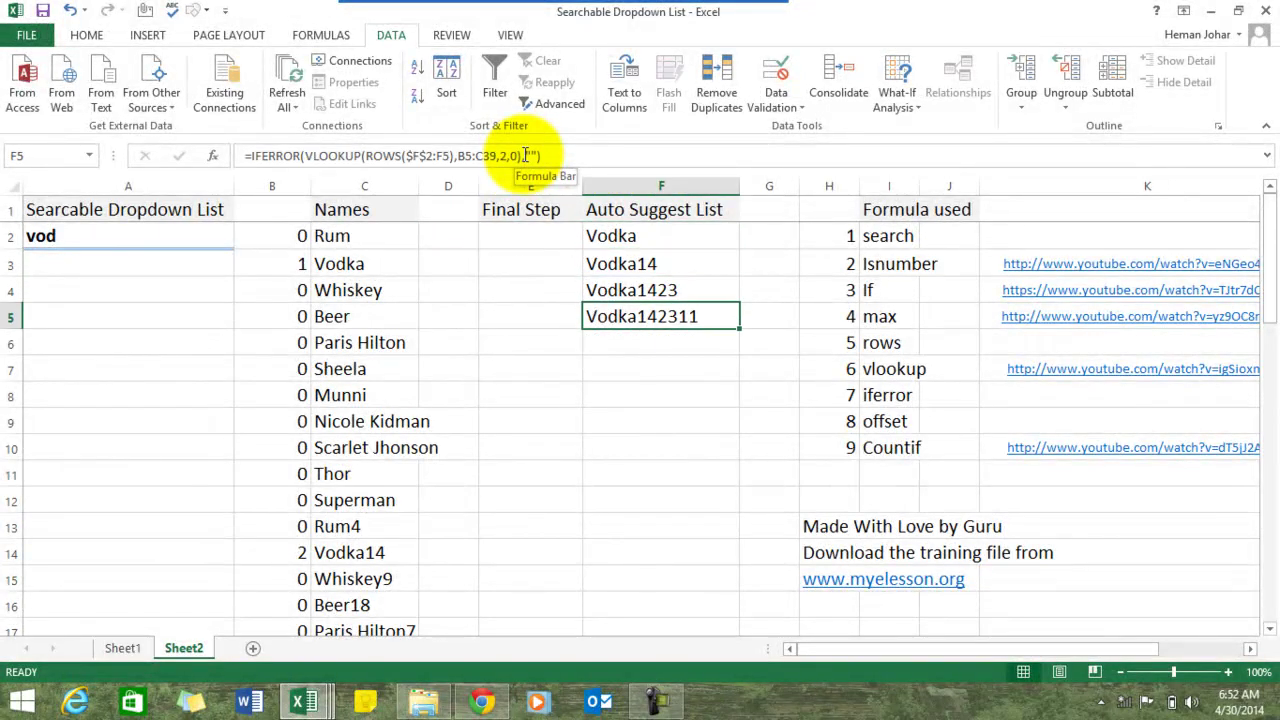
pyautogui.press('Down')
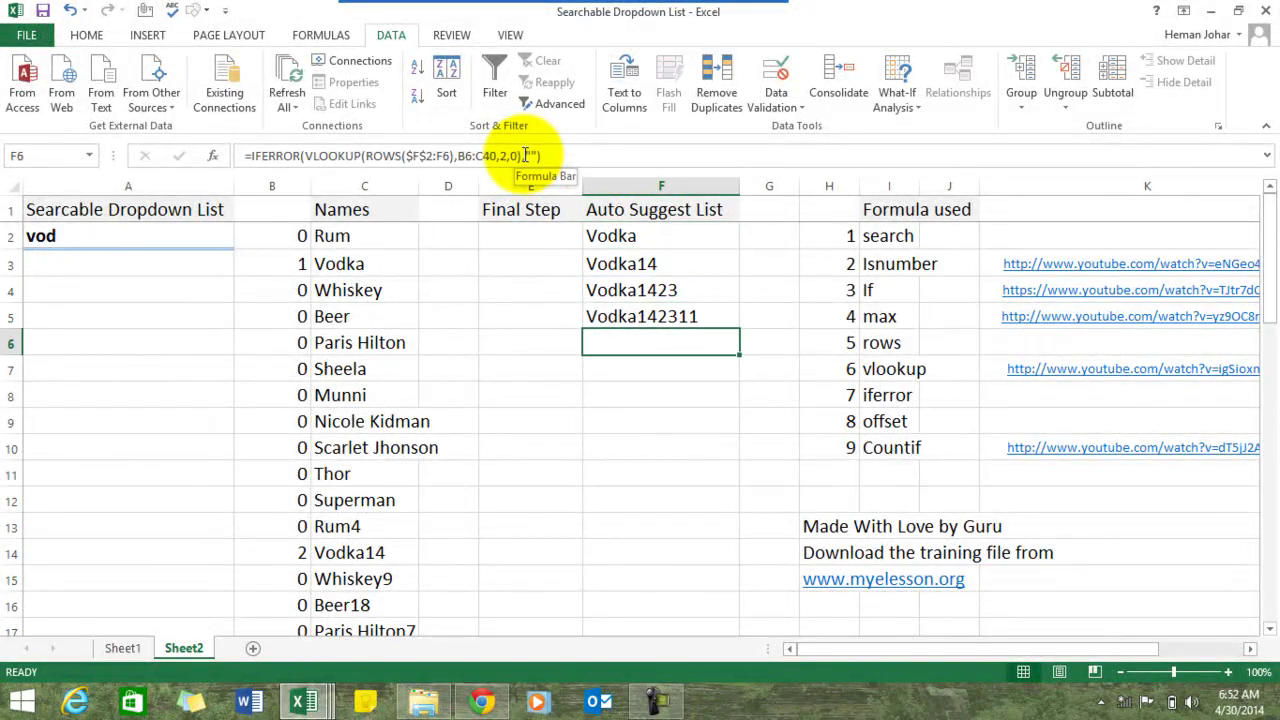
# Step: Test the suggestion list by entering pa and a in turn in search cell A2
pyautogui.click(94, 237)
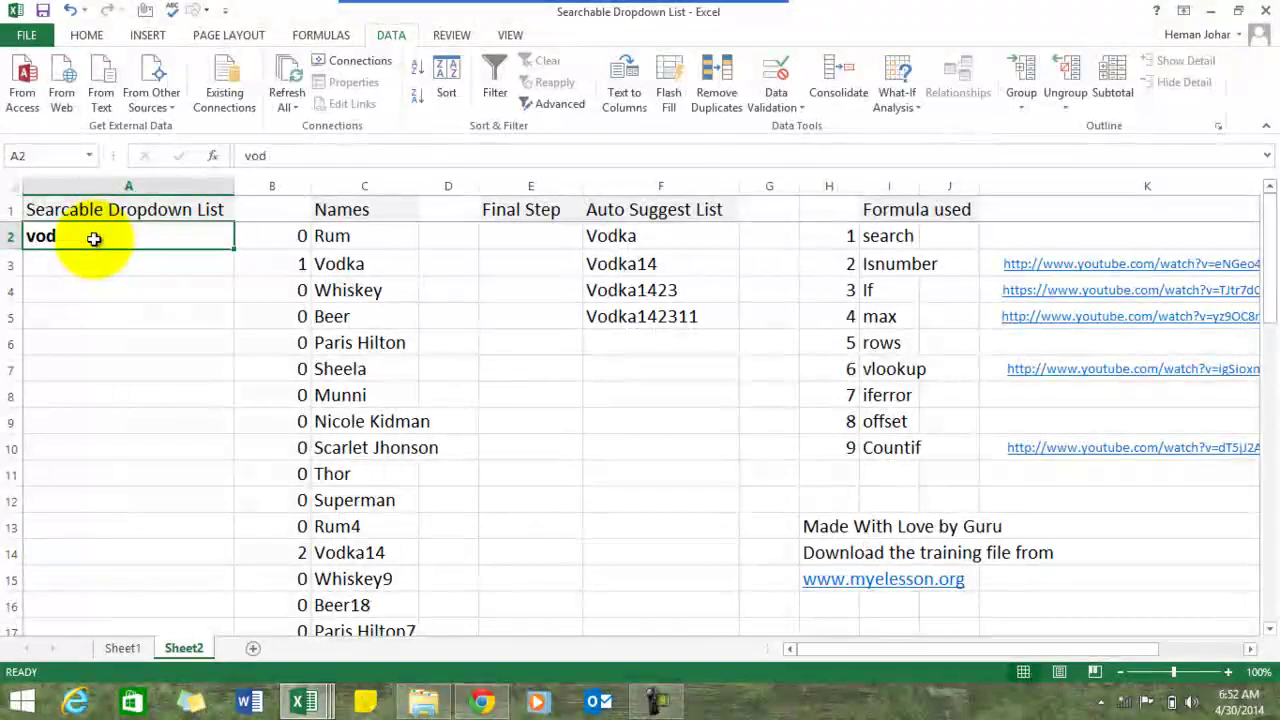
pyautogui.write('pa')
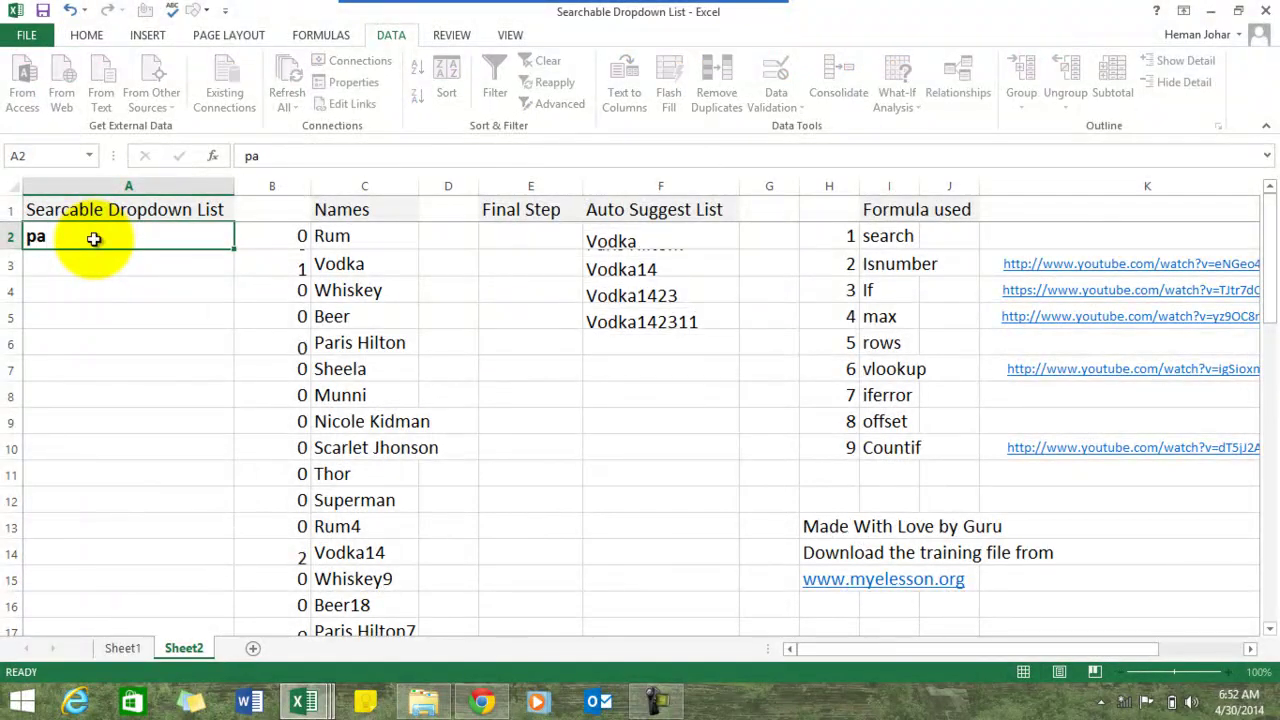
pyautogui.press('Return')
pyautogui.press('Right')
pyautogui.click(94, 238)
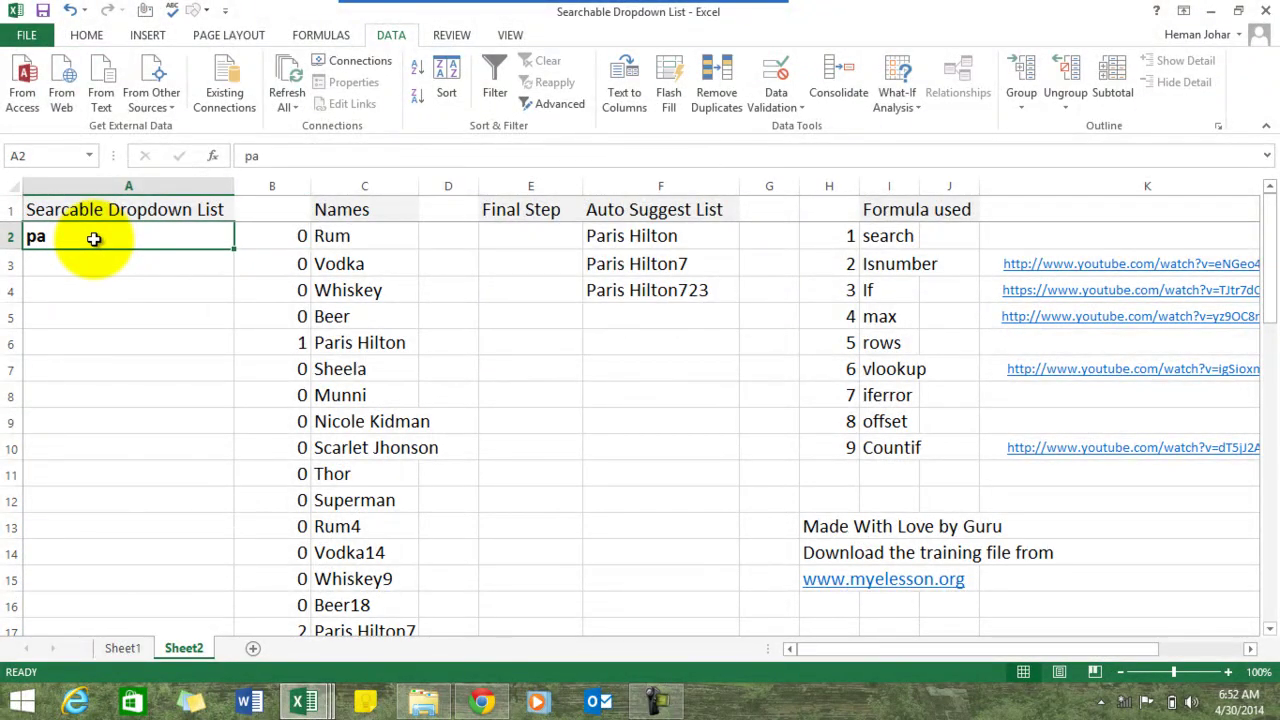
pyautogui.write('a')
pyautogui.hotkey('ctrl', 'Return')
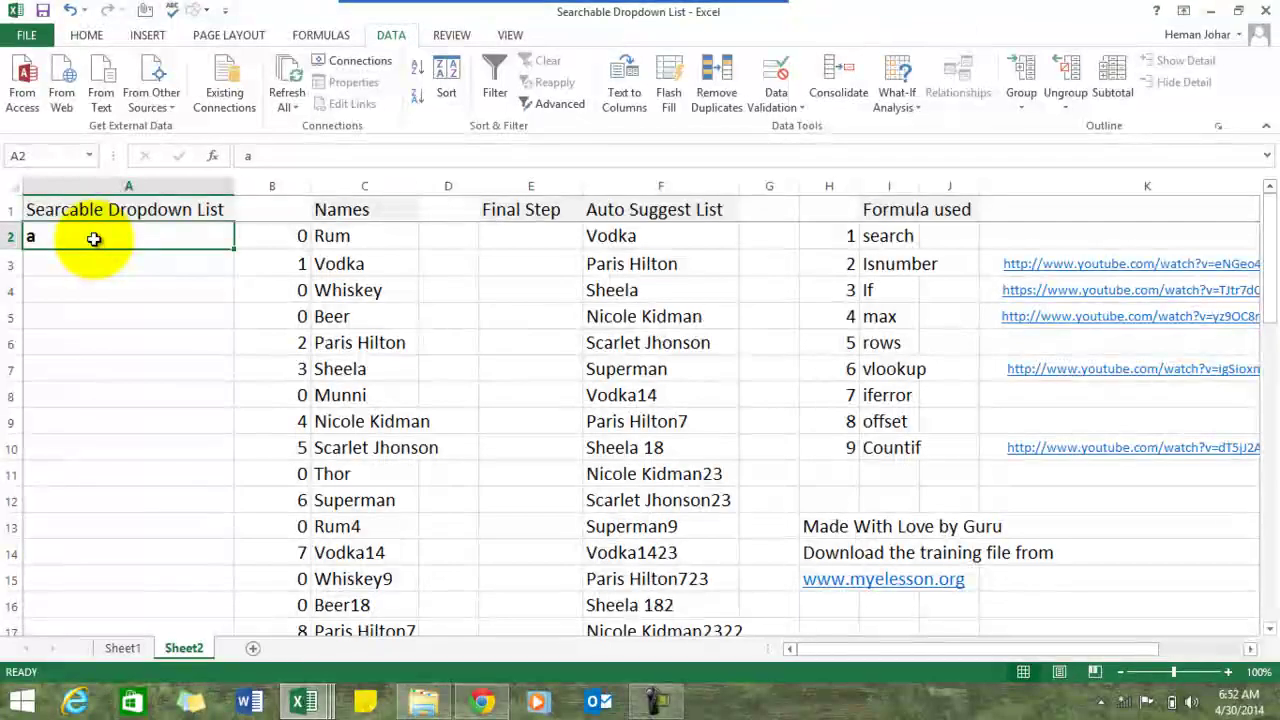
# Step: Test the suggestion list with the search letters e and i in A2
pyautogui.write('e')
pyautogui.press('Return')
pyautogui.click(94, 238)
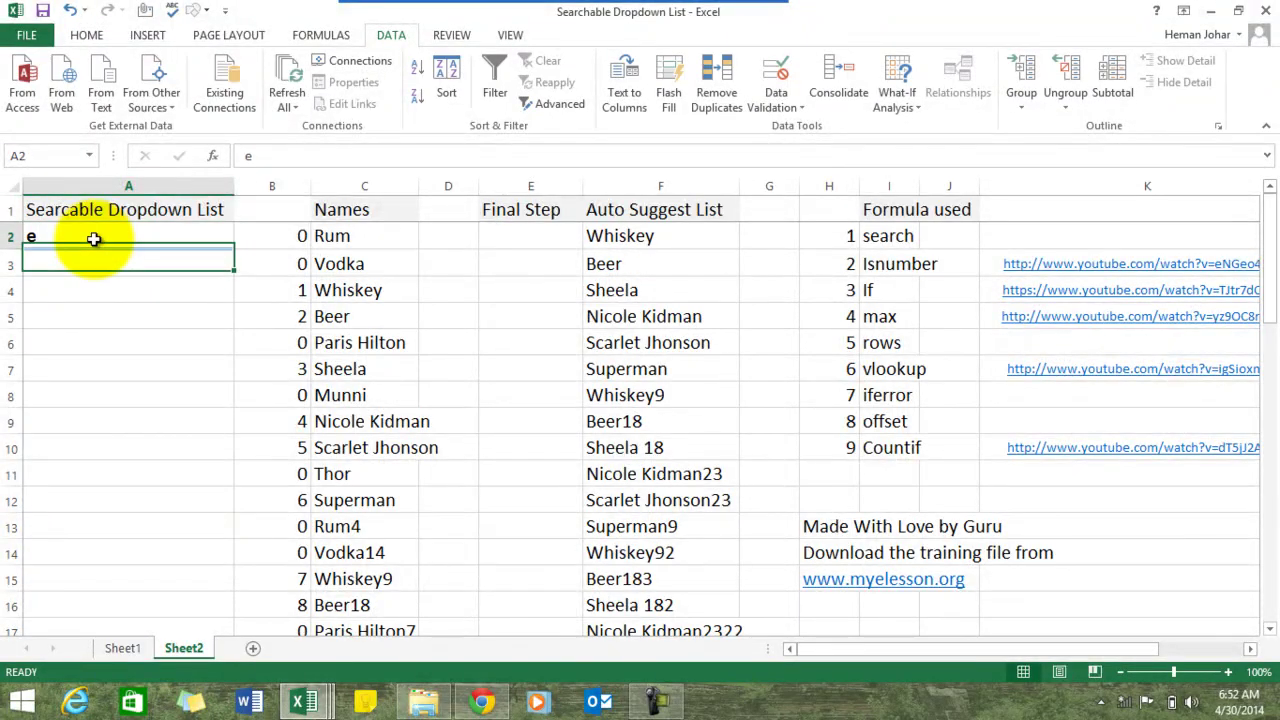
pyautogui.write('i')
pyautogui.press('Return')
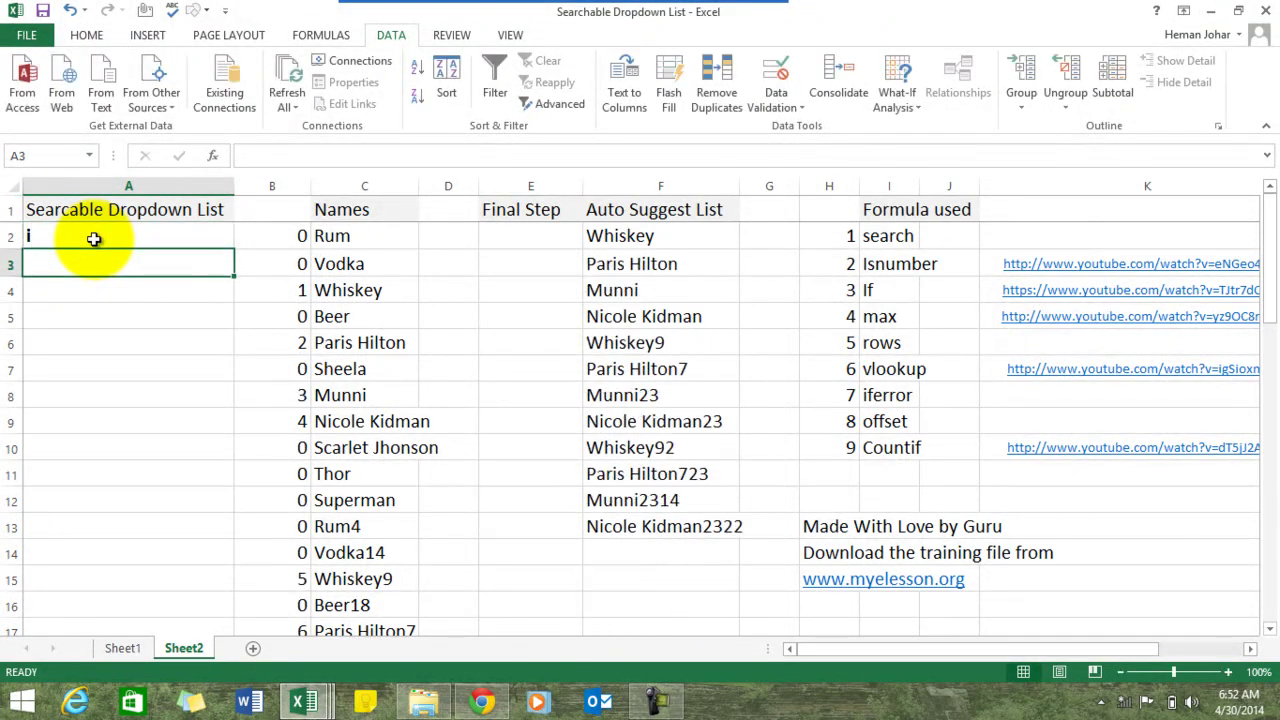
# Step: Enter the letter o in A3 and in search cell A2 to test the suggestion list
pyautogui.write('o')
pyautogui.press('Return')
pyautogui.click(94, 238)
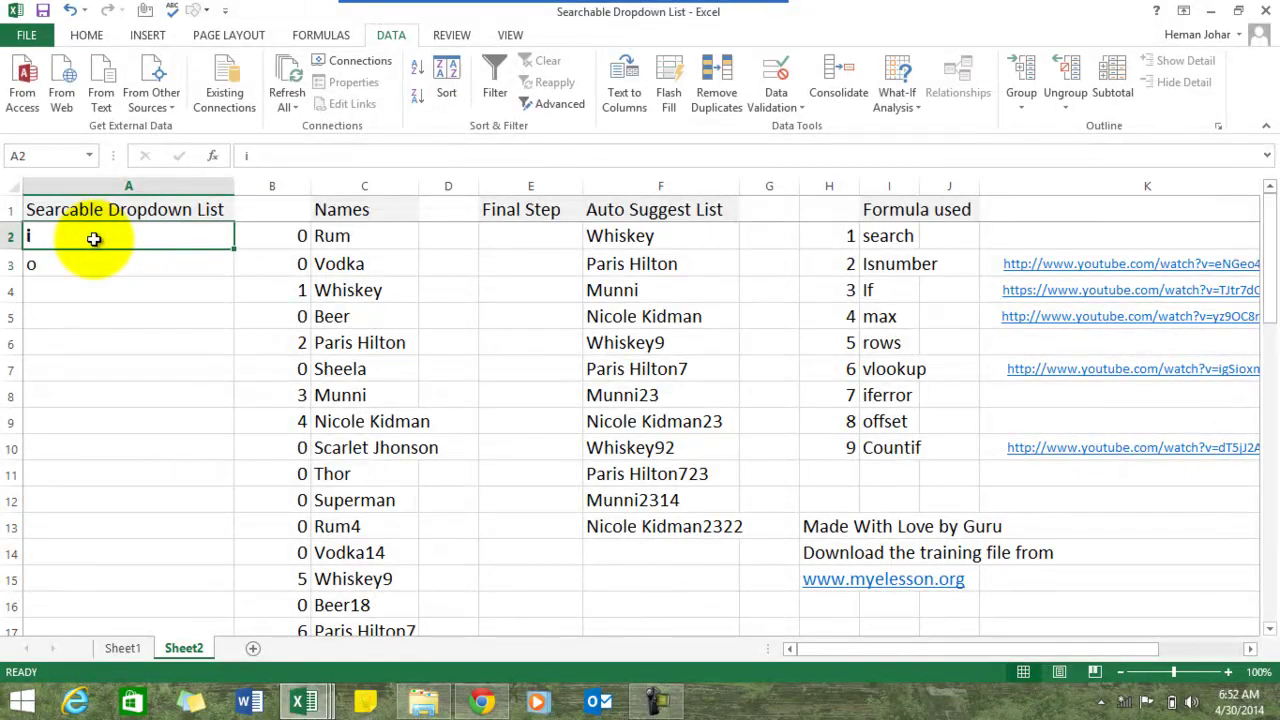
pyautogui.write('o')
pyautogui.press('Return')
pyautogui.click(94, 238)
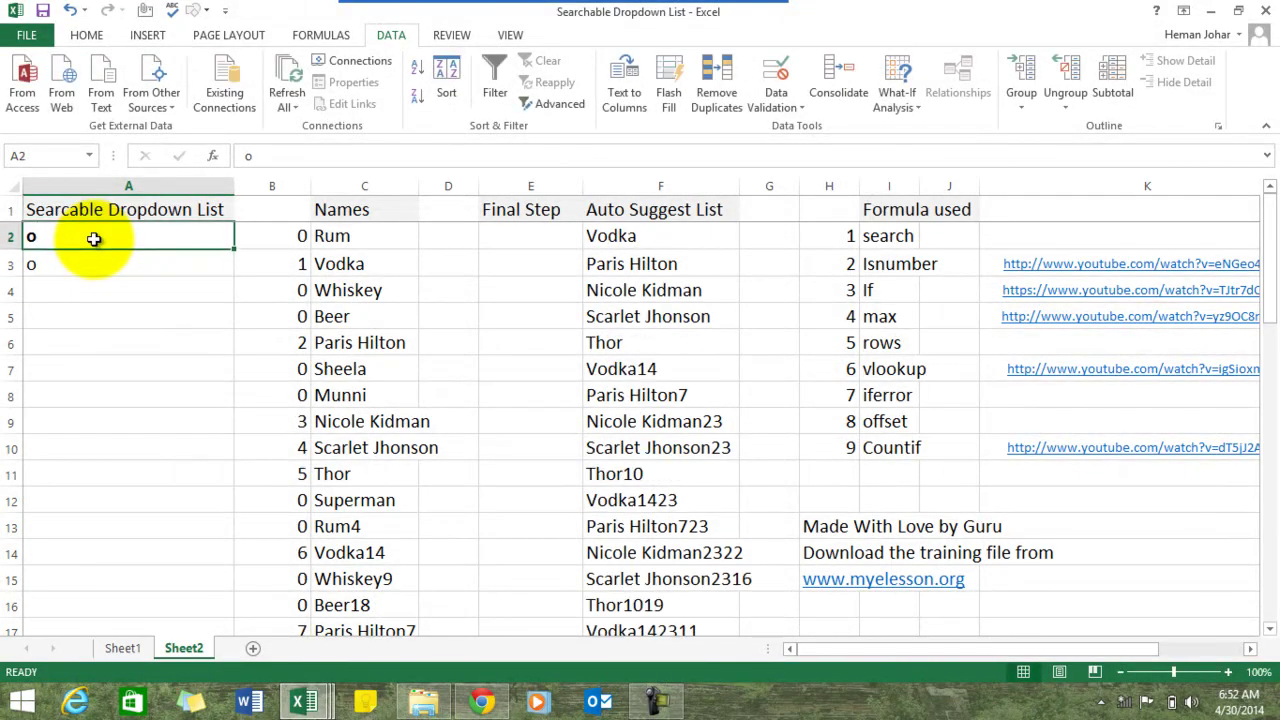
# Step: Clear the stray letter in A3 and test the suggestion list with u in search cell A2
pyautogui.write('u')
pyautogui.press('Return')
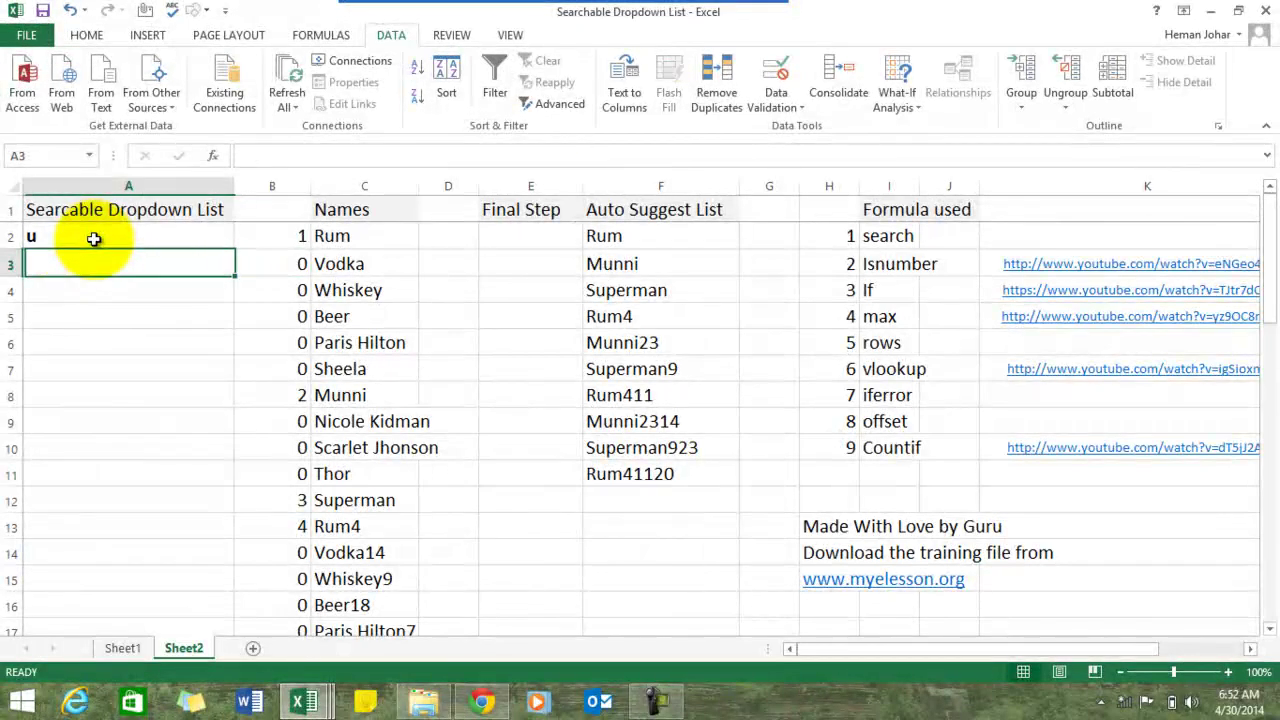
pyautogui.click(94, 238)
pyautogui.press('Right')
pyautogui.press('Right')
pyautogui.press('Right')
pyautogui.press('Right')
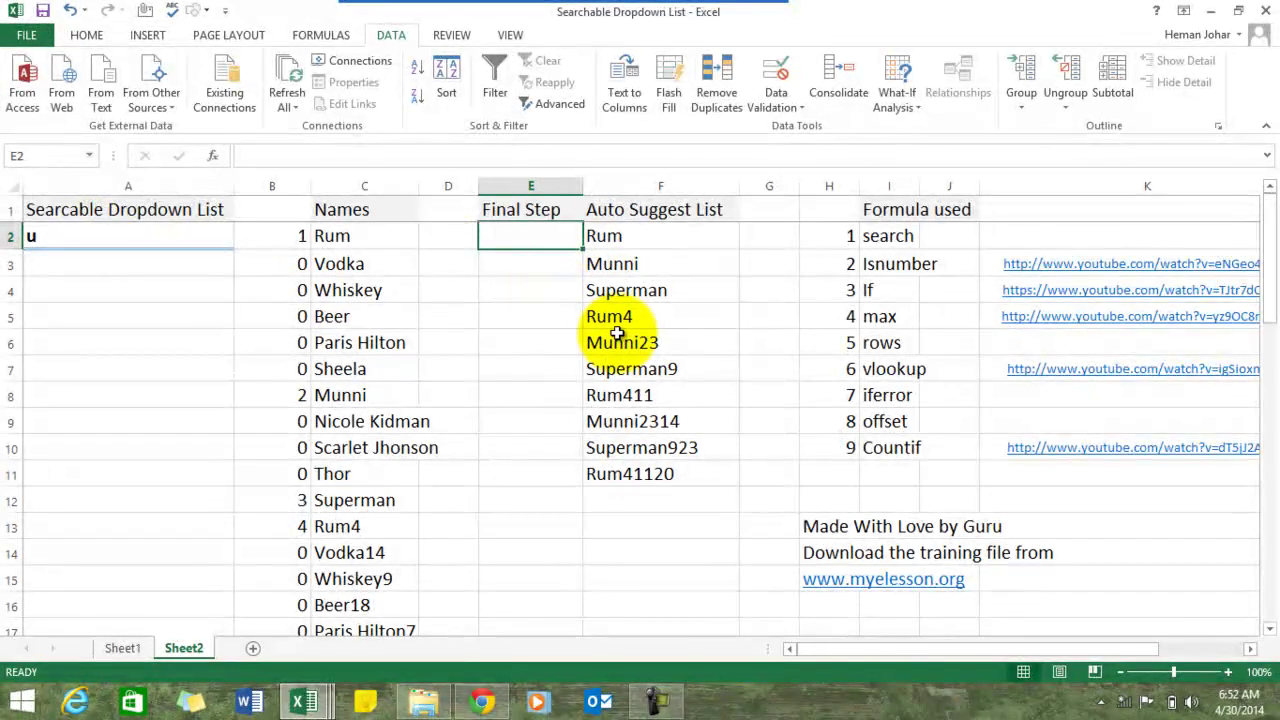
# Step: Select the suggested names in F2:F11 to examine how far the filled list extends
pyautogui.click(140, 232)
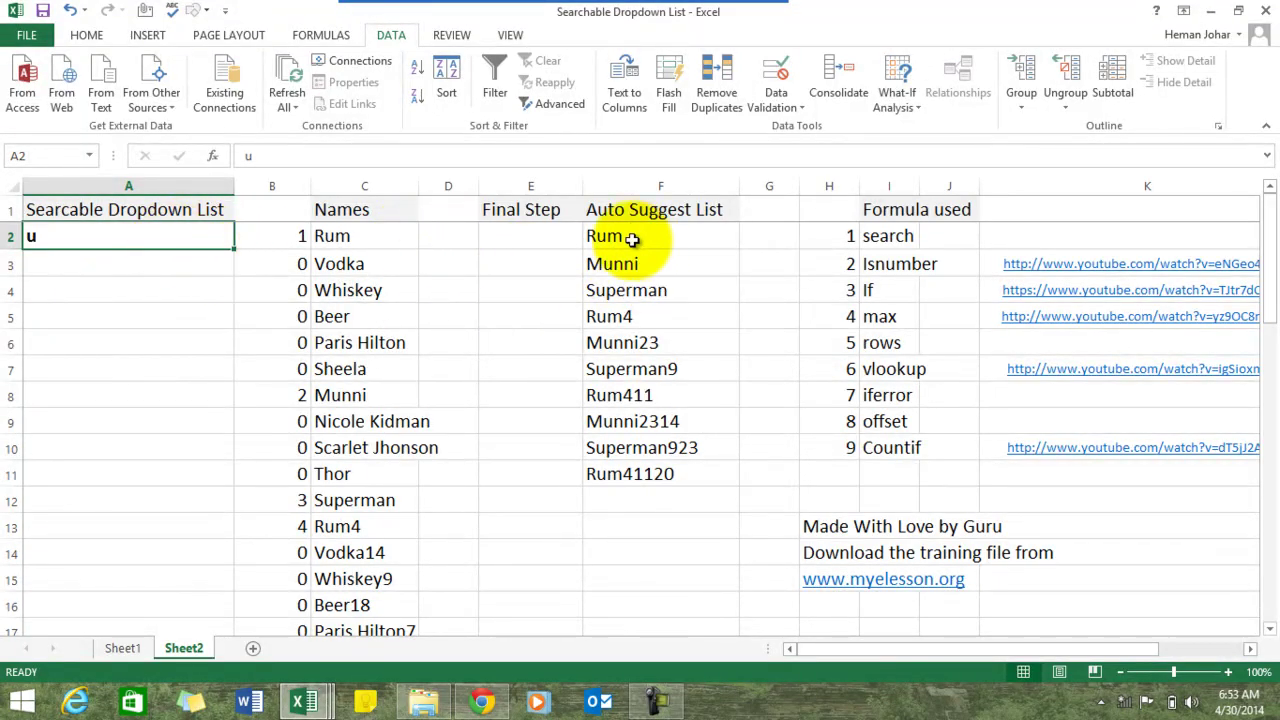
pyautogui.hotkey('shift', 'Down')
pyautogui.hotkey('shift', 'Down')
pyautogui.hotkey('shift', 'Down')
pyautogui.hotkey('shift', 'Down')
pyautogui.hotkey('shift', 'Down')
pyautogui.hotkey('shift', 'Down')
pyautogui.hotkey('shift', 'Down')
pyautogui.hotkey('shift', 'Down')
pyautogui.hotkey('shift', 'Down')
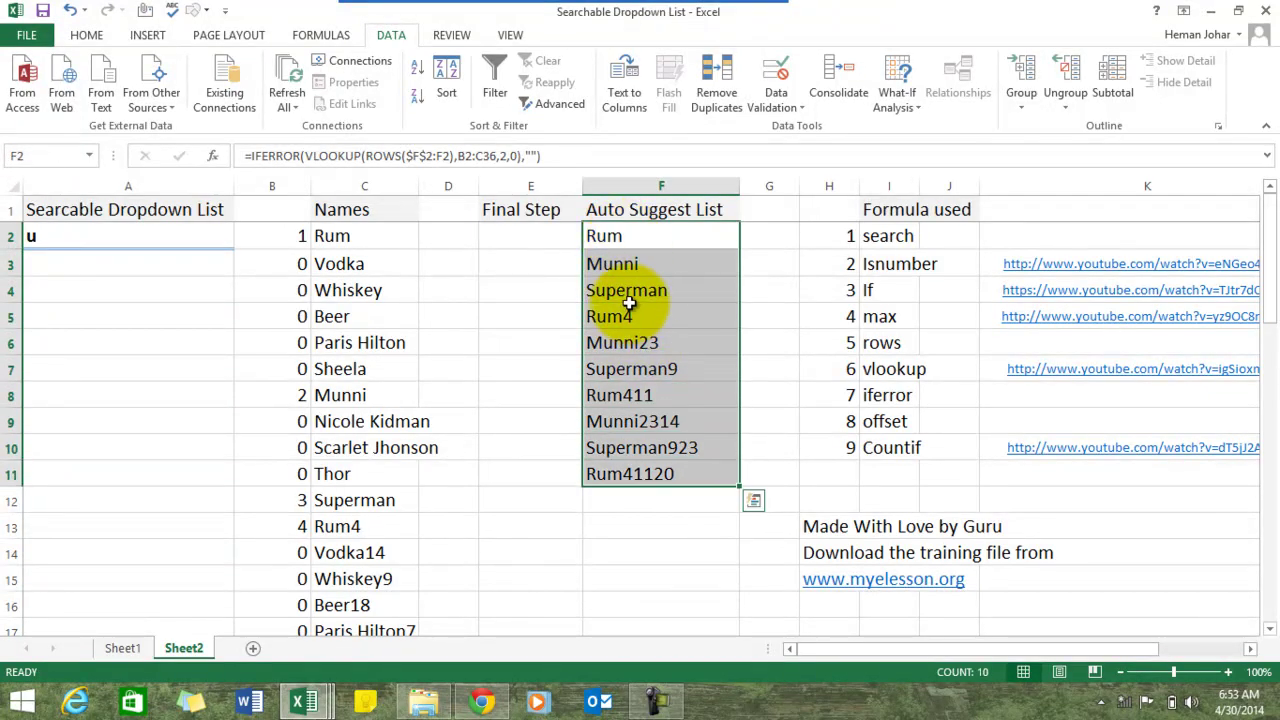
# Step: Enter e as the search text in A2
pyautogui.click(116, 236)
pyautogui.write('e')
pyautogui.press('Return')
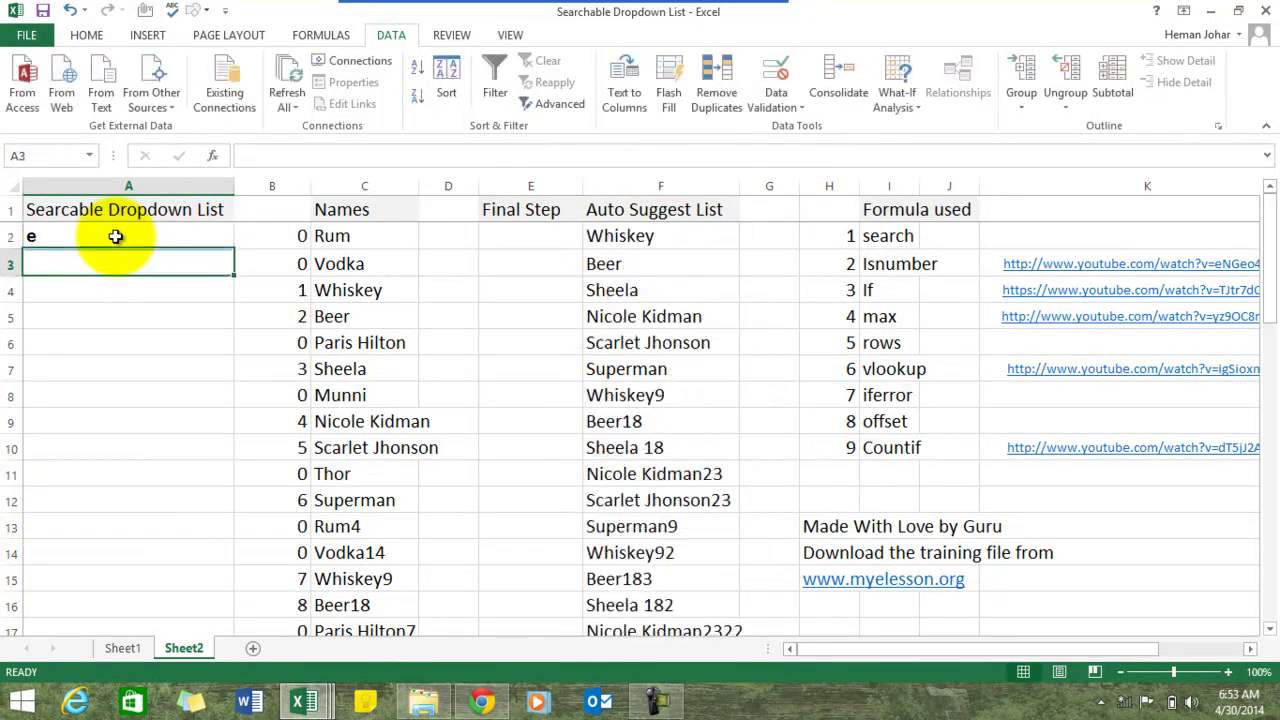
# Step: Compare the full Auto Suggest range F2:F36 with the filled portion F2:F19 by selecting each
pyautogui.press('Right')
pyautogui.press('Right')
pyautogui.press('Right')
pyautogui.press('Right')
pyautogui.press('Right')
pyautogui.press('Up')
pyautogui.hotkey('ctrl', 'shift', 'Down')
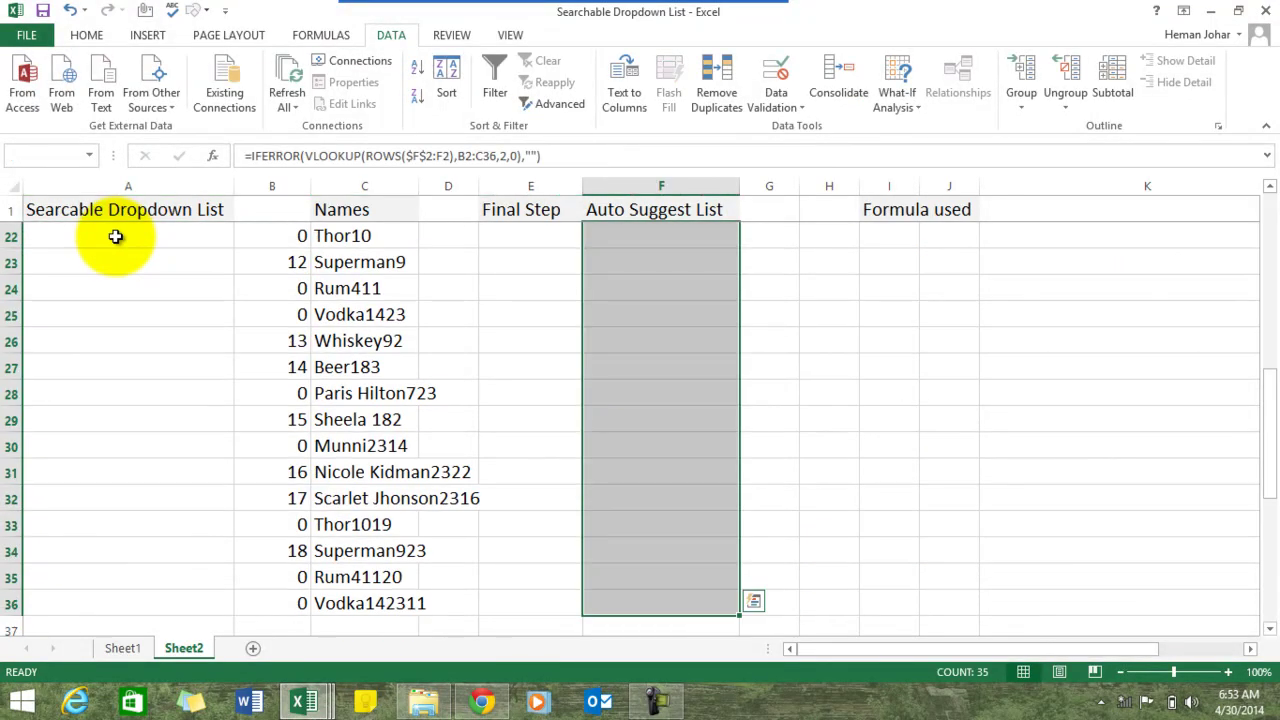
pyautogui.hotkey('shift', 'Up')
pyautogui.hotkey('shift', 'Up')
pyautogui.hotkey('shift', 'Up')
pyautogui.hotkey('shift', 'Up')
pyautogui.hotkey('shift', 'Up')
pyautogui.hotkey('shift', 'Up')
pyautogui.hotkey('shift', 'Up')
pyautogui.hotkey('shift', 'Up')
pyautogui.hotkey('shift', 'Up')
pyautogui.hotkey('shift', 'Up')
pyautogui.hotkey('shift', 'Up')
pyautogui.hotkey('shift', 'Up')
pyautogui.hotkey('shift', 'Up')
pyautogui.hotkey('shift', 'Up')
pyautogui.hotkey('shift', 'Up')
pyautogui.hotkey('shift', 'Up')
pyautogui.hotkey('shift', 'Up')
pyautogui.hotkey('shift', 'Up')
pyautogui.hotkey('shift', 'Up')
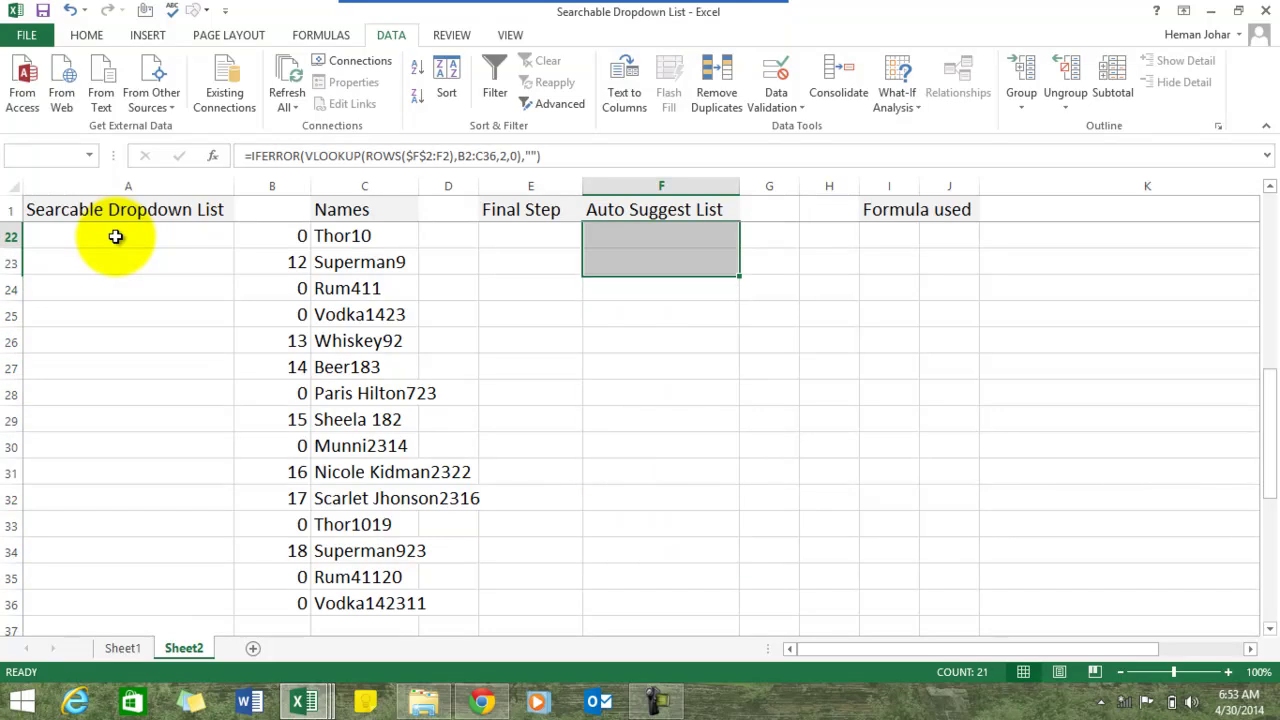
pyautogui.hotkey('shift', 'Down')
pyautogui.hotkey('shift', 'Down')
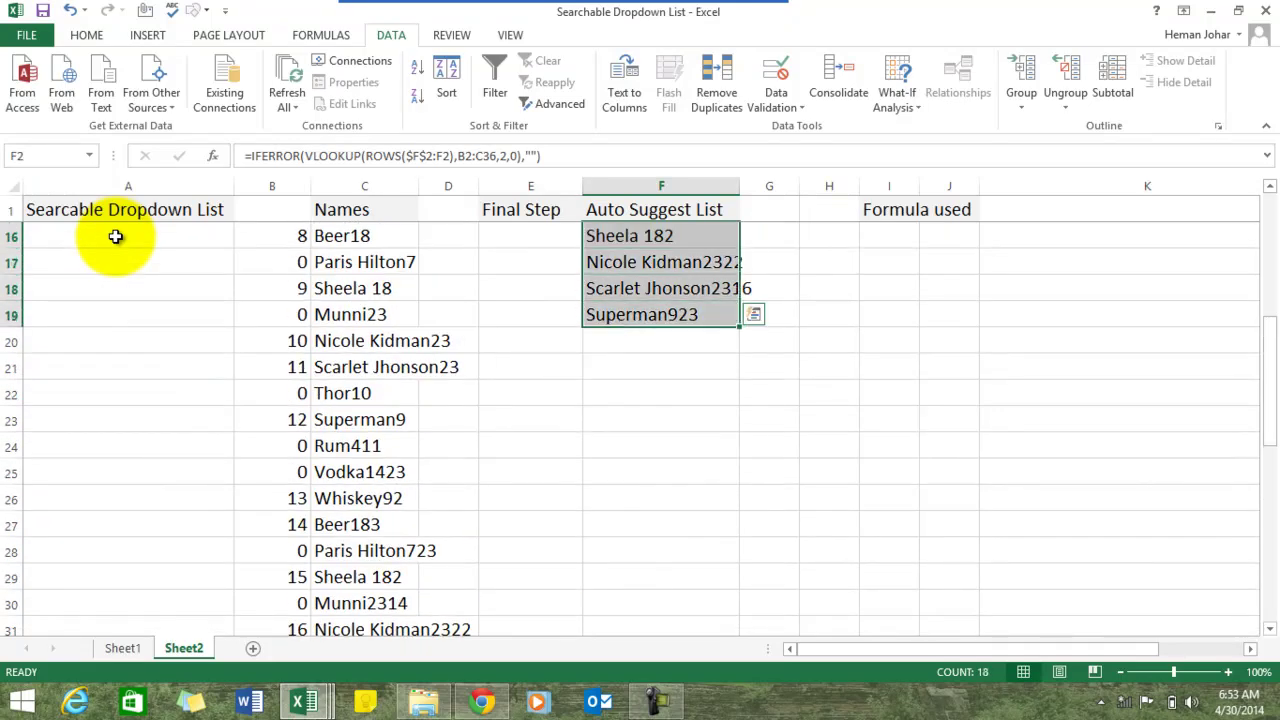
pyautogui.press('Up')
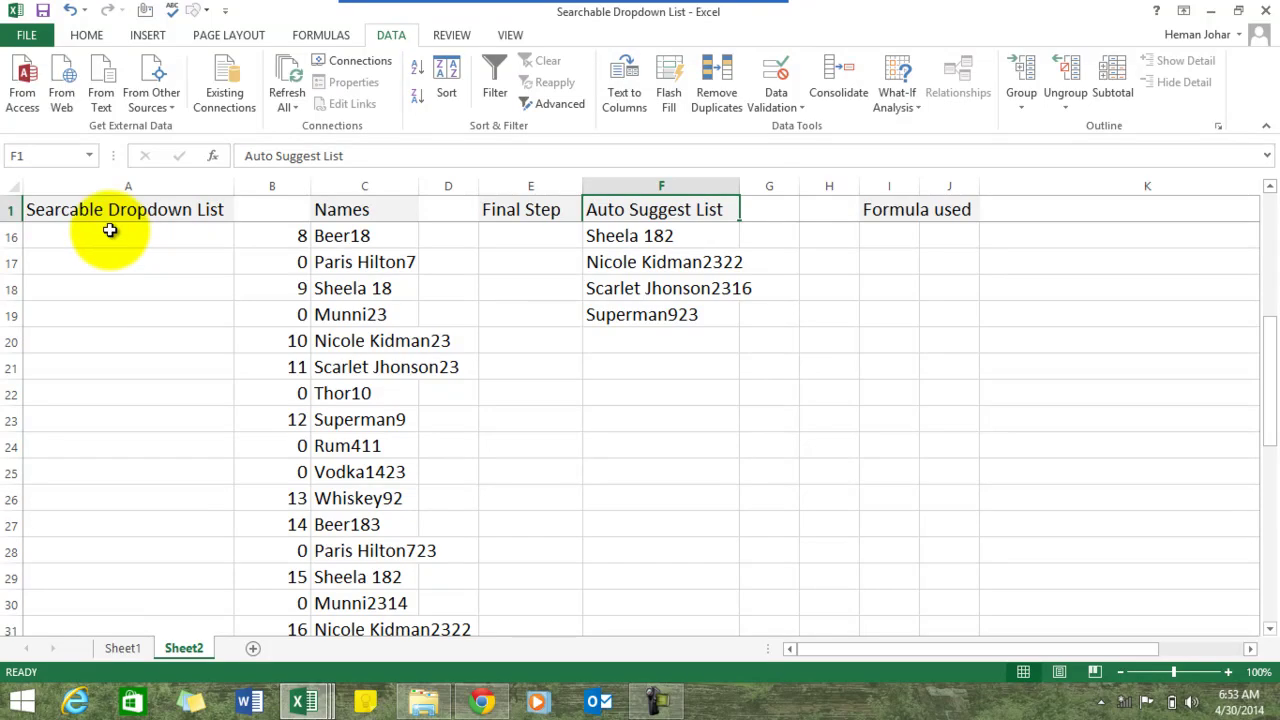
# Step: Start an OFFSET formula in E2 with F2 as the reference, leaving the rows and cols arguments empty
pyautogui.click(110, 232)
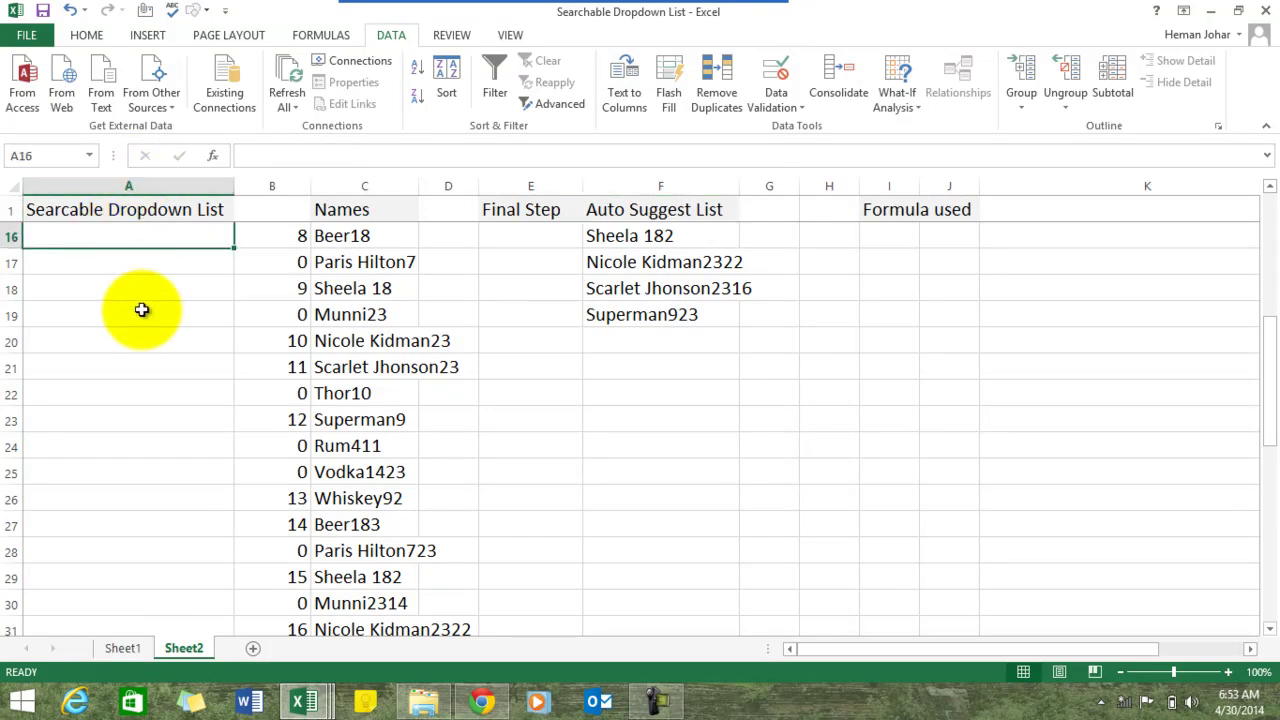
pyautogui.scroll(1, 179, 325)
pyautogui.press('Up')
pyautogui.press('Up')
pyautogui.press('Up')
pyautogui.press('Up')
pyautogui.press('Up')
pyautogui.press('Up')
pyautogui.press('Up')
pyautogui.press('Up')
pyautogui.press('Up')
pyautogui.press('Up')
pyautogui.press('Up')
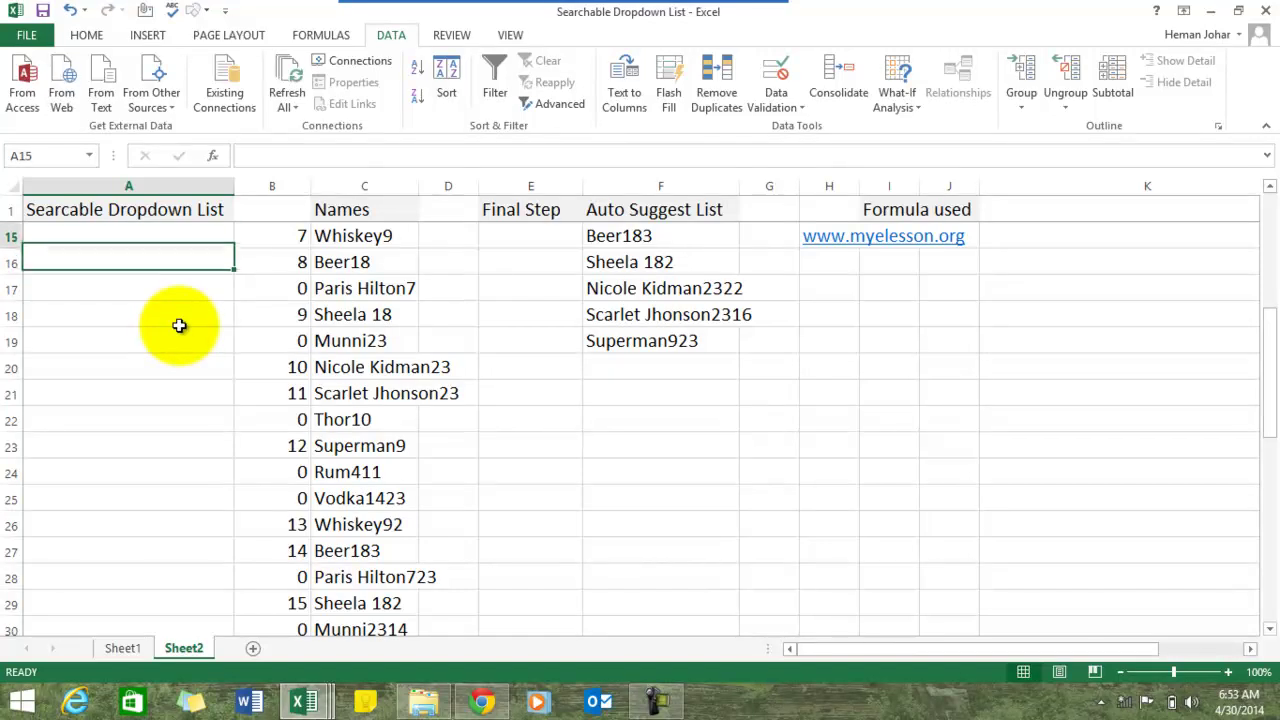
pyautogui.press('Up')
pyautogui.press('Up')
pyautogui.press('Up')
pyautogui.press('Up')
pyautogui.press('Down')
pyautogui.press('Right')
pyautogui.press('Right')
pyautogui.press('Right')
pyautogui.press('Right')
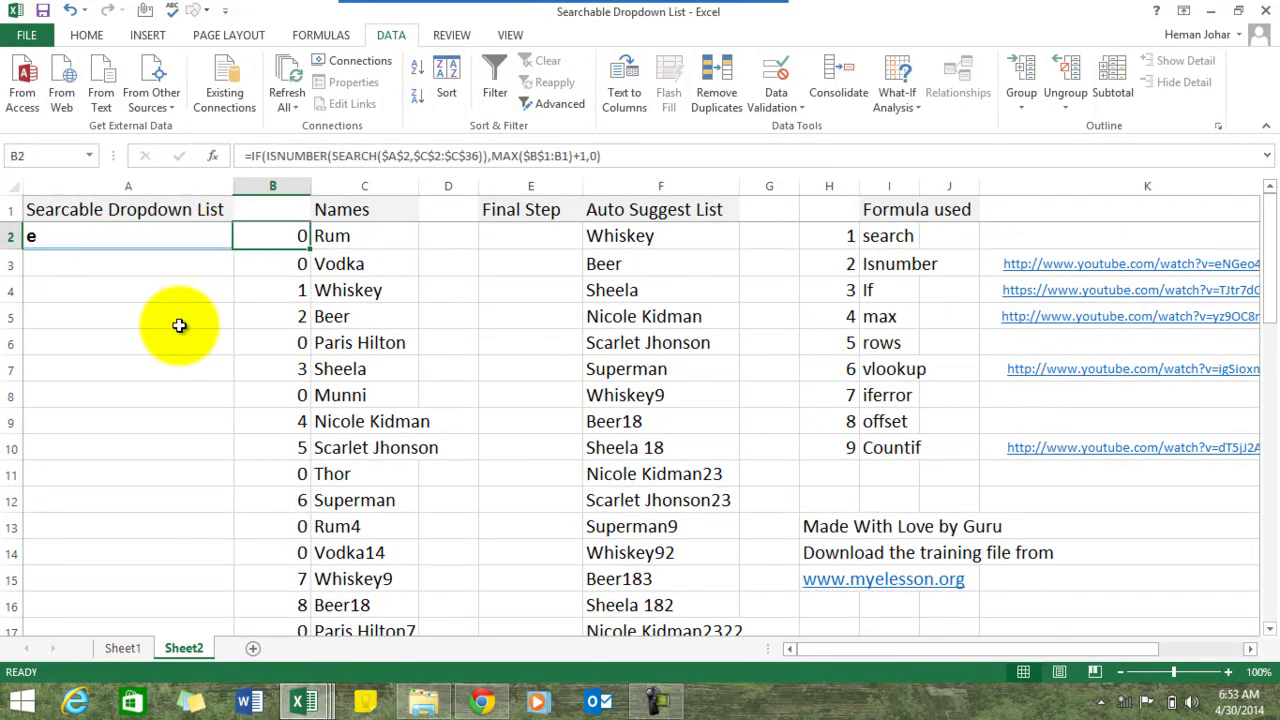
pyautogui.write('=off')
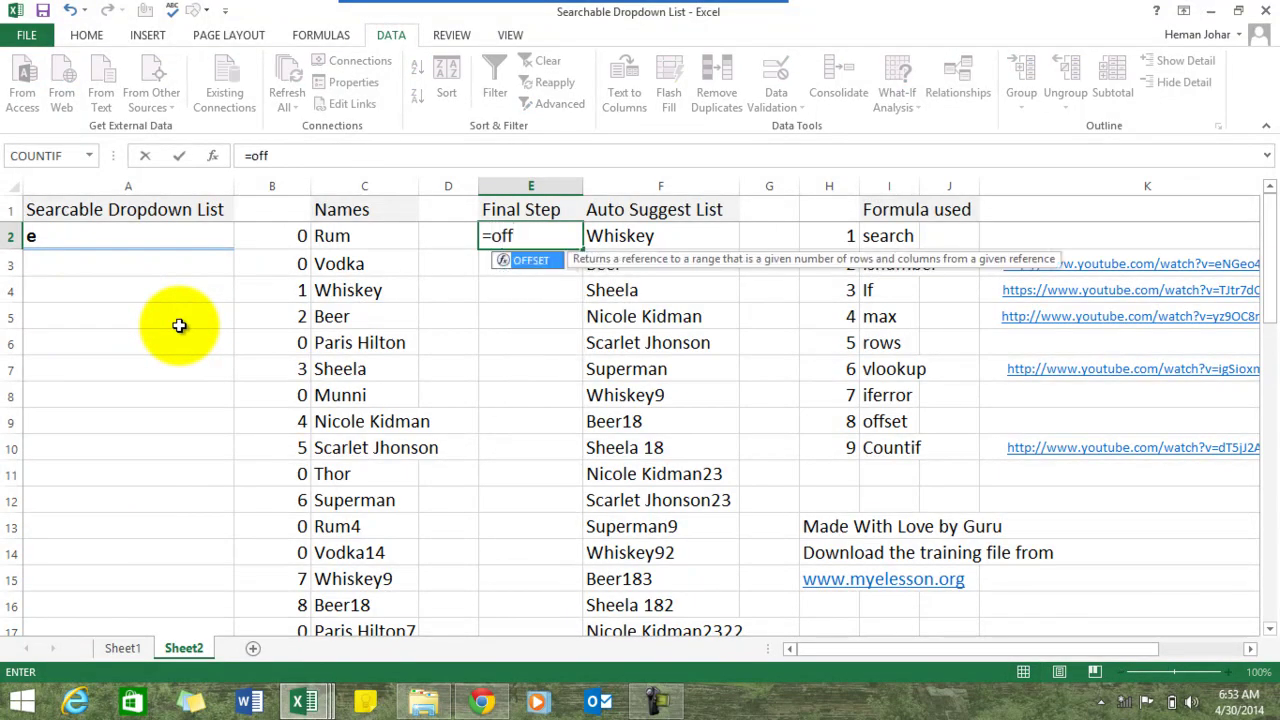
pyautogui.press('Tab')
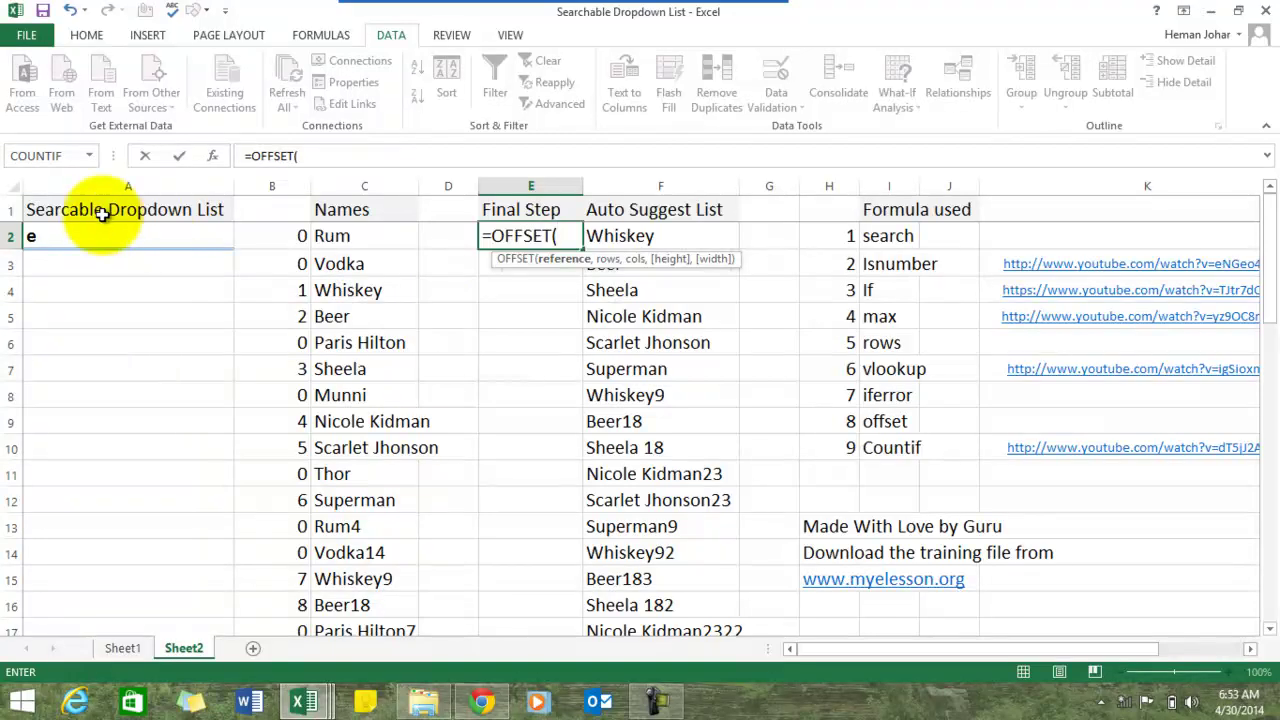
pyautogui.click(640, 237)
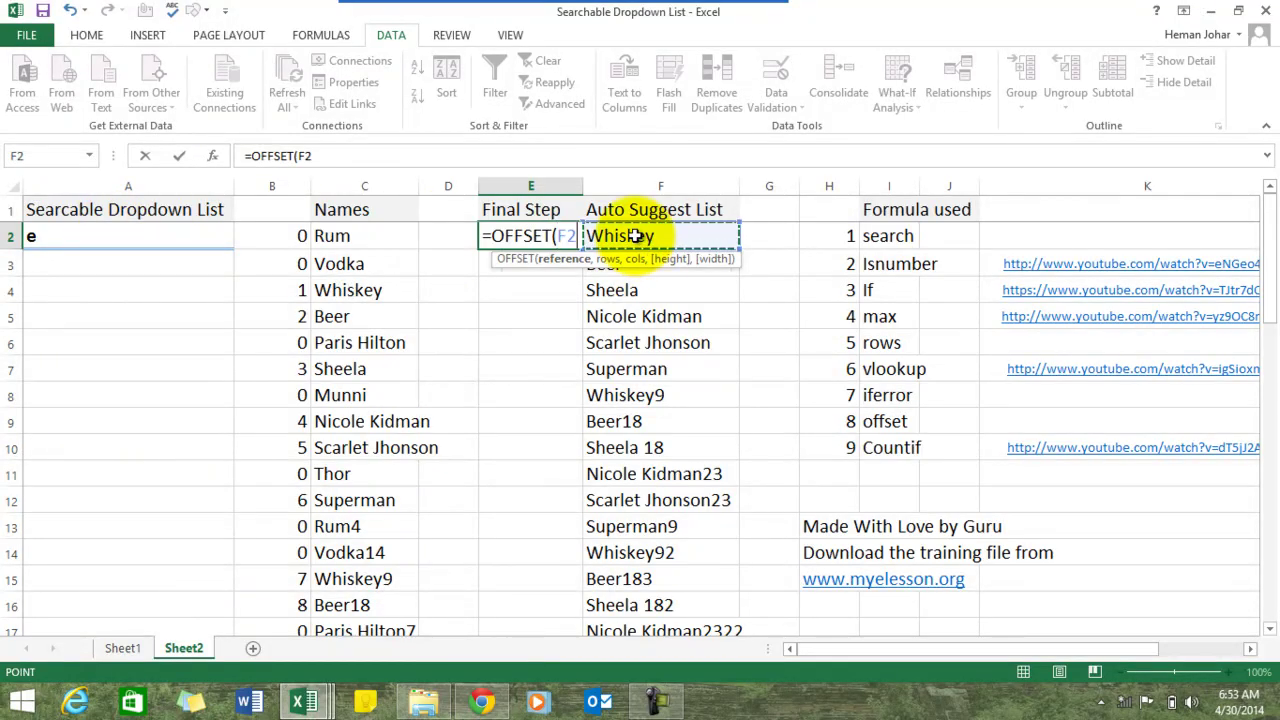
pyautogui.write(',')
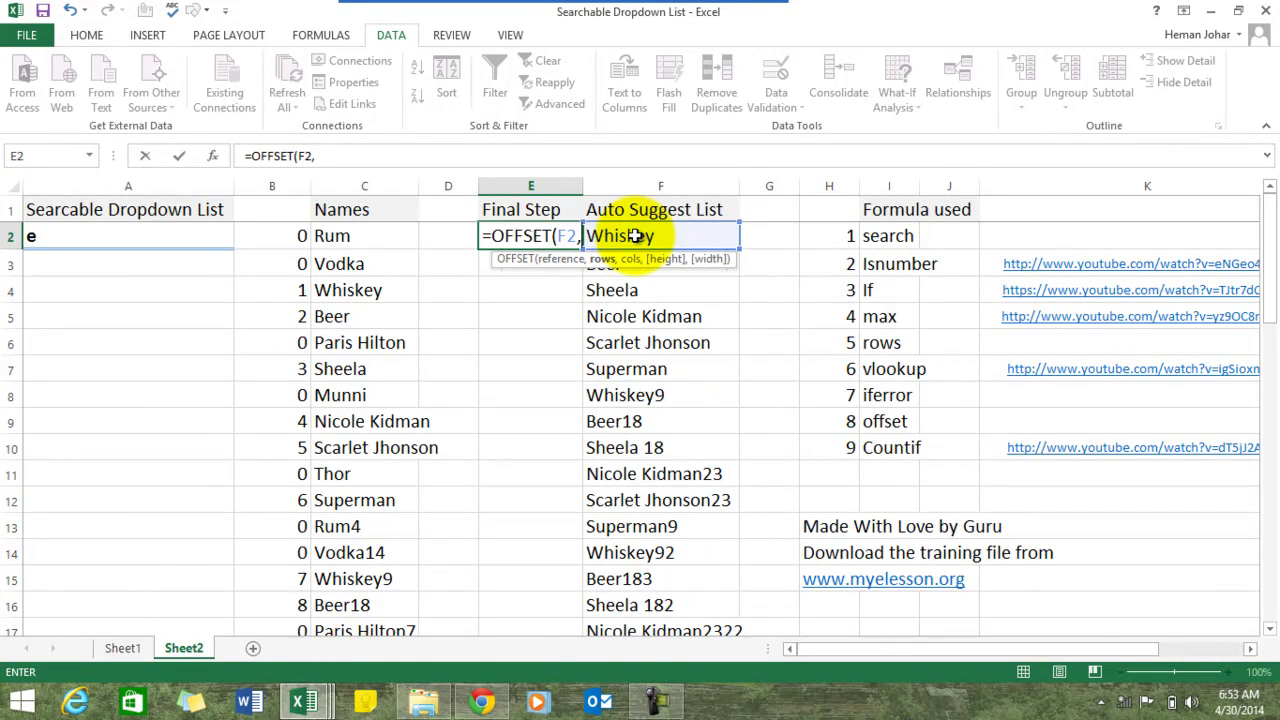
pyautogui.write(',,')
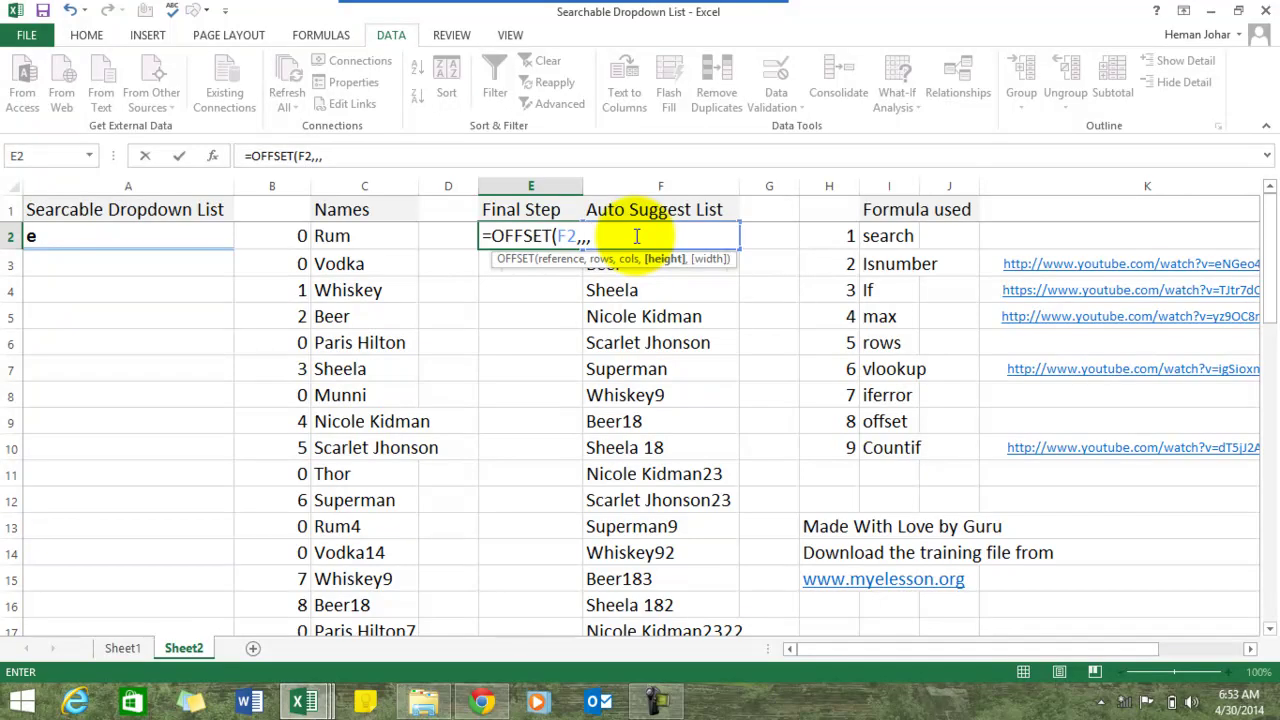
# Step: Nest a COUNTIF function as the OFFSET height argument in E2, with F2:F36 as its range
pyautogui.write('count')
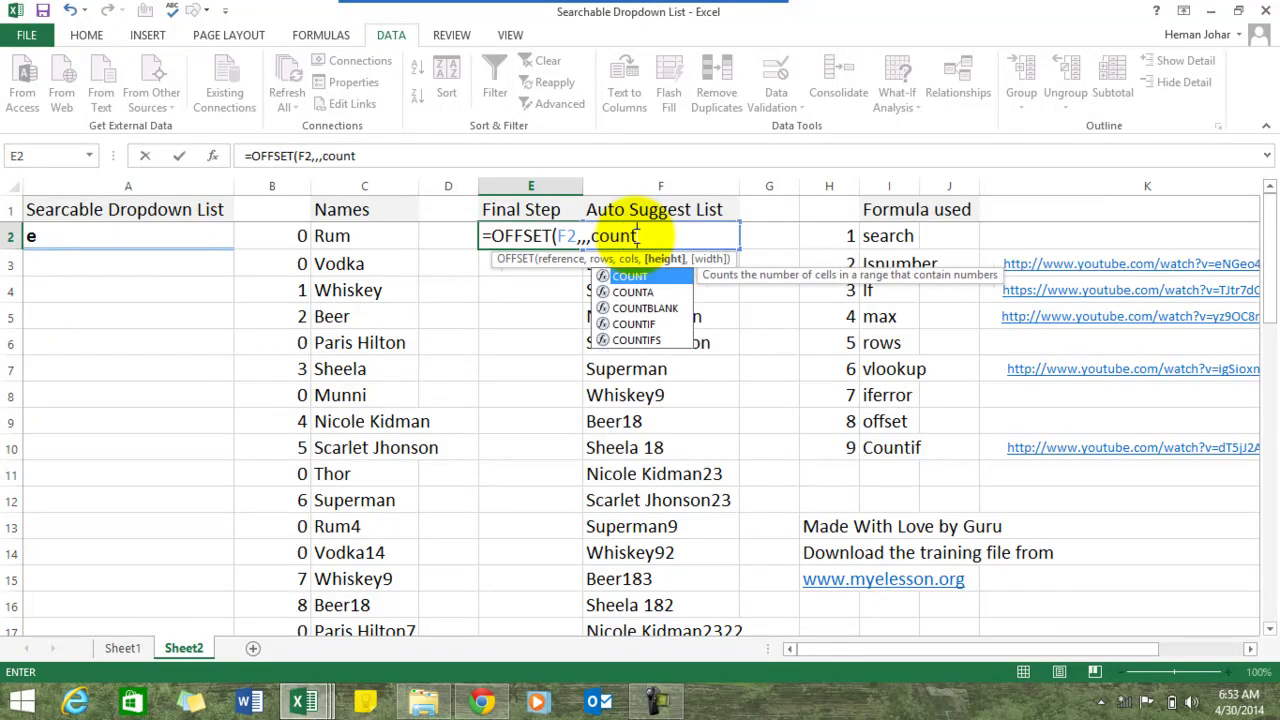
pyautogui.press('Down')
pyautogui.press('Down')
pyautogui.press('Down')
pyautogui.press('Tab')
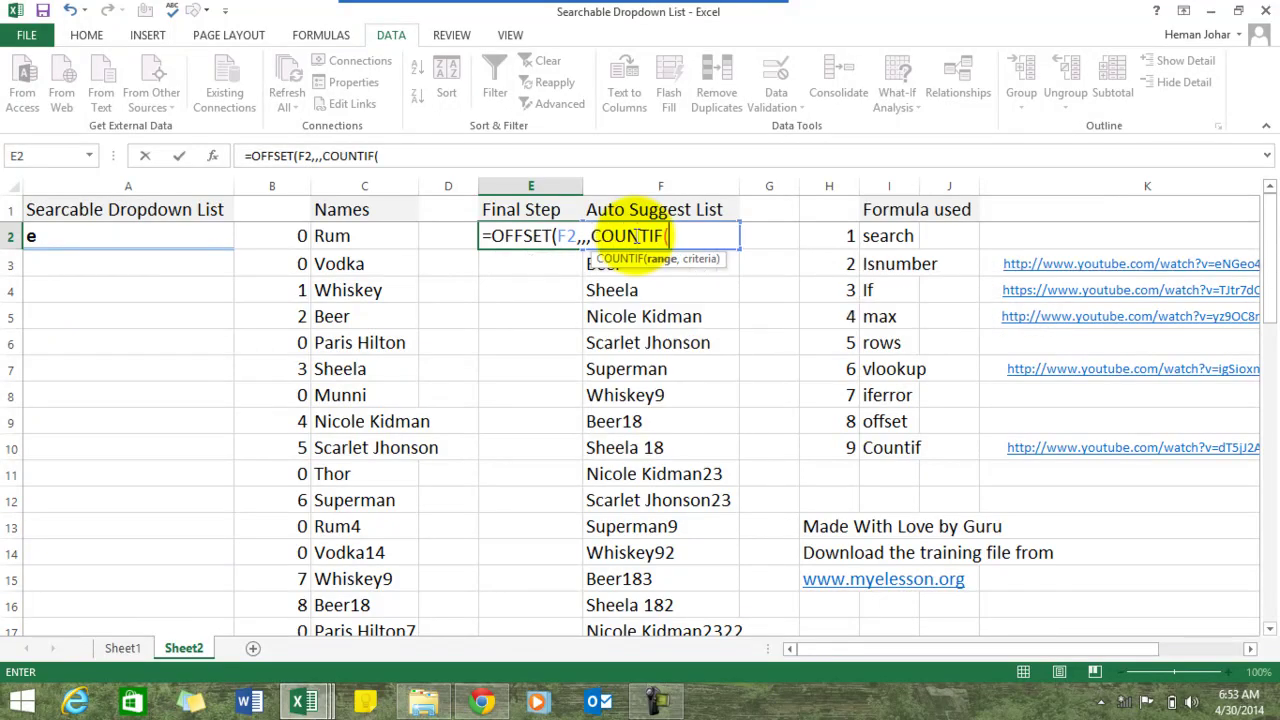
pyautogui.click(631, 236)
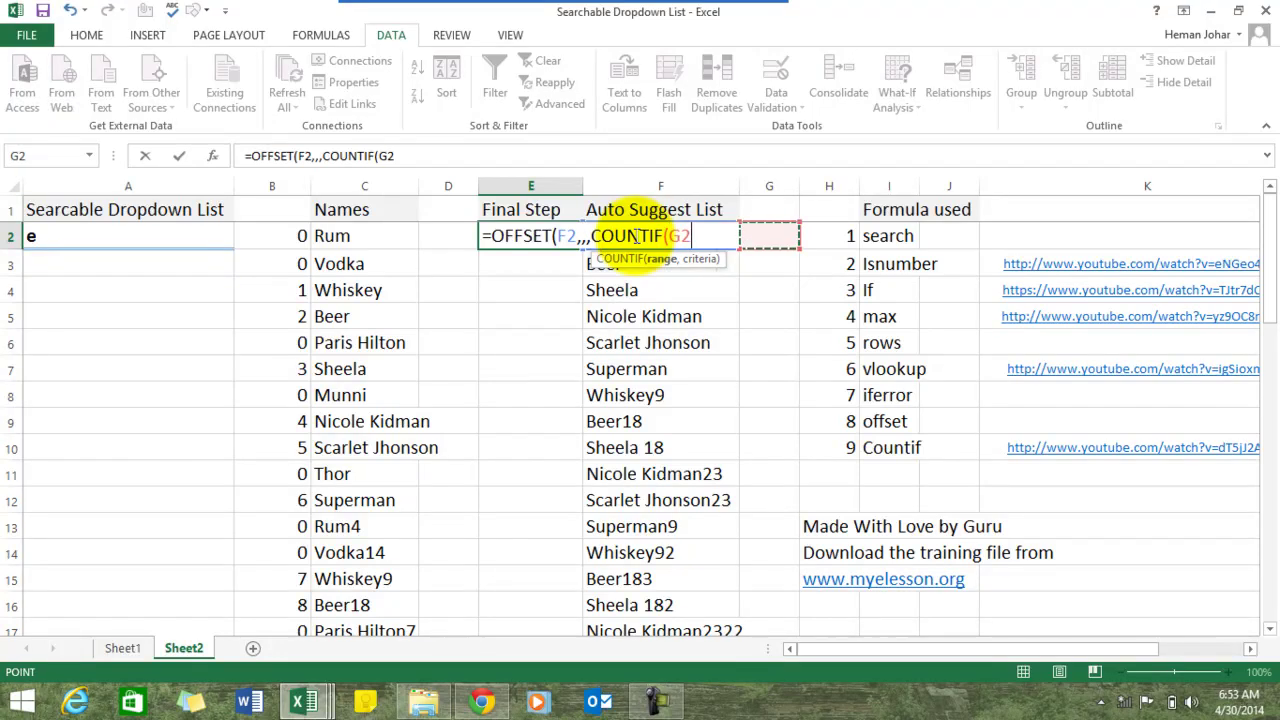
pyautogui.hotkey('ctrl', 'shift', 'Down')
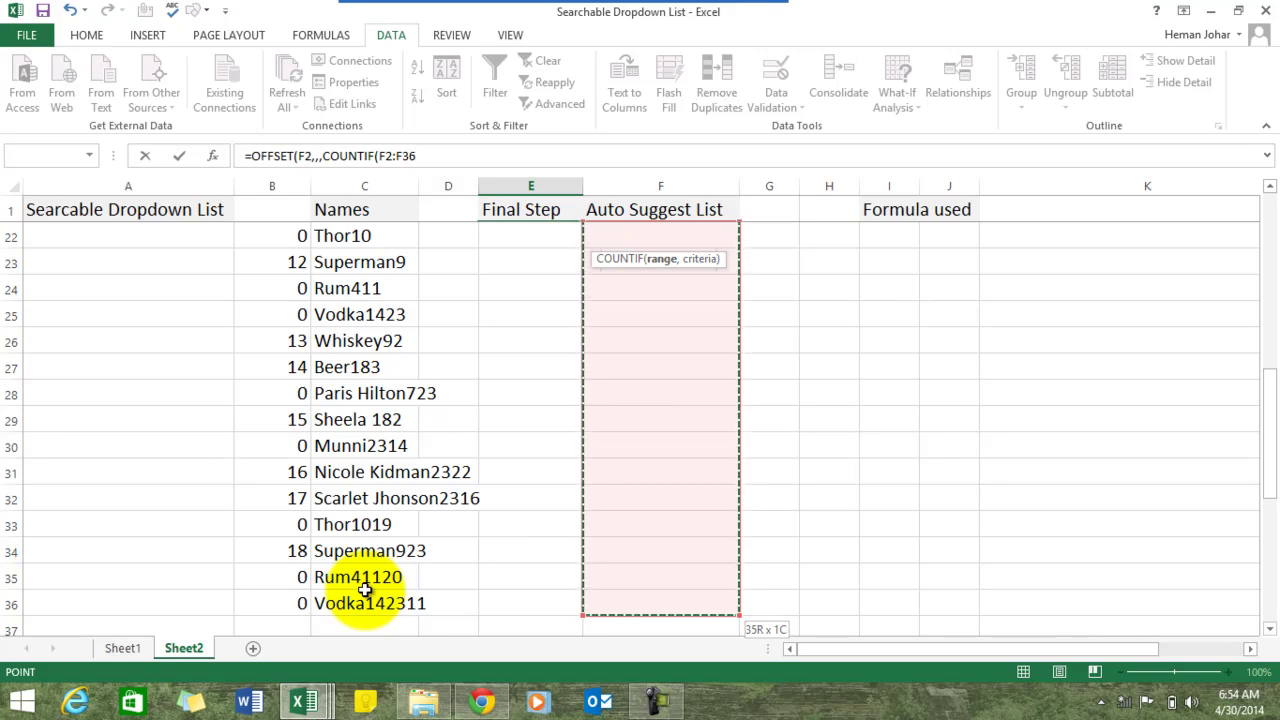
# Step: Set the COUNTIF criteria to "?*" and complete the formula in E2 as =OFFSET(F2,,,COUNTIF(F2:F36,"?*"))
pyautogui.write(',')
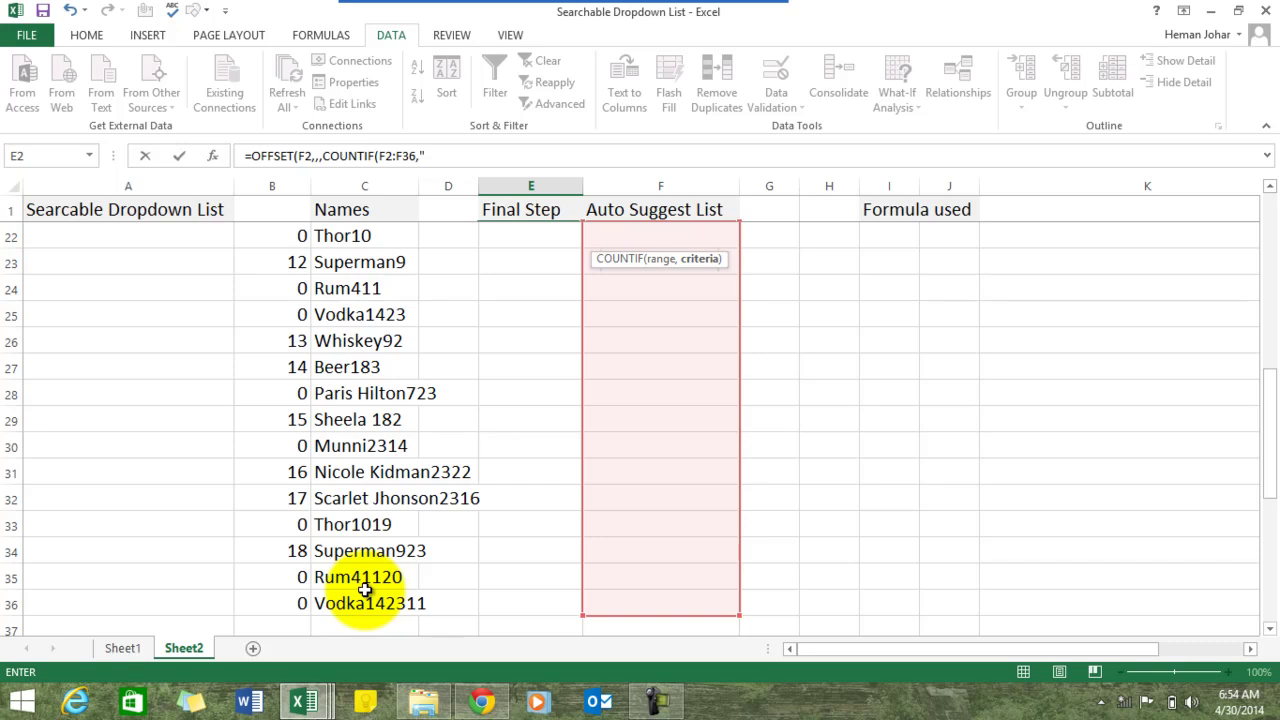
pyautogui.write('"?*"')
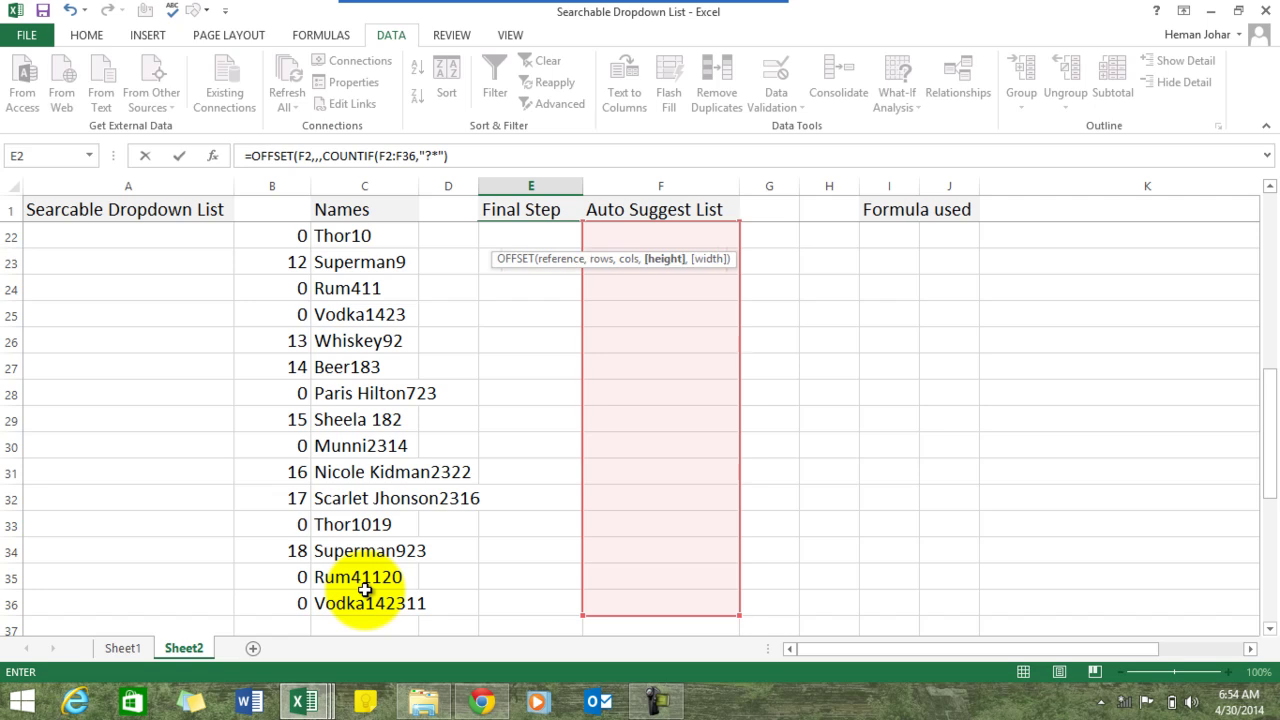
pyautogui.press('Return')
pyautogui.press('Return')
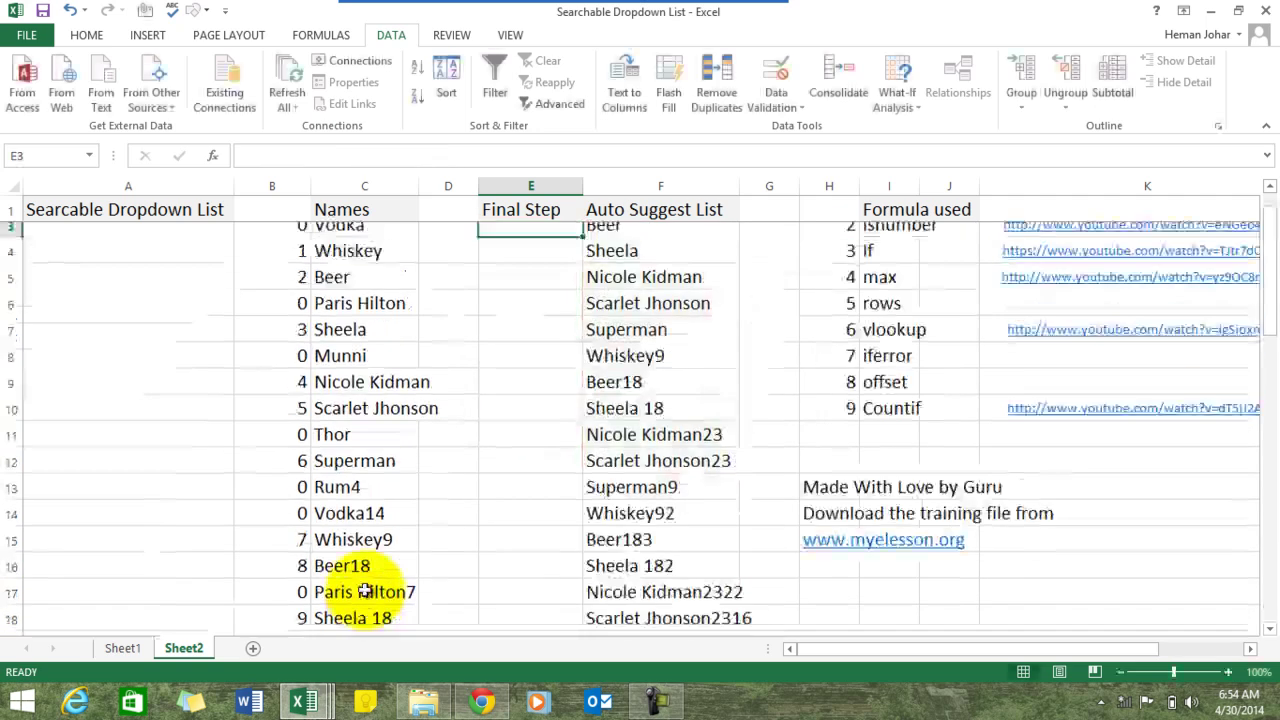
pyautogui.press('Up')
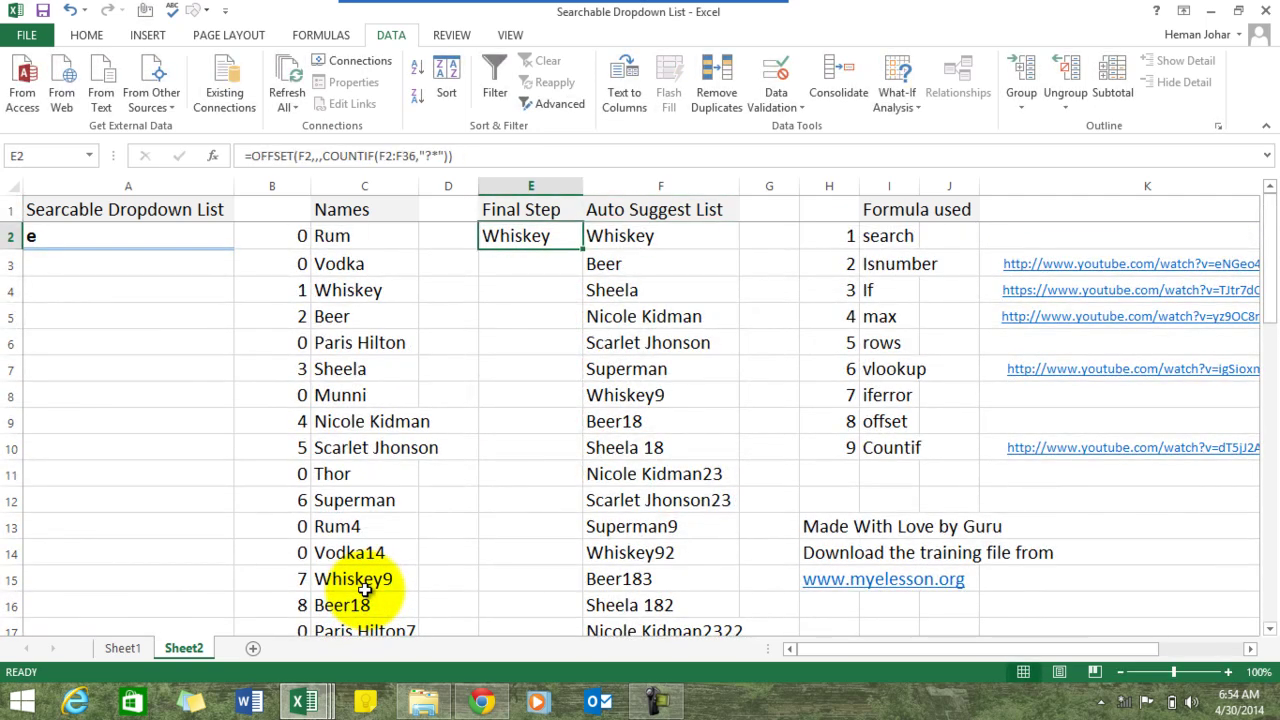
pyautogui.press('Right')
pyautogui.press('Left')
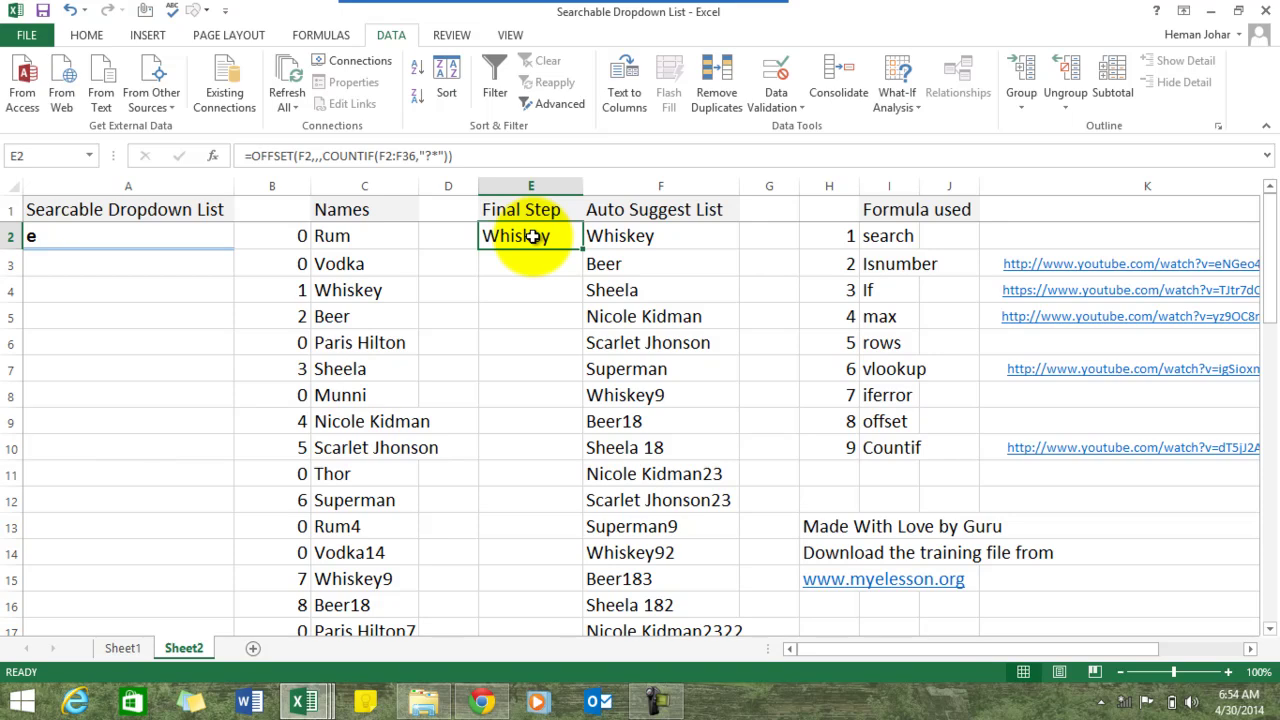
# Step: Test the formula by entering n, followed by ni, as the search text in A2
pyautogui.click(158, 232)
pyautogui.write('n')
pyautogui.press('Return')
pyautogui.press('Up')
pyautogui.press('Right')
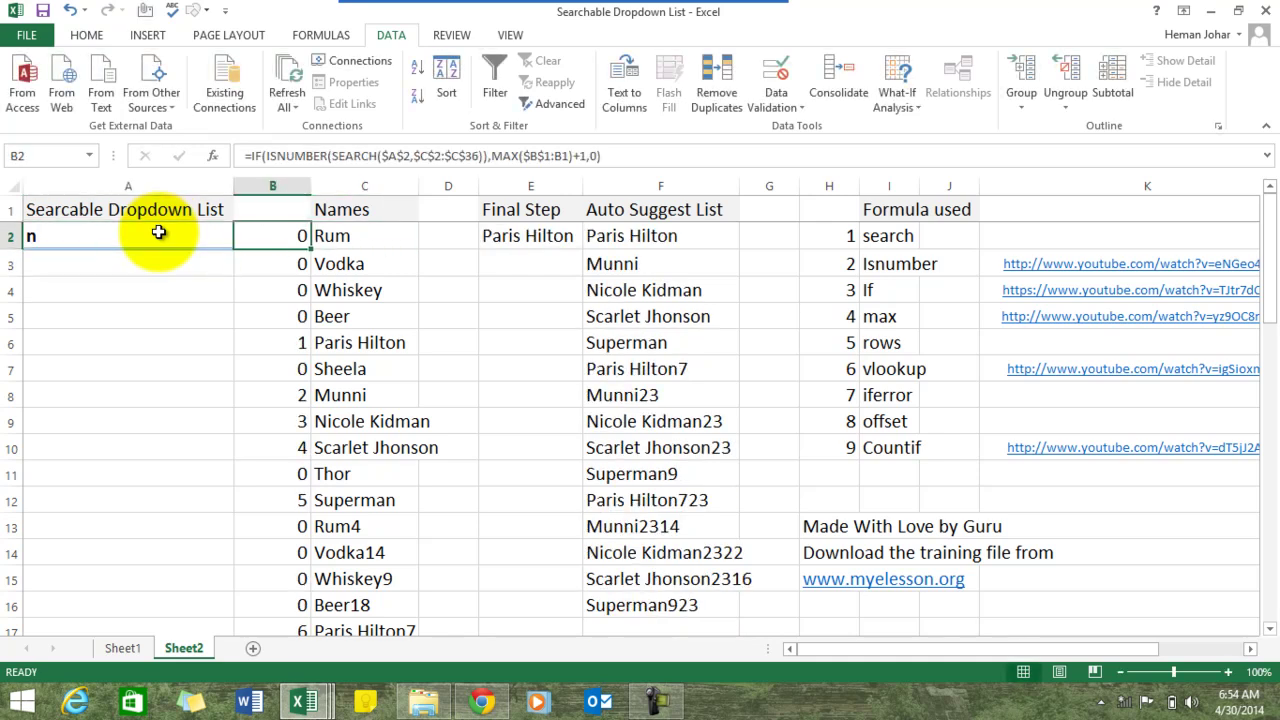
pyautogui.press('Left')
pyautogui.write('ni')
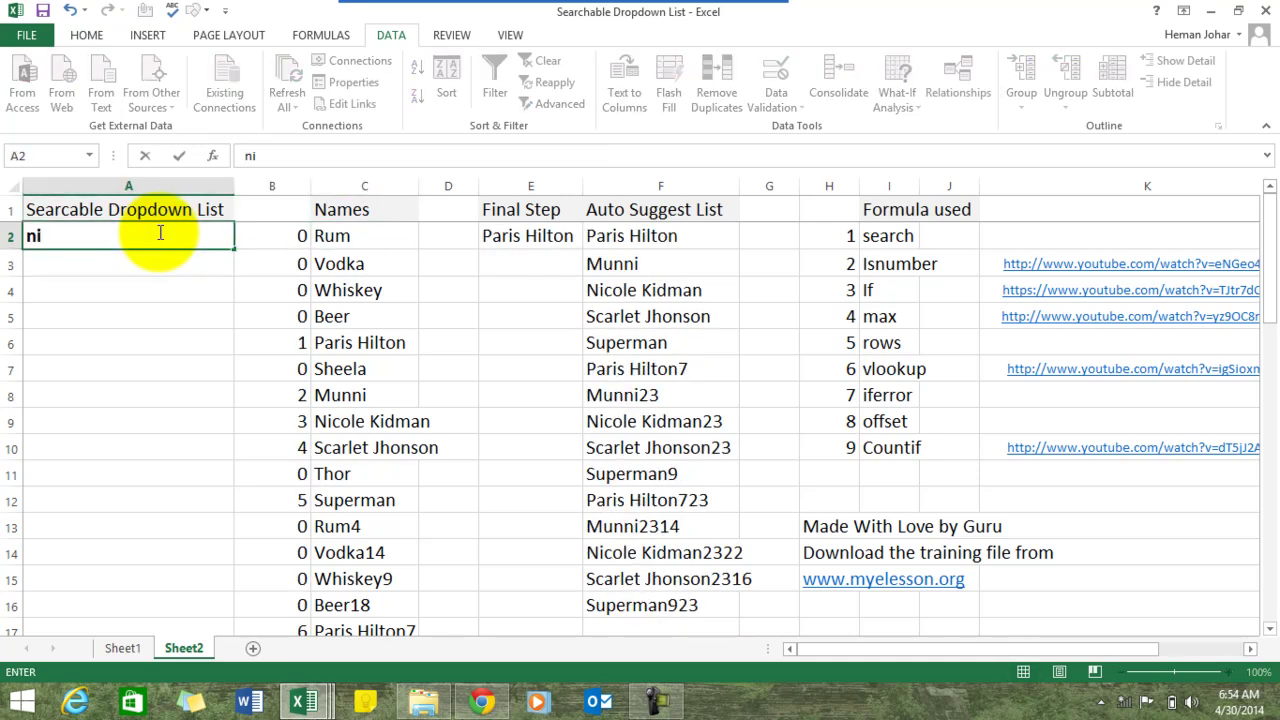
pyautogui.press('Return')
pyautogui.press('Up')
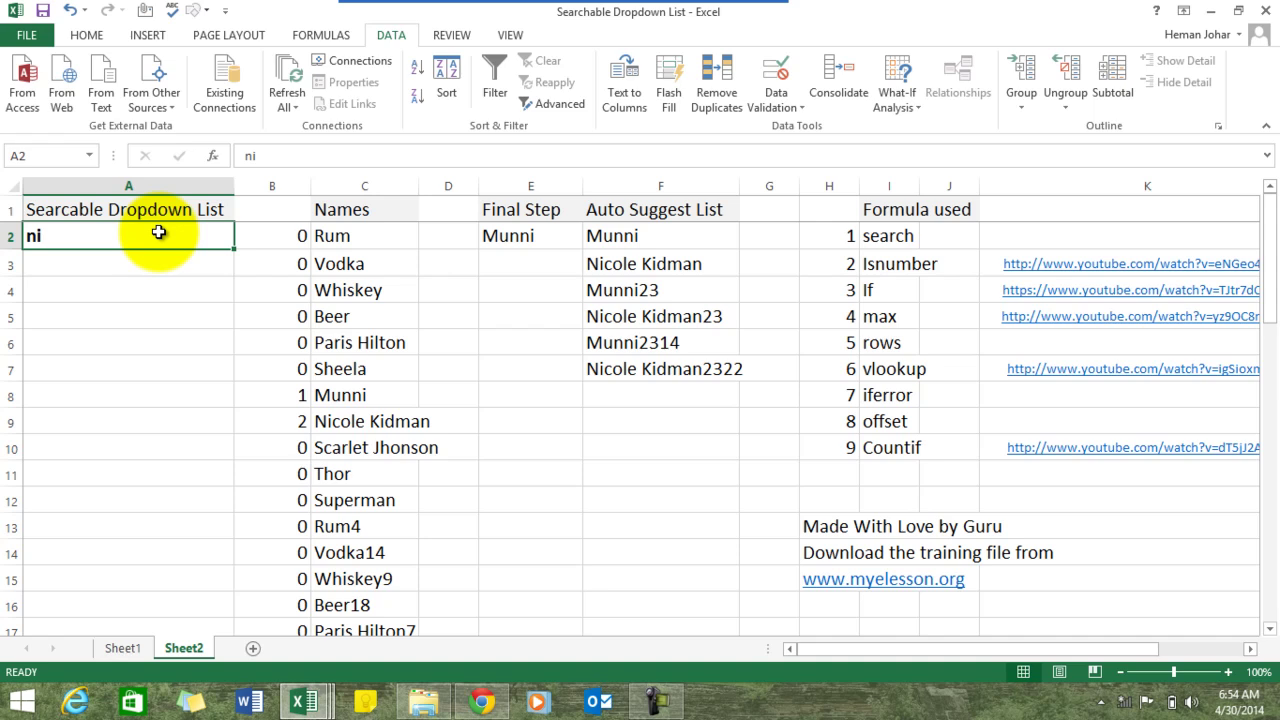
# Step: Replace the search text in A2 with nic
pyautogui.press('BackSpace')
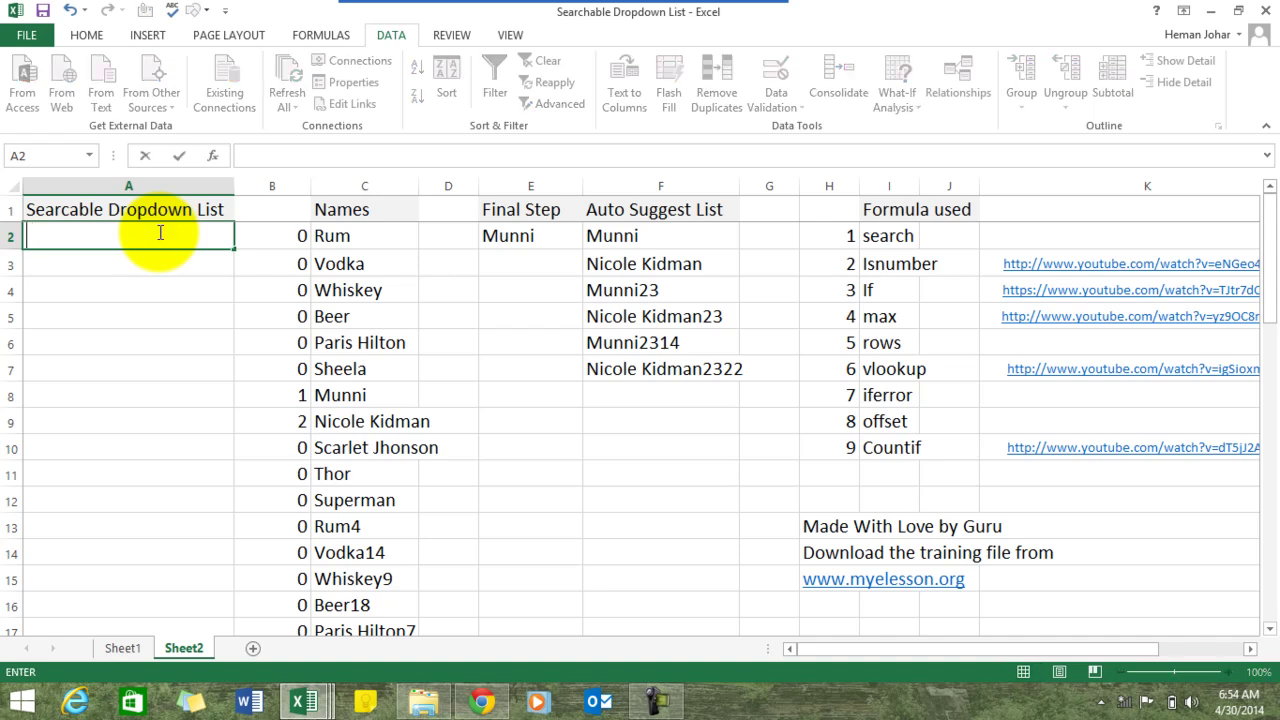
pyautogui.write('nic')
pyautogui.press('Return')
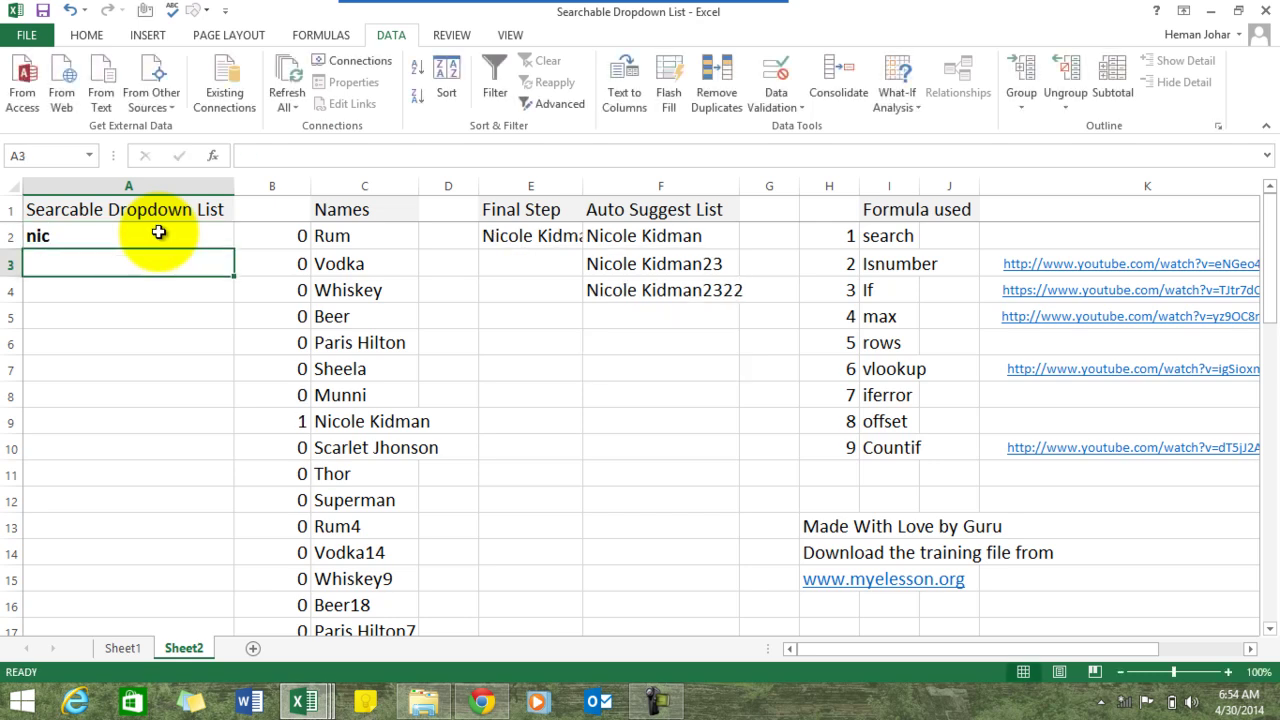
# Step: Examine the cells across row 2, comparing the search text, the Final Step formula and the Auto Suggest List
pyautogui.press('Up')
pyautogui.press('Right')
pyautogui.press('Right')
pyautogui.press('Right')
pyautogui.press('Right')
pyautogui.press('Right')
pyautogui.press('Left')
pyautogui.press('Left')
pyautogui.press('Left')
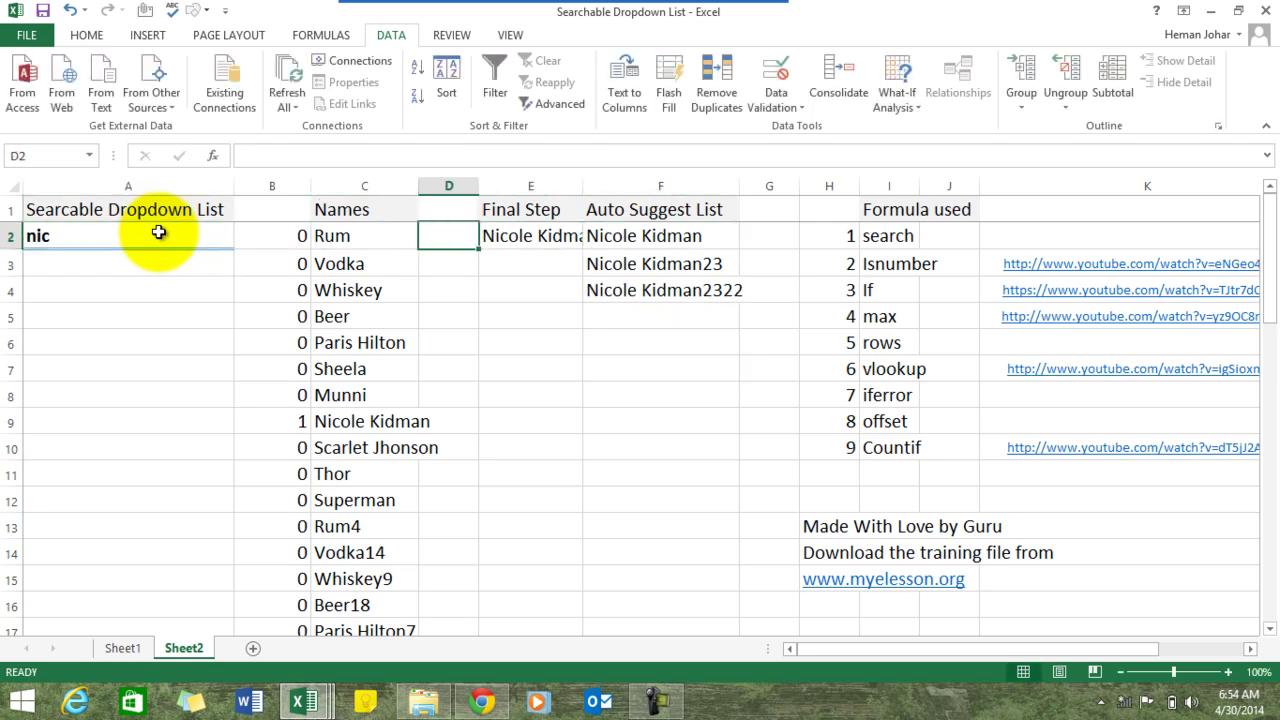
pyautogui.press('Left')
pyautogui.press('Left')
pyautogui.press('Right')
pyautogui.press('Right')
pyautogui.press('Right')
pyautogui.press('Right')
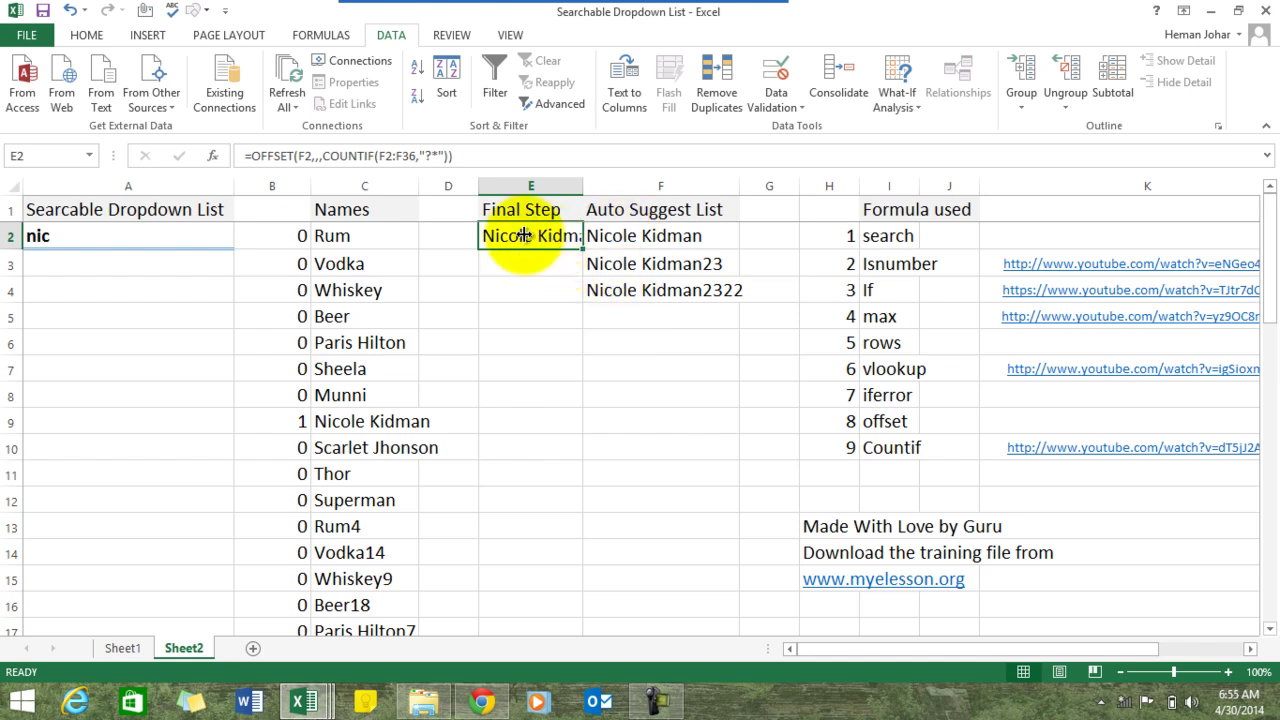
pyautogui.click(325, 37)
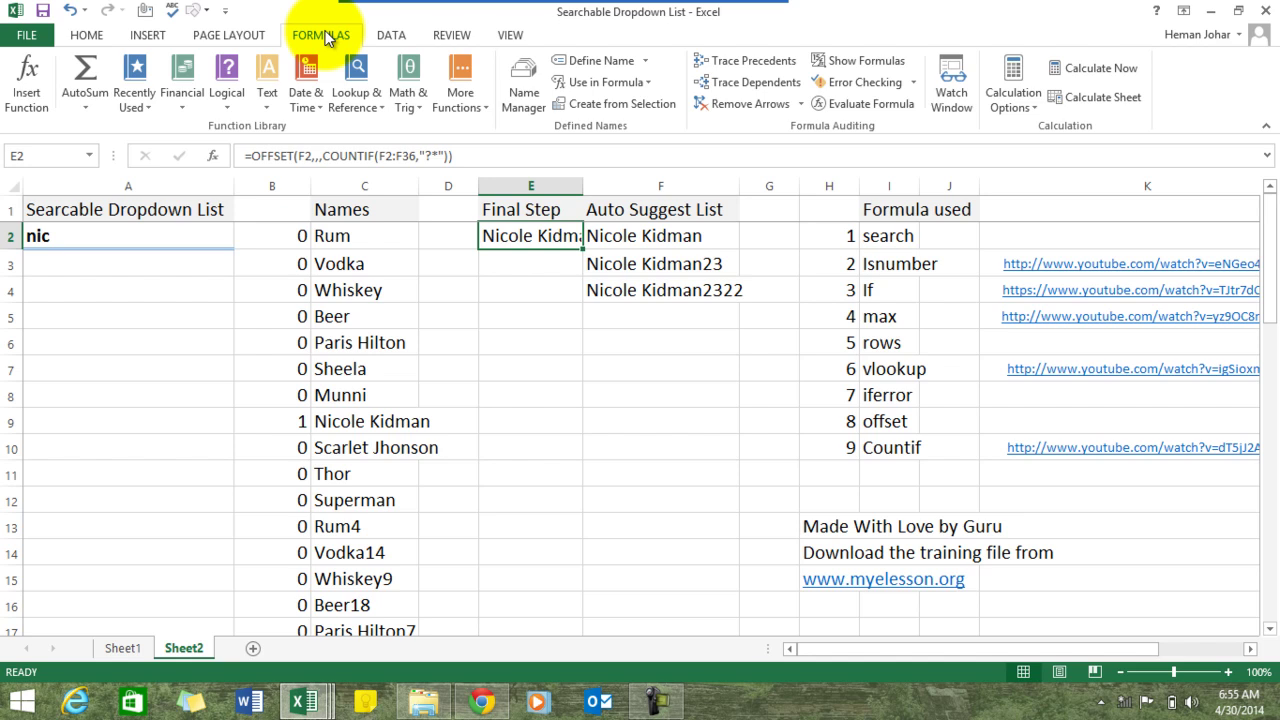
pyautogui.click(523, 95)
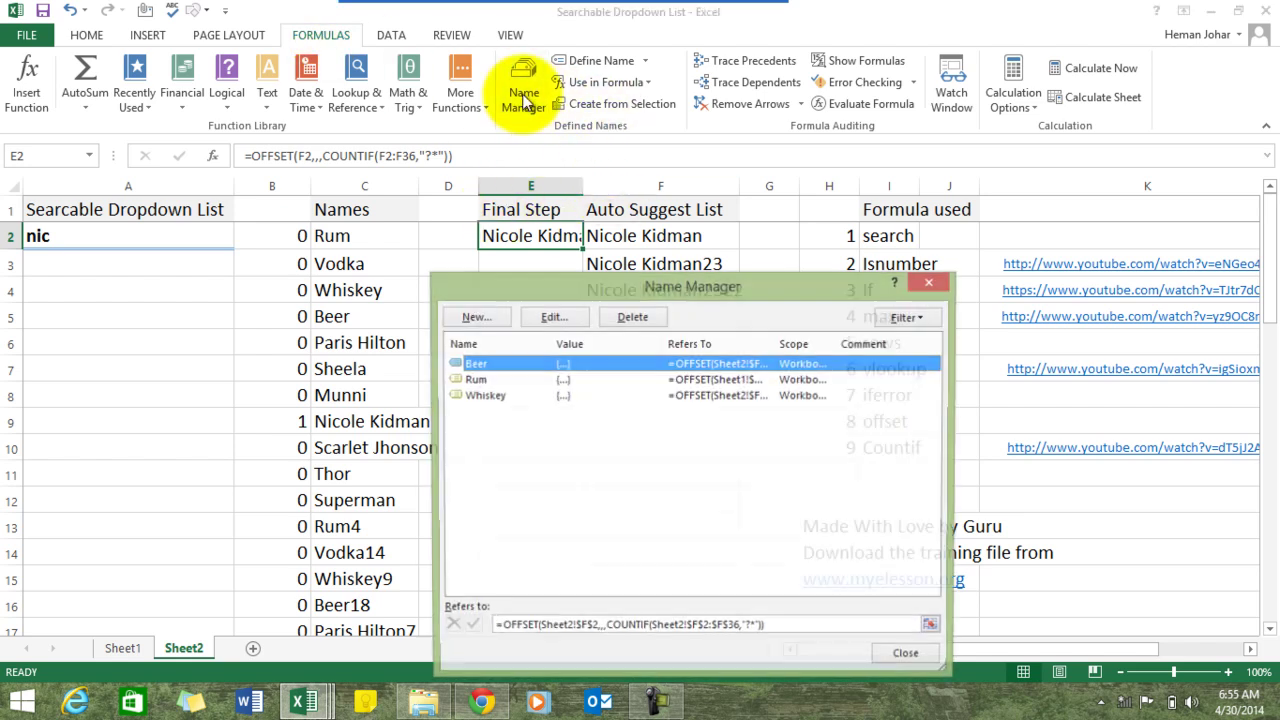
pyautogui.click(476, 318)
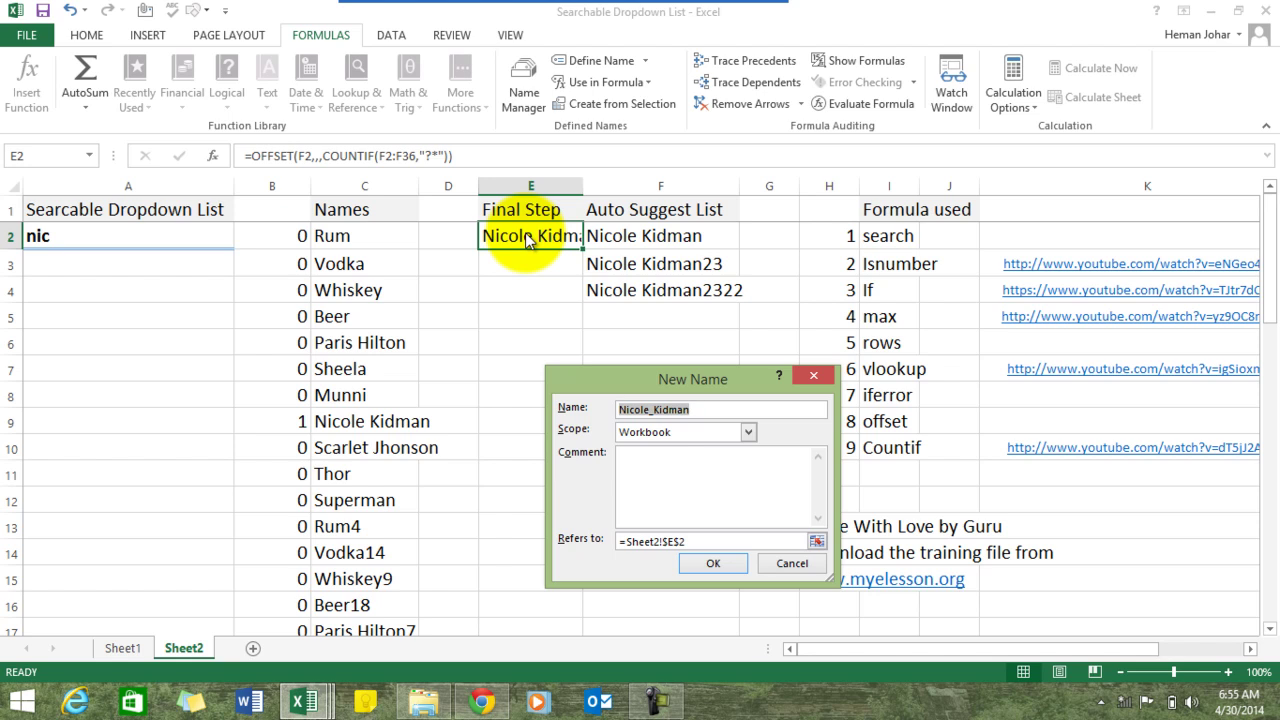
pyautogui.doubleClick(705, 410)
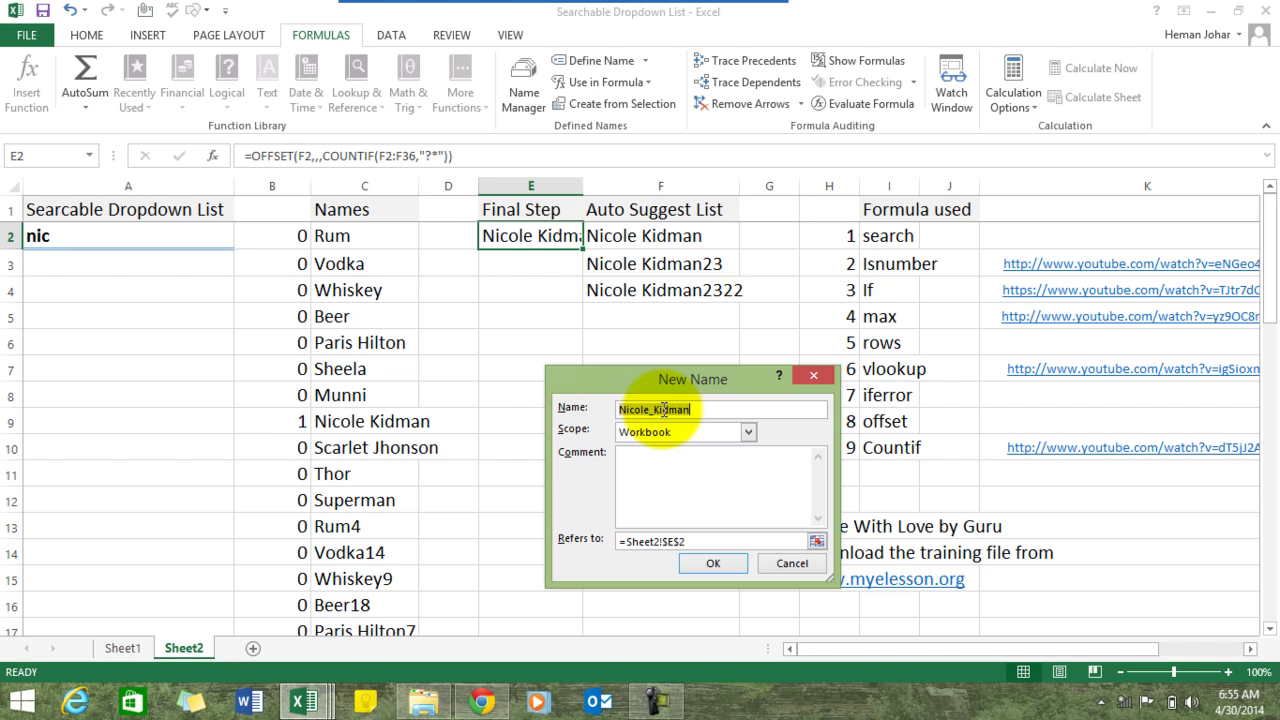
pyautogui.press('Return')
pyautogui.press('Escape')
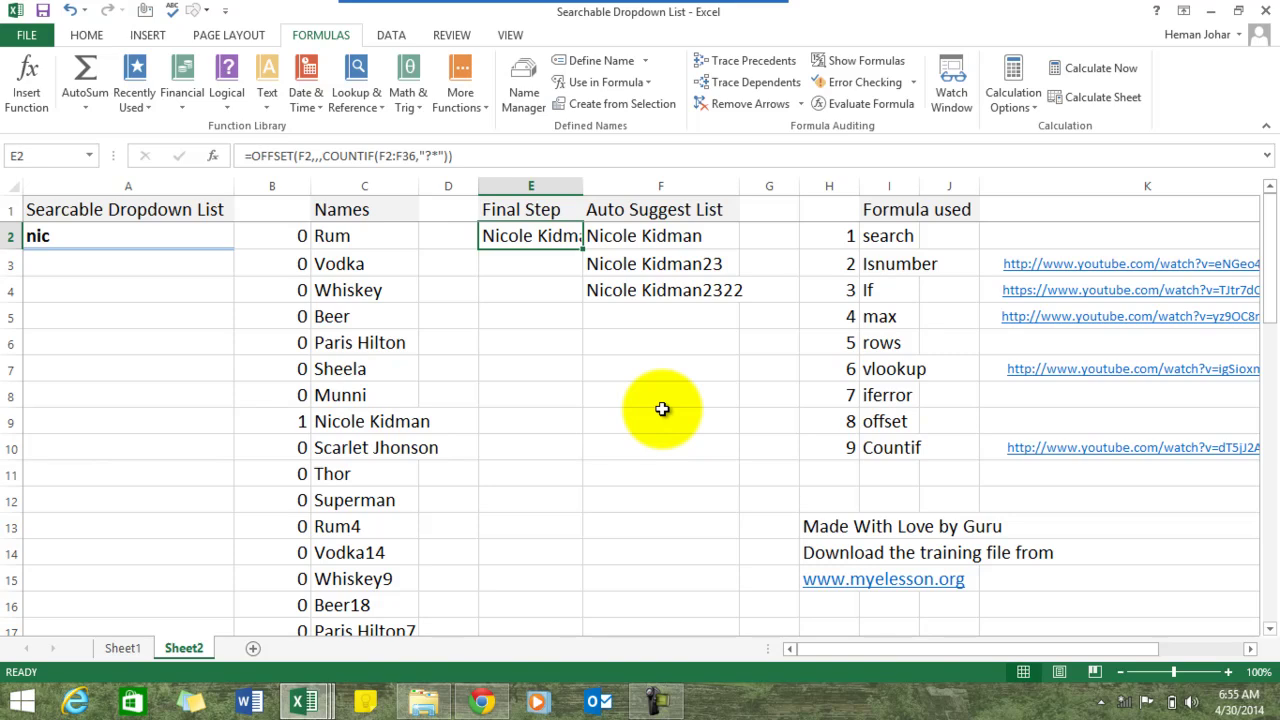
# Step: Copy the full text of the OFFSET formula in E2 and leave the cell unedited
pyautogui.moveTo(471, 157); pyautogui.dragTo(258, 166)
pyautogui.hotkey('ctrl', 'c')
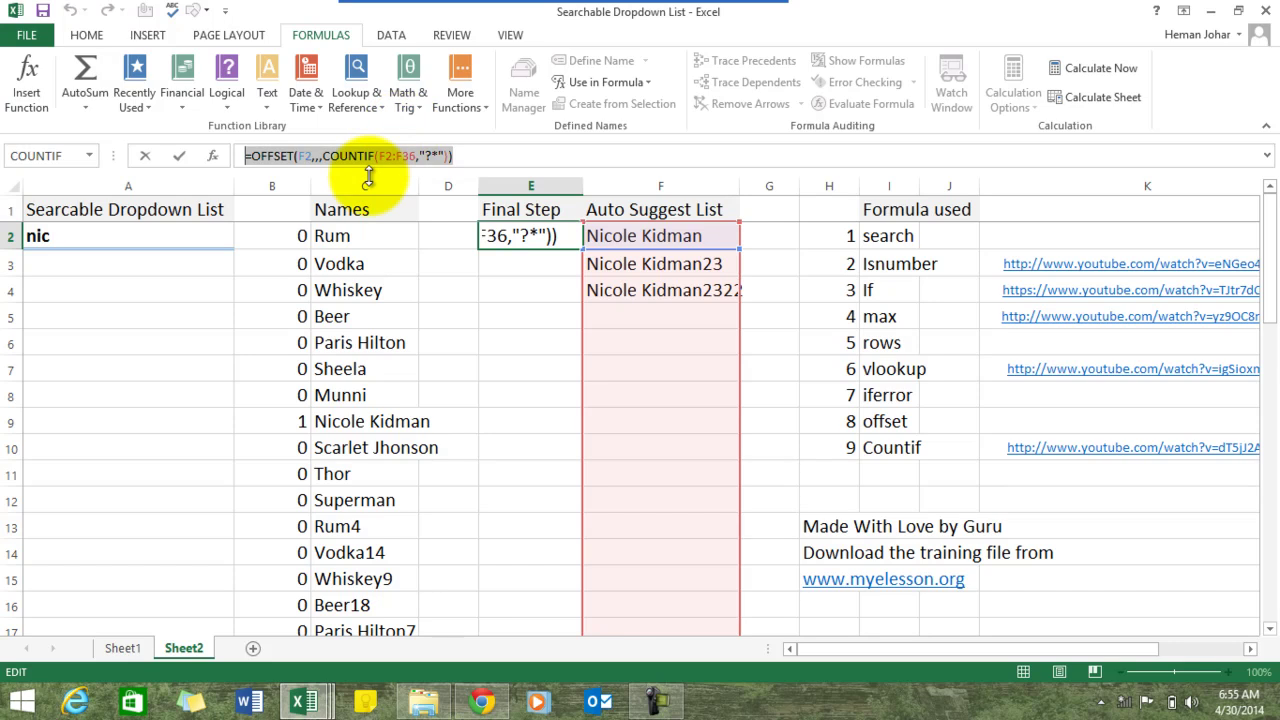
pyautogui.press('Escape')
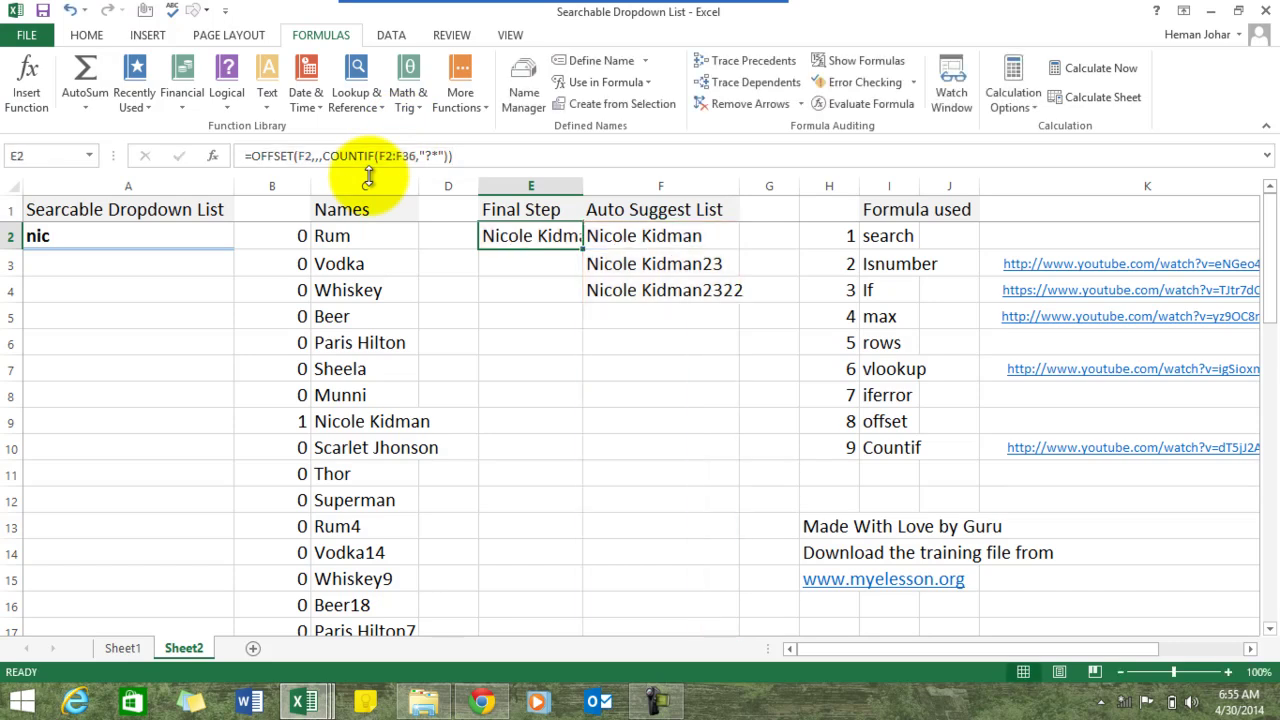
# Step: Start a new workbook-scope defined name Nicole_Kidman and replace its reference with the copied OFFSET formula
pyautogui.click(525, 91)
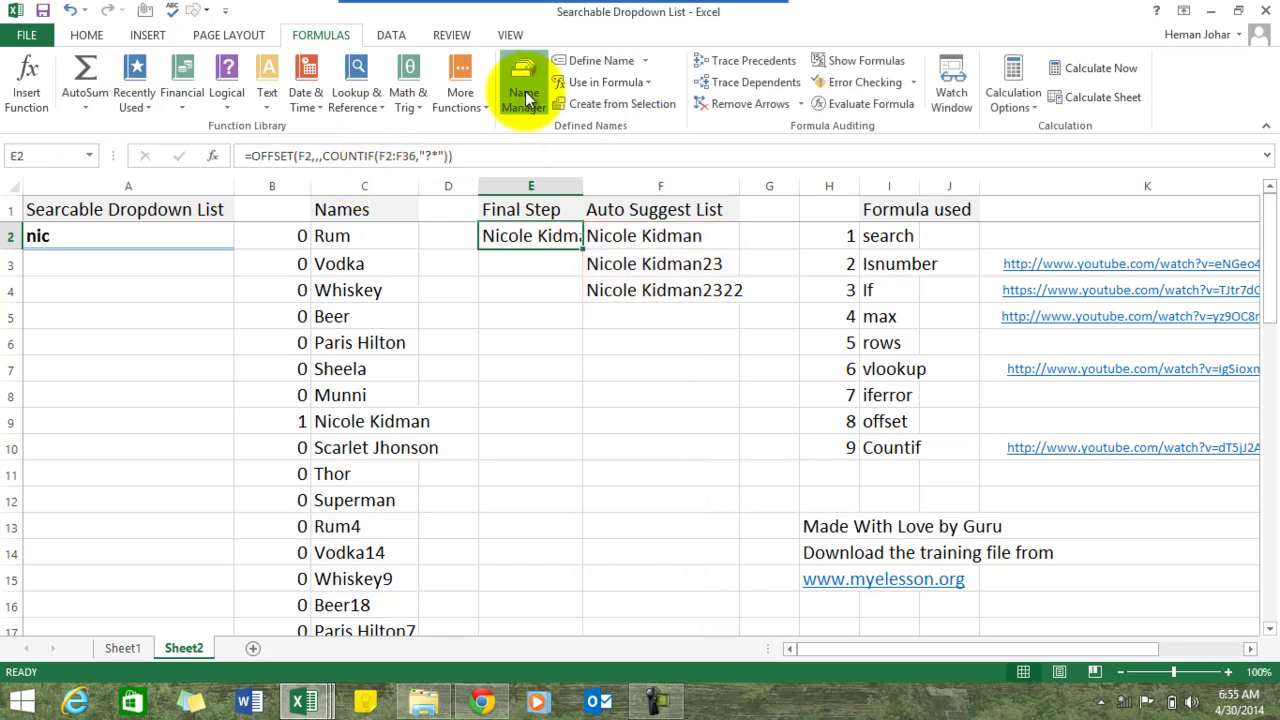
pyautogui.click(483, 323)
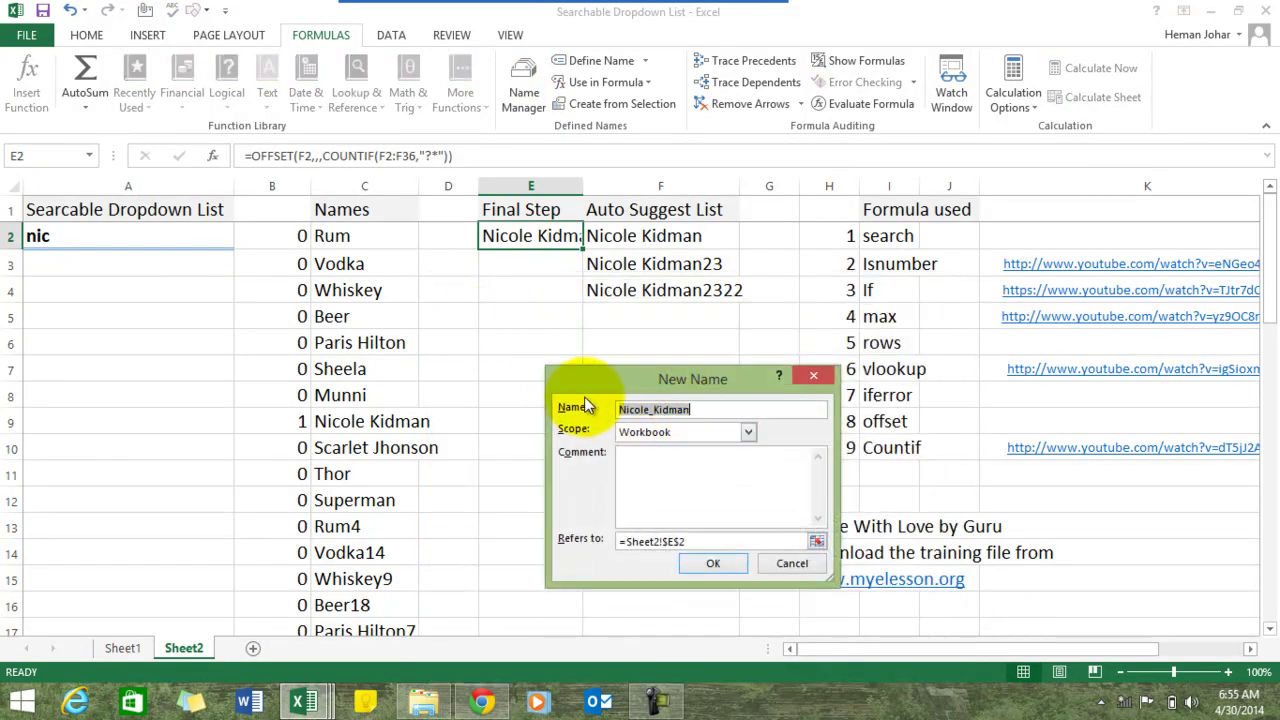
pyautogui.press('End')
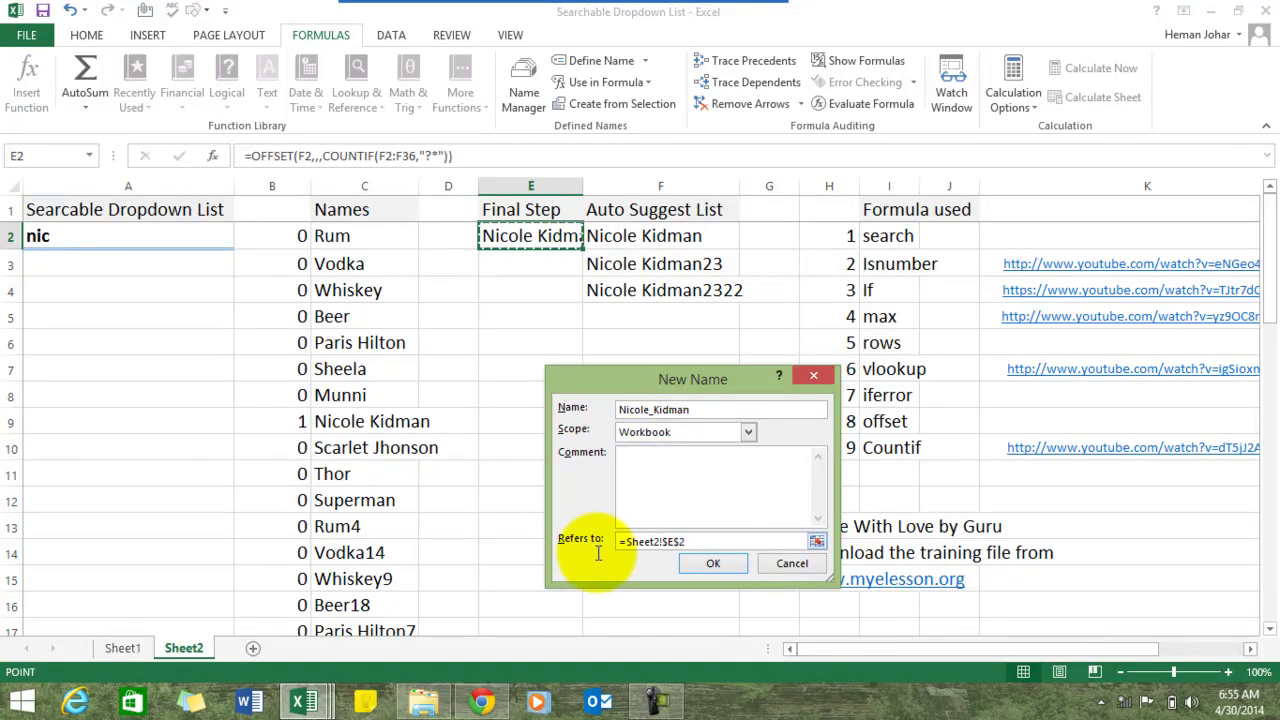
pyautogui.moveTo(700, 541); pyautogui.dragTo(590, 540)
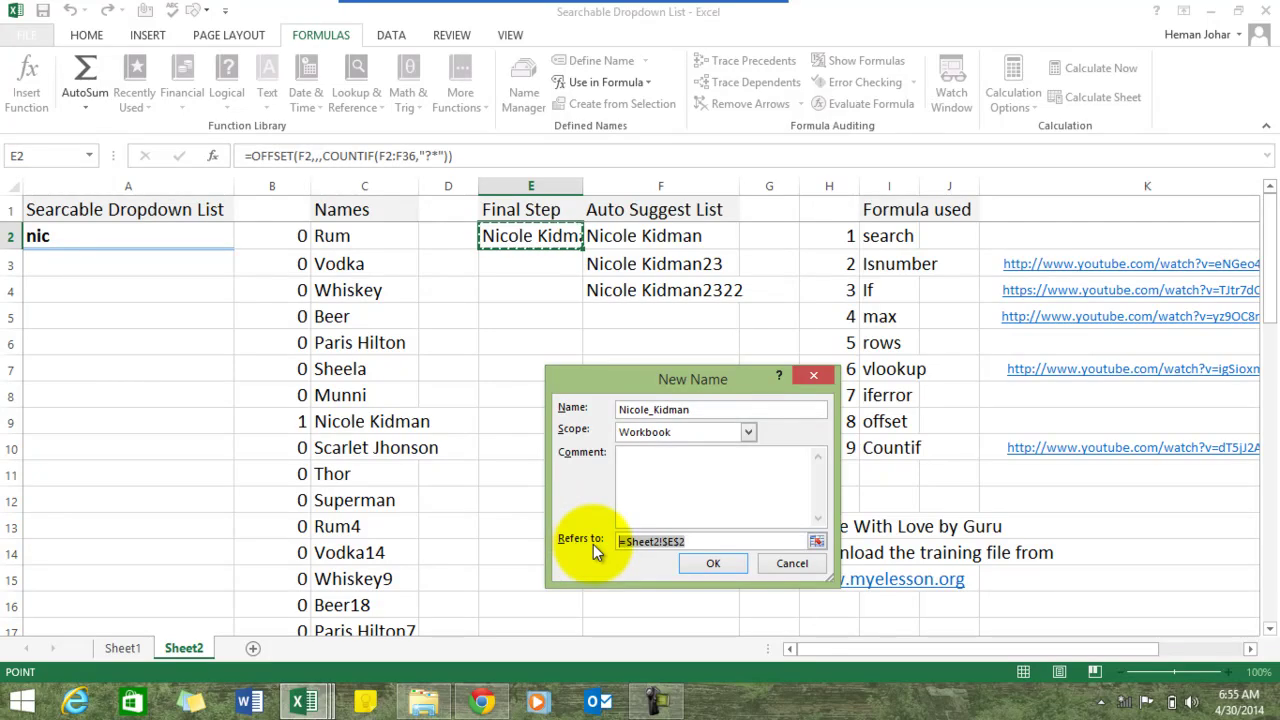
pyautogui.hotkey('ctrl', 'v')
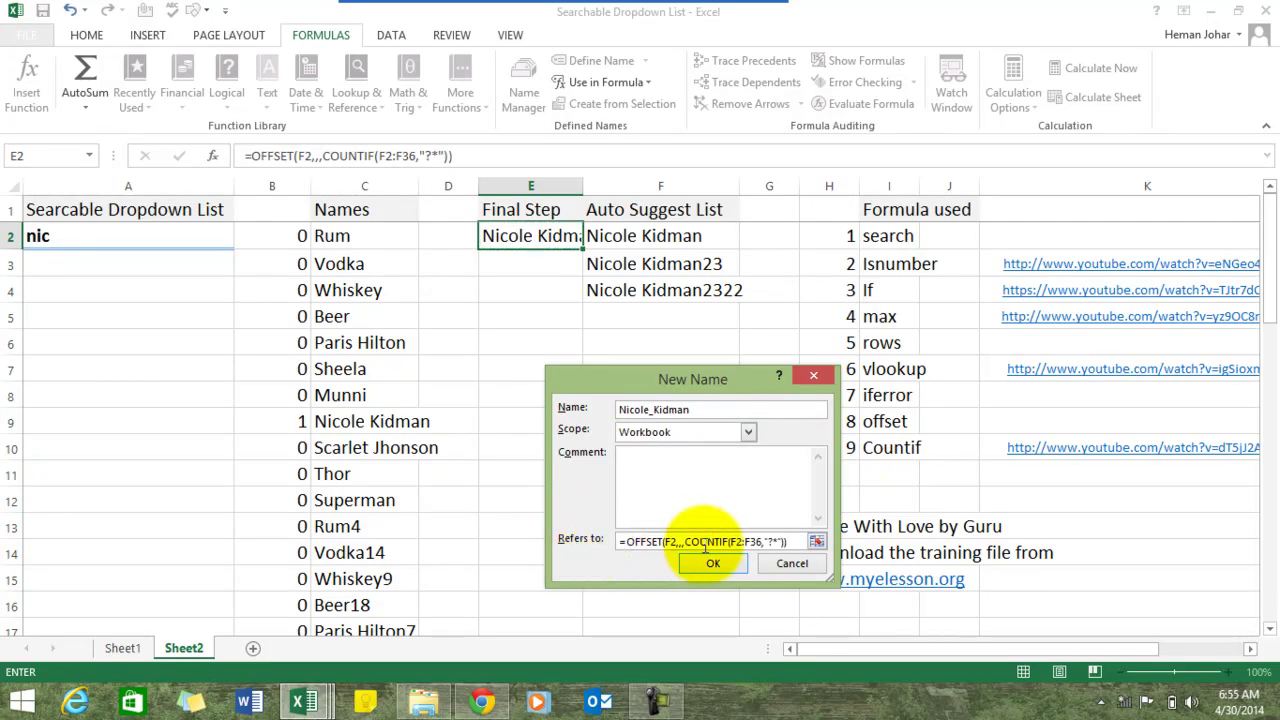
# Step: Make the references absolute as $F$2 and $F$2:$F$36 in the Nicole_Kidman formula and save the defined name
pyautogui.doubleClick(670, 541)
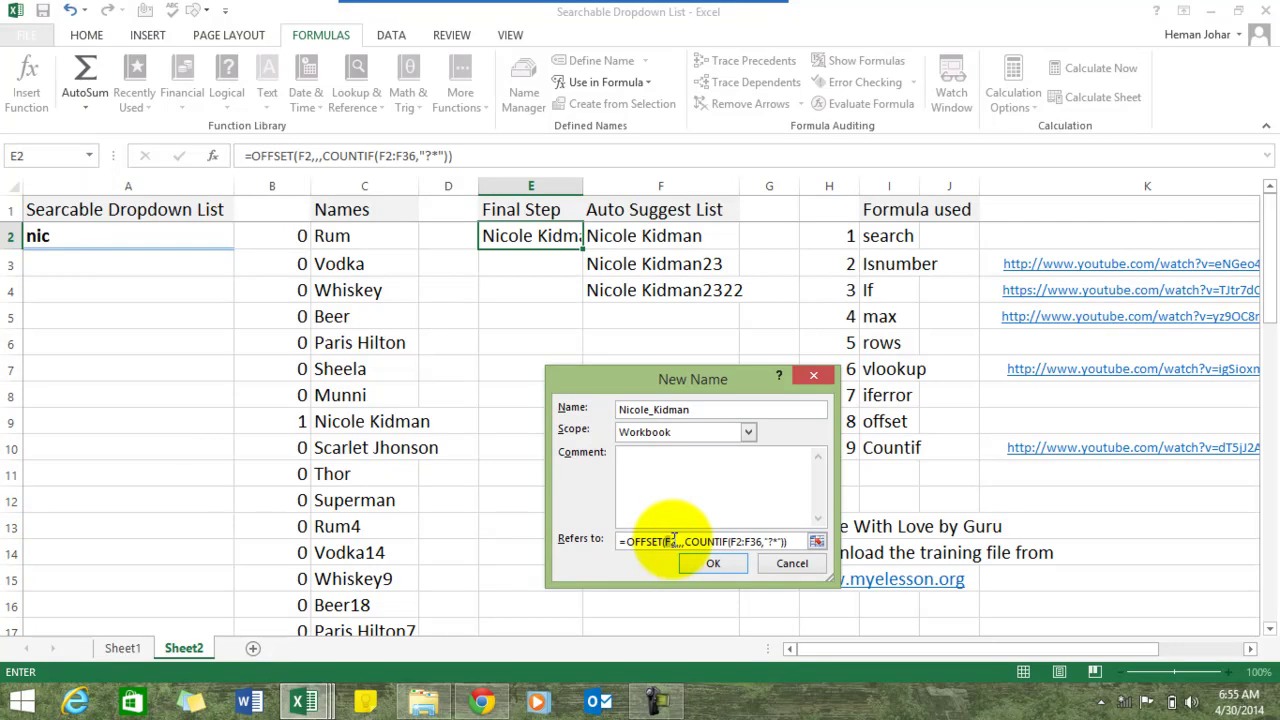
pyautogui.press('F4')
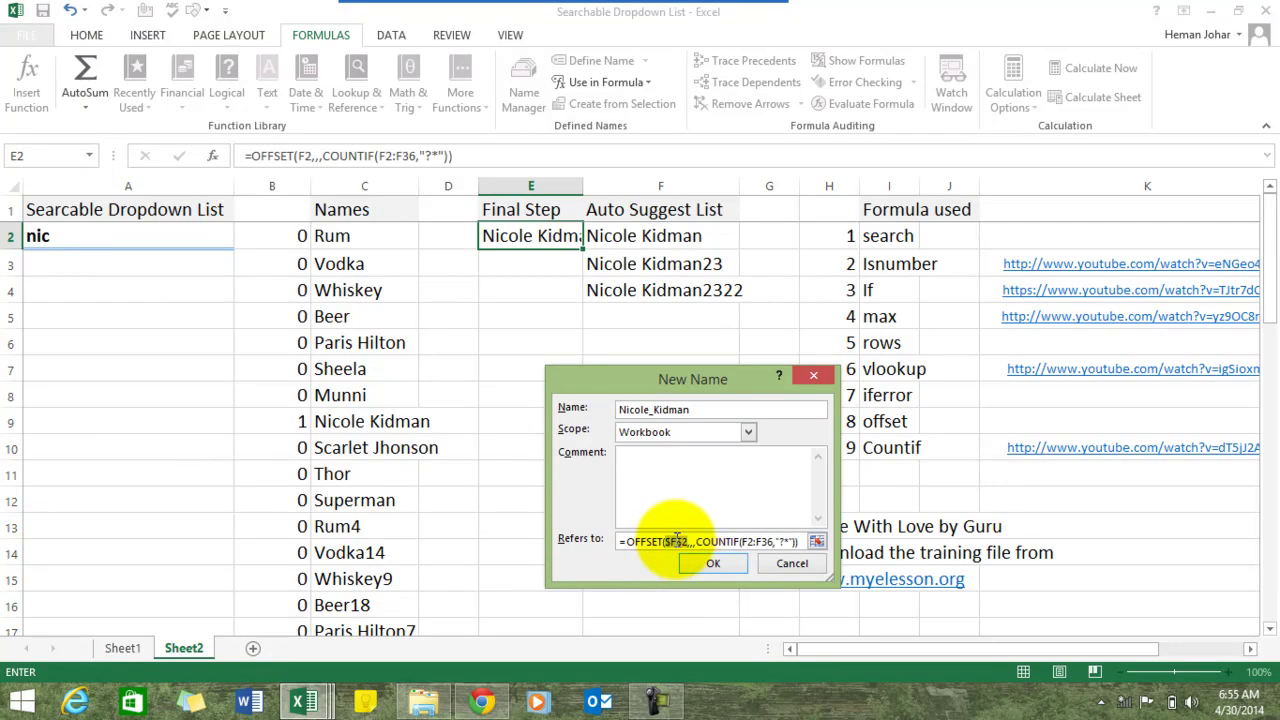
pyautogui.moveTo(743, 541); pyautogui.dragTo(771, 541)
pyautogui.press('F4')
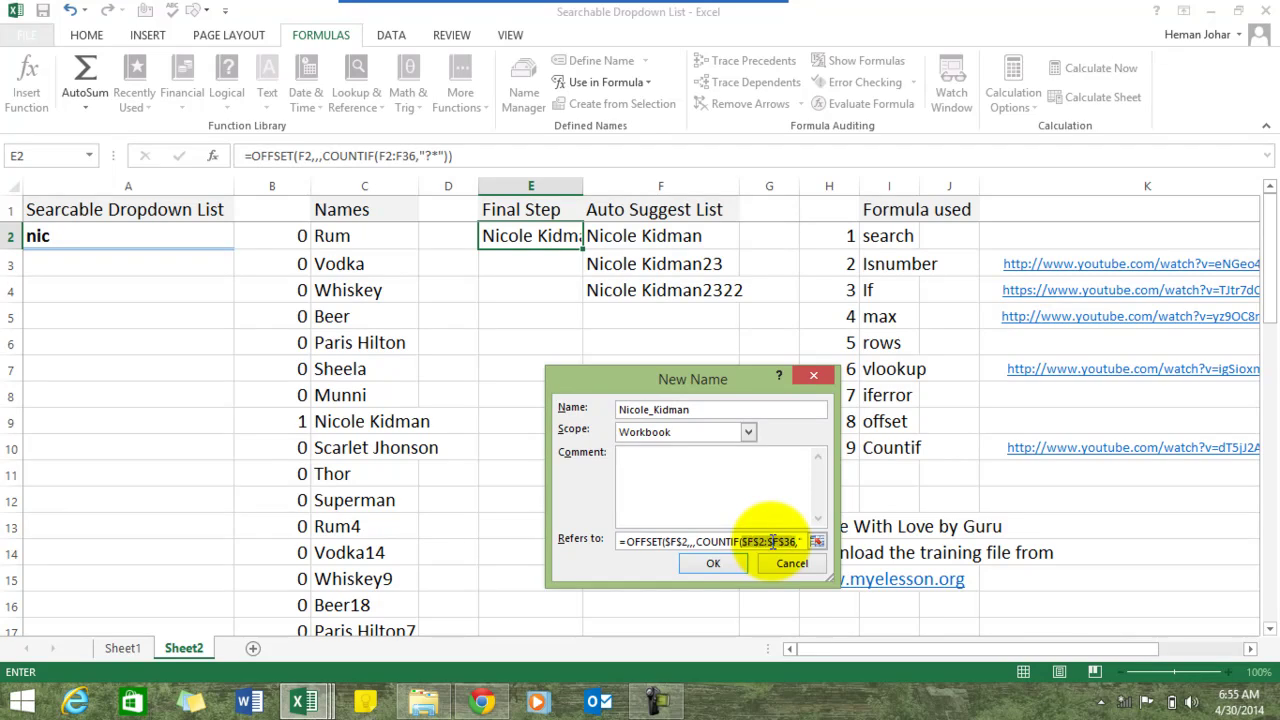
pyautogui.press('Return')
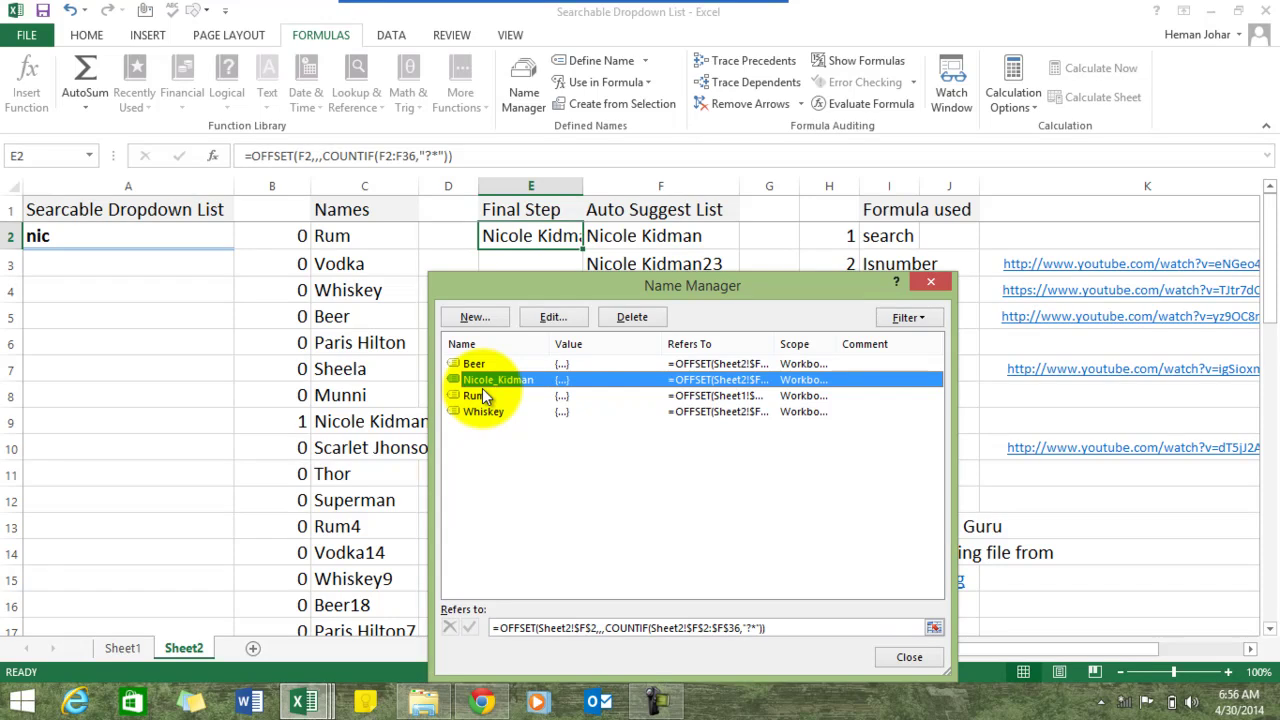
pyautogui.click(907, 656)
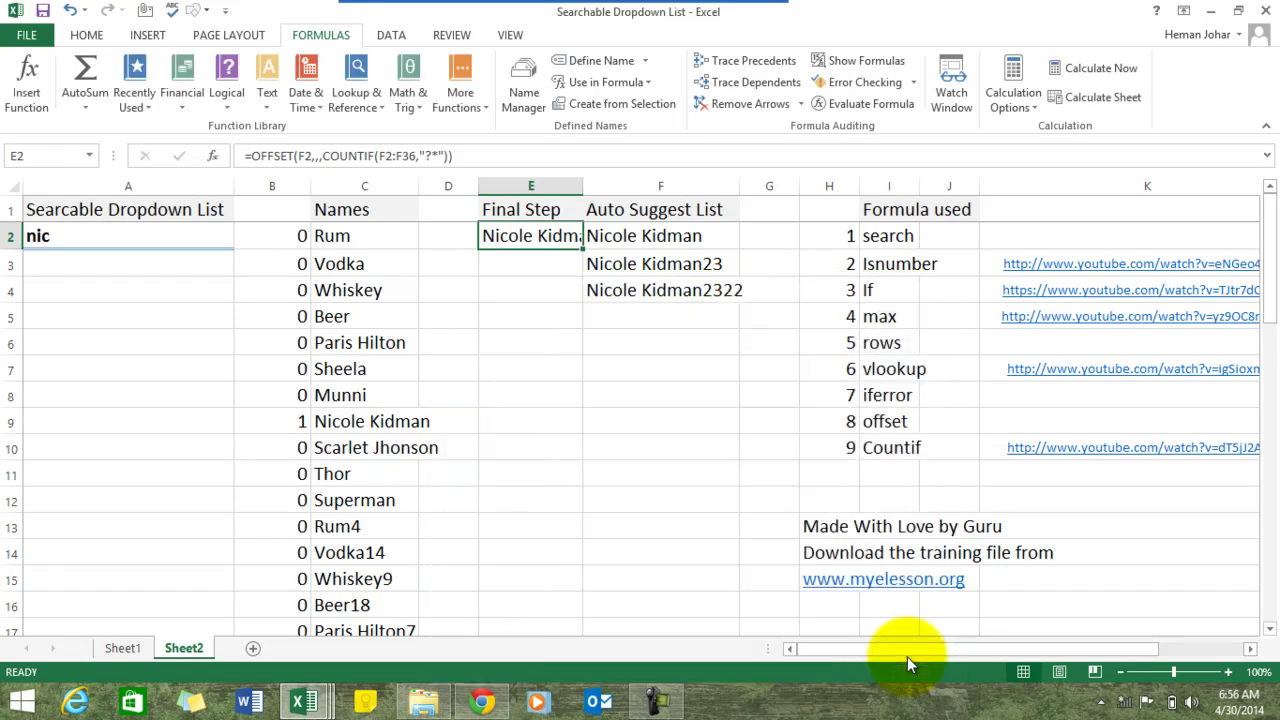
# Step: Start a data validation rule for the search cell A2 that allows a List
pyautogui.click(666, 428)
pyautogui.press('Left')
pyautogui.press('Left')
pyautogui.press('Left')
pyautogui.press('Left')
pyautogui.press('Left')
pyautogui.press('Up')
pyautogui.press('Up')
pyautogui.press('Up')
pyautogui.press('Up')
pyautogui.press('Up')
pyautogui.press('Up')
pyautogui.press('Up')
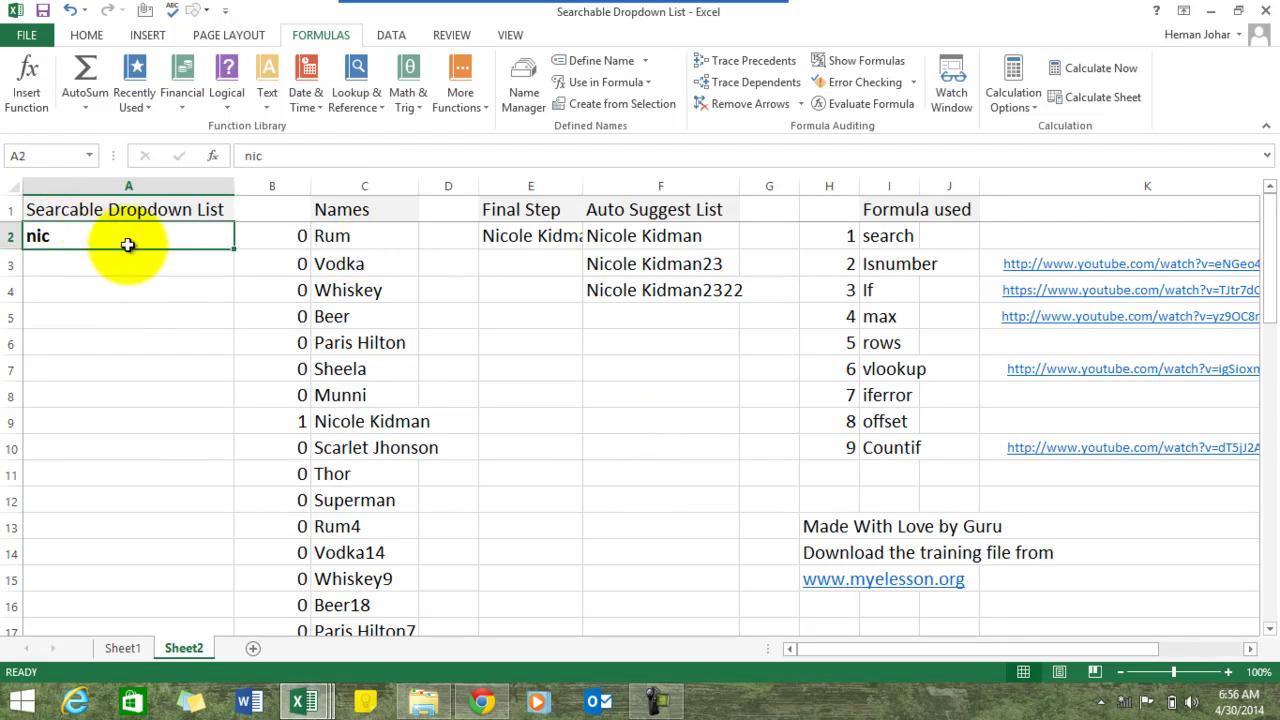
pyautogui.click(398, 36)
pyautogui.click(775, 75)
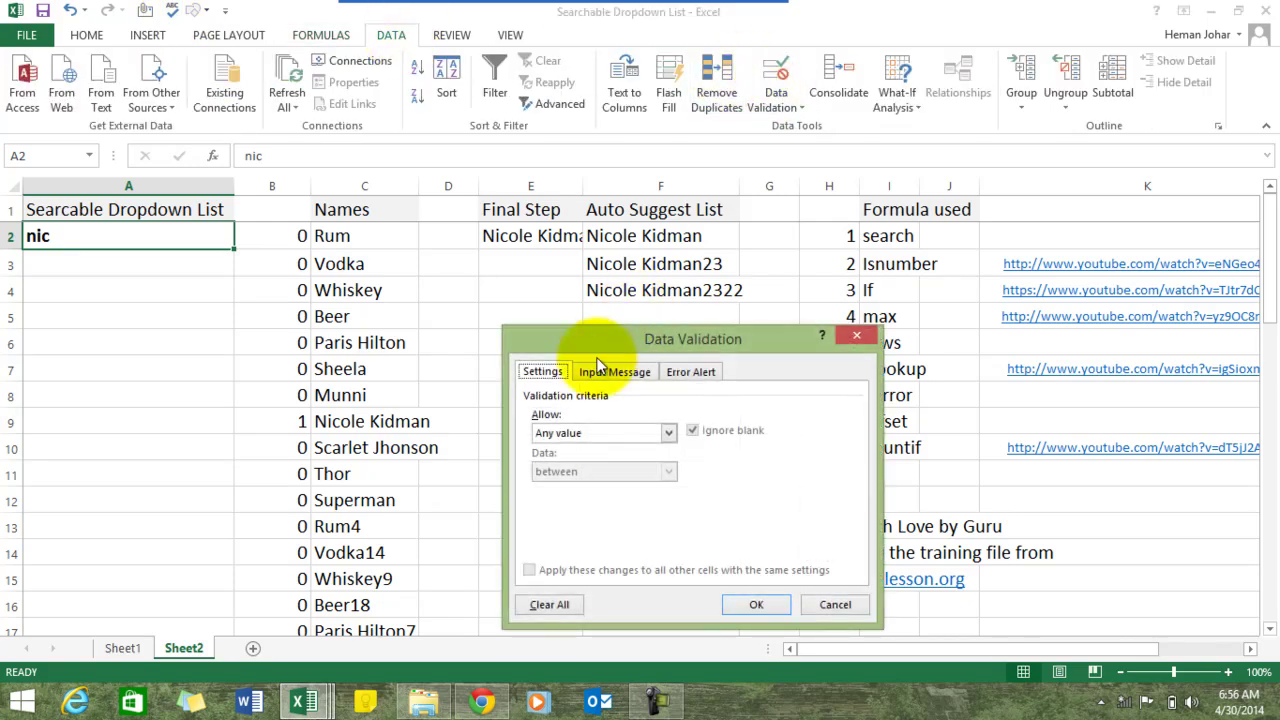
pyautogui.click(669, 432)
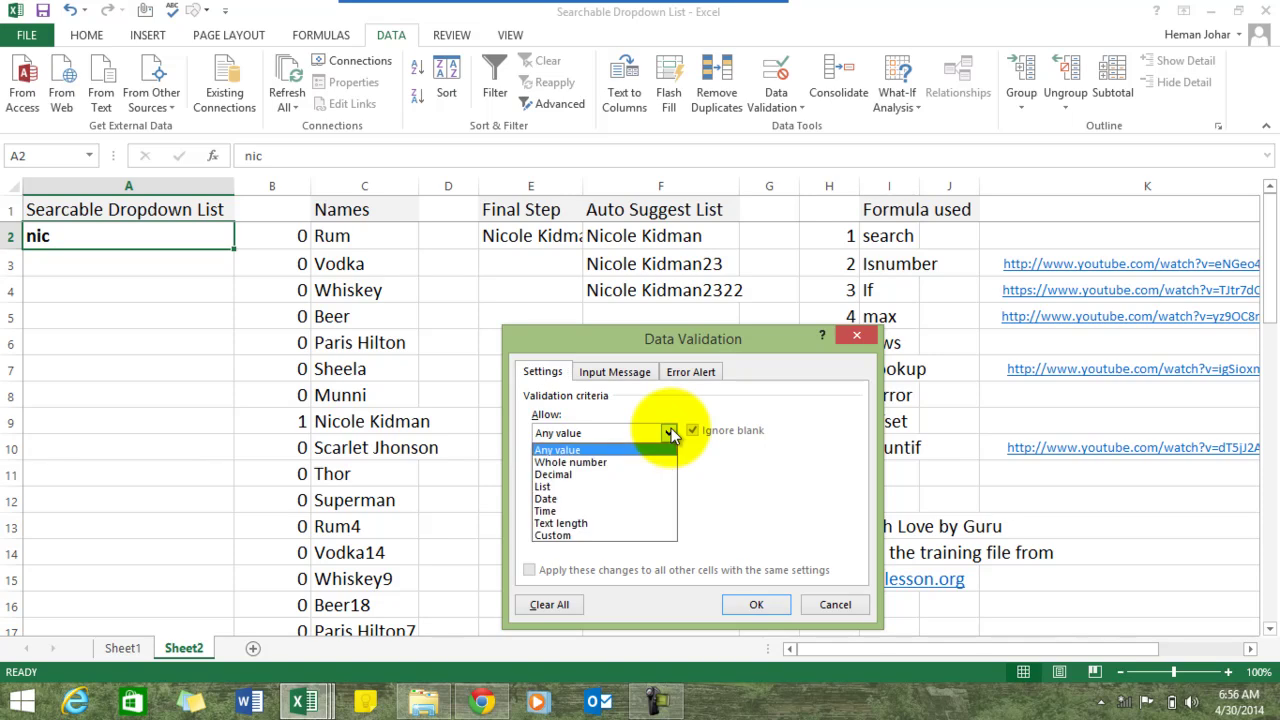
pyautogui.click(560, 487)
# Step: Set the validation list's source to the defined name Nicole_Kidman, picked from the workbook's existing names
pyautogui.click(568, 511)
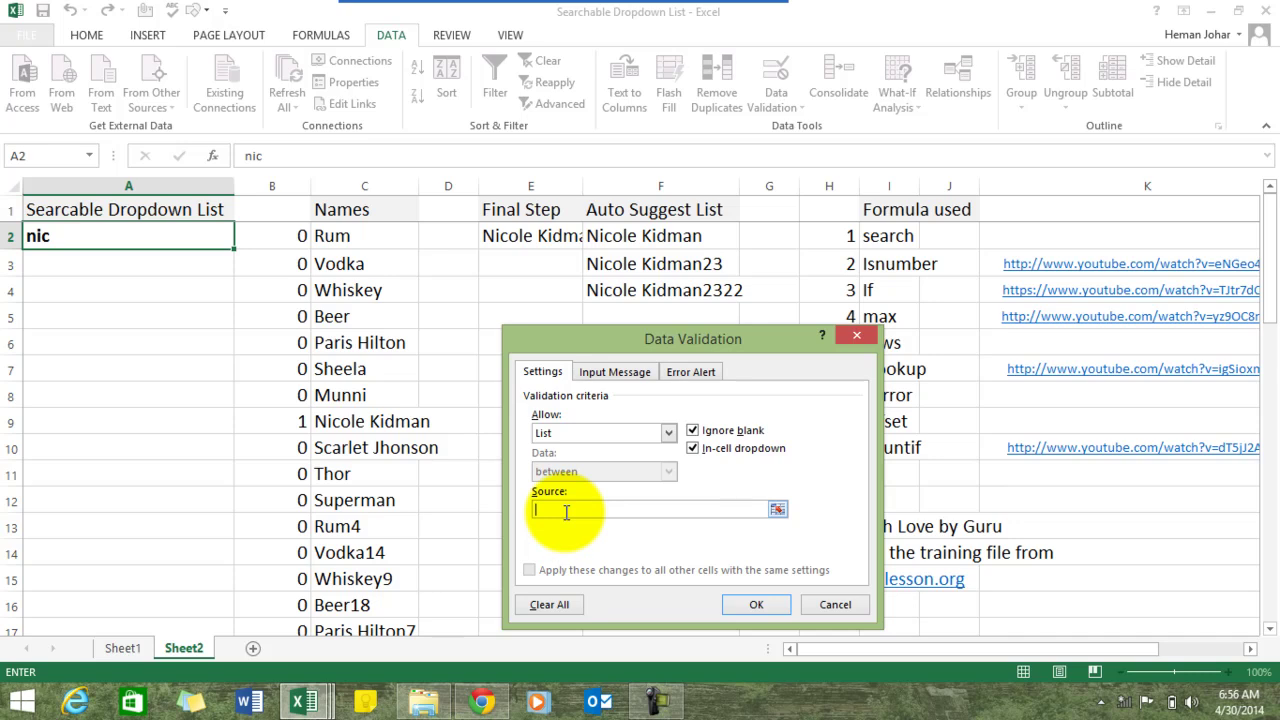
pyautogui.press('F3')
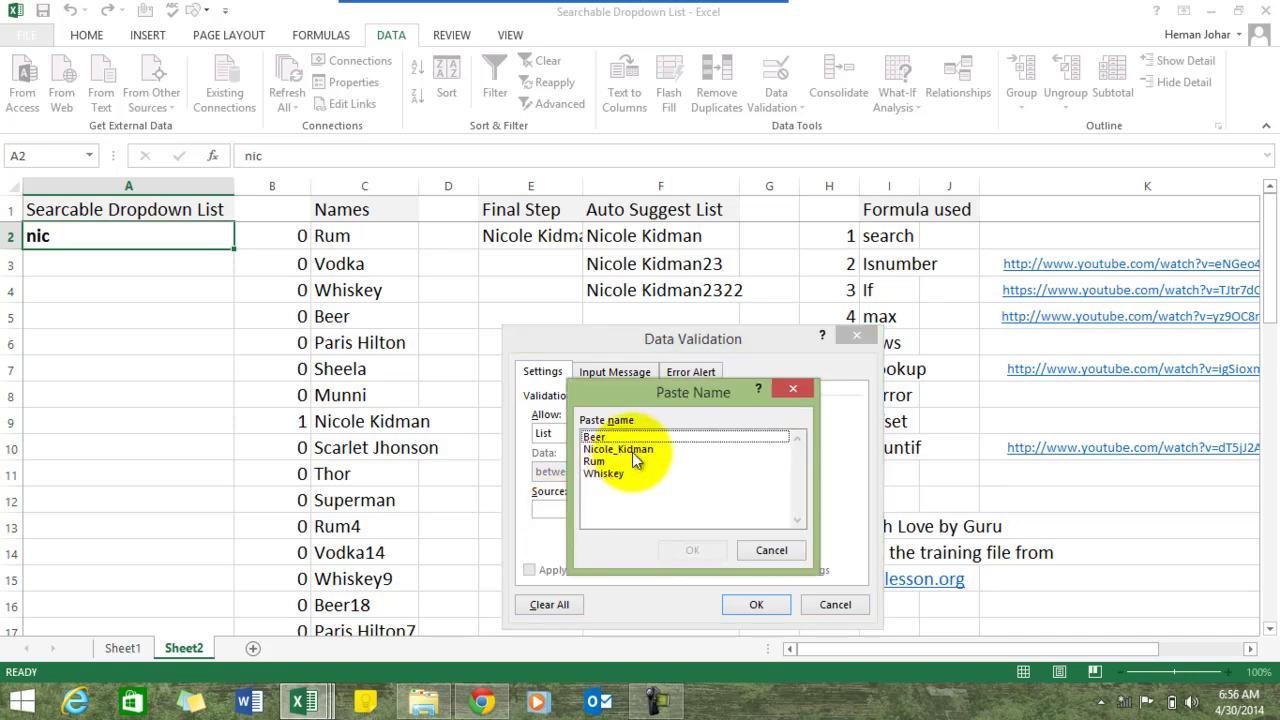
pyautogui.click(627, 449)
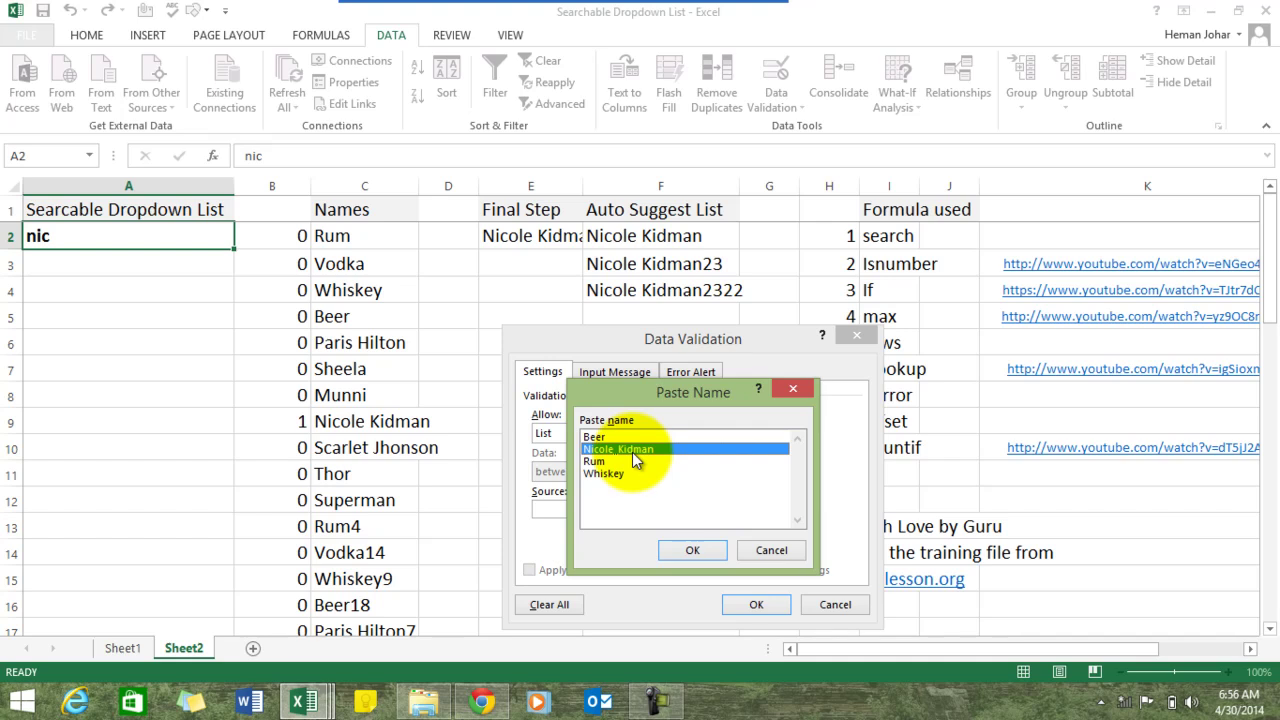
pyautogui.click(692, 551)
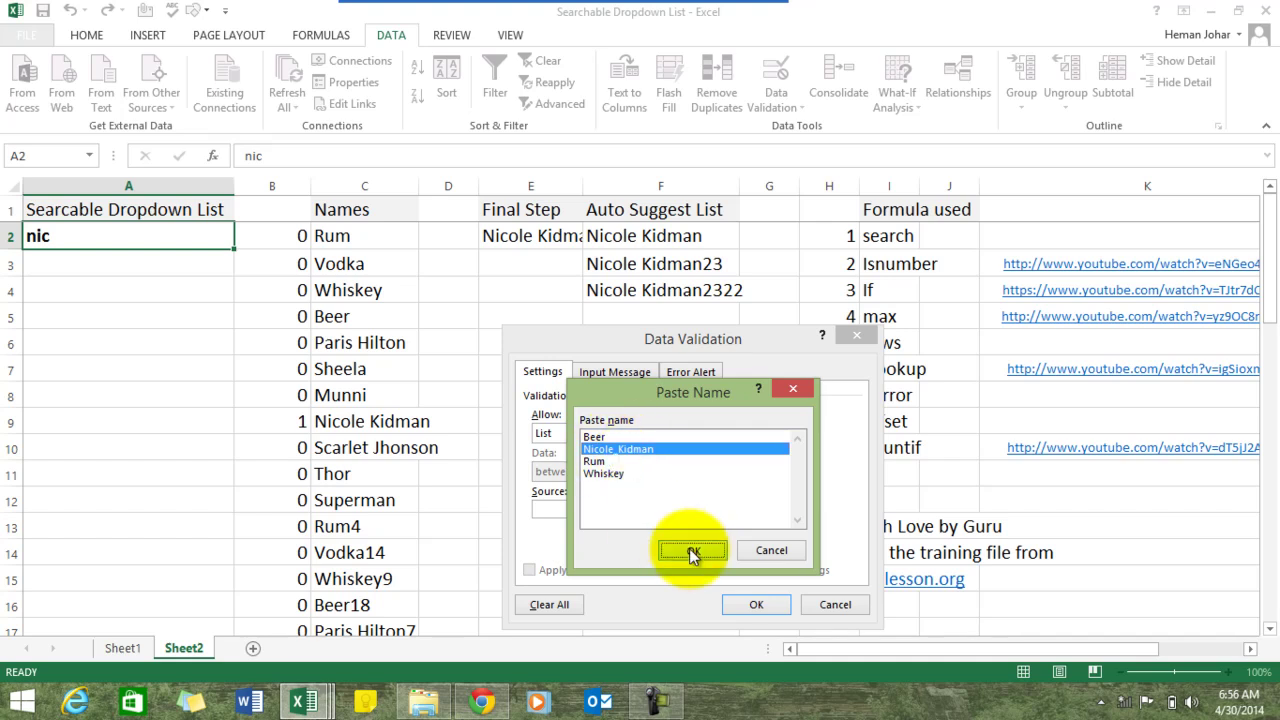
# Step: Turn off the error alert for invalid data and apply the validation rule to A2
pyautogui.click(689, 372)
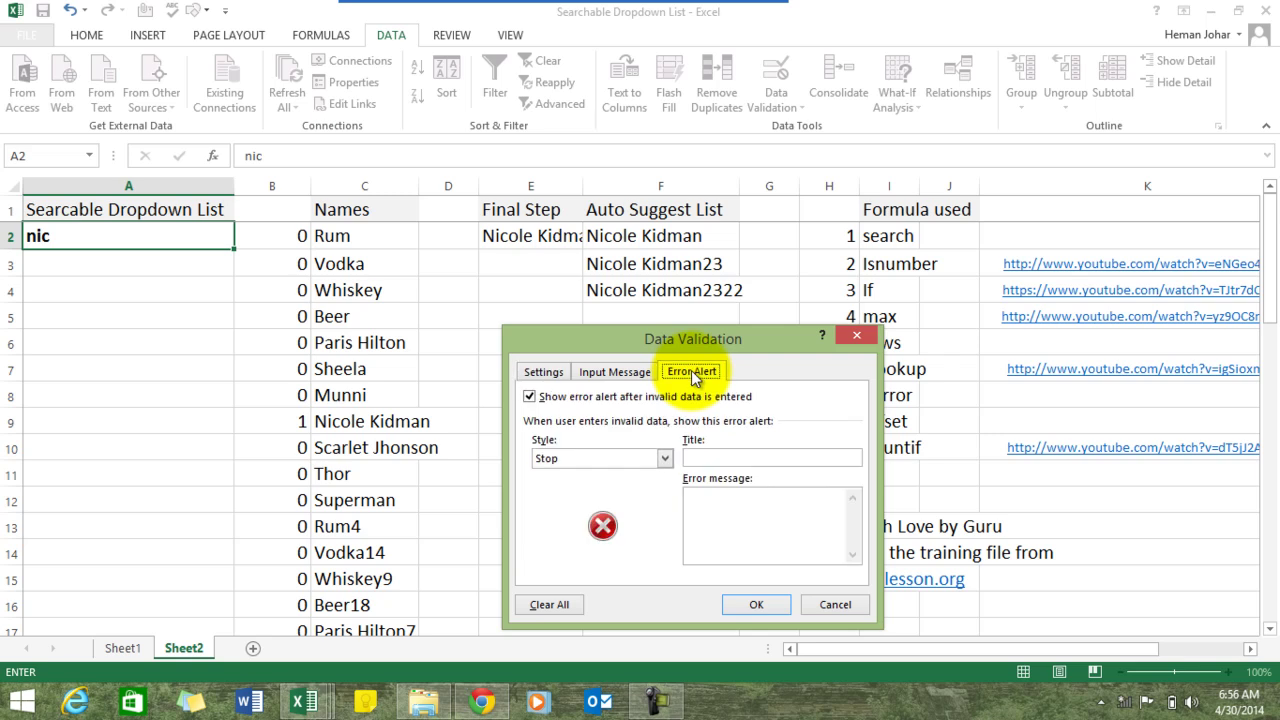
pyautogui.click(530, 397)
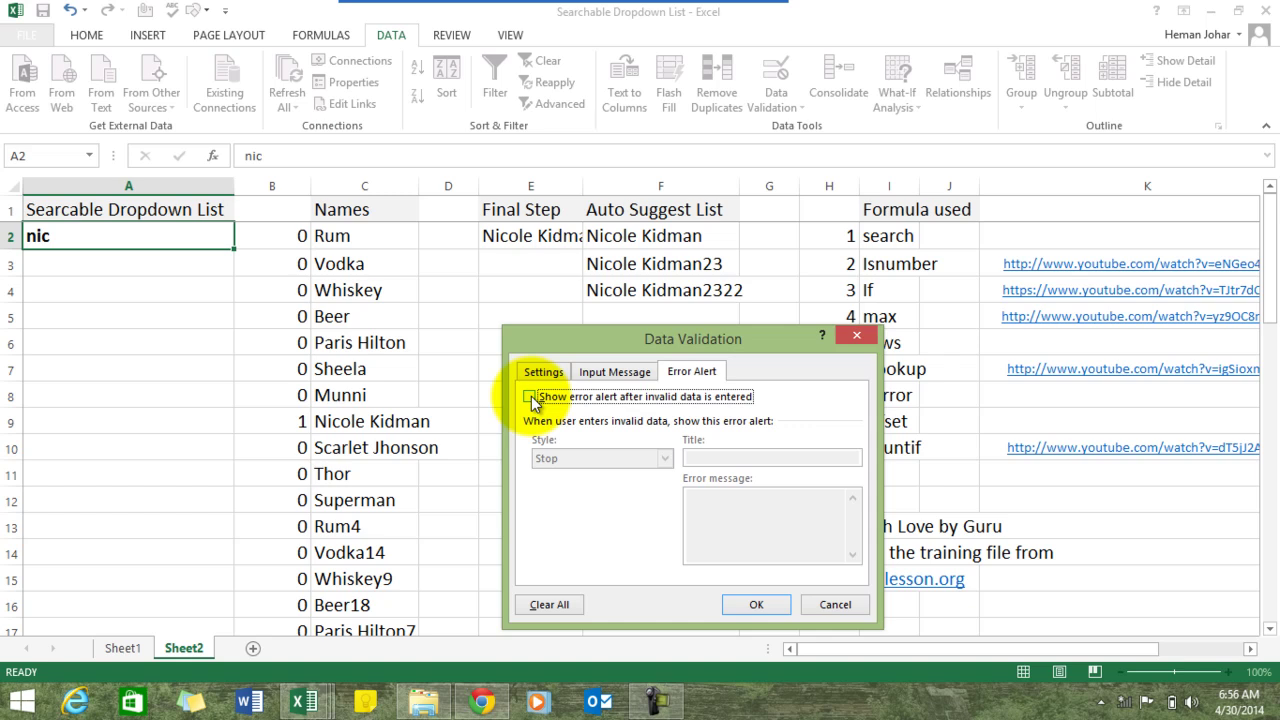
pyautogui.click(754, 605)
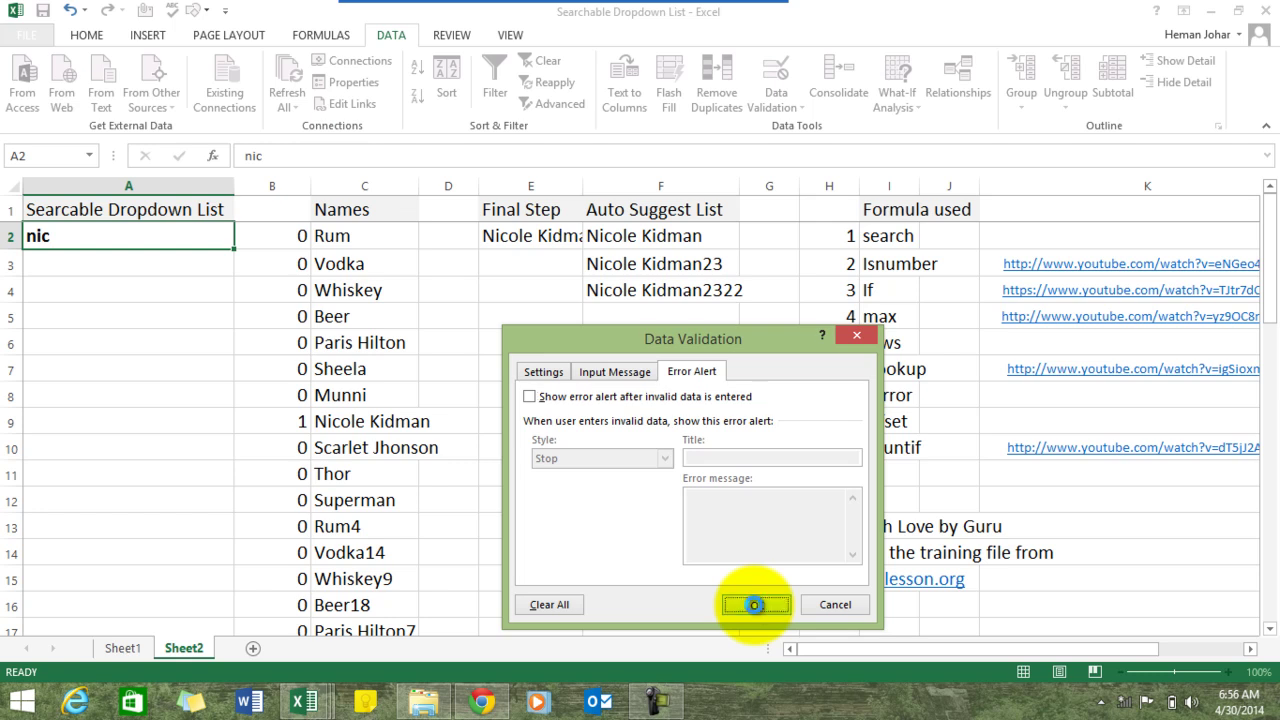
# Step: Test the dropdown in A2 with the search text nic by choosing Nicole Kidman23 from its suggestions
pyautogui.click(242, 240)
pyautogui.click(170, 255)
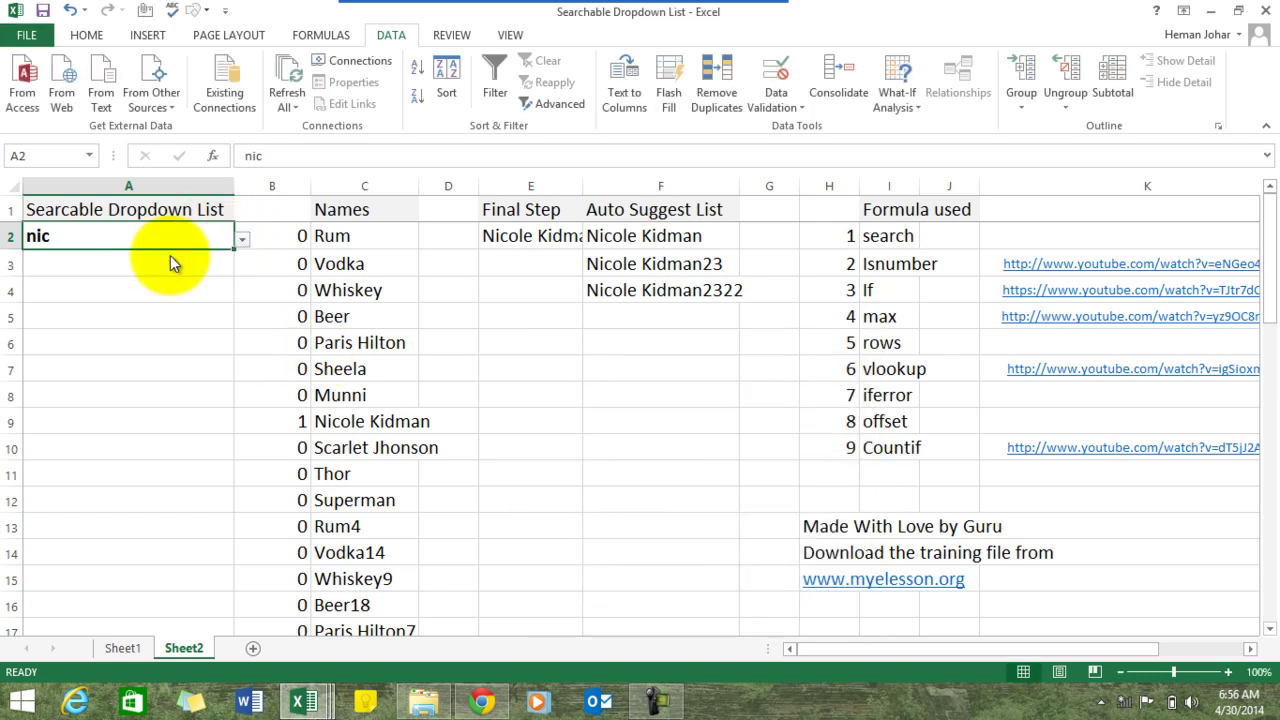
pyautogui.click(240, 241)
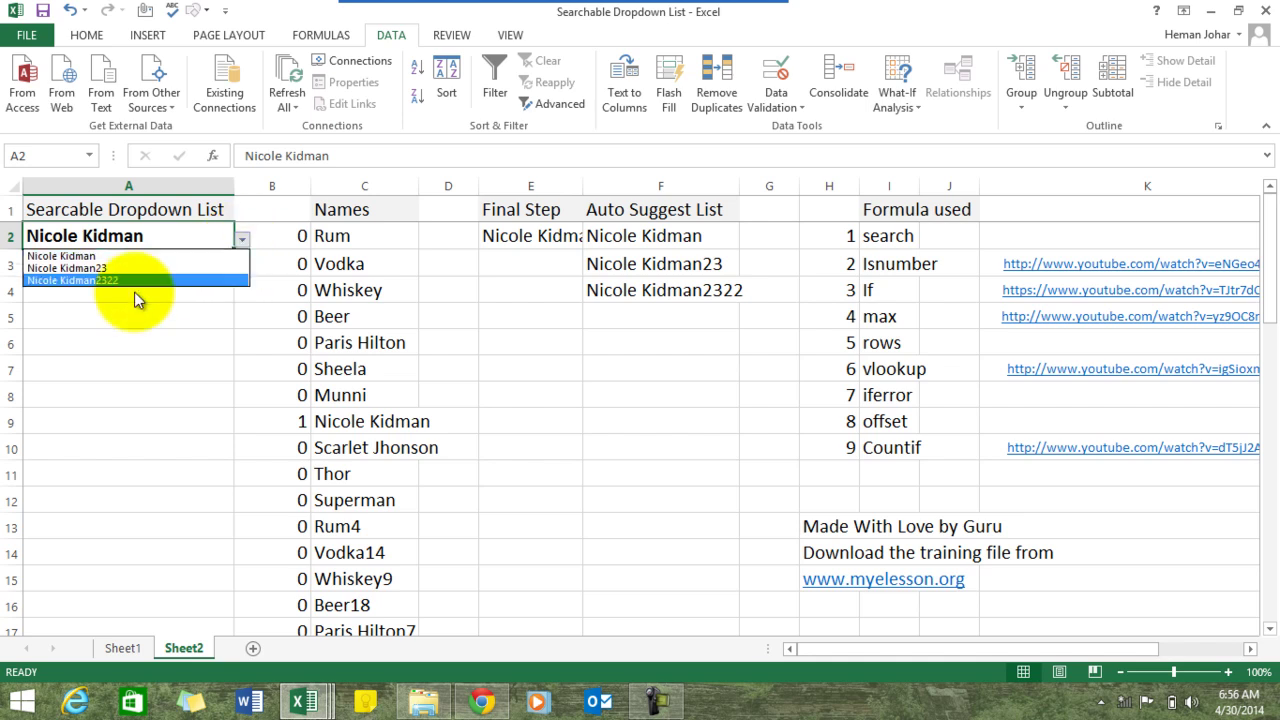
pyautogui.click(115, 268)
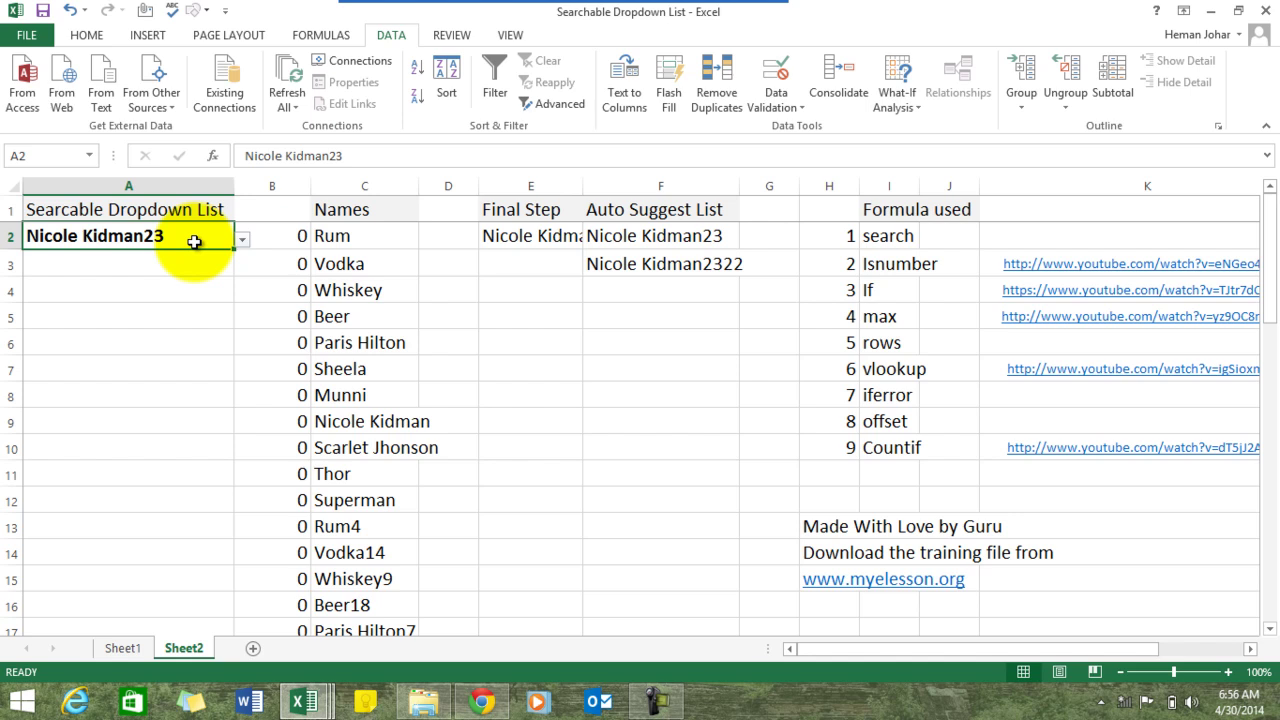
# Step: Enter th as the search text in A2 and choose Thor1019 from the suggested names
pyautogui.write('th')
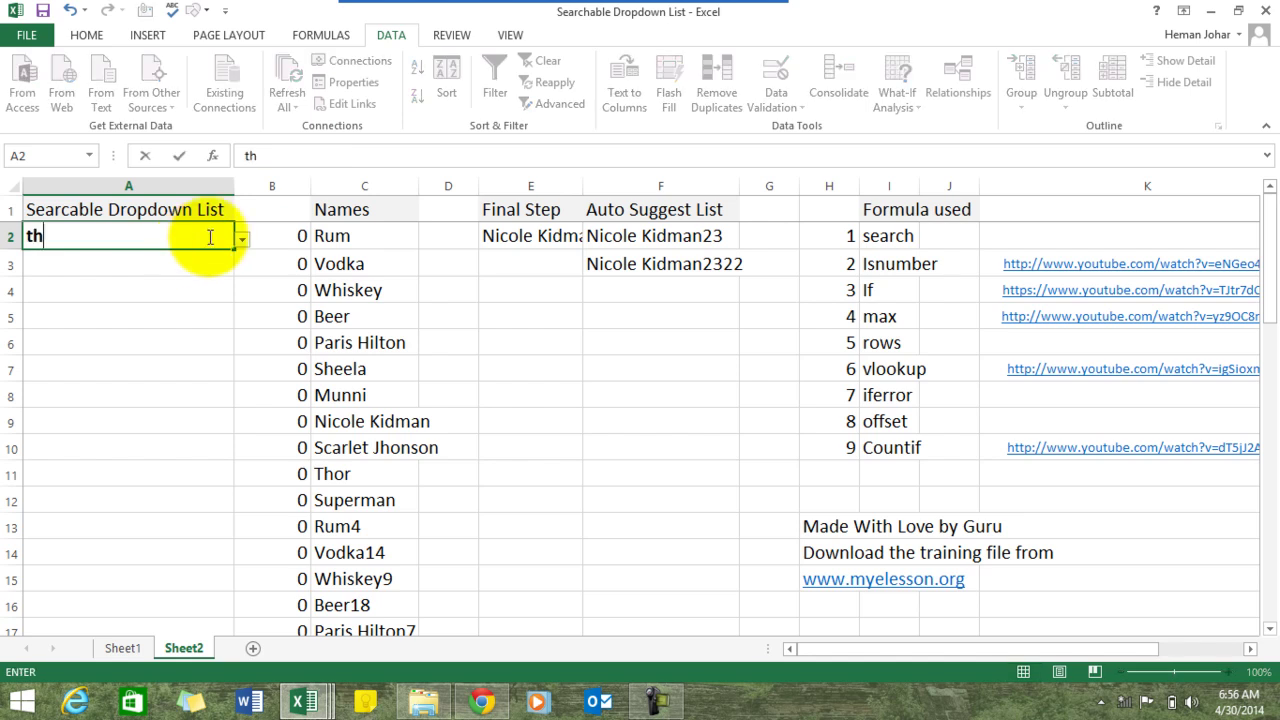
pyautogui.click(243, 241)
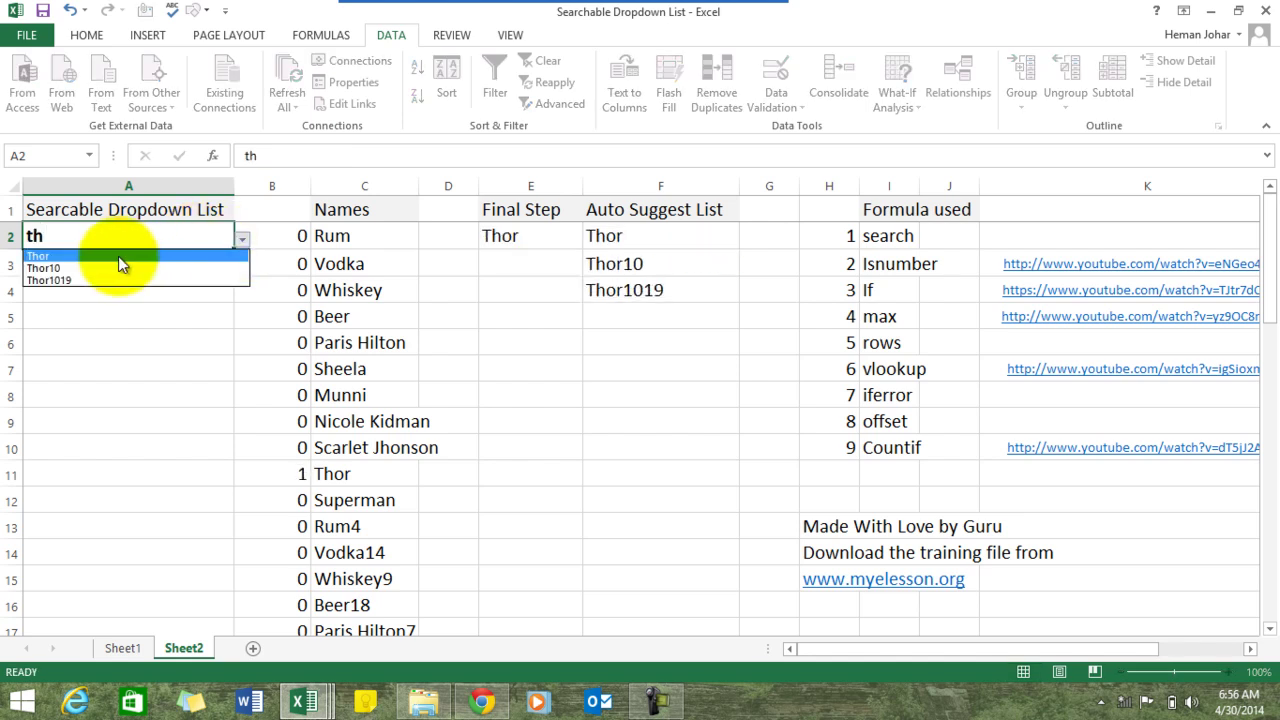
pyautogui.click(104, 279)
pyautogui.click(138, 370)
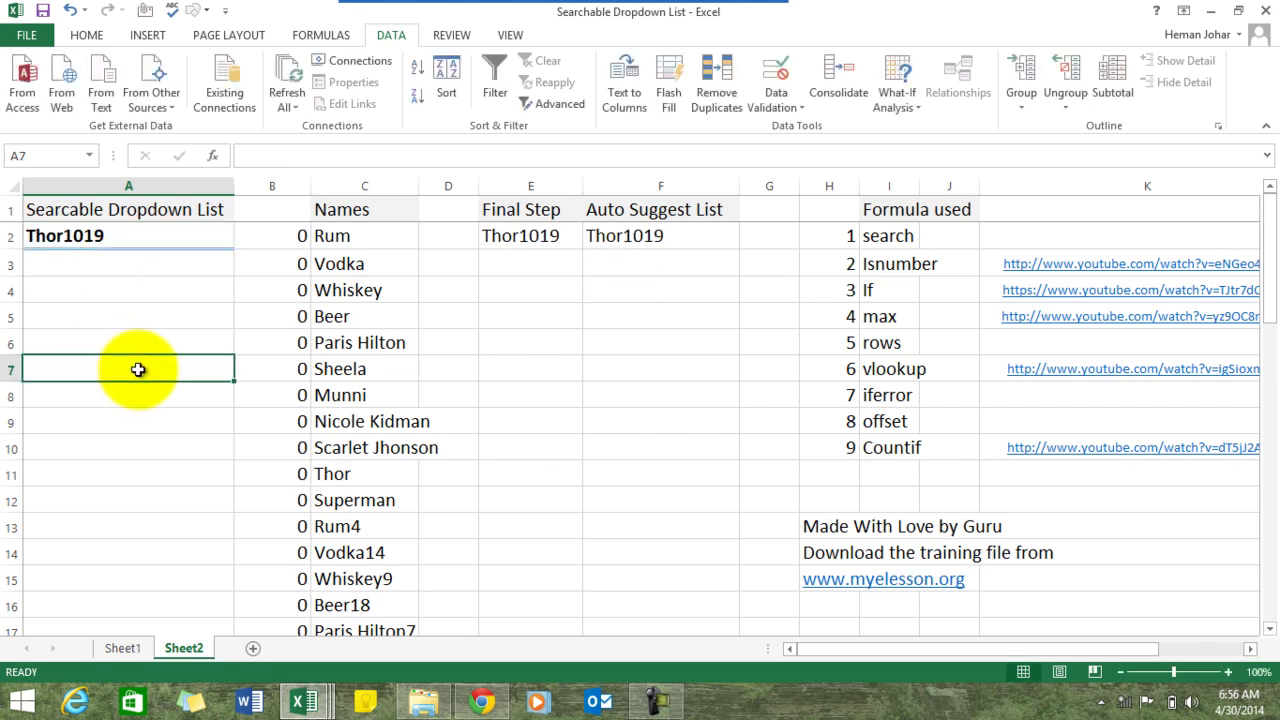